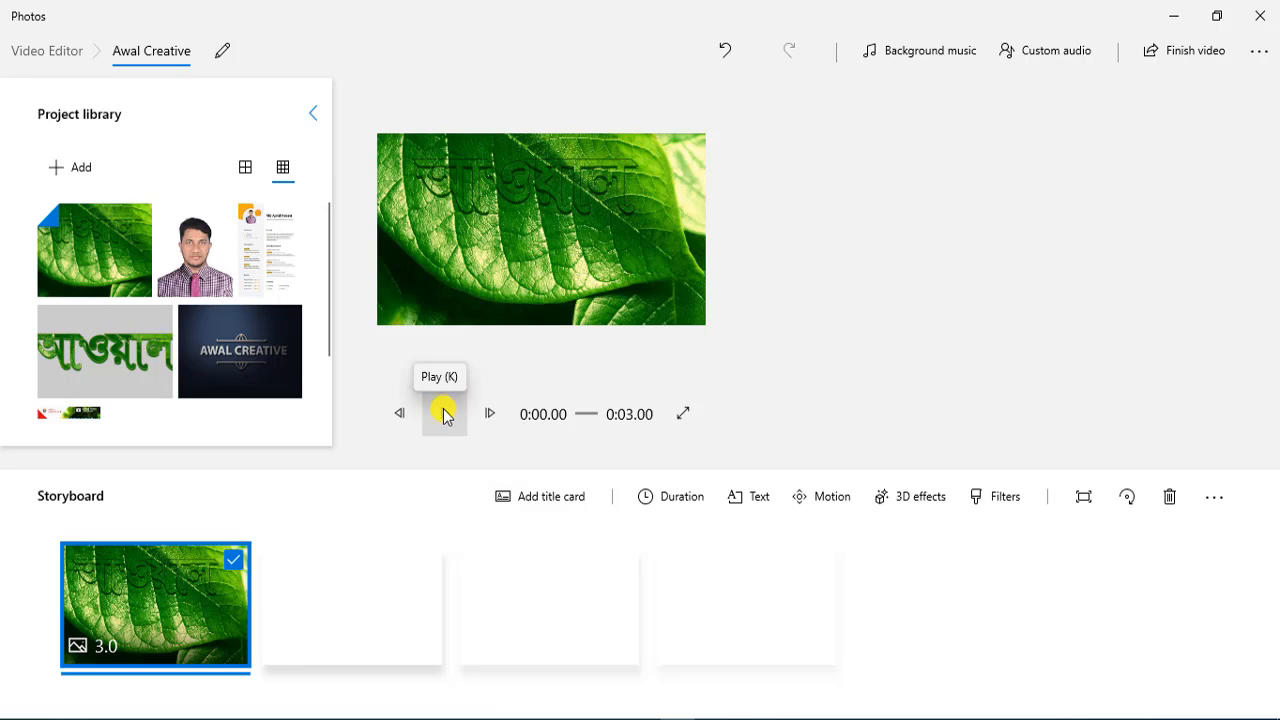
# Play the leaf clip from the start and open its motion options
pyautogui.click(448, 414)
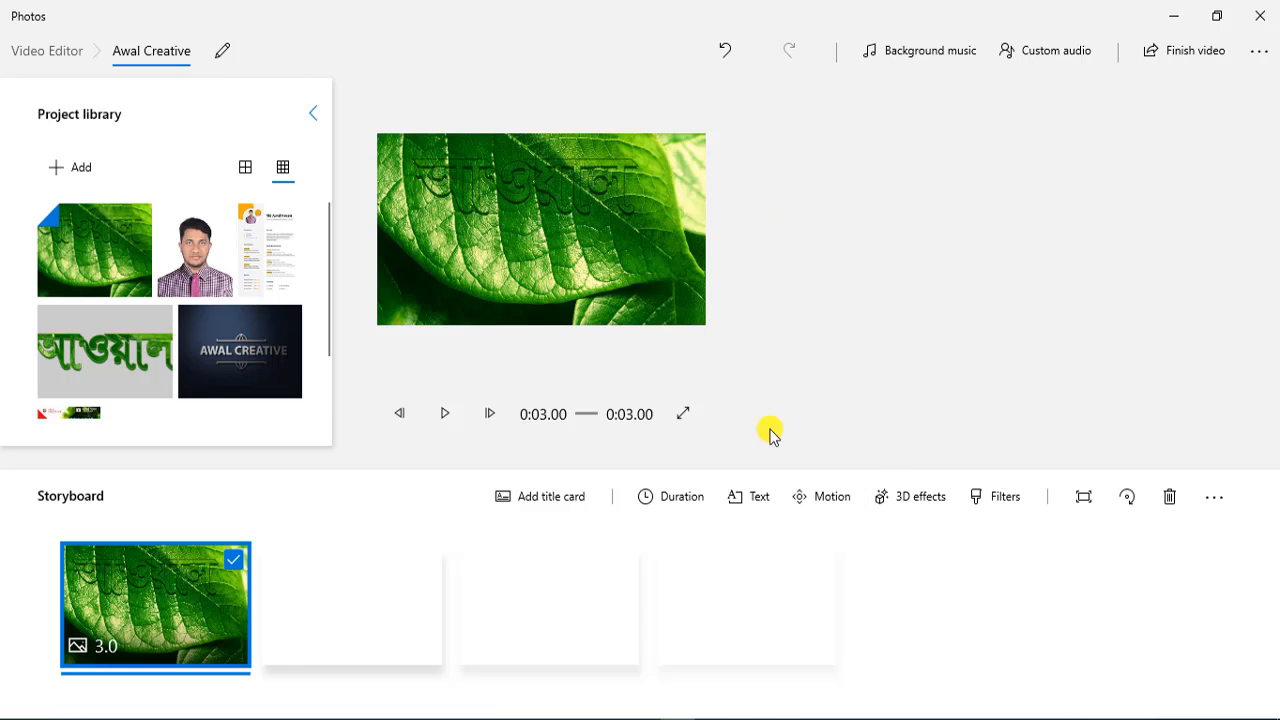
pyautogui.click(826, 500)
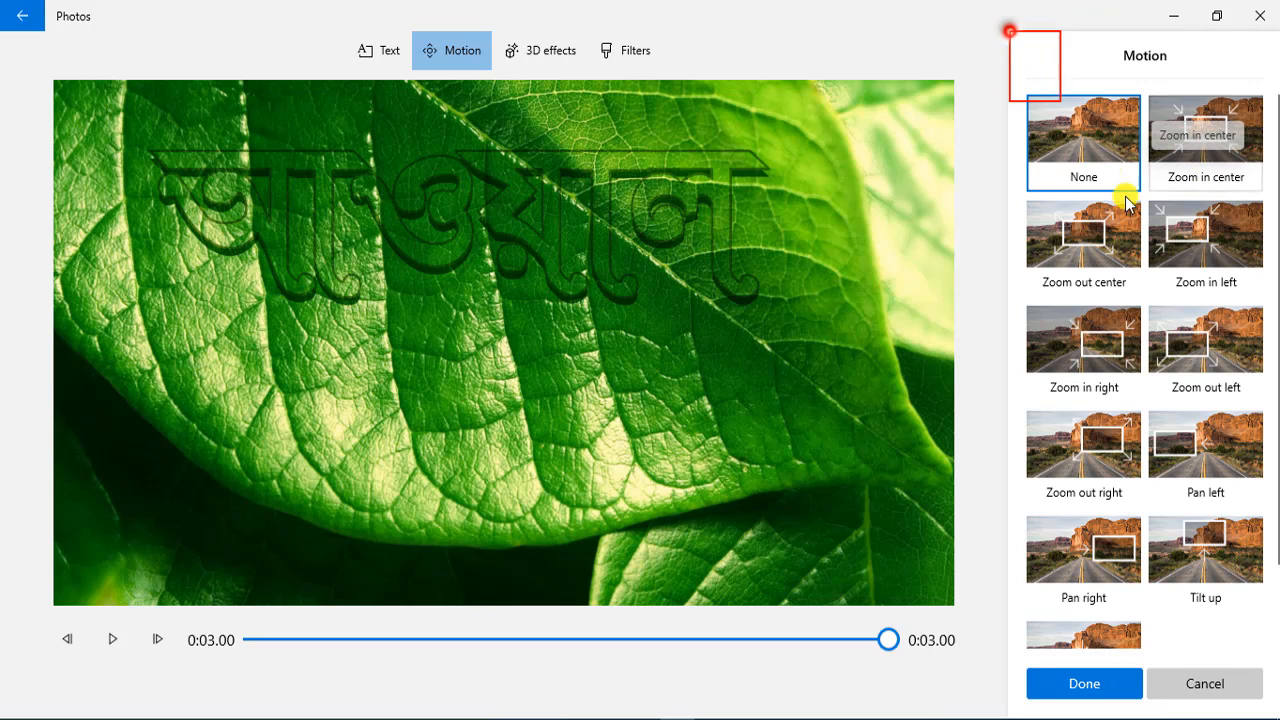
pyautogui.moveTo(1127, 200)
pyautogui.mouseDown()
pyautogui.moveTo(1249, 634)
pyautogui.moveTo(1275, 660)
pyautogui.mouseUp()
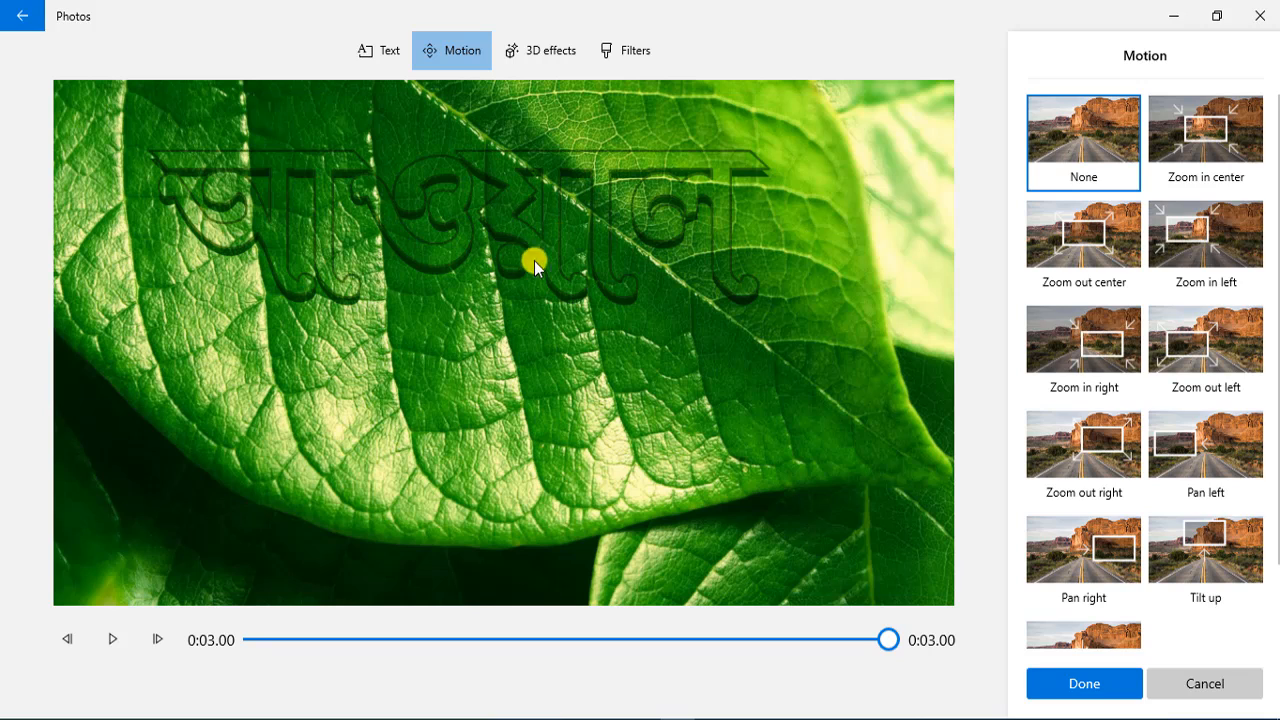
# Try the Zoom in center and Zoom out center motions on the leaf clip, previewing each one
pyautogui.click(1214, 137)
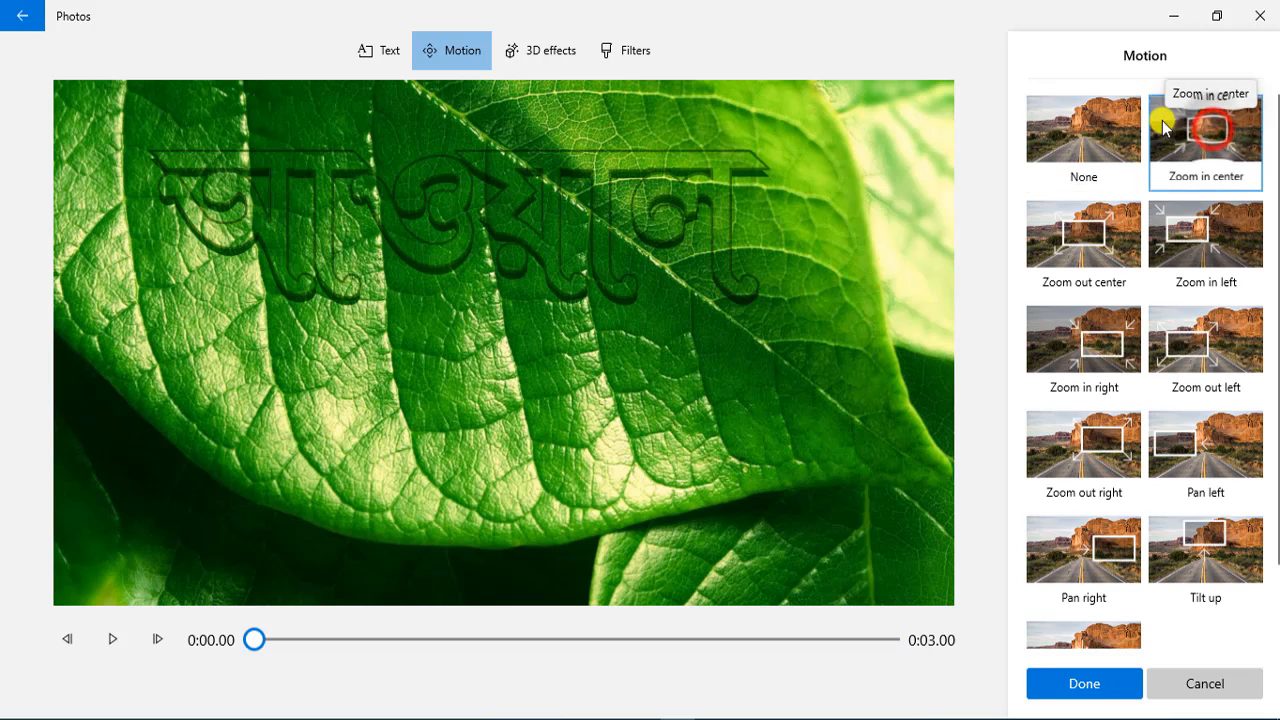
pyautogui.click(121, 639)
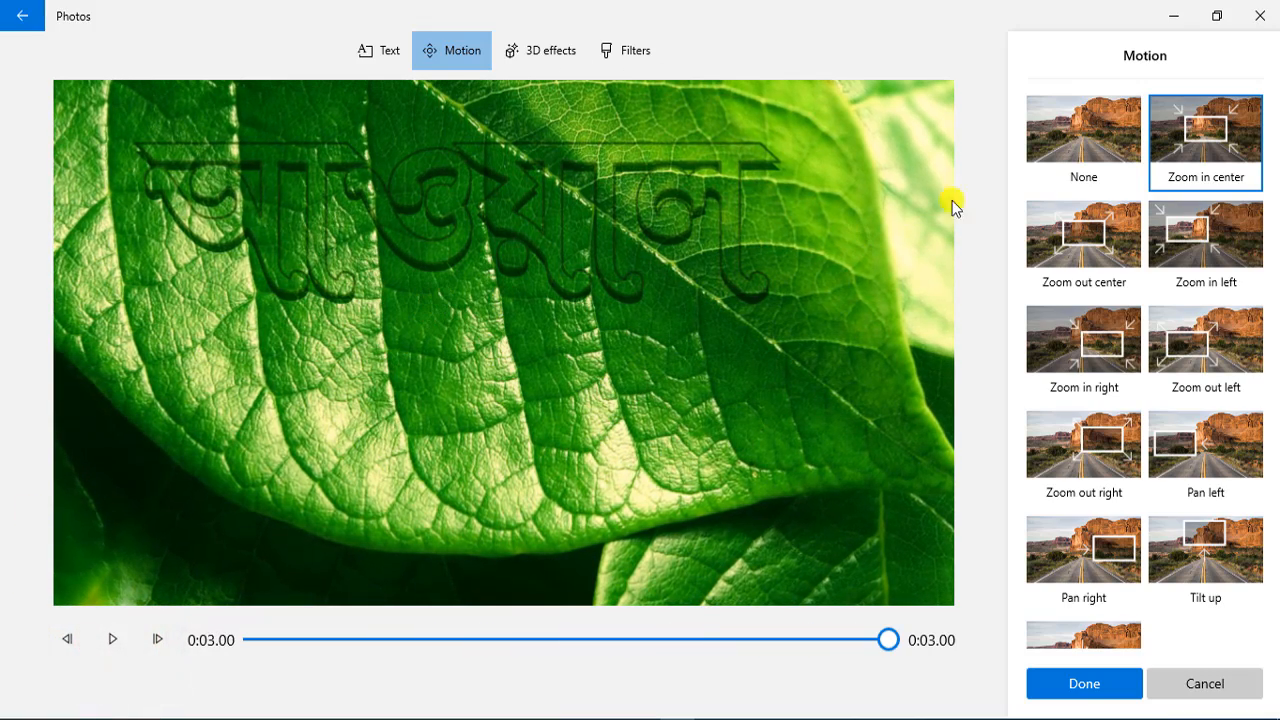
pyautogui.click(1075, 239)
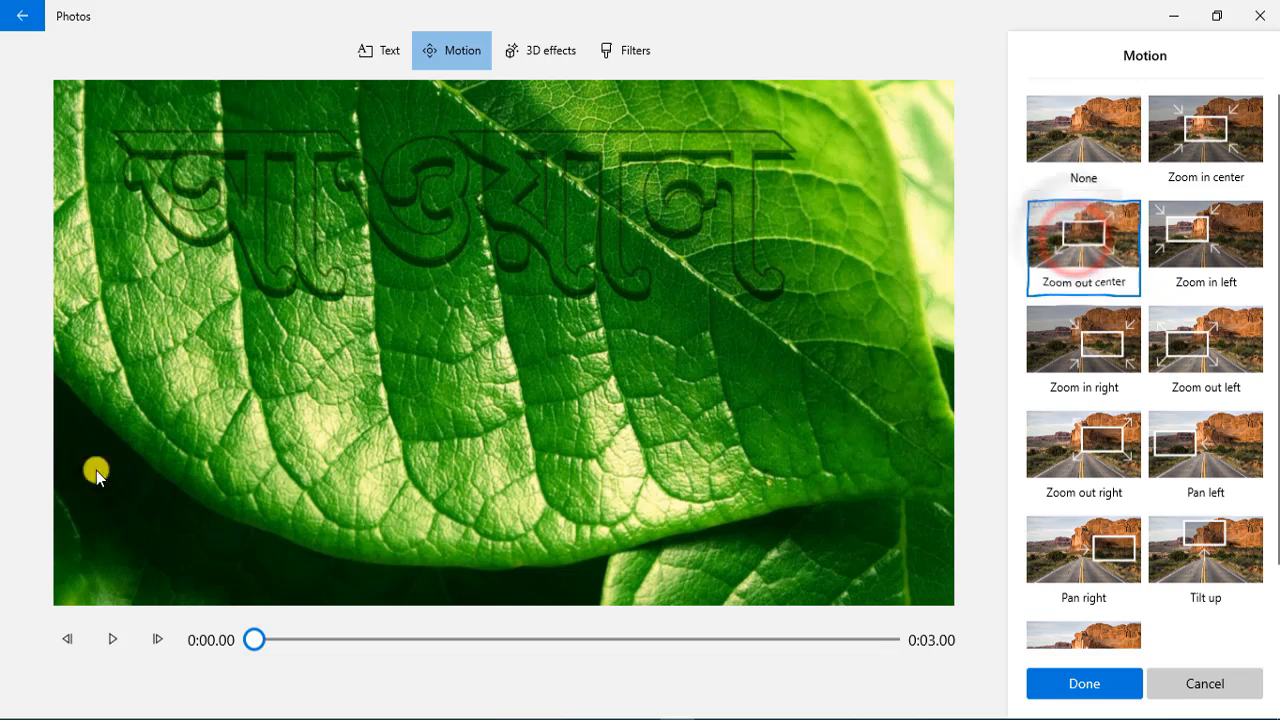
pyautogui.click(108, 643)
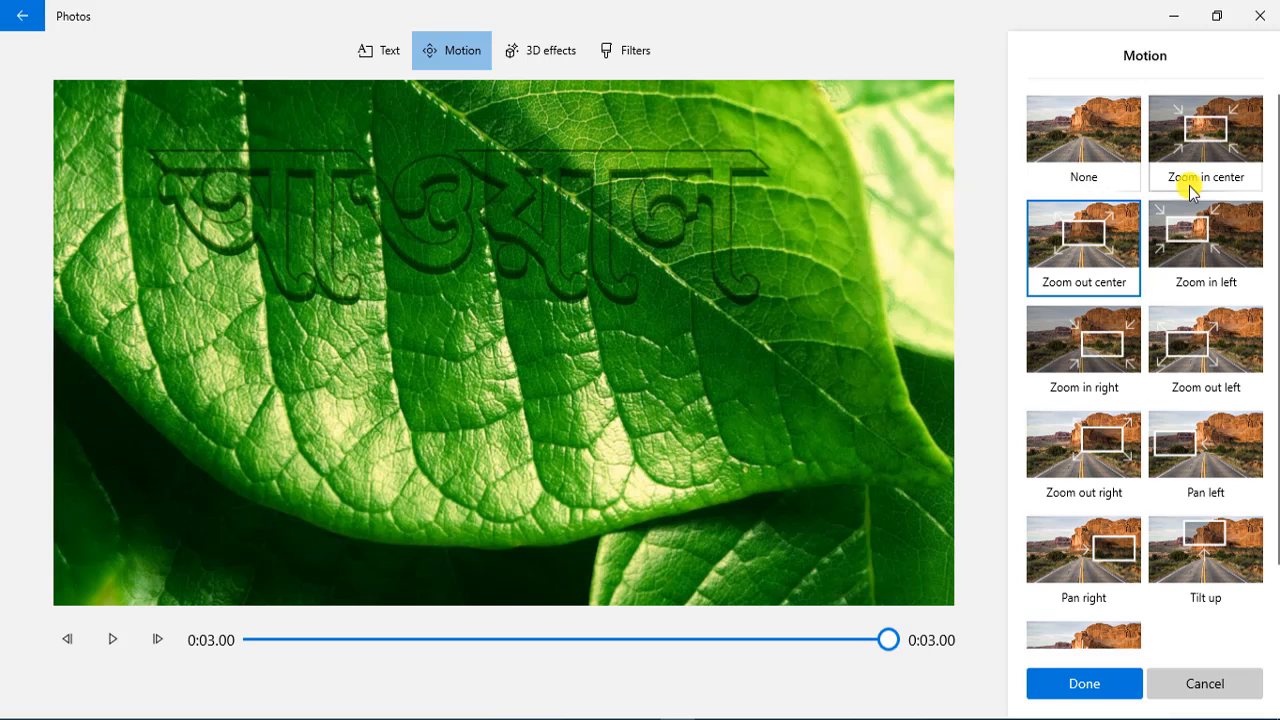
# Try the Zoom out left, Zoom out right, Tilt up, Pan right and Tilt down motions, and preview Tilt down
pyautogui.click(1176, 356)
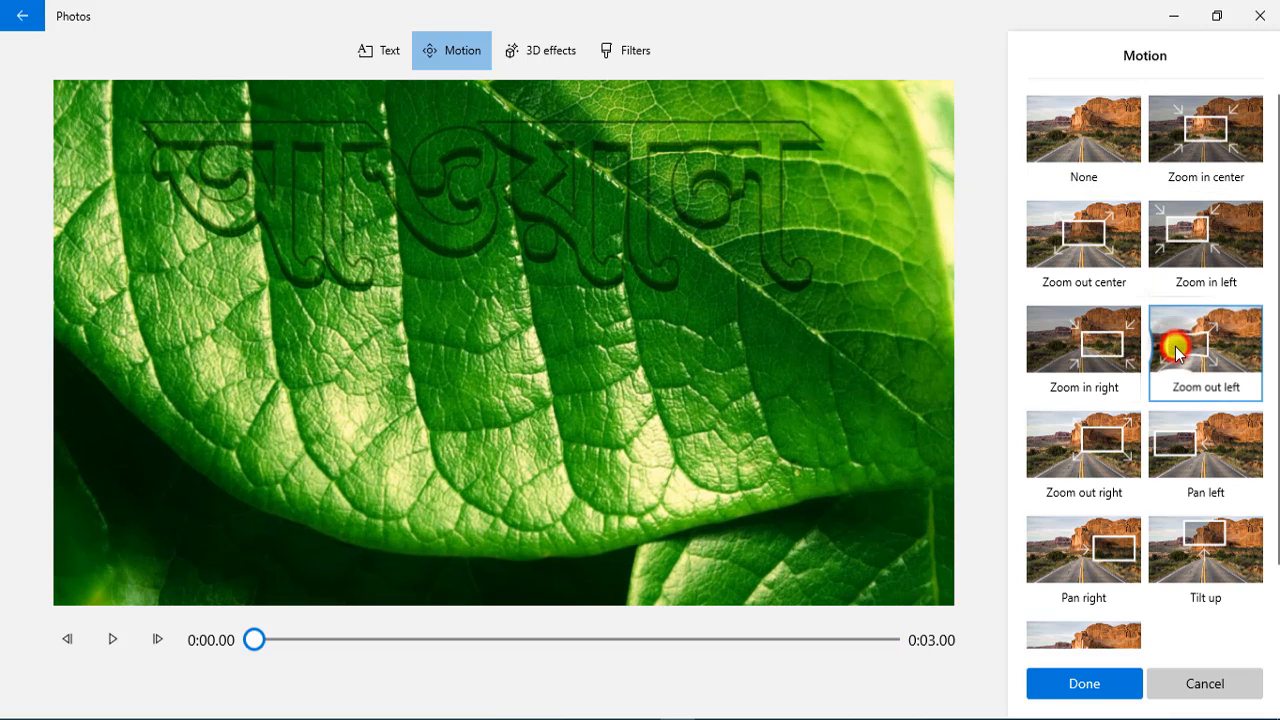
pyautogui.click(1097, 448)
pyautogui.click(1188, 543)
pyautogui.click(1060, 555)
pyautogui.scroll(-1, 1180, 490)
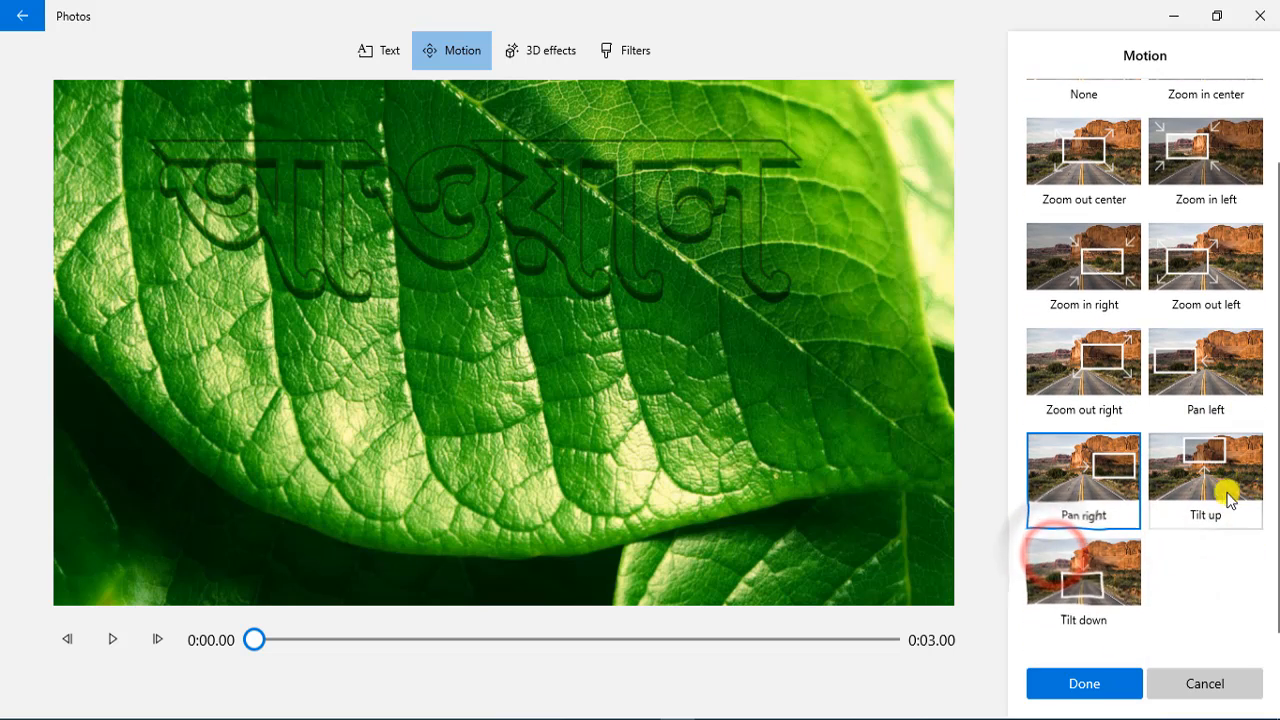
pyautogui.click(1085, 592)
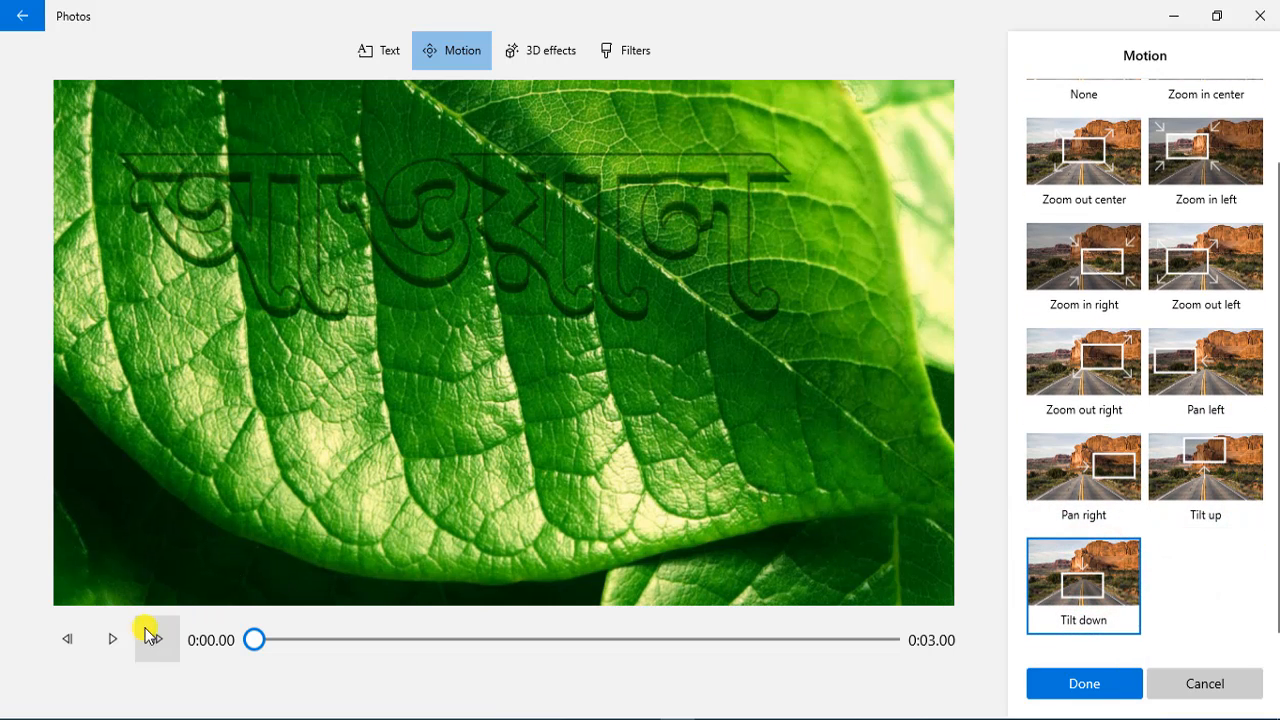
pyautogui.click(114, 642)
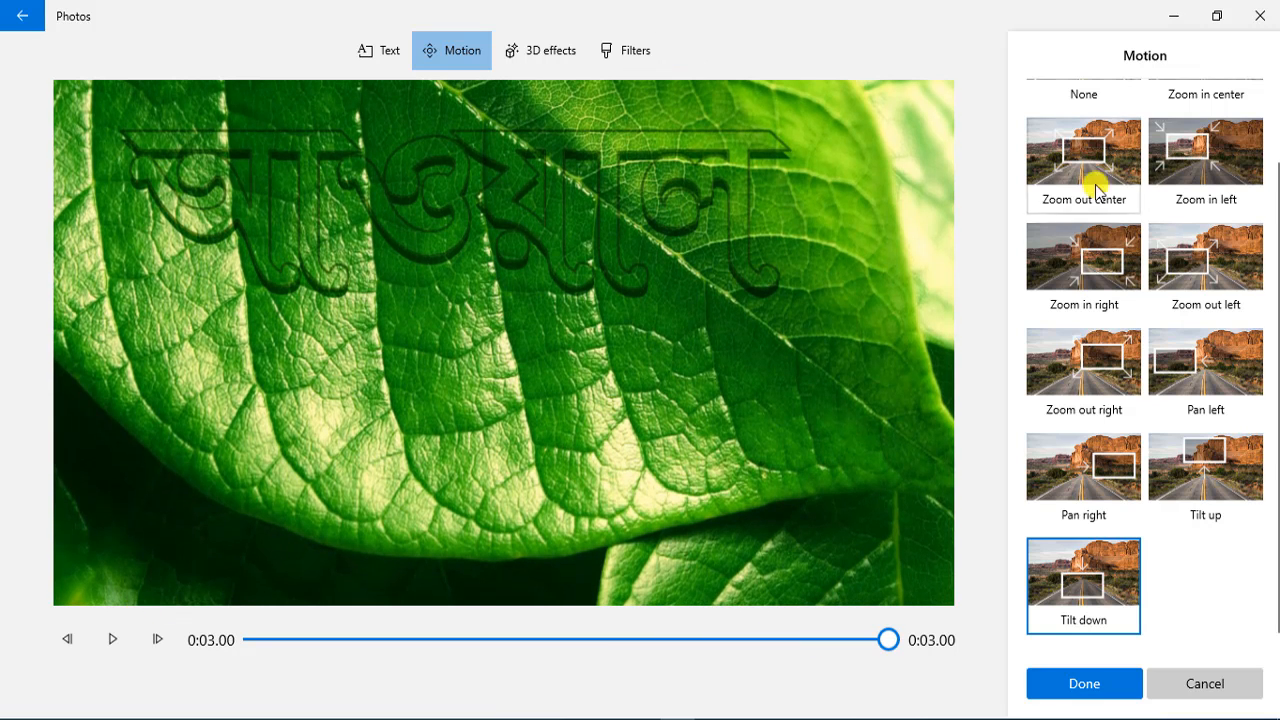
# Apply the Zoom out center motion to the leaf clip, preview it and save the motion
pyautogui.scroll(1, 1065, 259)
pyautogui.click(1089, 236)
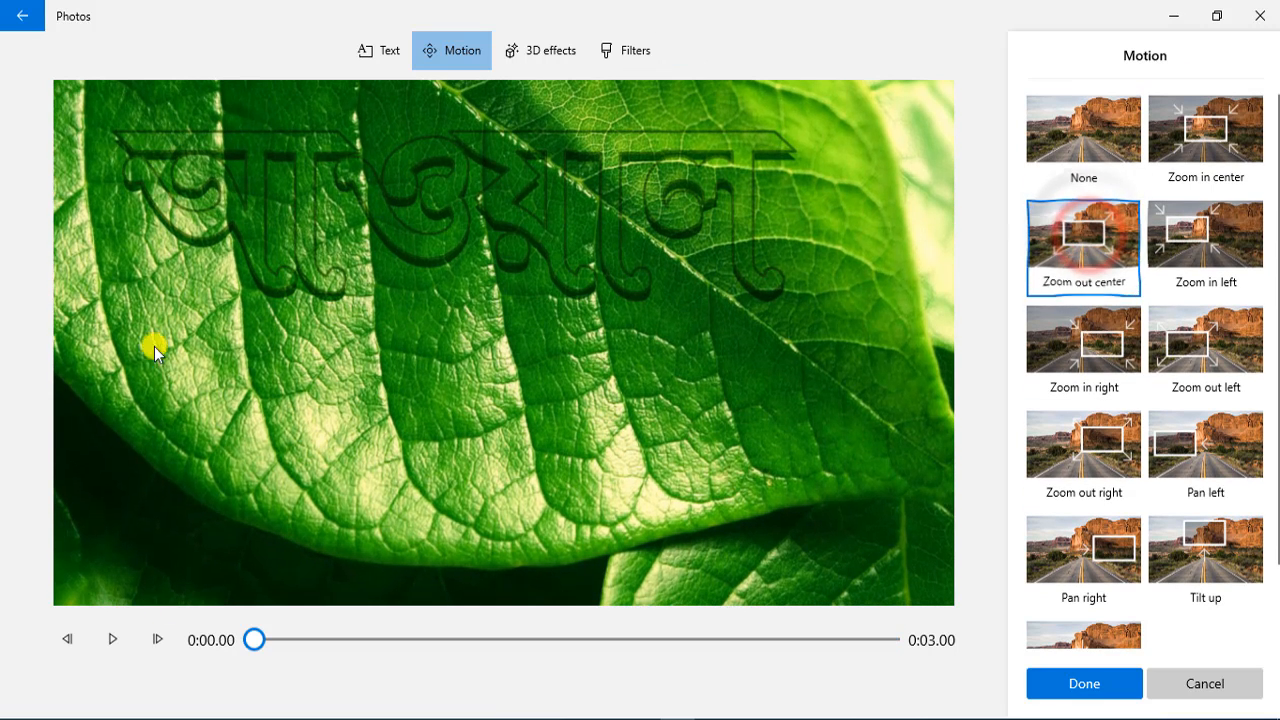
pyautogui.click(110, 639)
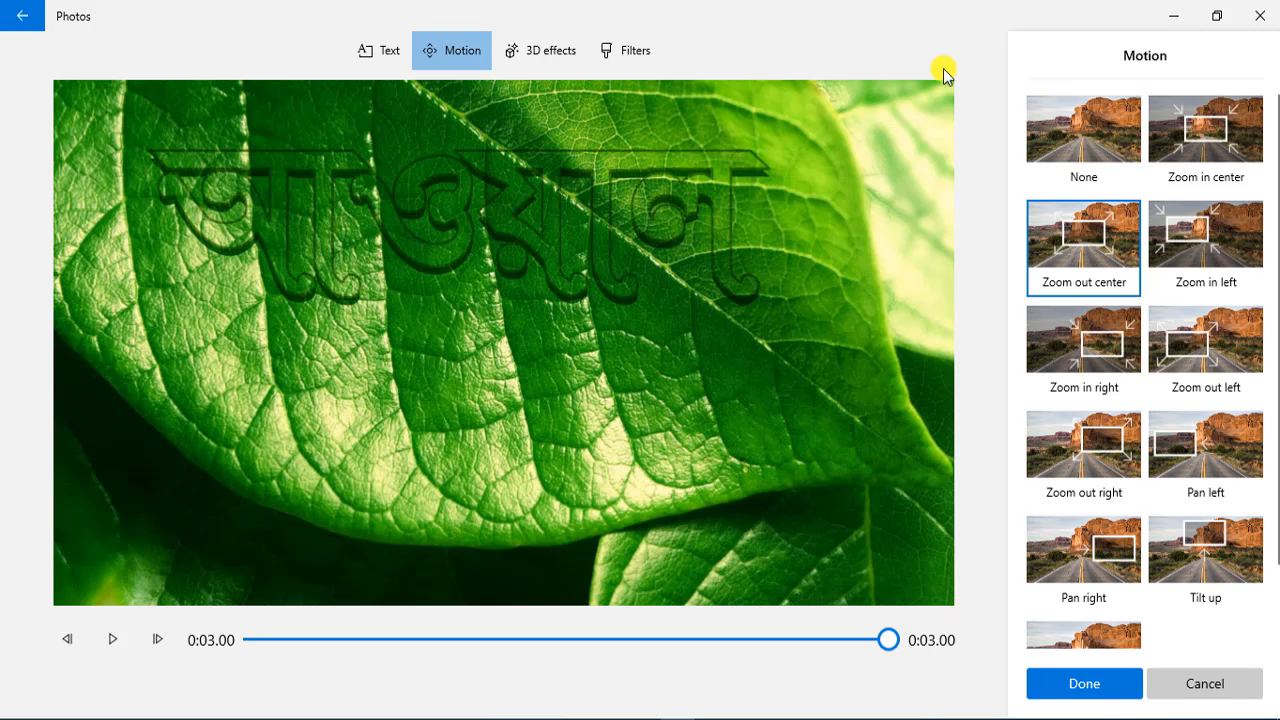
pyautogui.click(1063, 684)
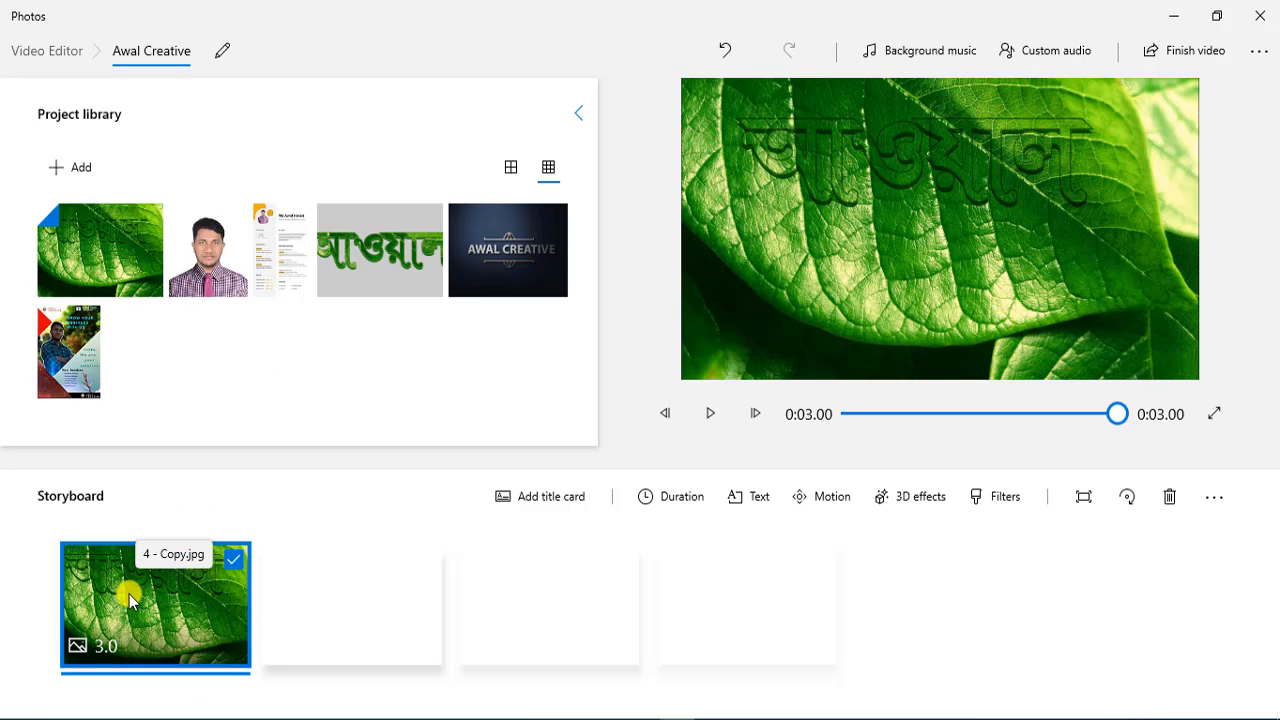
# Add the Fireworks 3D effect to the leaf clip
pyautogui.click(911, 500)
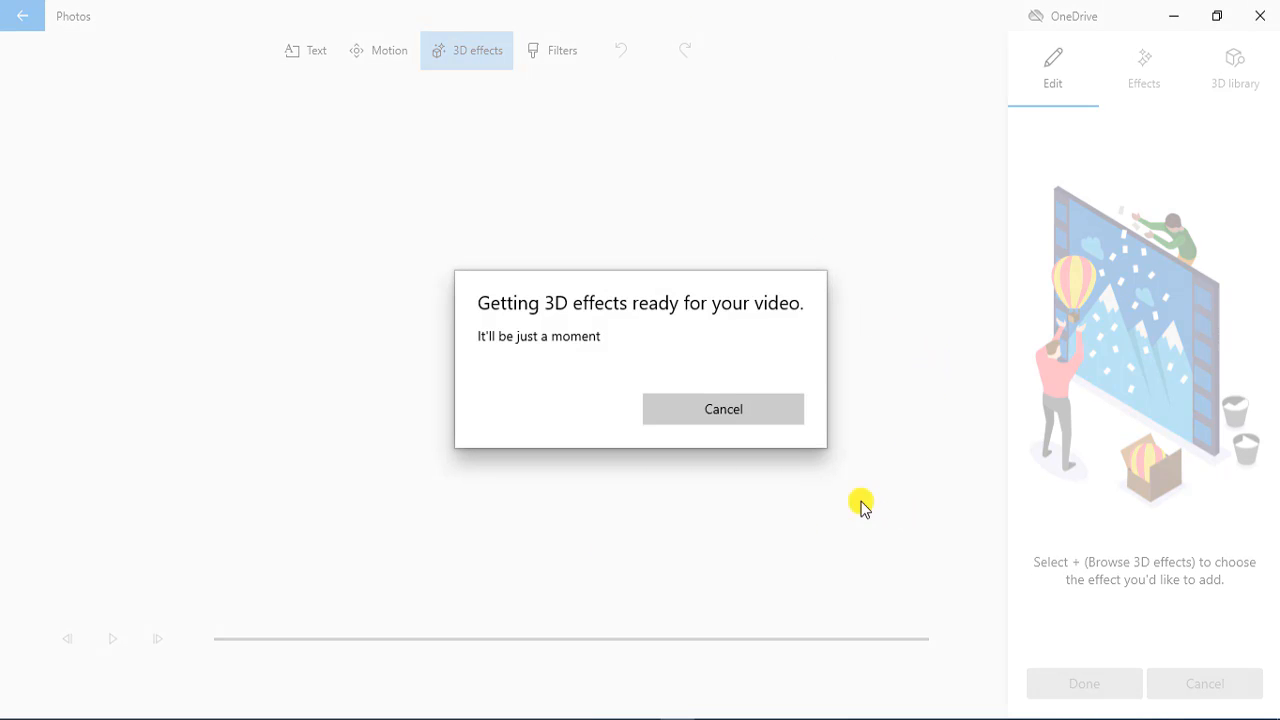
pyautogui.click(786, 130)
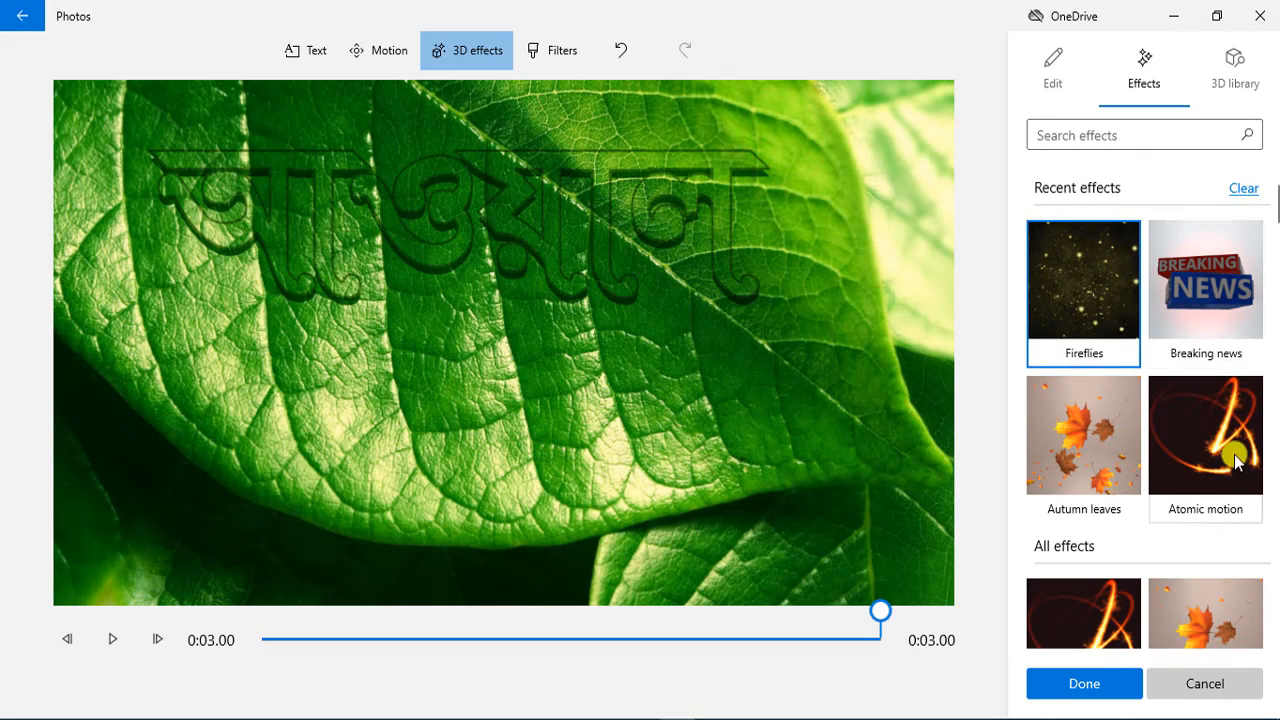
pyautogui.scroll(-7, 1237, 462)
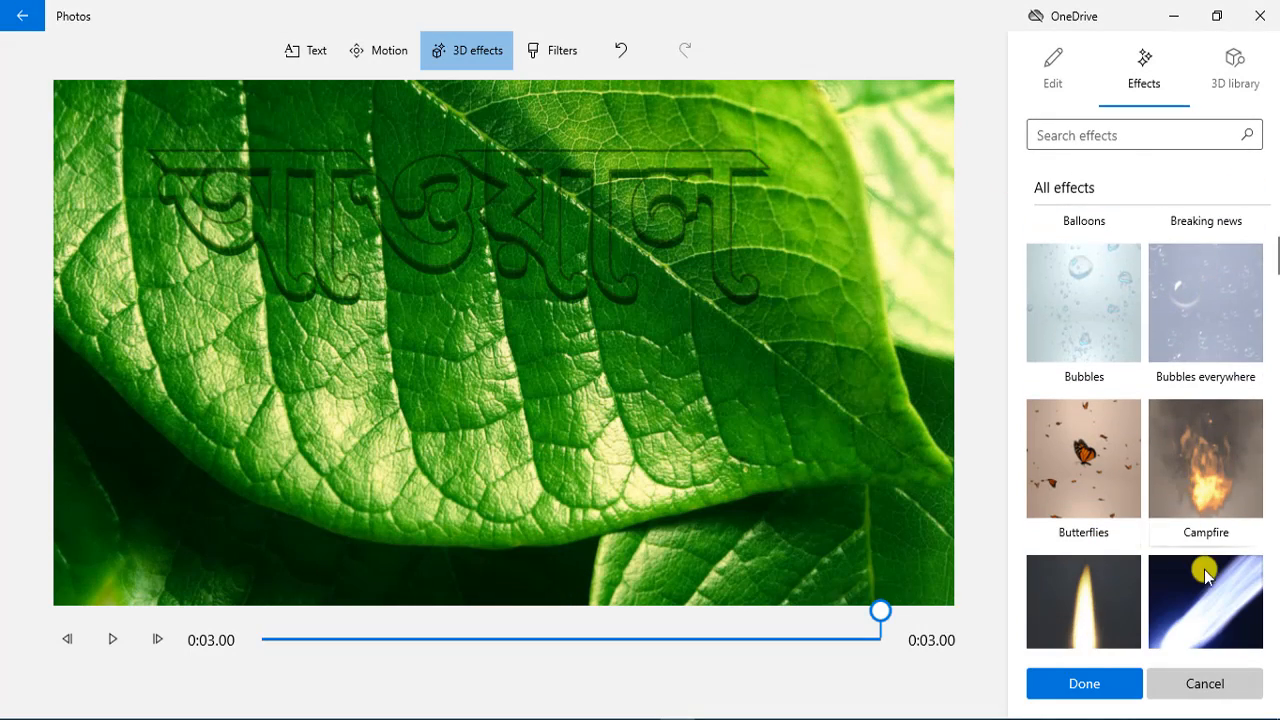
pyautogui.scroll(-6, 1205, 573)
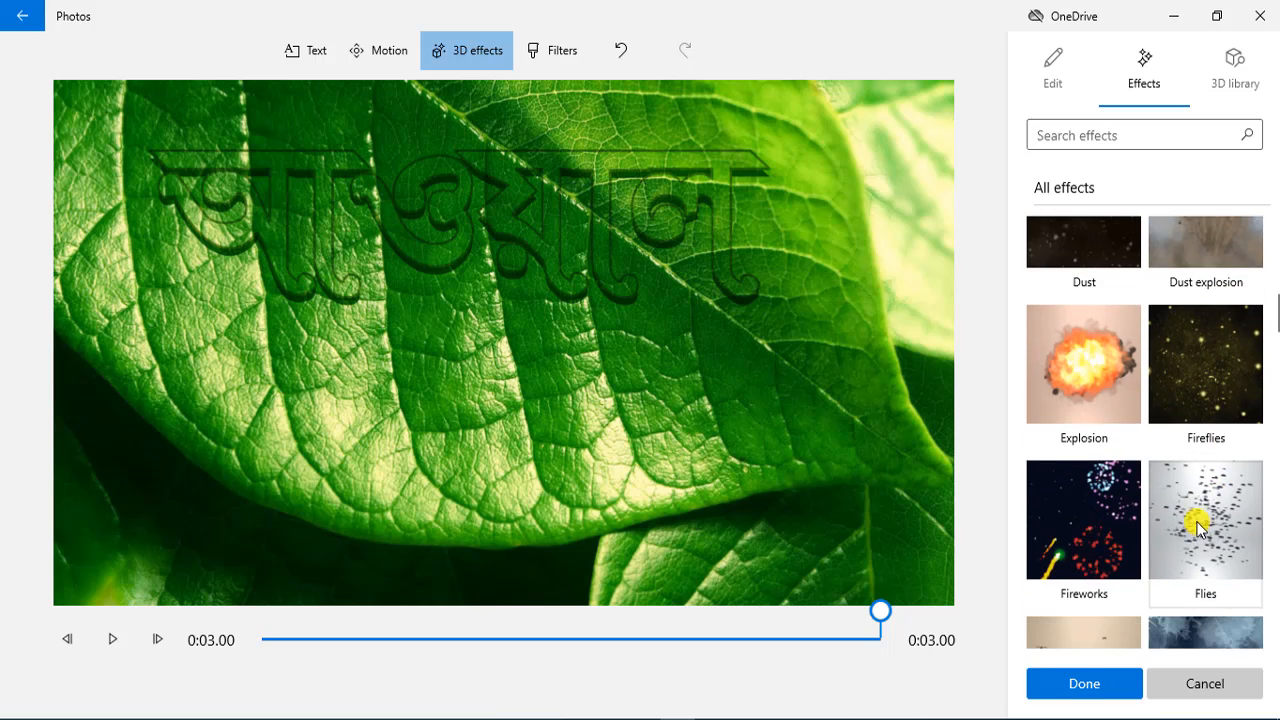
pyautogui.scroll(-3, 1199, 527)
pyautogui.scroll(2, 1197, 409)
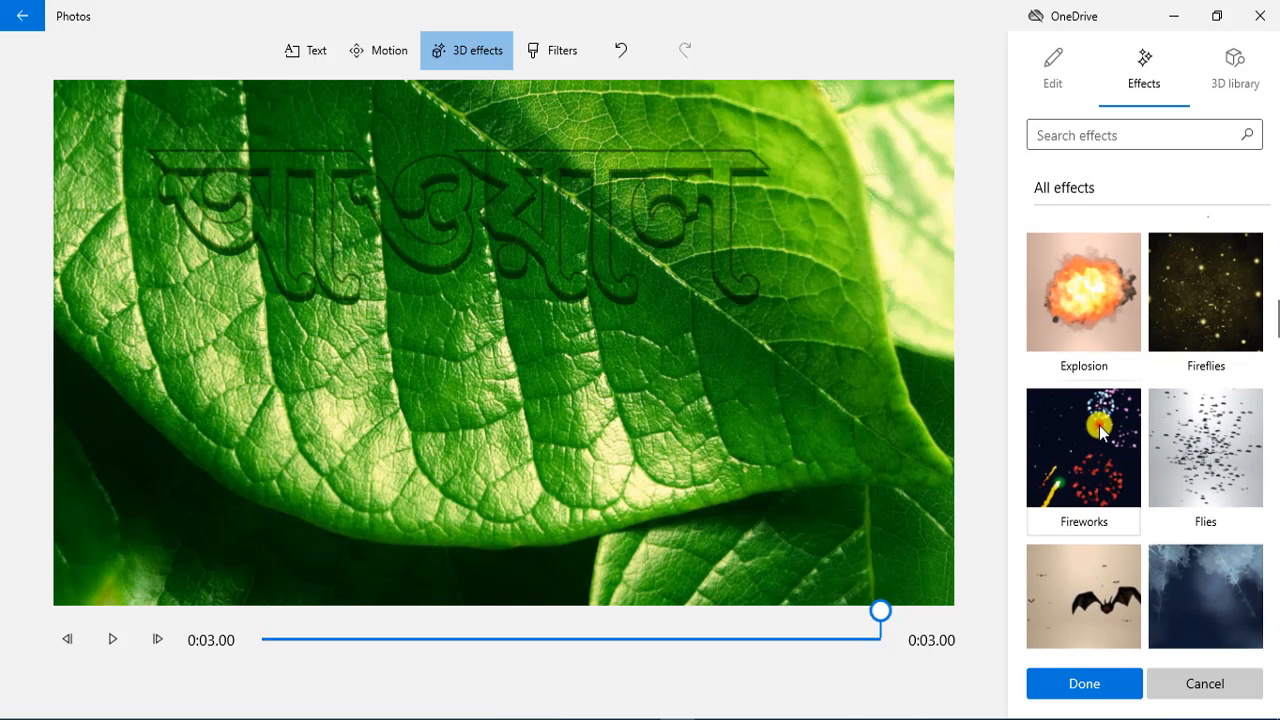
pyautogui.click(1101, 430)
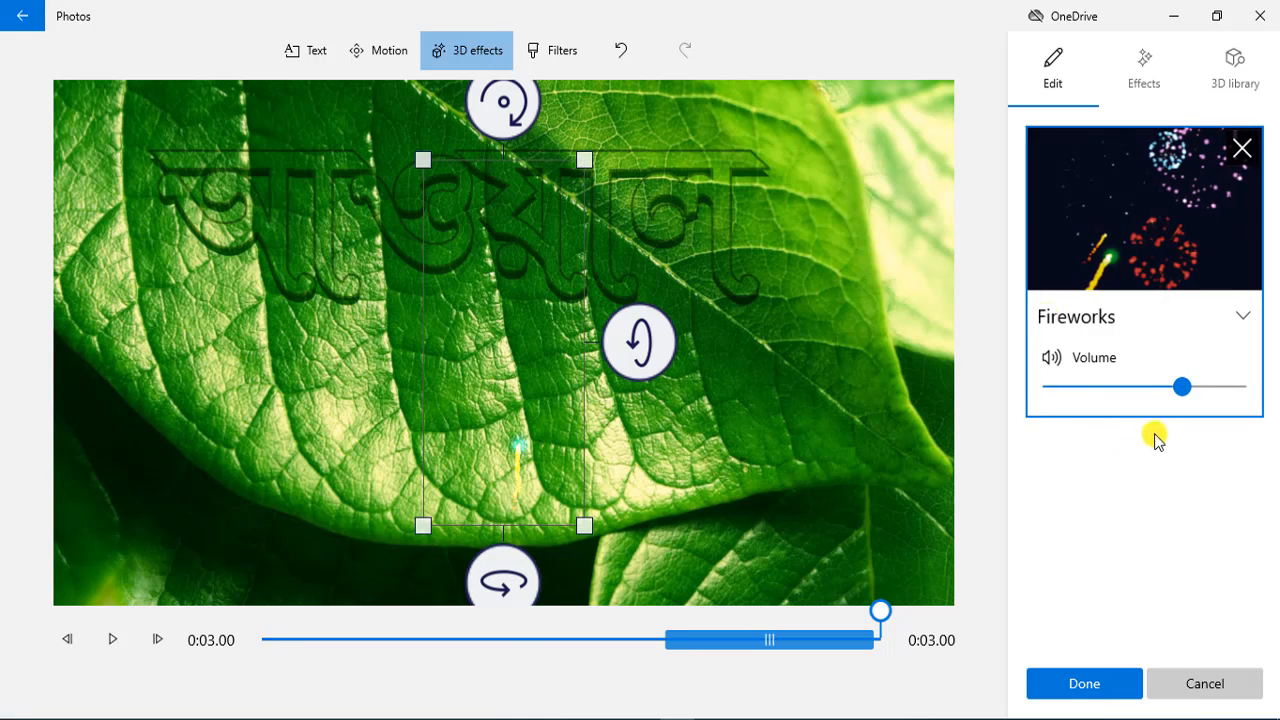
# Move the Fireworks effect down and to the left on the leaf, set its volume to 53, and preview the clip
pyautogui.moveTo(503, 281); pyautogui.dragTo(428, 368)
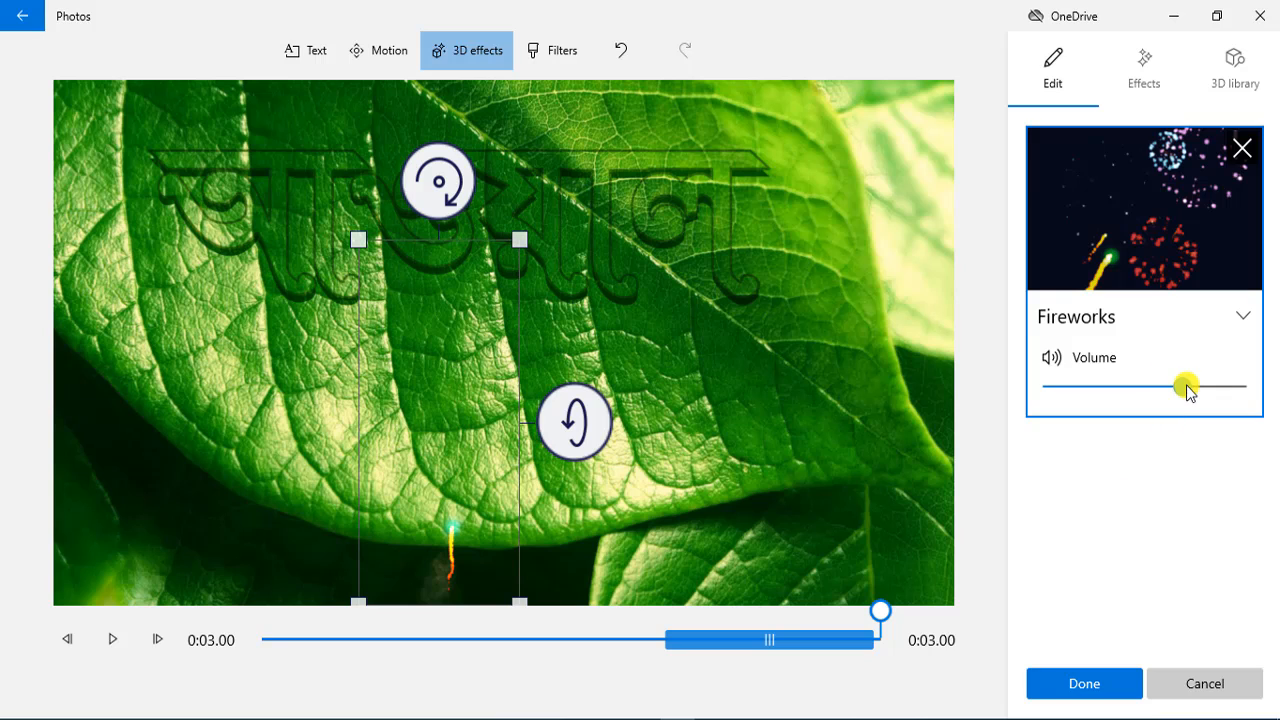
pyautogui.moveTo(1187, 390); pyautogui.dragTo(1155, 393)
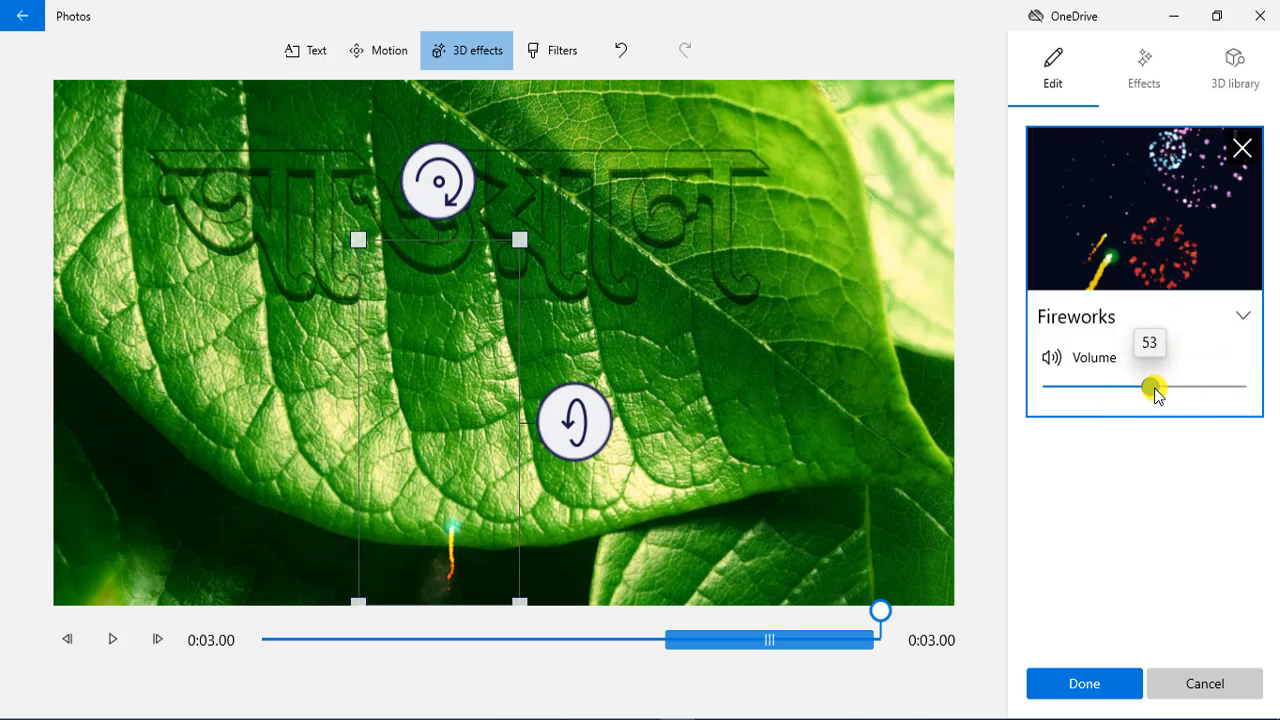
pyautogui.moveTo(880, 622); pyautogui.dragTo(186, 657)
pyautogui.click(111, 640)
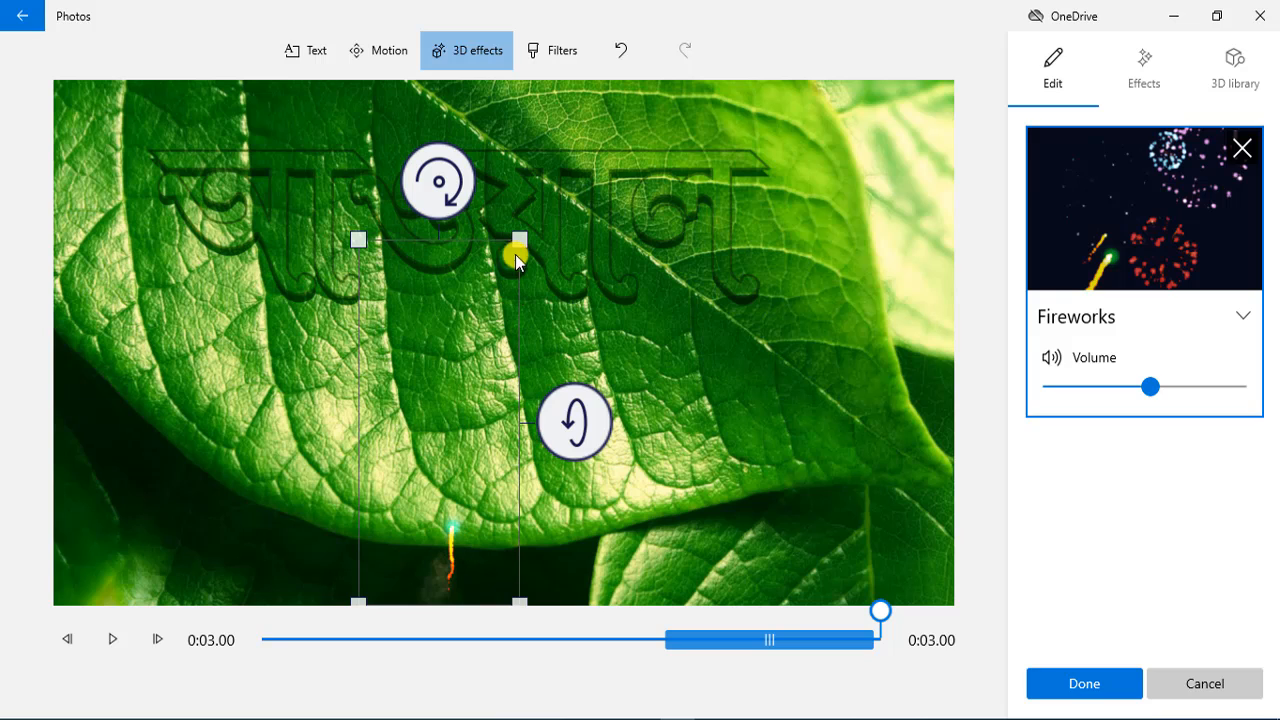
# Enlarge the Fireworks effect to about twice its size and move it up over the embossed lettering
pyautogui.moveTo(523, 238); pyautogui.dragTo(1015, 8)
pyautogui.moveTo(547, 495); pyautogui.dragTo(421, 320)
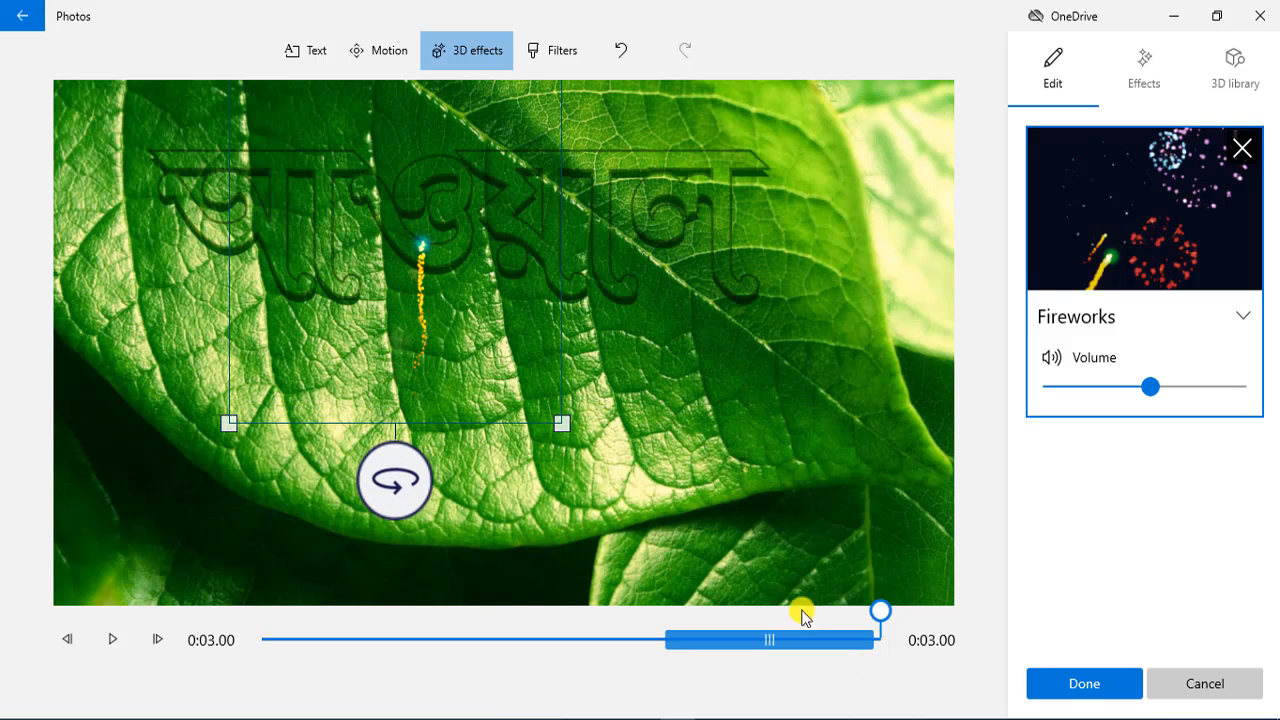
# Shift the Fireworks effect earlier on the clip's timeline and replay the clip from 0:00.00
pyautogui.moveTo(667, 650); pyautogui.dragTo(578, 657)
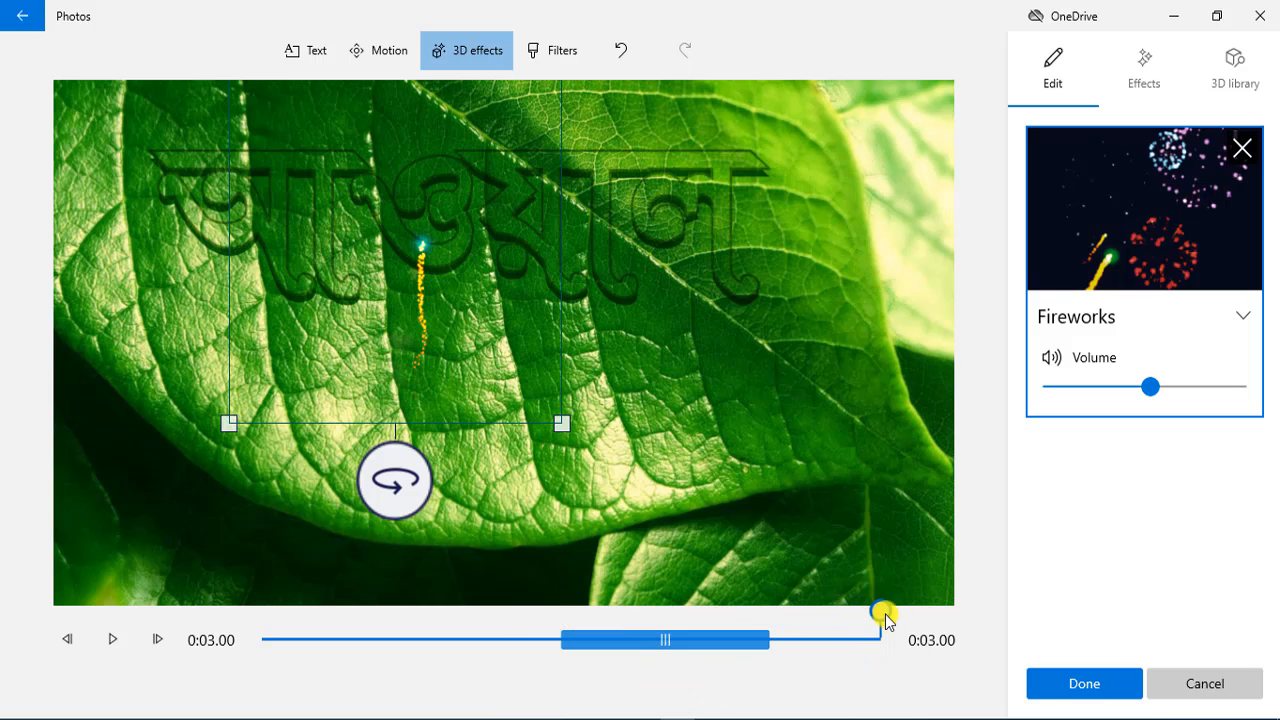
pyautogui.moveTo(884, 612); pyautogui.dragTo(6, 645)
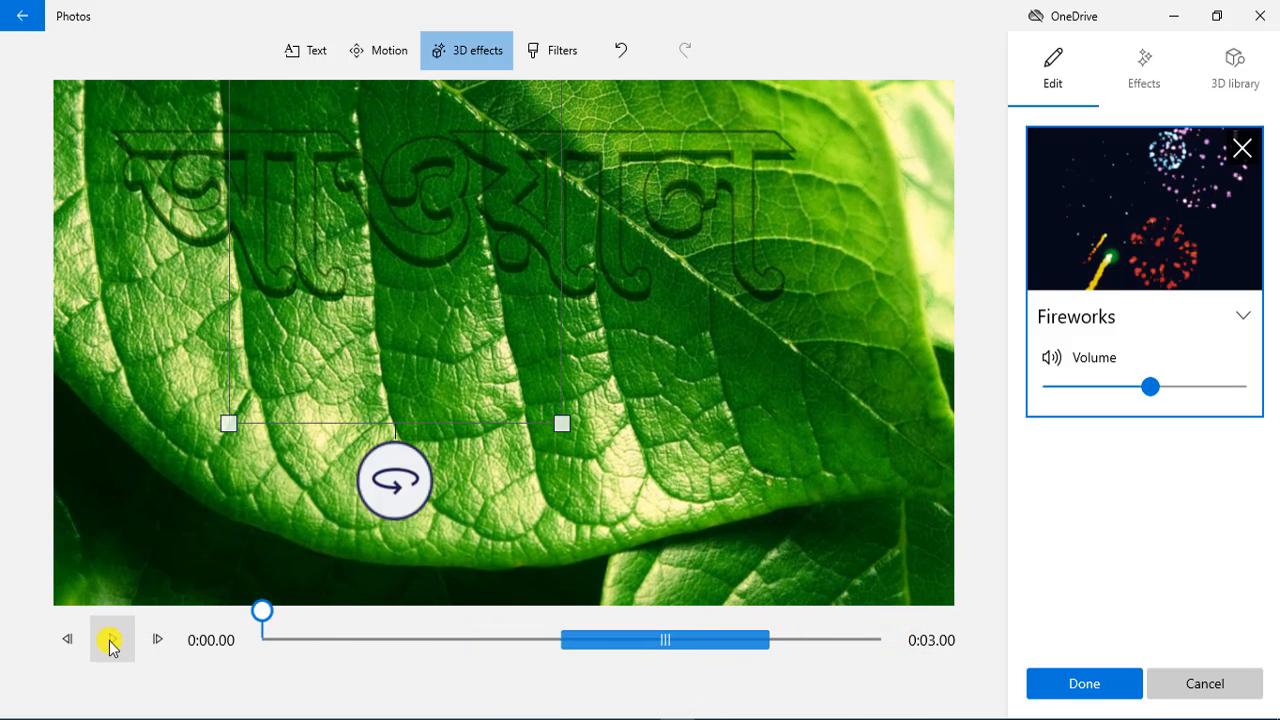
pyautogui.click(110, 643)
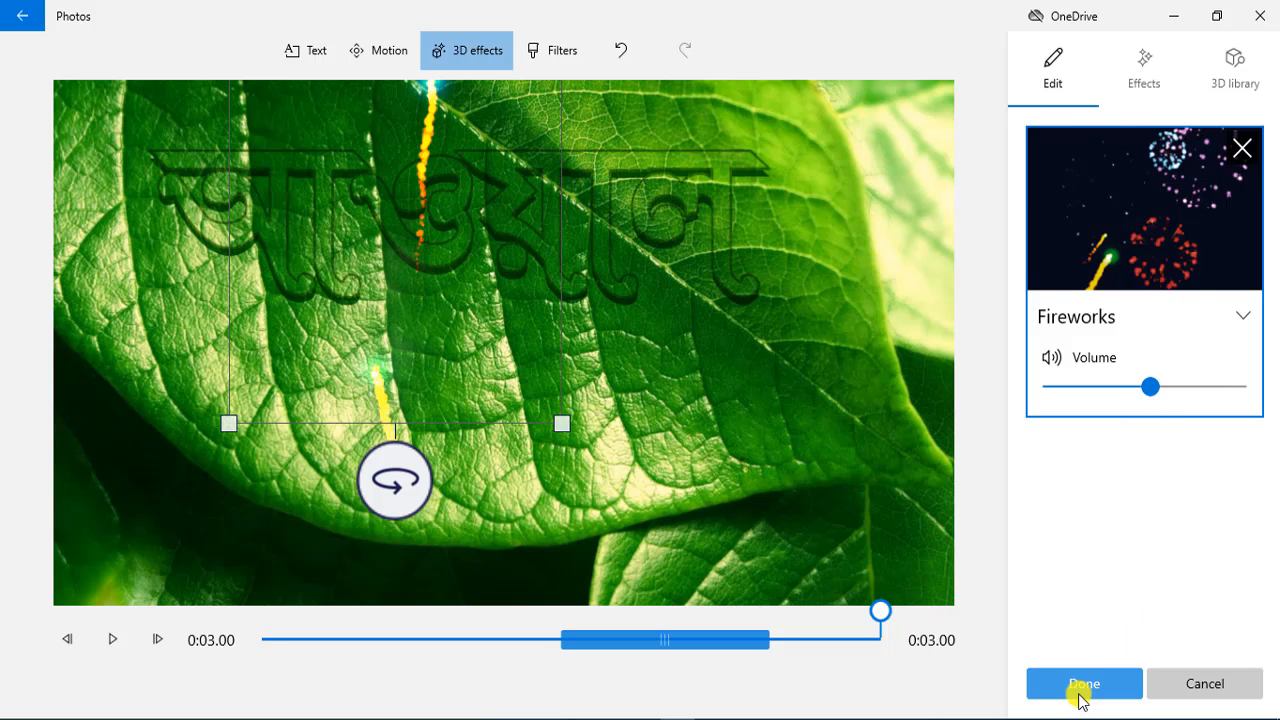
# Add the Atomic motion 3D effect to the leaf clip, preview it from the start and save the 3D effects
pyautogui.click(1152, 68)
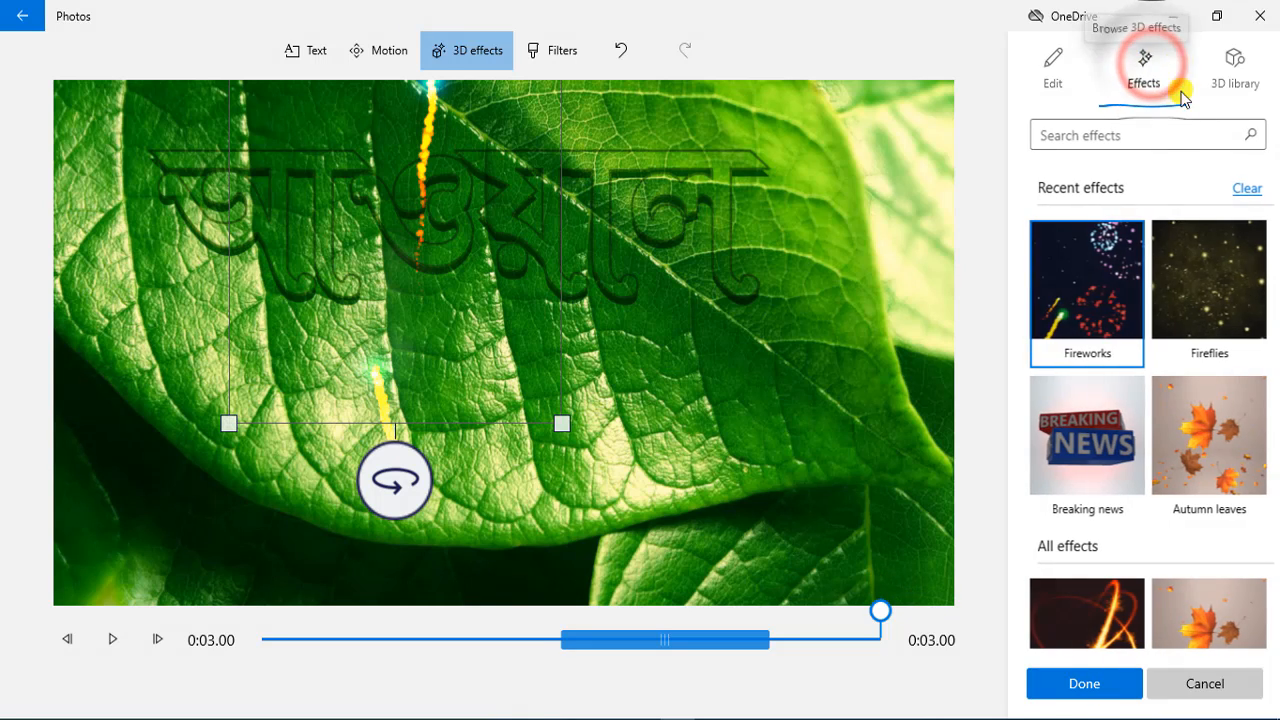
pyautogui.scroll(-5, 1189, 520)
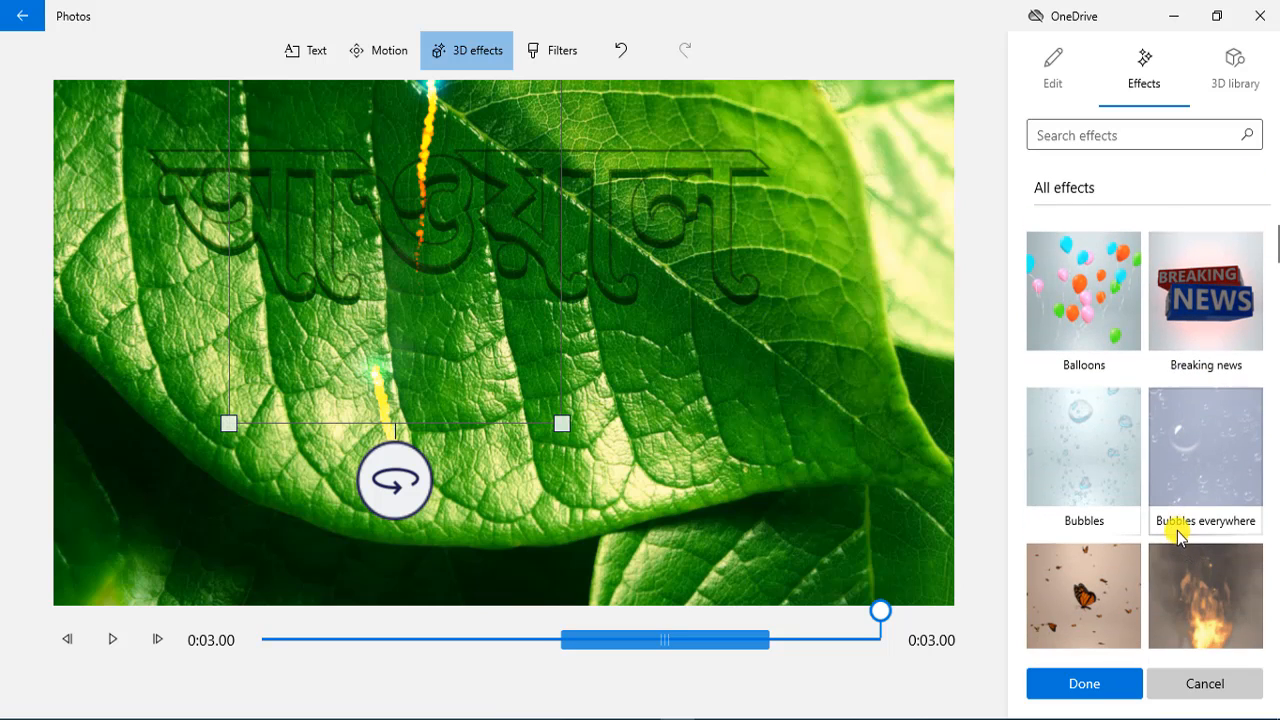
pyautogui.scroll(5, 1180, 535)
pyautogui.click(1045, 375)
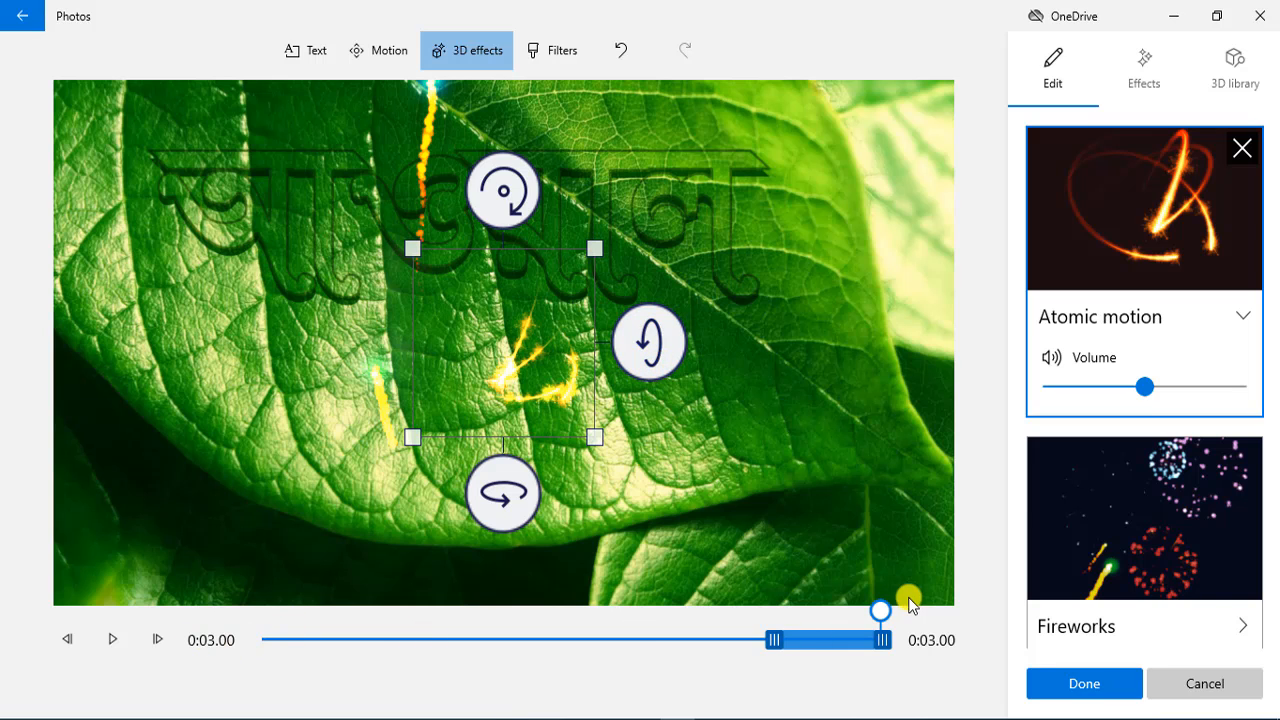
pyautogui.click(868, 609)
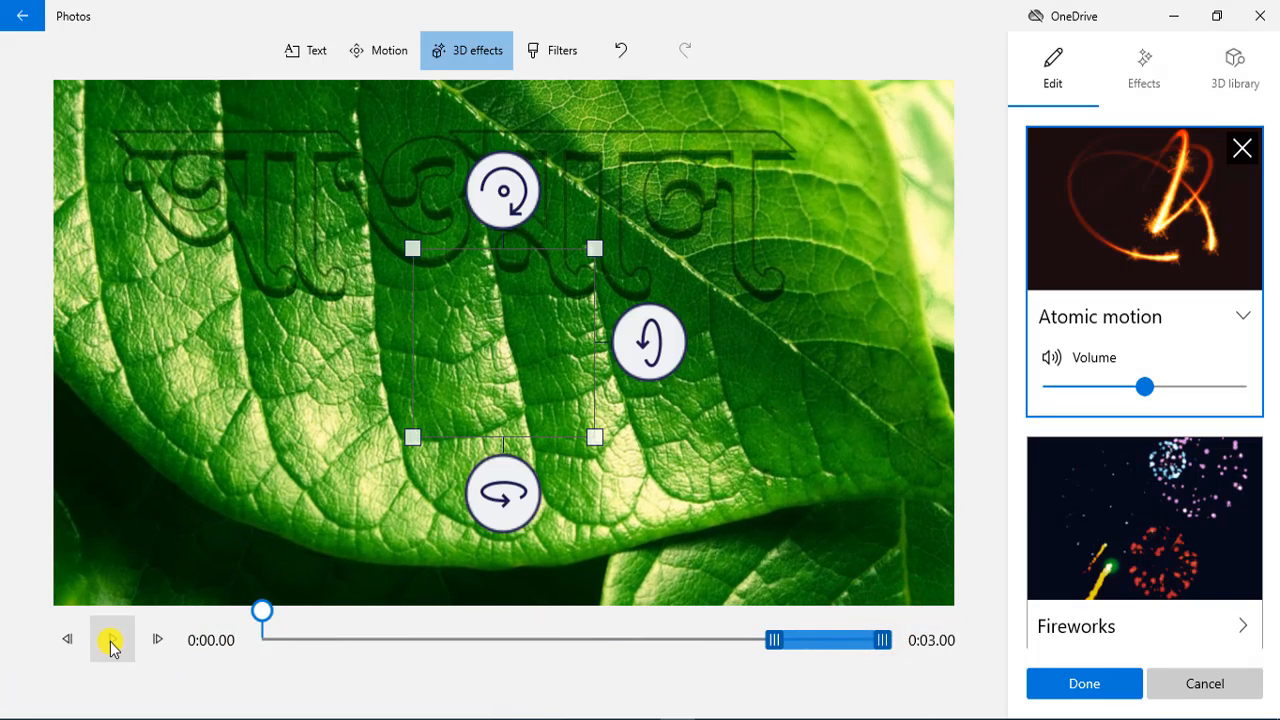
pyautogui.click(111, 641)
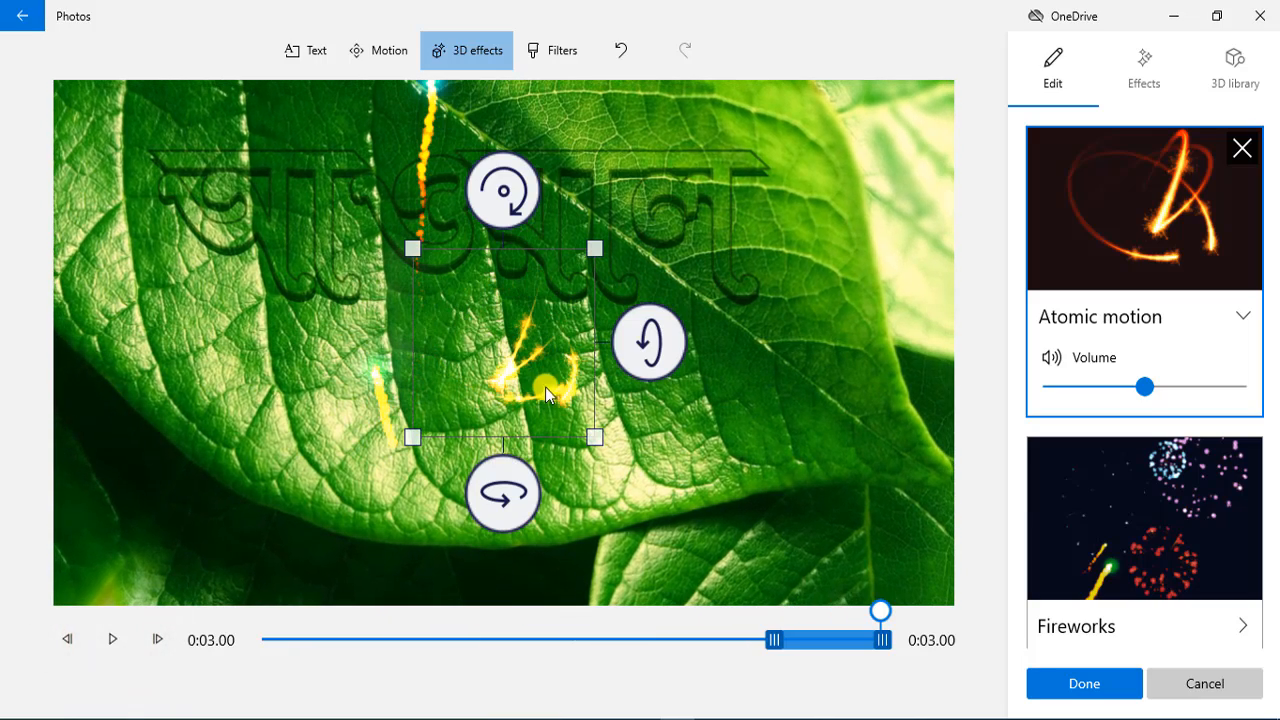
pyautogui.click(1090, 683)
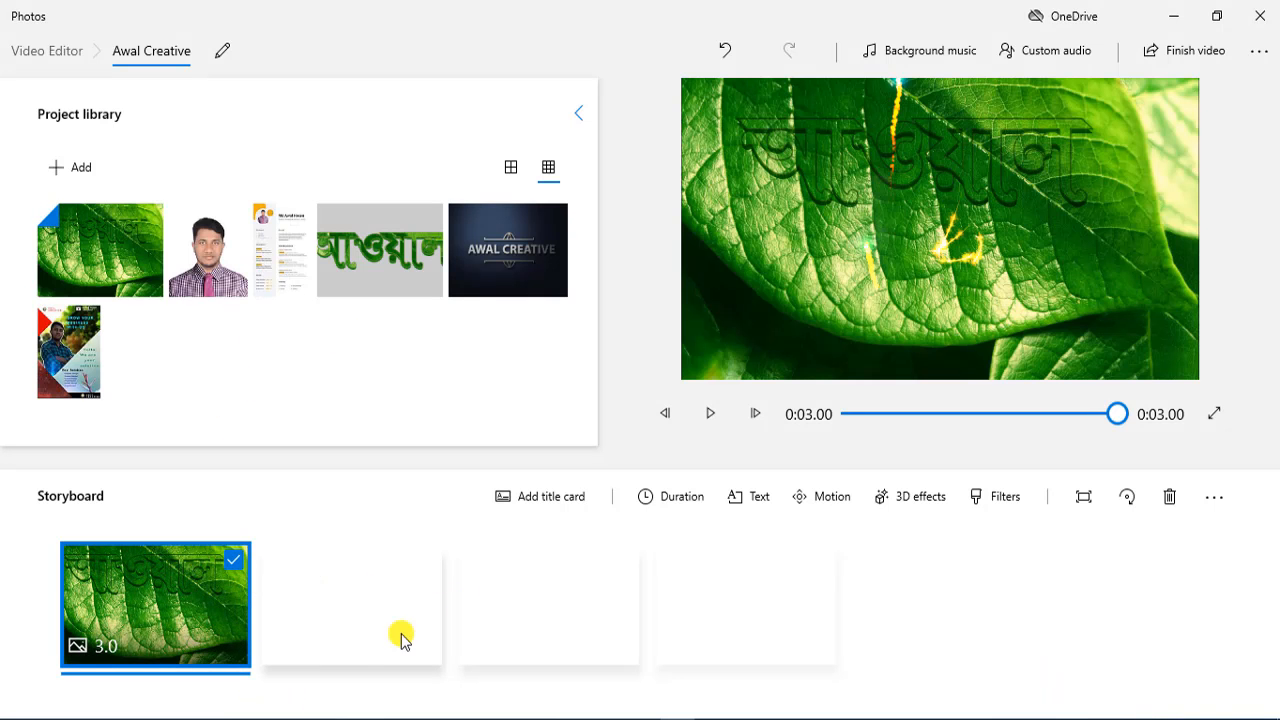
# Place the green lettering image from the project library in the storyboard right after the leaf clip
pyautogui.click(358, 238)
pyautogui.moveTo(358, 238); pyautogui.dragTo(378, 597)
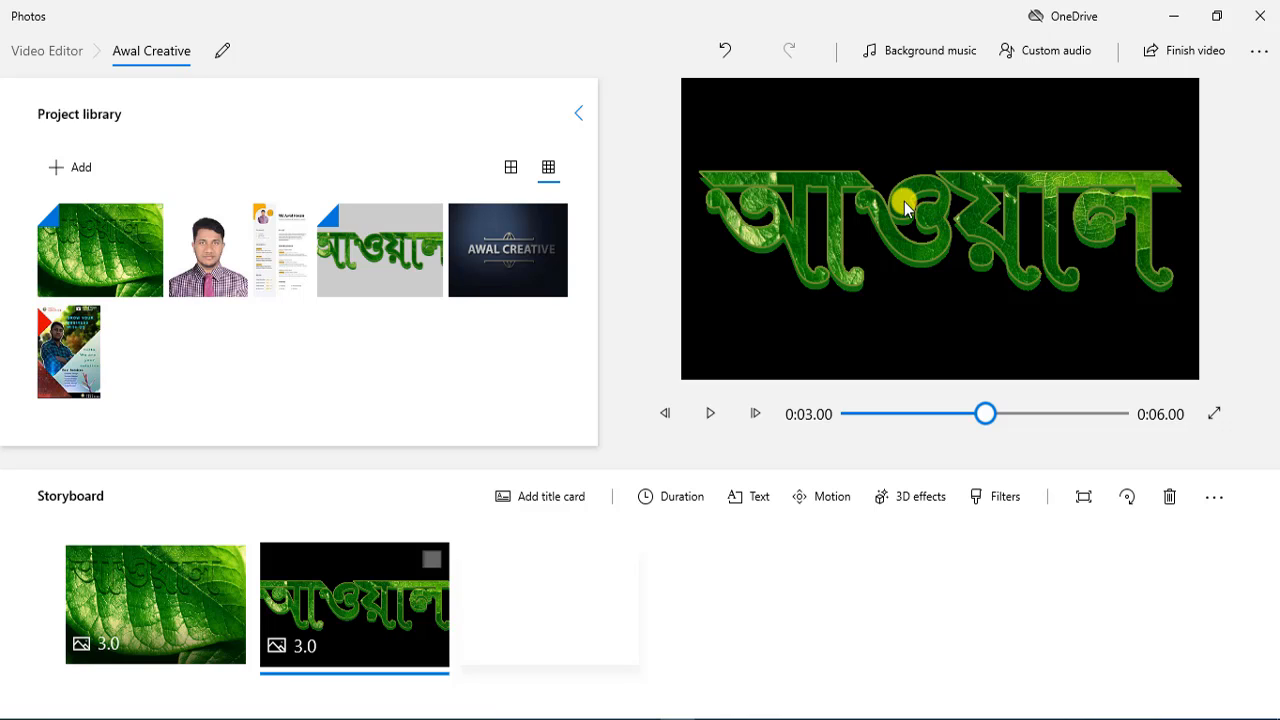
# Try the Pan left motion on the green lettering clip, replace it with Zoom in center, preview the motion and save it
pyautogui.click(833, 504)
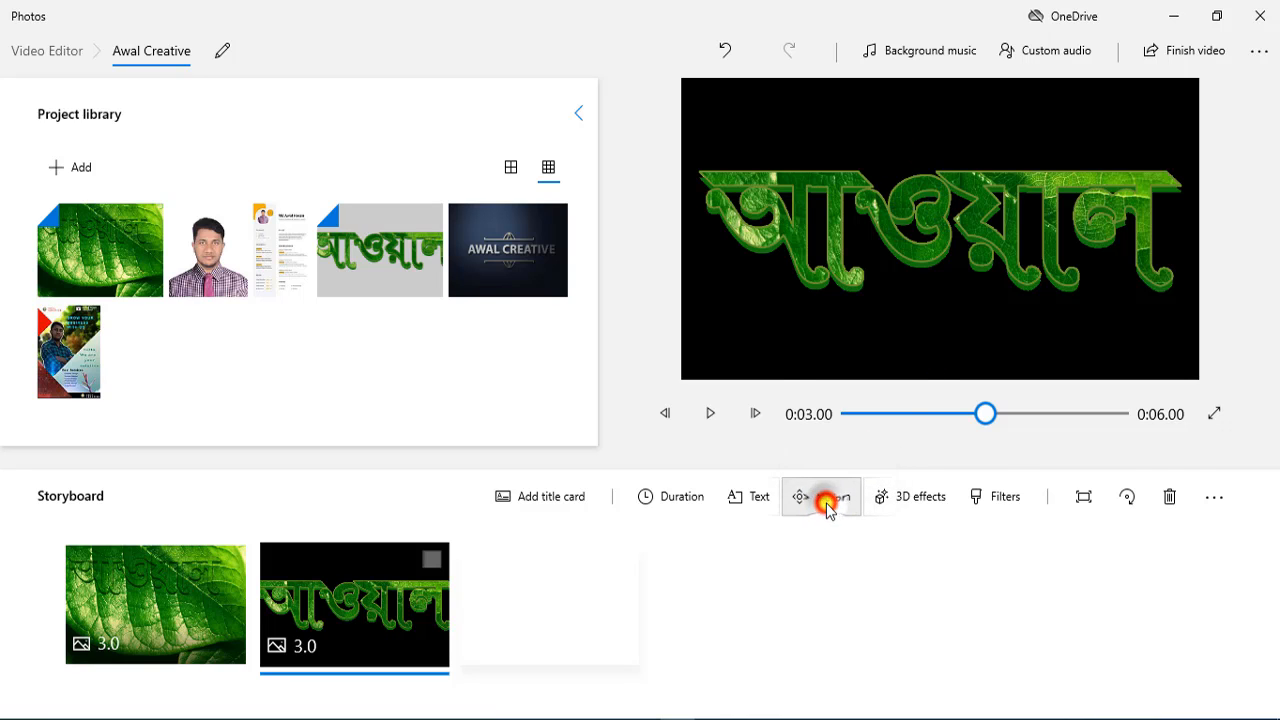
pyautogui.click(1205, 438)
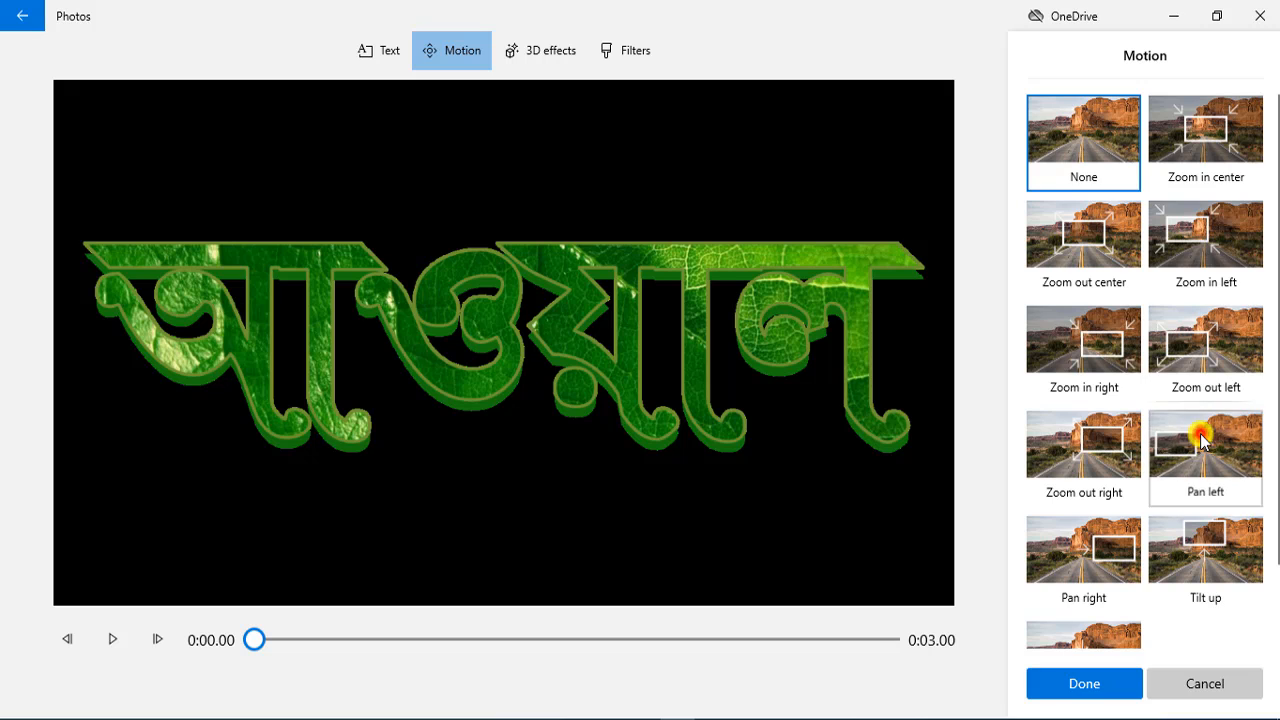
pyautogui.click(112, 638)
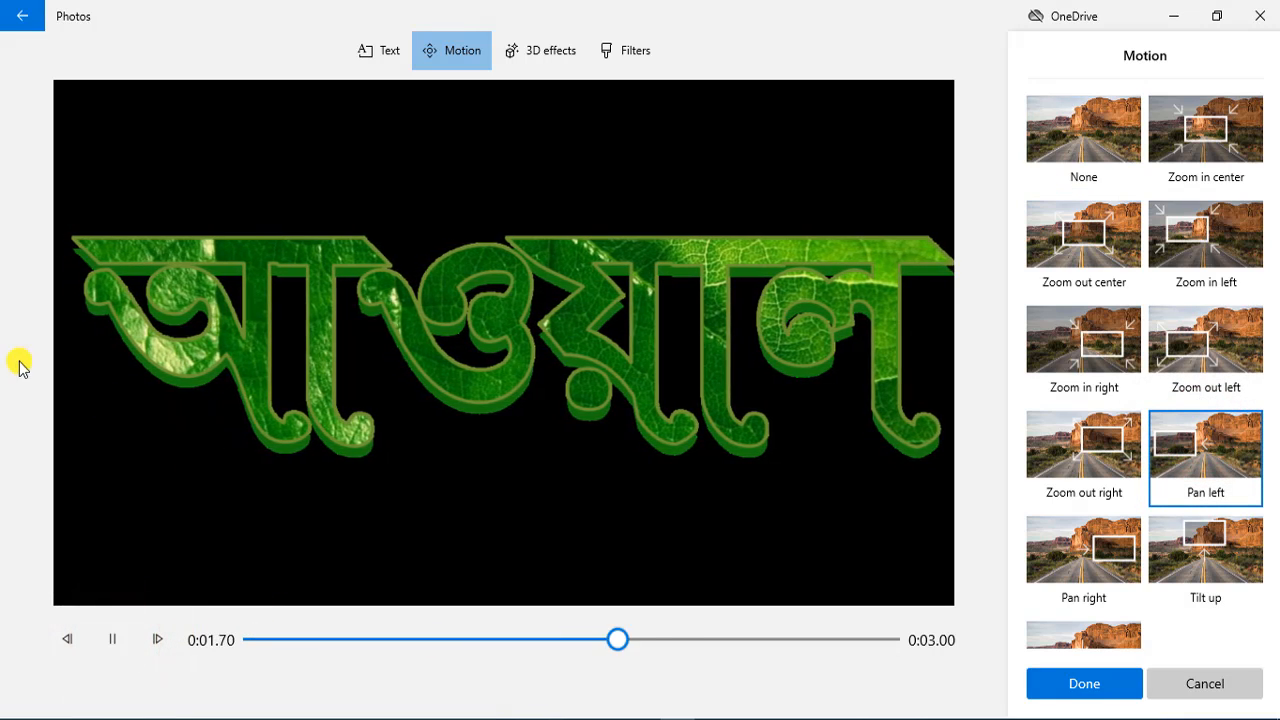
pyautogui.click(1238, 188)
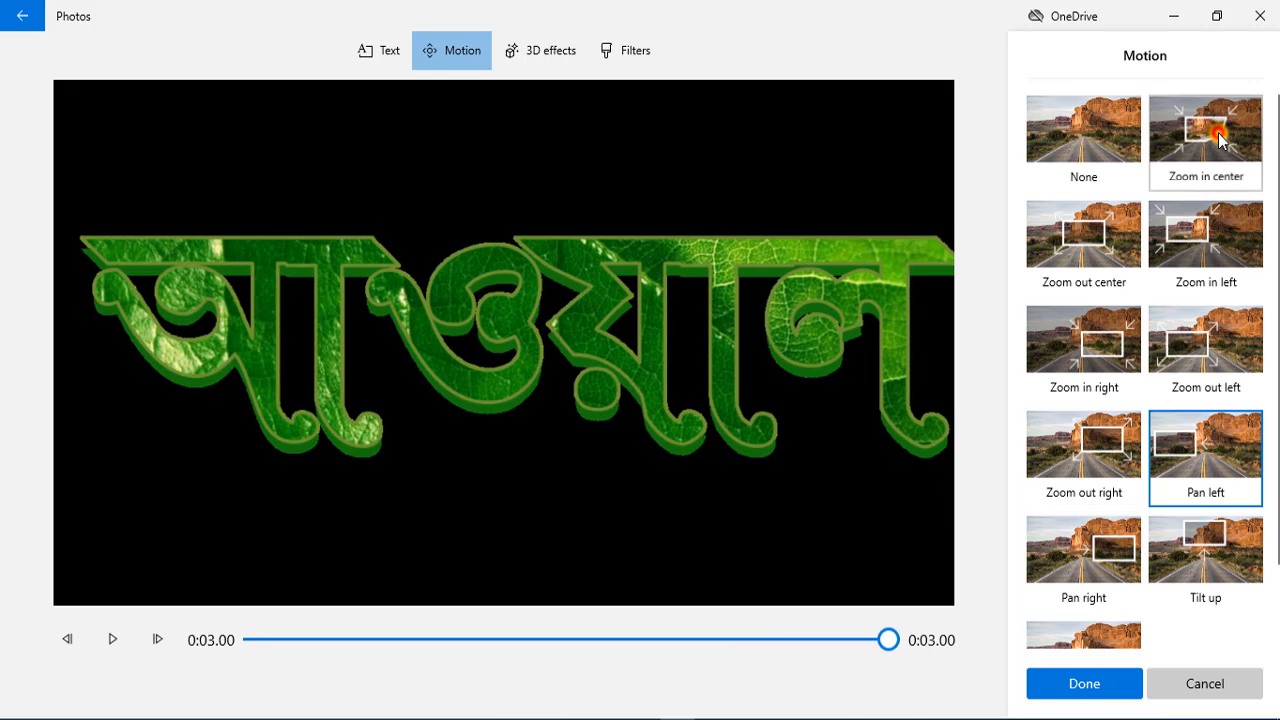
pyautogui.click(110, 640)
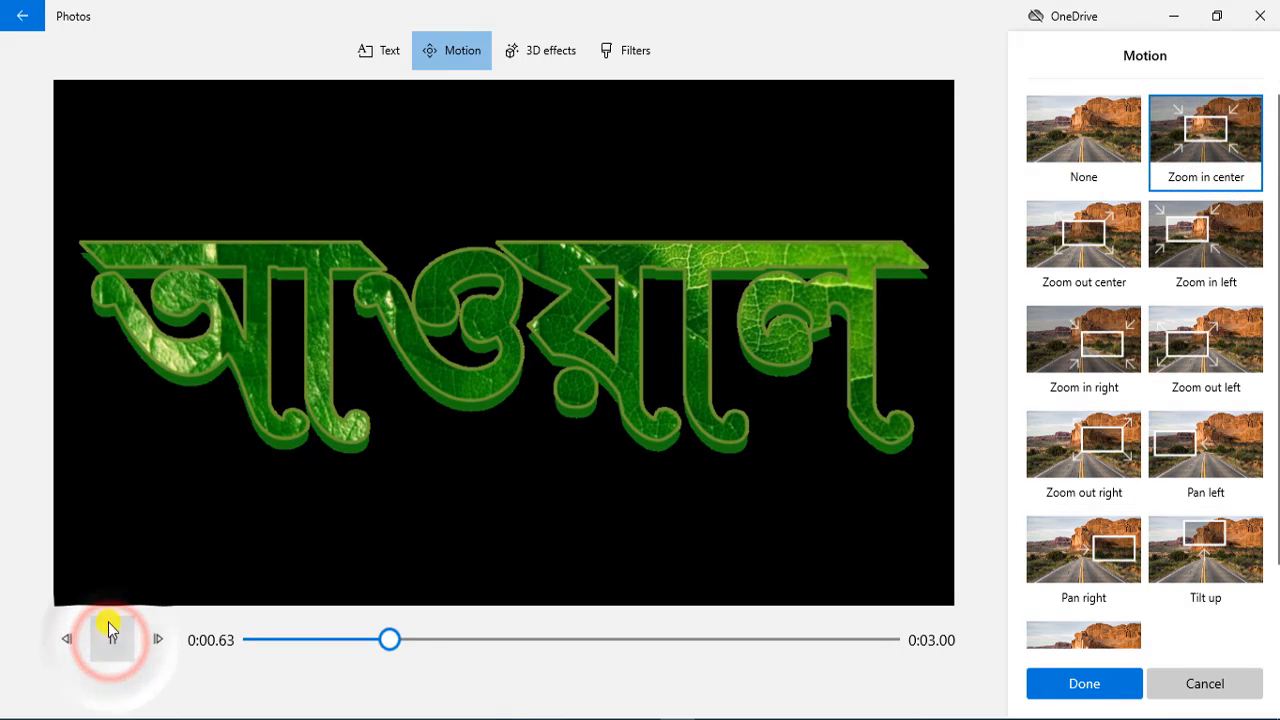
pyautogui.click(1082, 682)
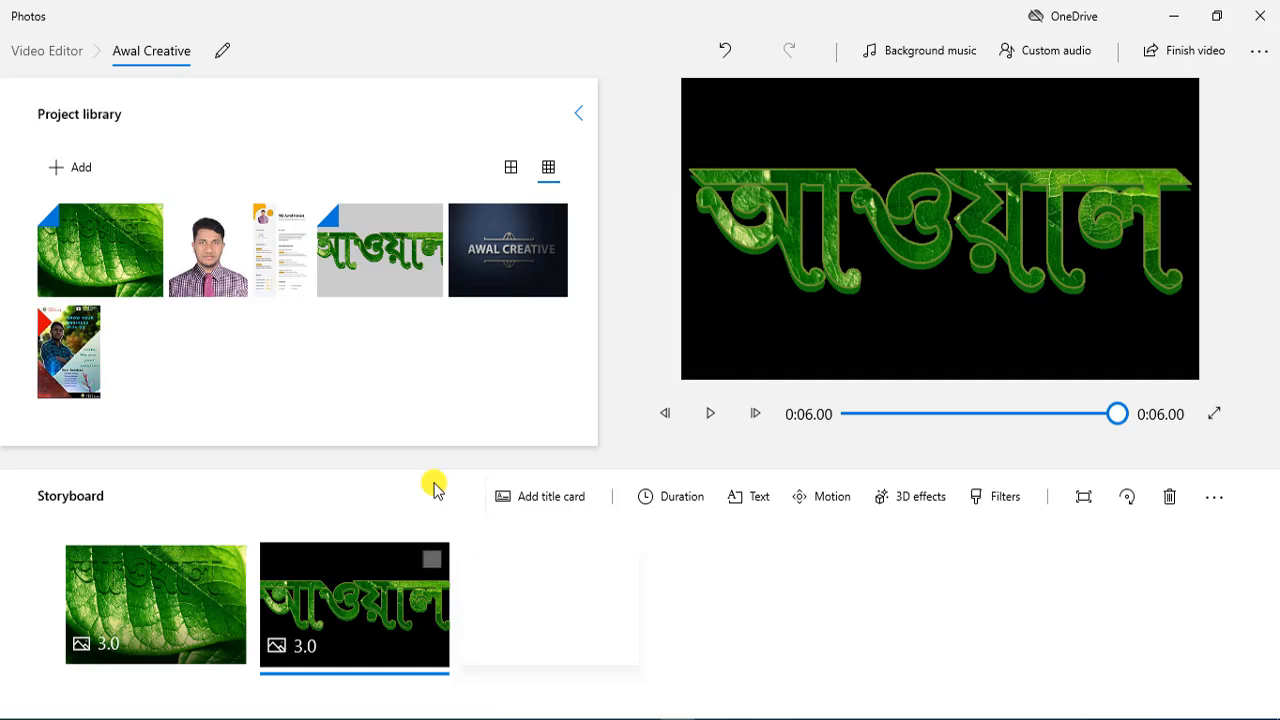
# Shorten the green lettering clip to 2 seconds, and set its duration back to 3 seconds
pyautogui.click(683, 496)
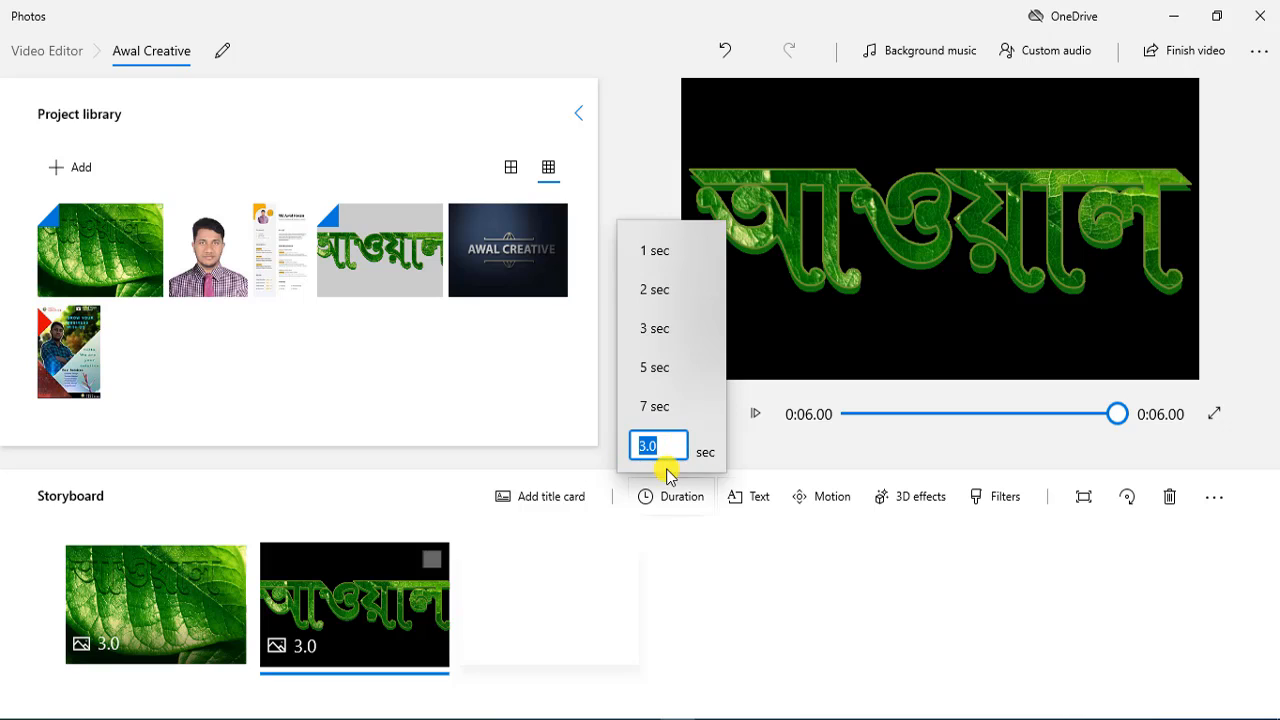
pyautogui.click(661, 291)
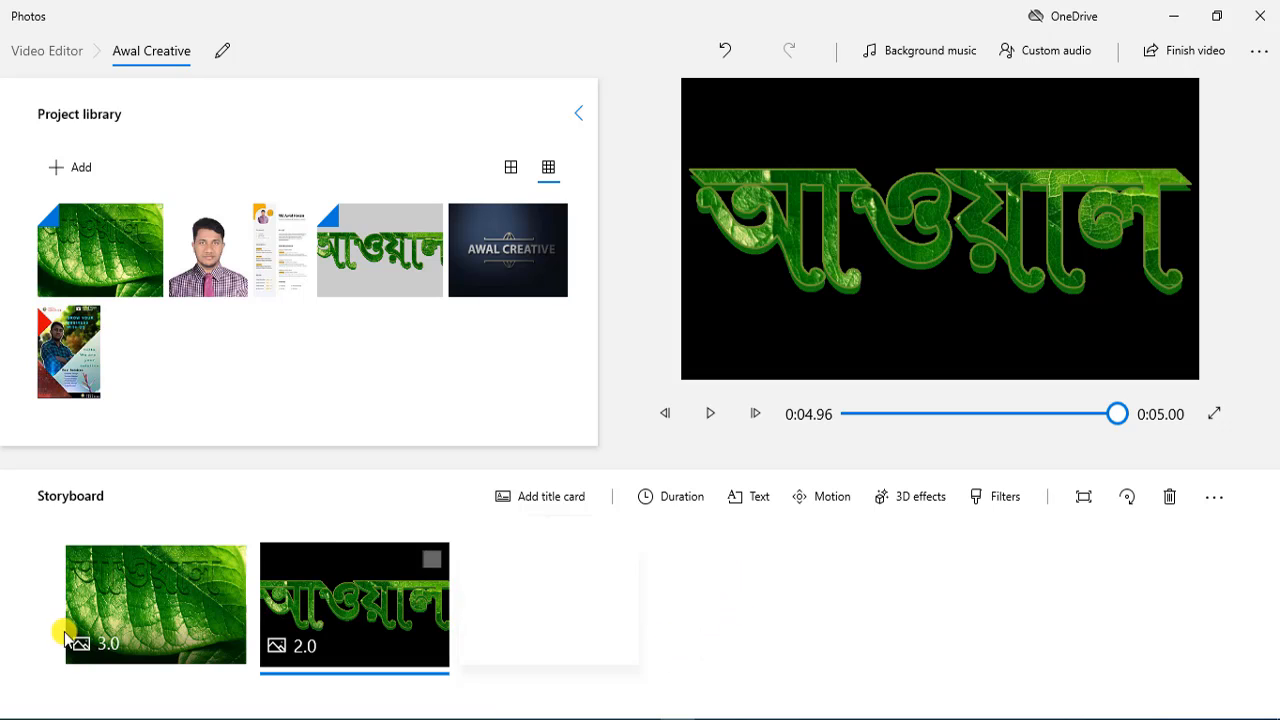
pyautogui.moveTo(55, 623); pyautogui.dragTo(126, 662)
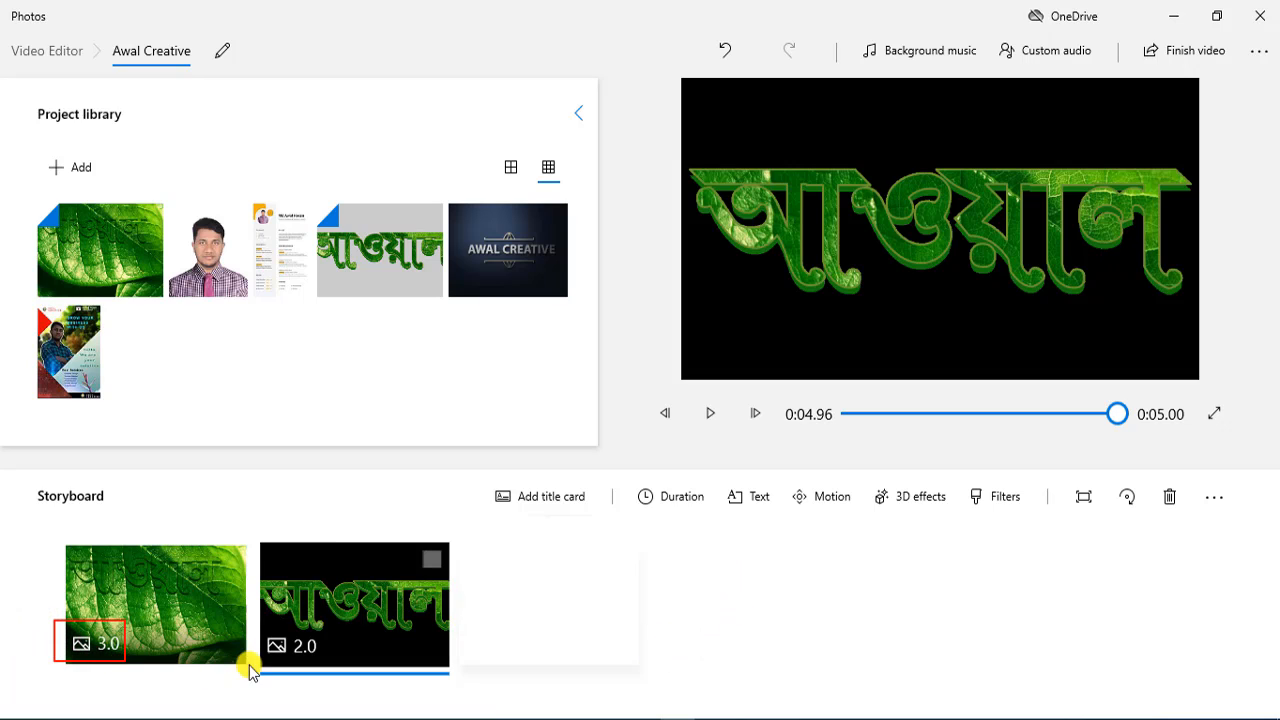
pyautogui.moveTo(288, 641); pyautogui.dragTo(328, 668)
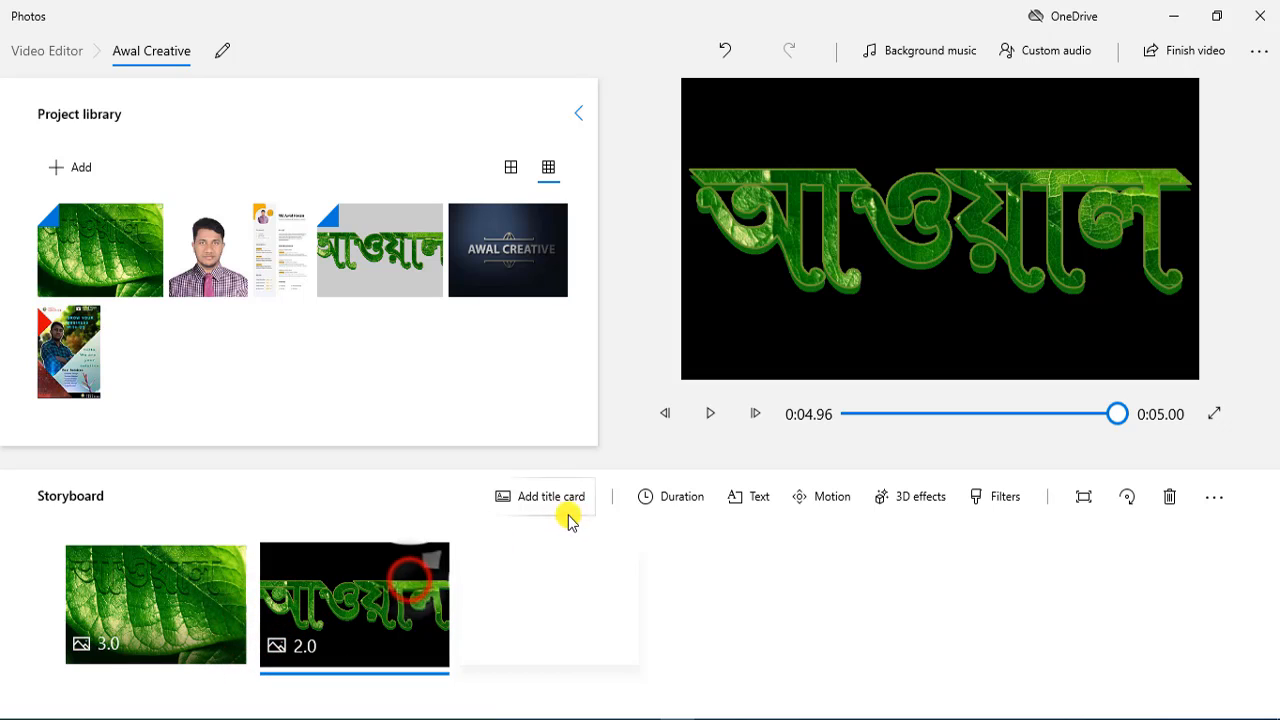
pyautogui.click(667, 505)
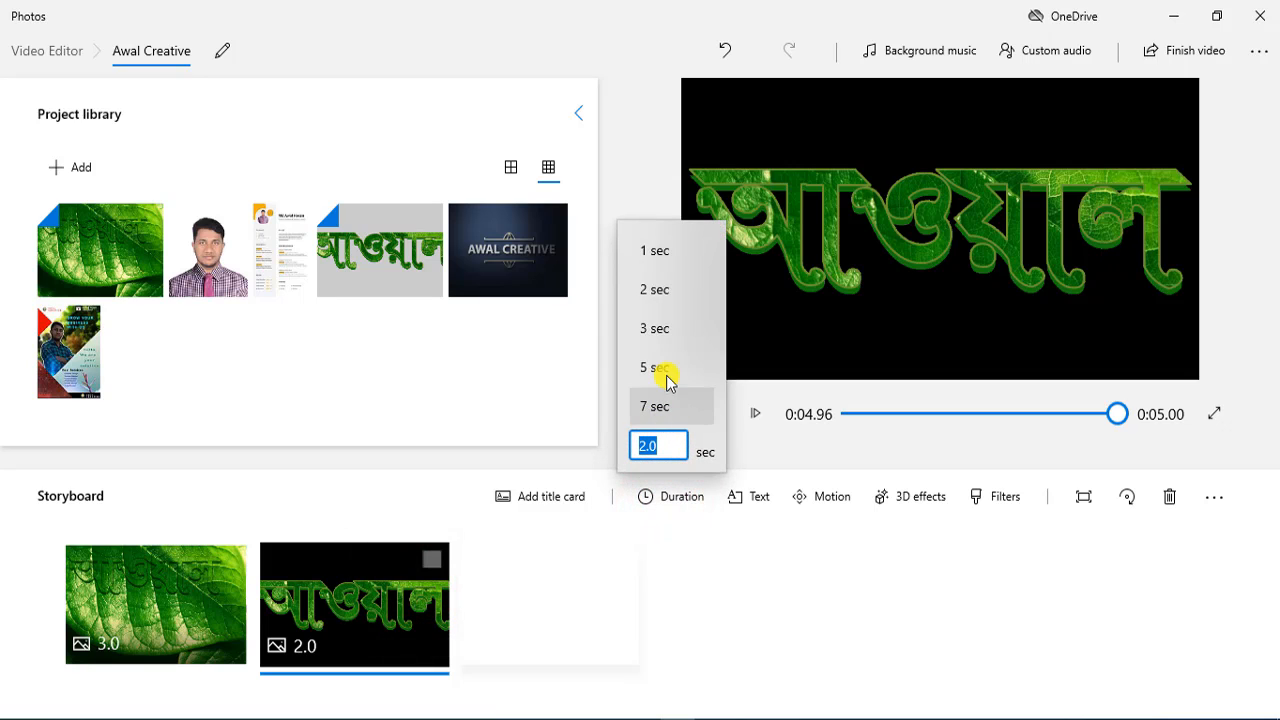
pyautogui.click(648, 330)
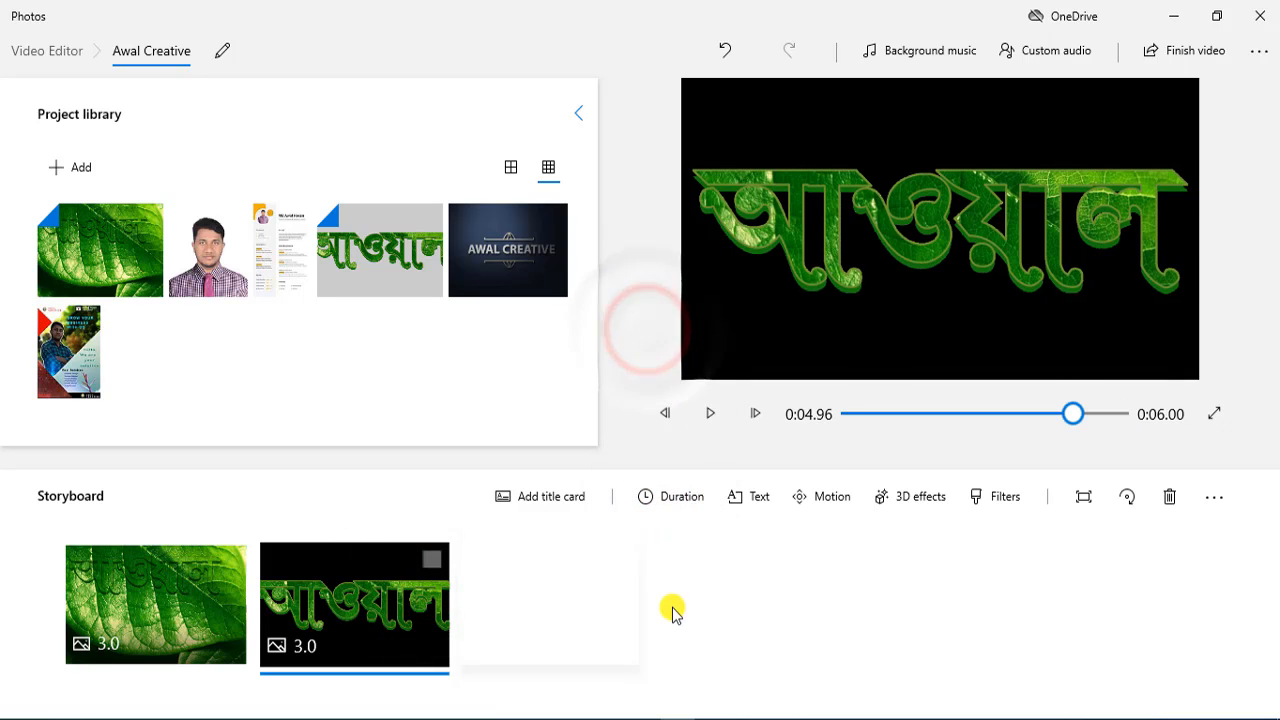
# Add a title card before the green lettering clip and set its text to "awal creative"
pyautogui.click(527, 497)
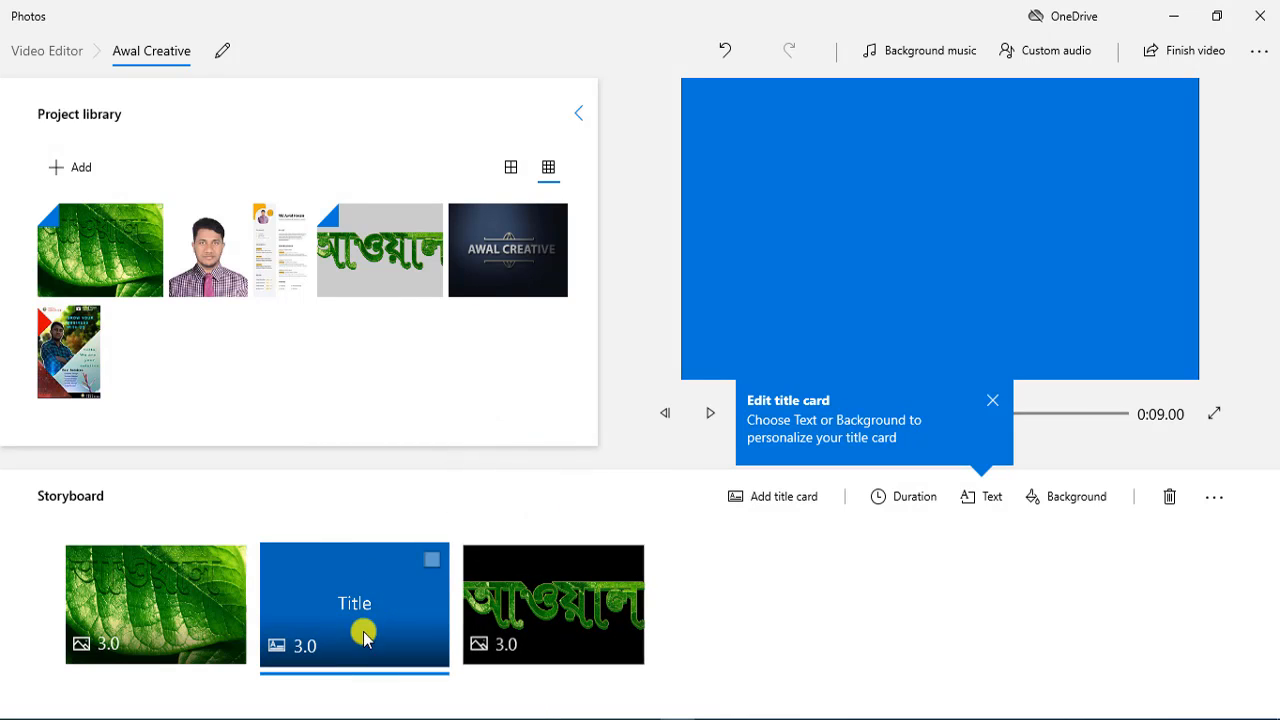
pyautogui.moveTo(403, 603); pyautogui.dragTo(186, 608)
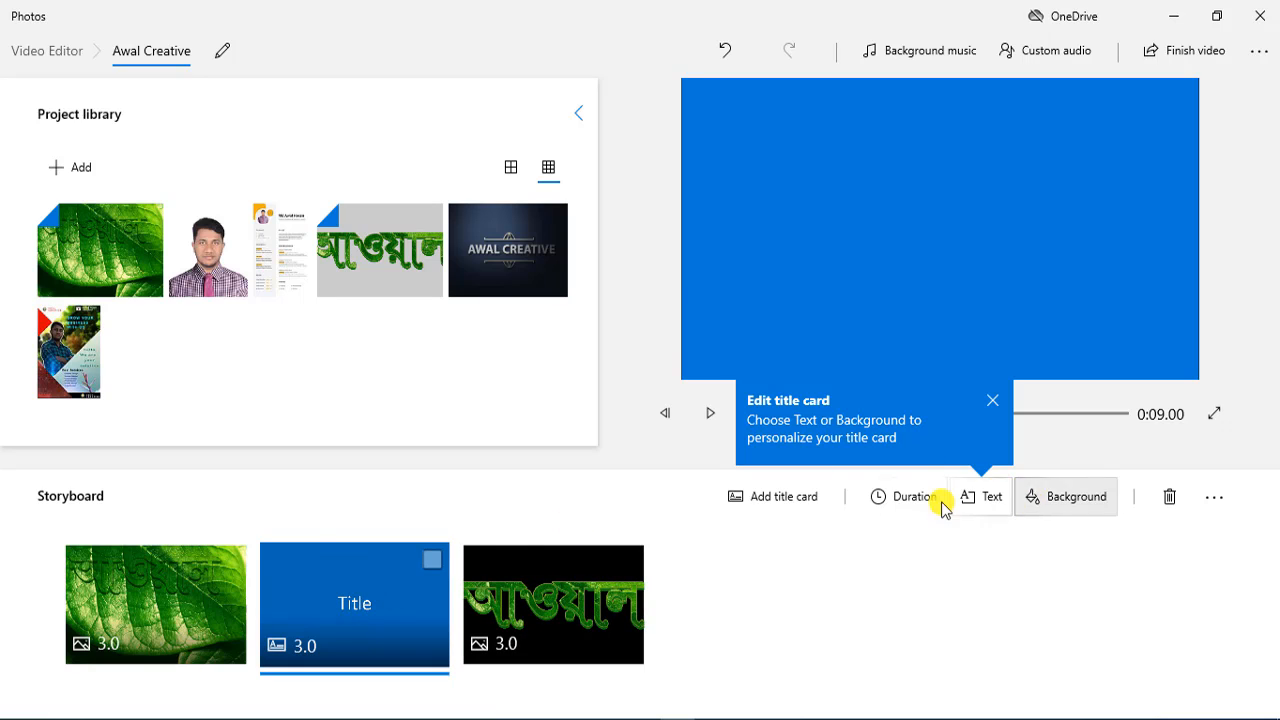
pyautogui.click(431, 559)
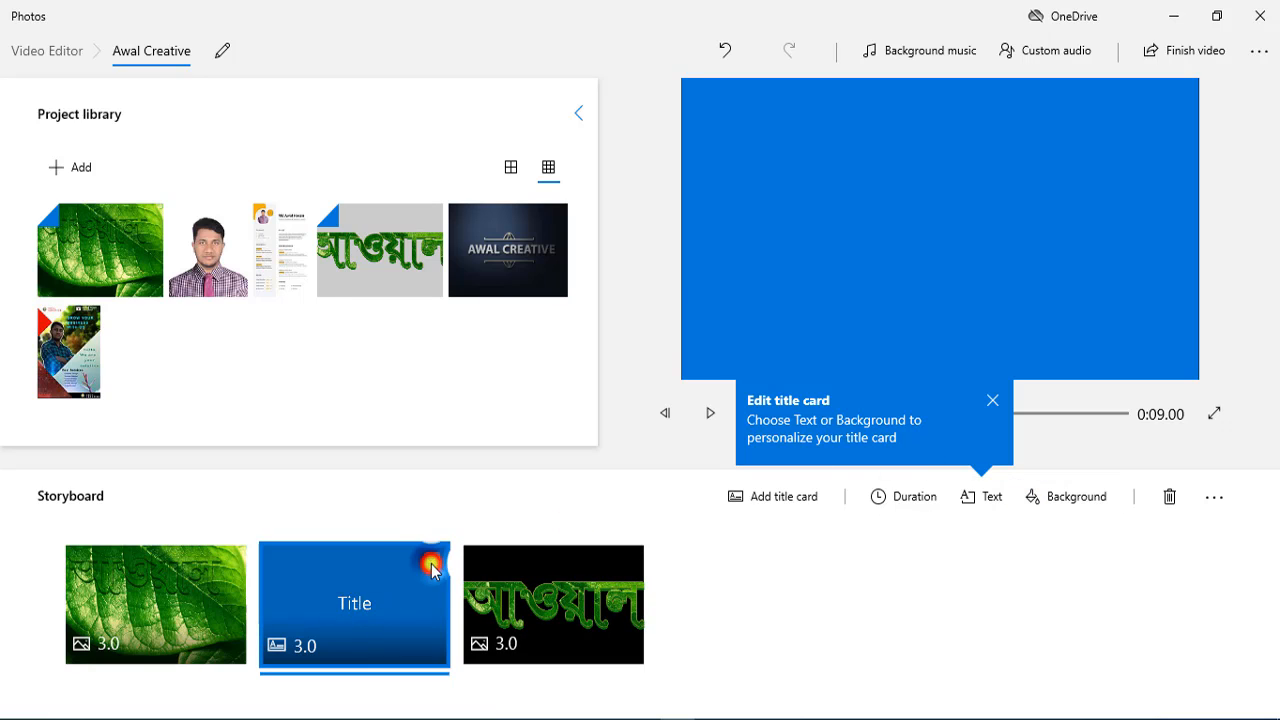
pyautogui.click(997, 498)
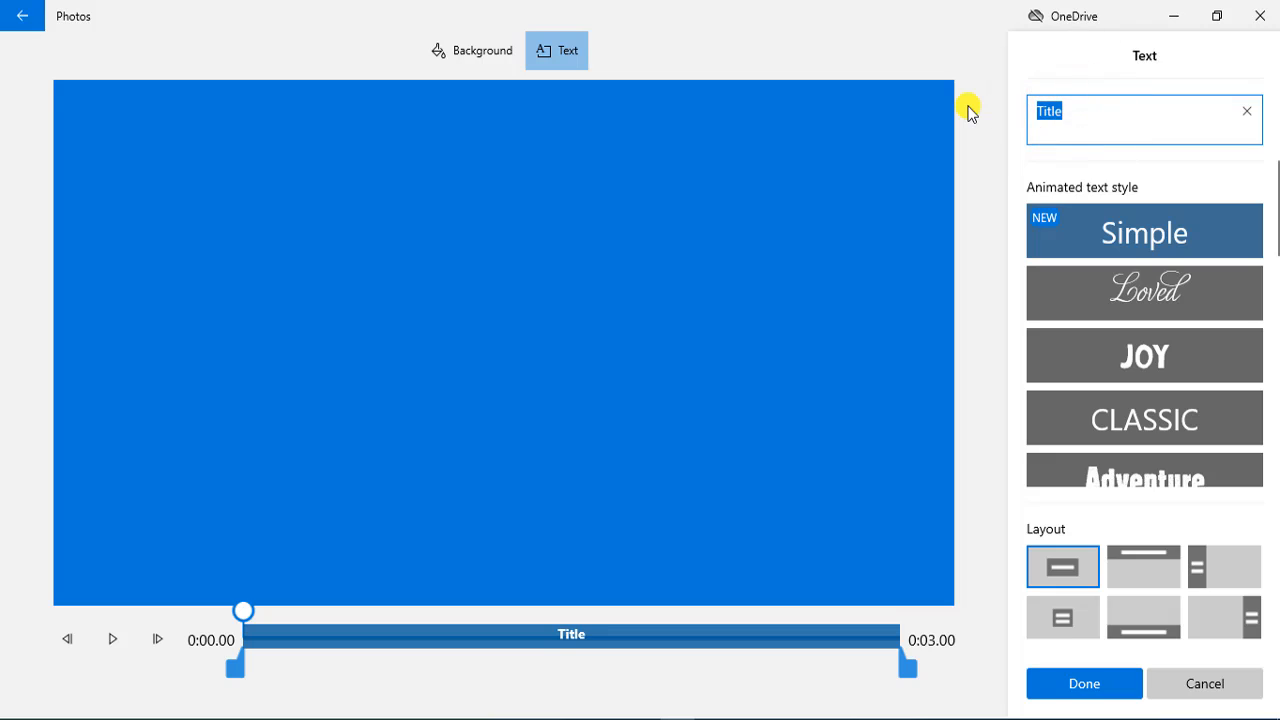
pyautogui.write('awal')
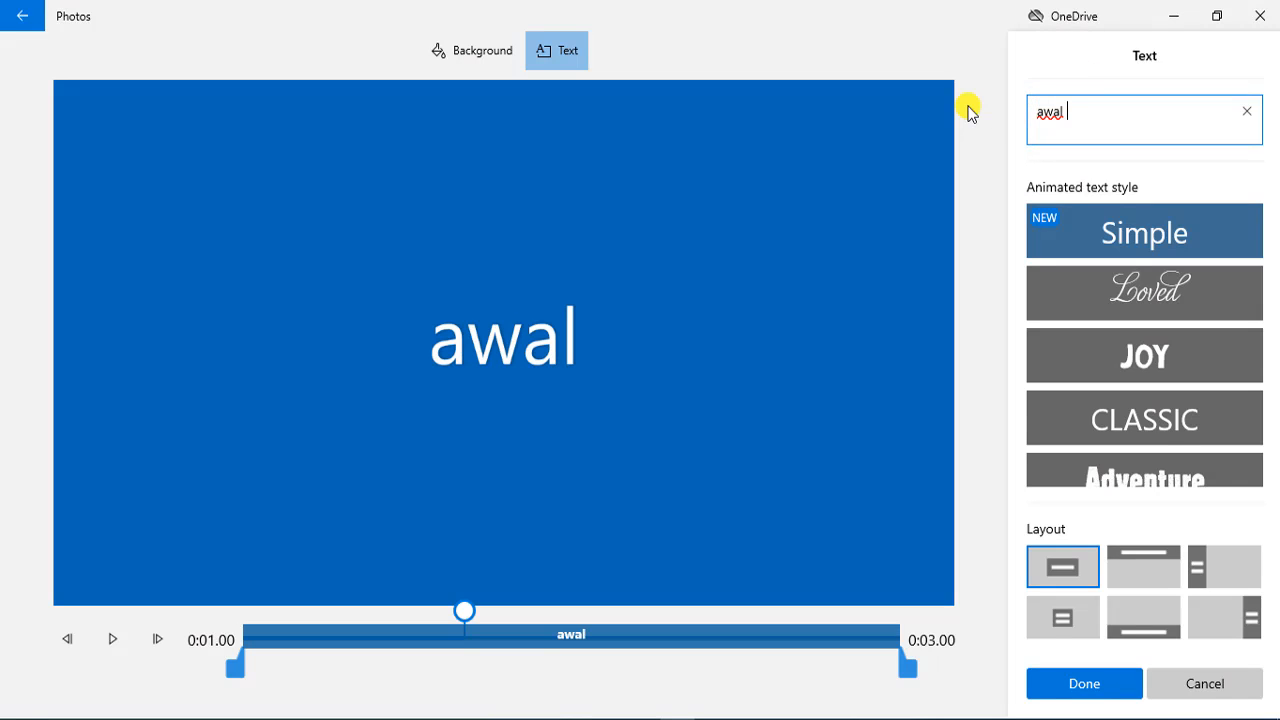
pyautogui.write(' creati')
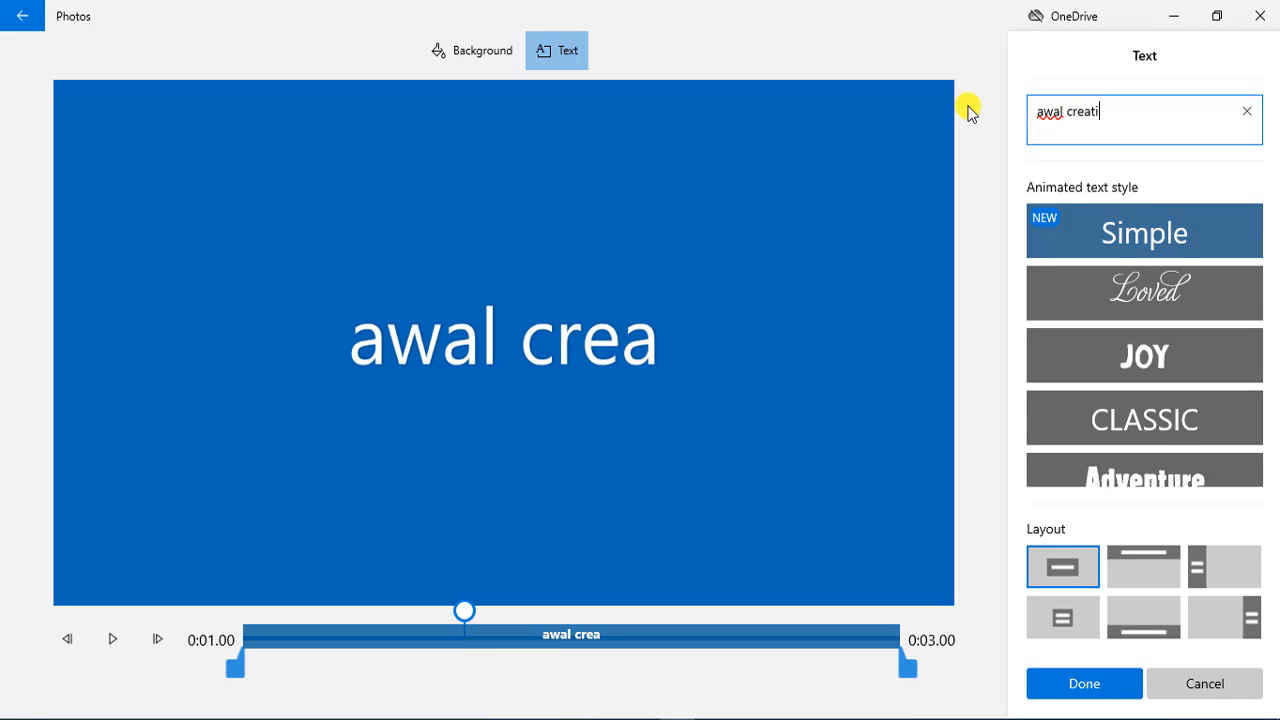
pyautogui.write('ve')
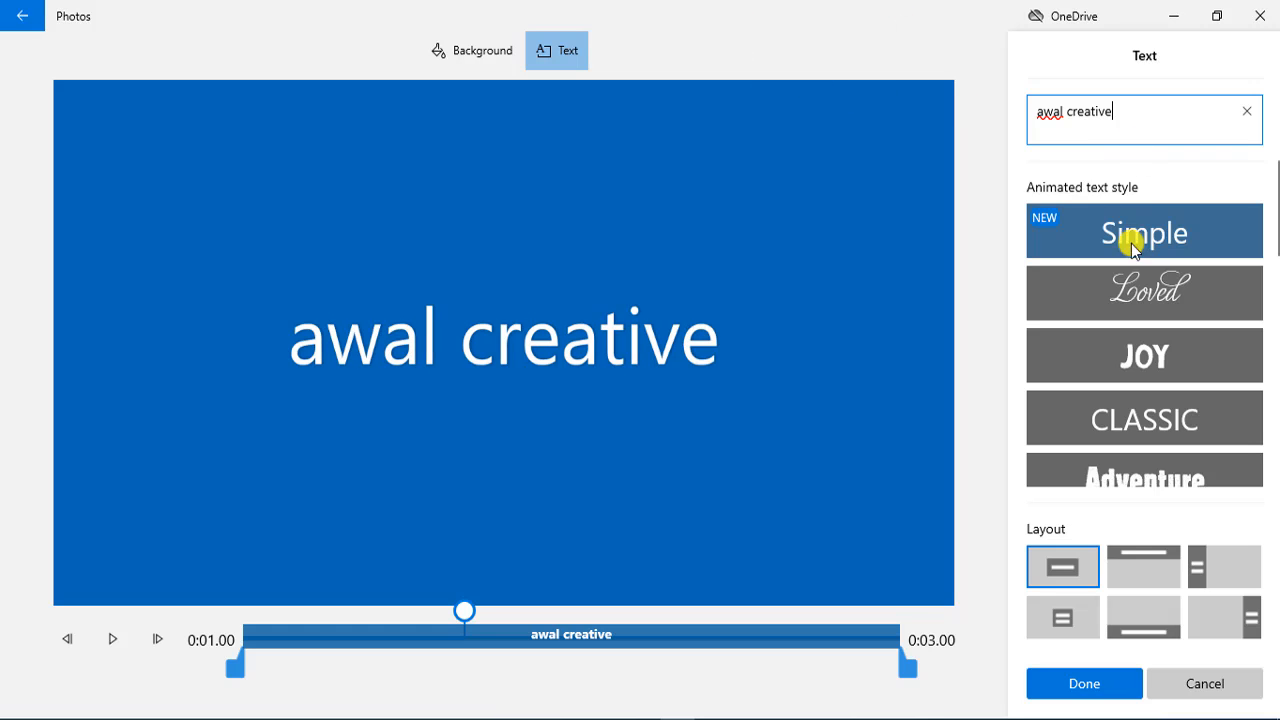
# Try the Loved, JOY and CLASSIC animated text styles on the title card
pyautogui.click(1130, 288)
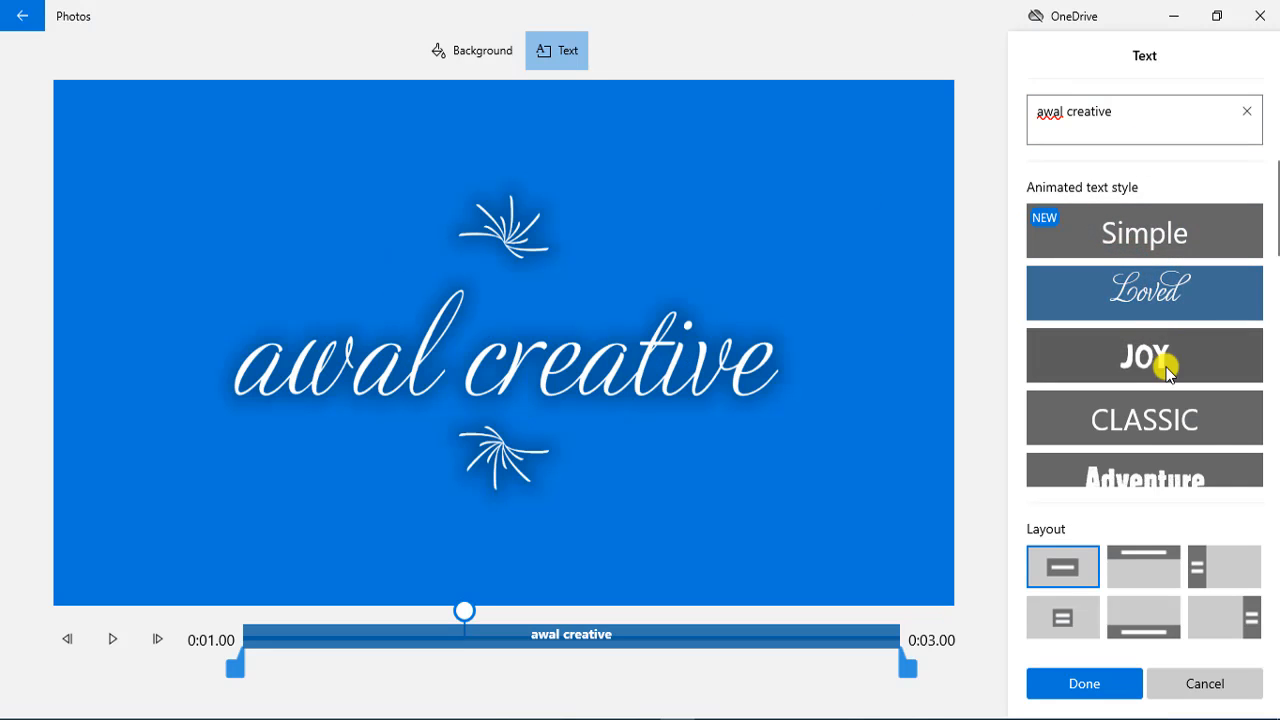
pyautogui.click(1166, 368)
pyautogui.click(1120, 412)
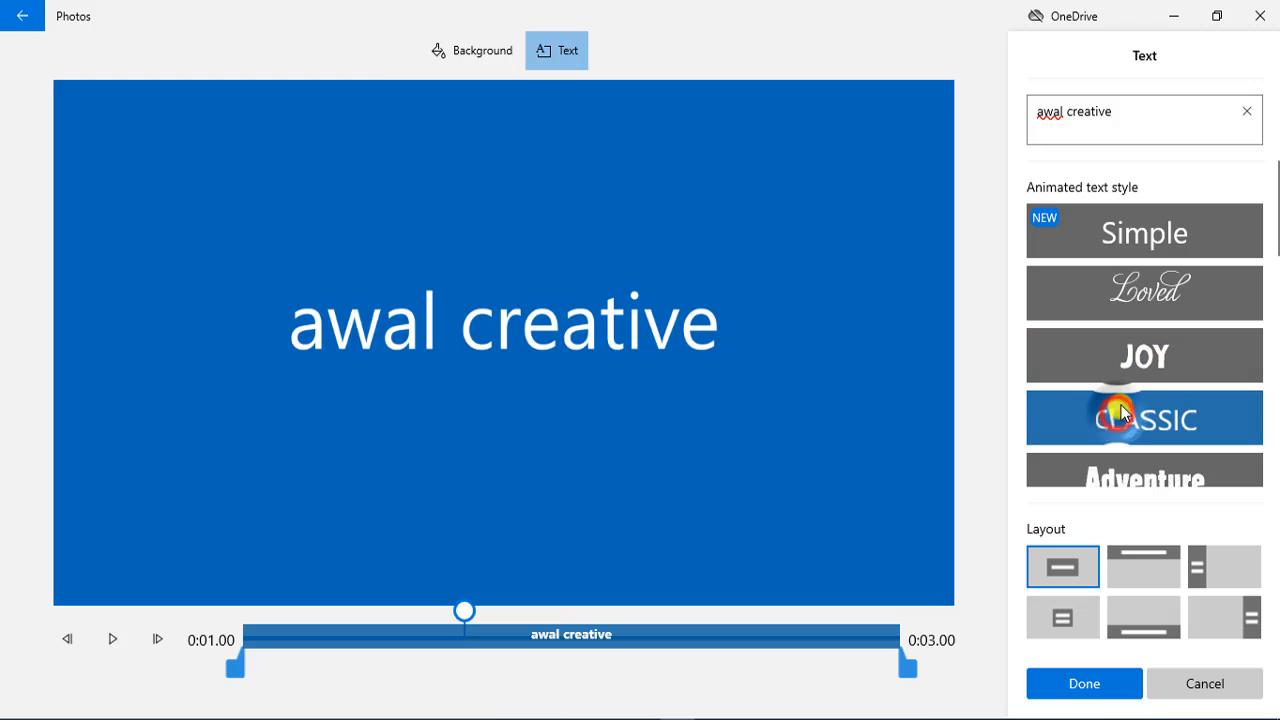
# Apply the Adventure animated text style to the title card, preview it from the start and save the text
pyautogui.scroll(-3, 1110, 400)
pyautogui.click(1098, 325)
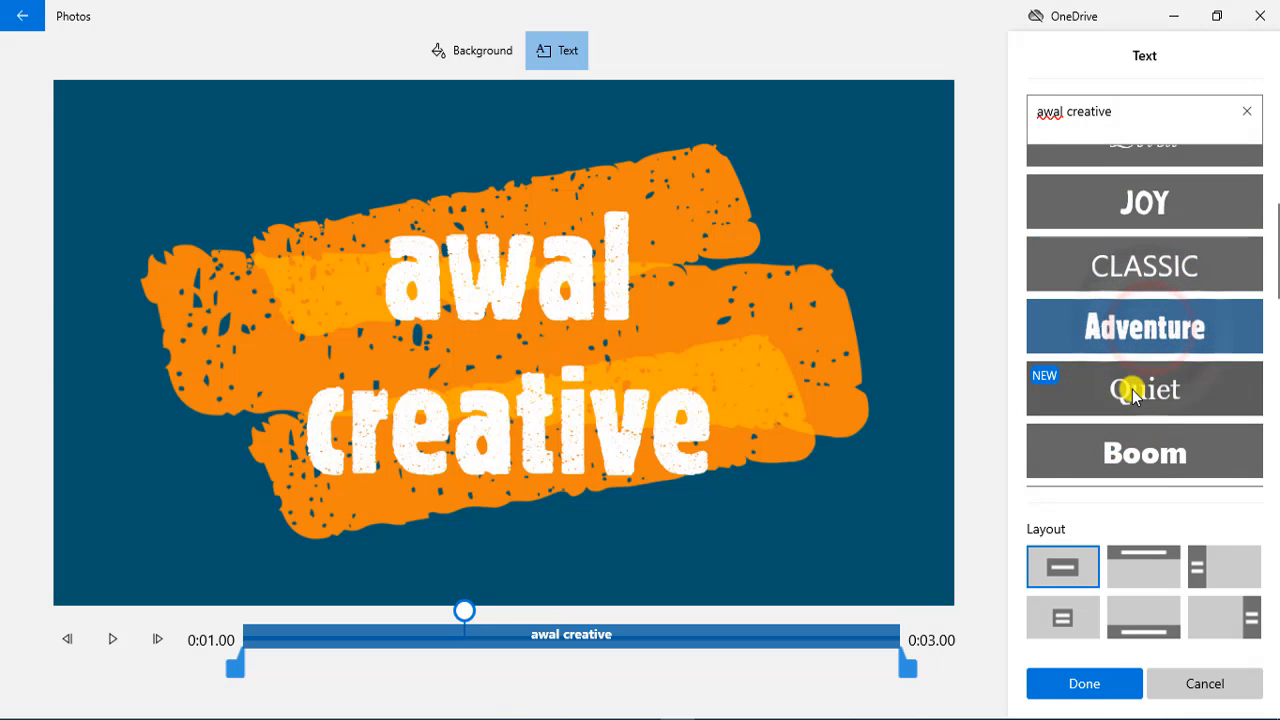
pyautogui.moveTo(467, 612); pyautogui.dragTo(86, 640)
pyautogui.click(114, 639)
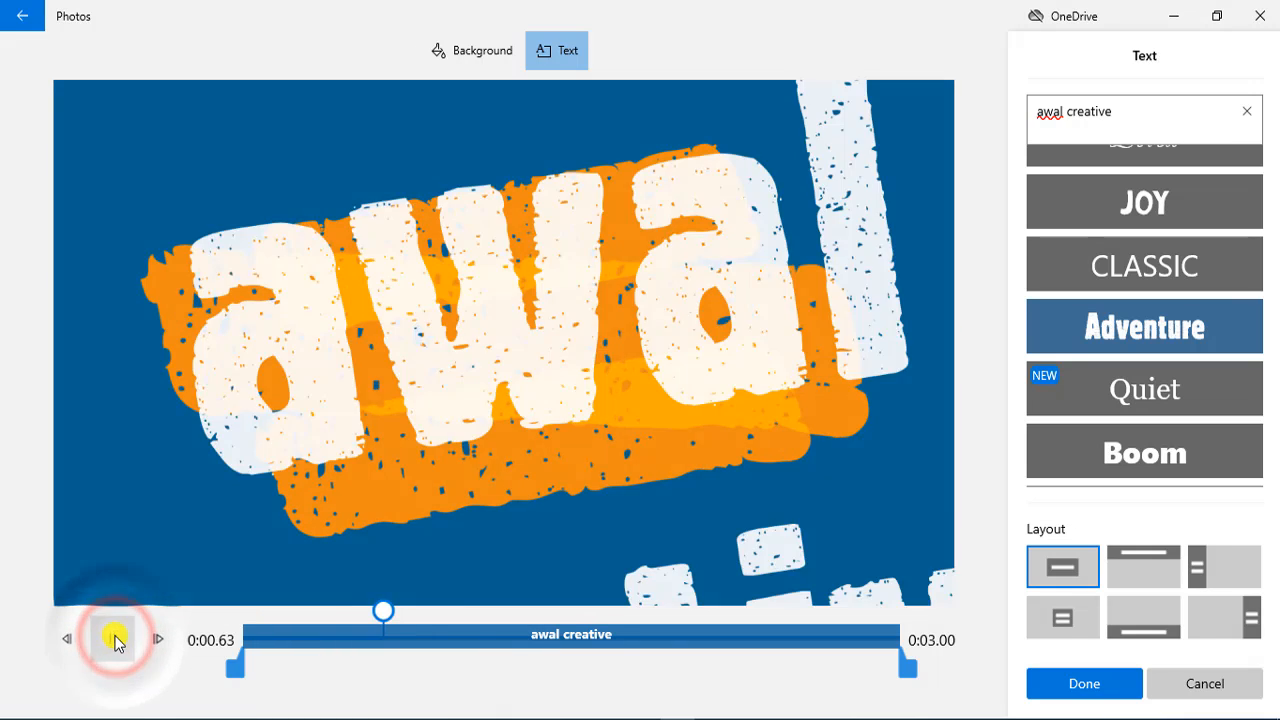
pyautogui.click(1091, 686)
# Move the title card to the beginning of the storyboard, before the leaf clip, and play the whole video
pyautogui.moveTo(360, 600); pyautogui.dragTo(110, 600)
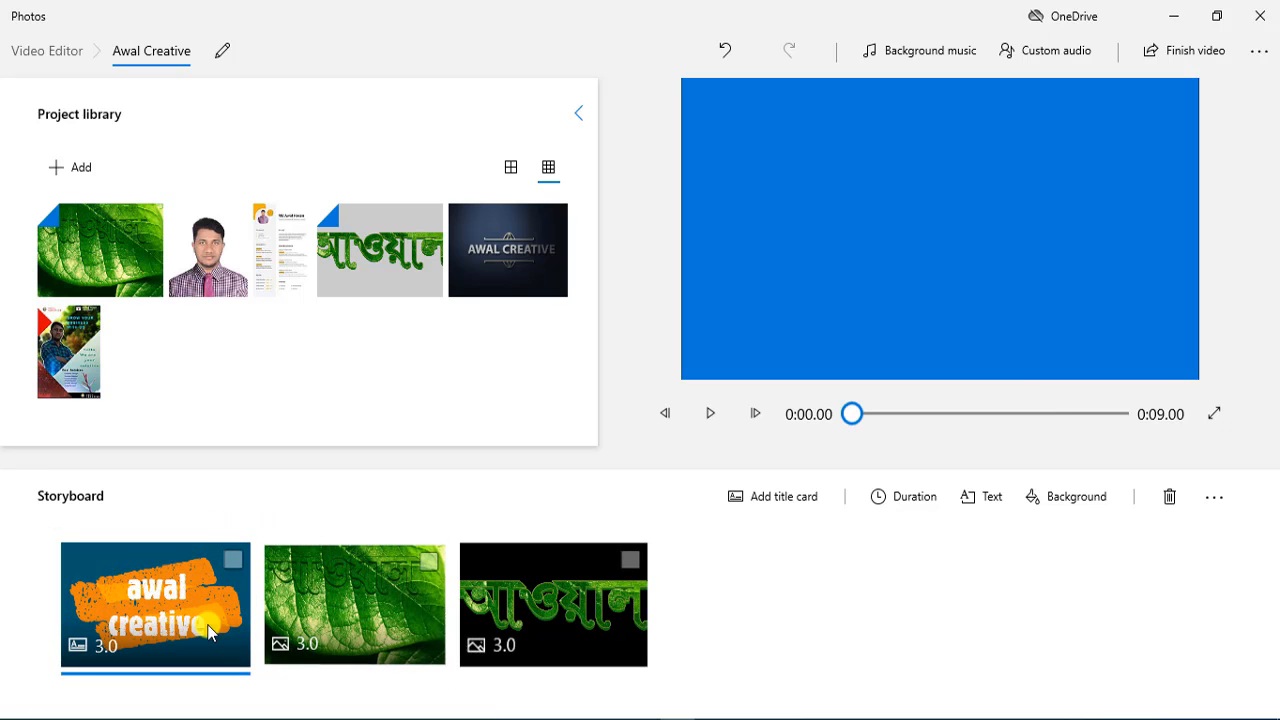
pyautogui.click(710, 414)
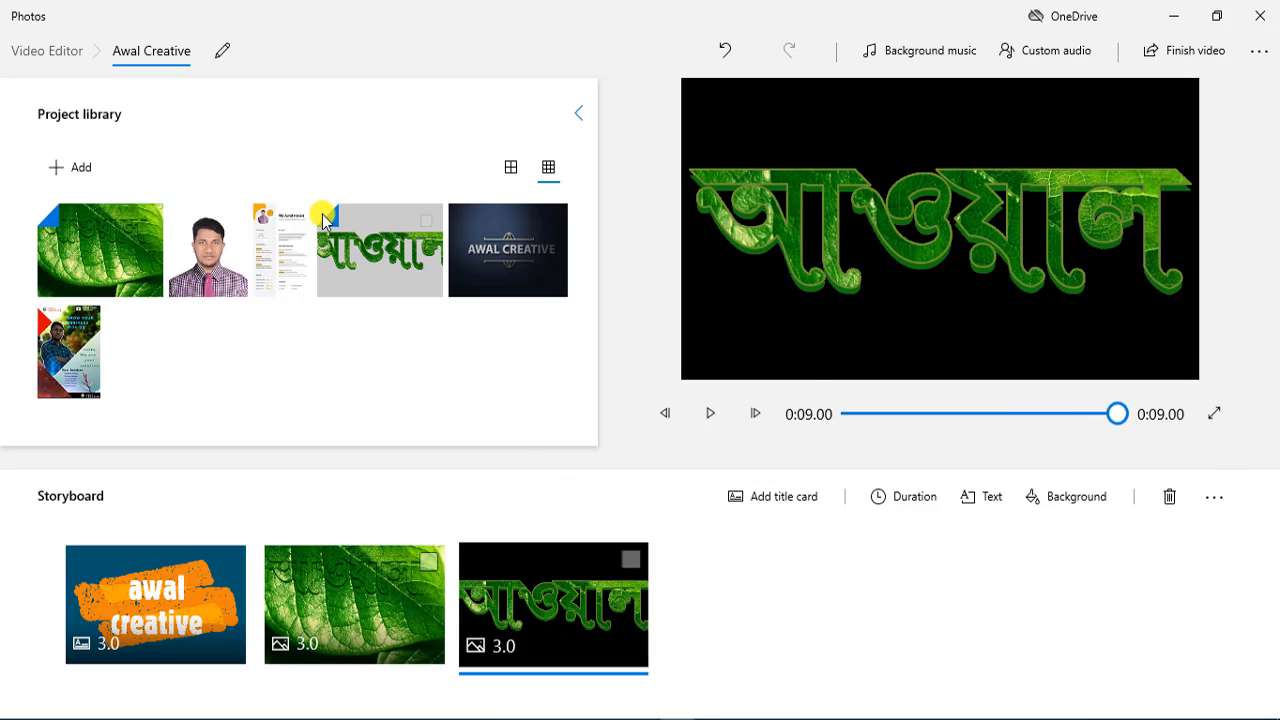
# Place the AWAL CREATIVE logo image at the end of the storyboard and give it the text "Slide Video"
pyautogui.moveTo(508, 230); pyautogui.dragTo(771, 634)
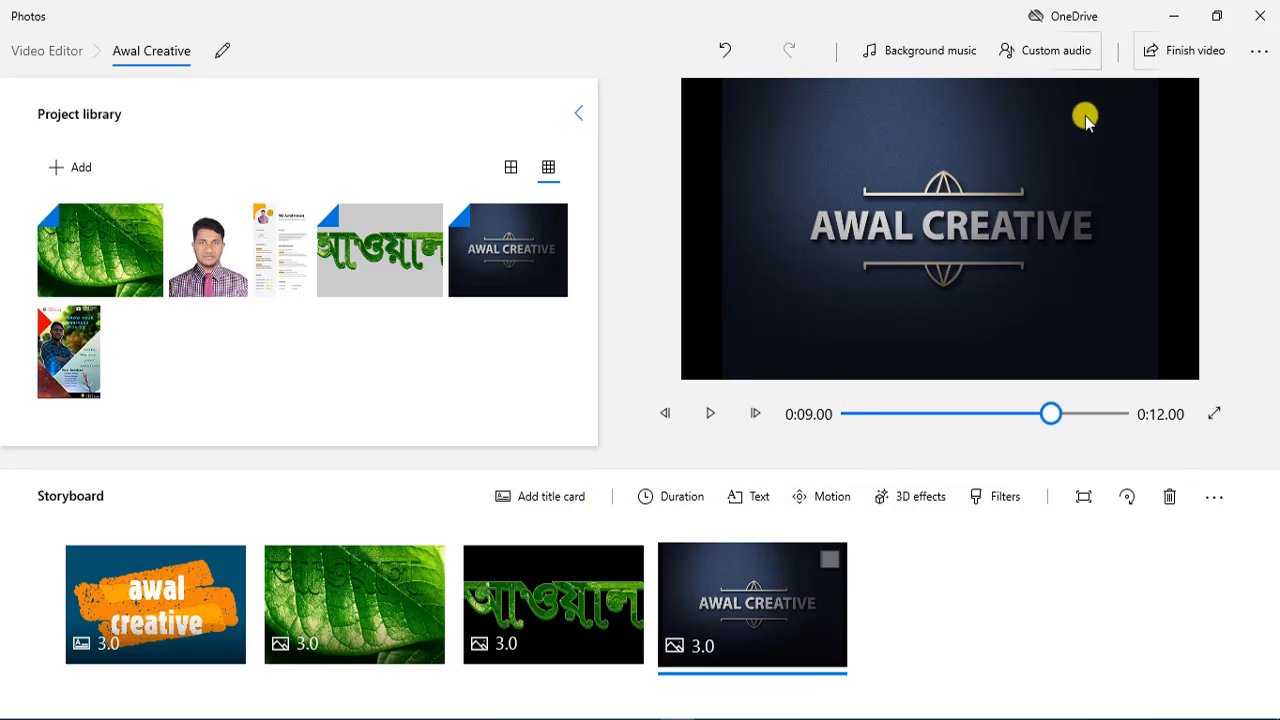
pyautogui.click(752, 498)
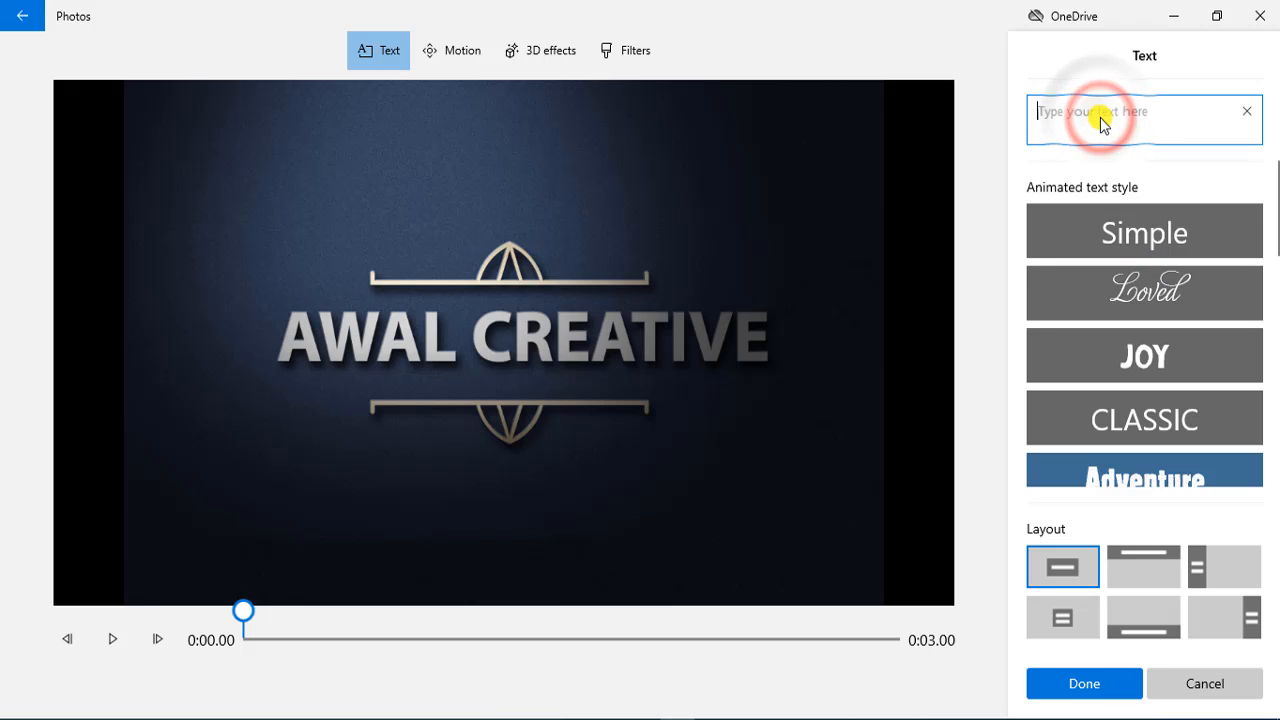
pyautogui.write('Slide ')
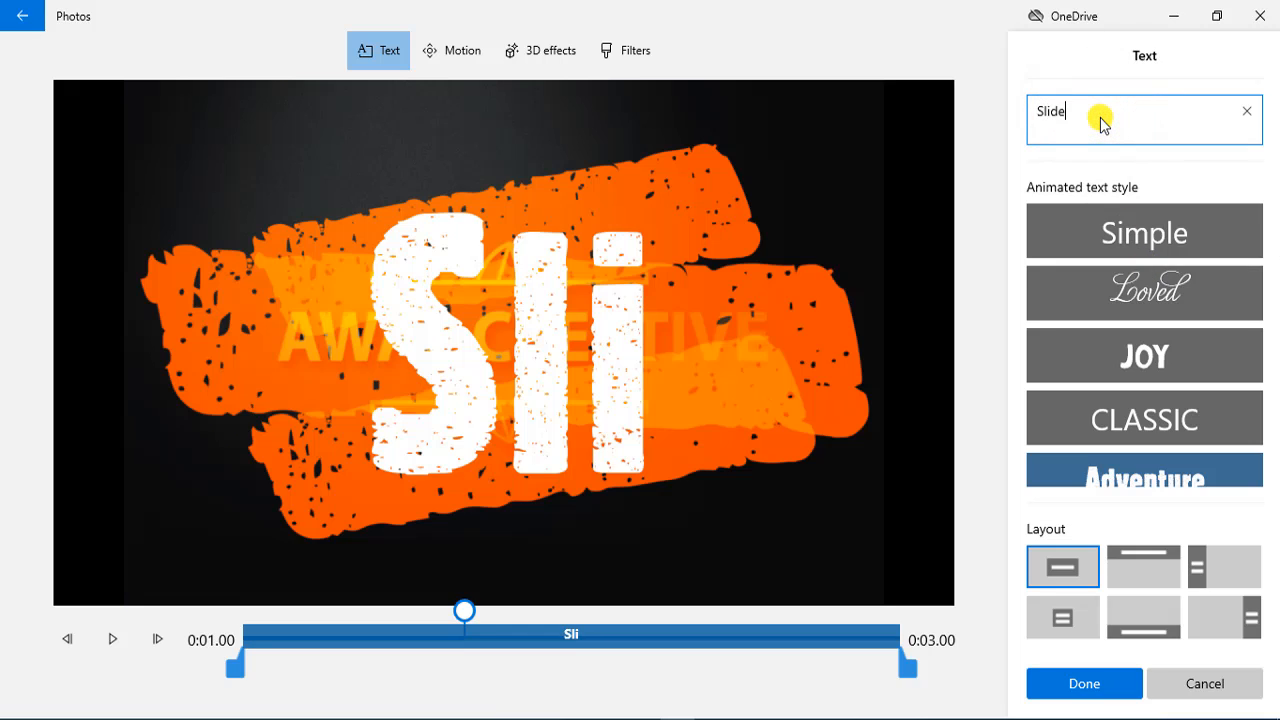
pyautogui.write('Vi')
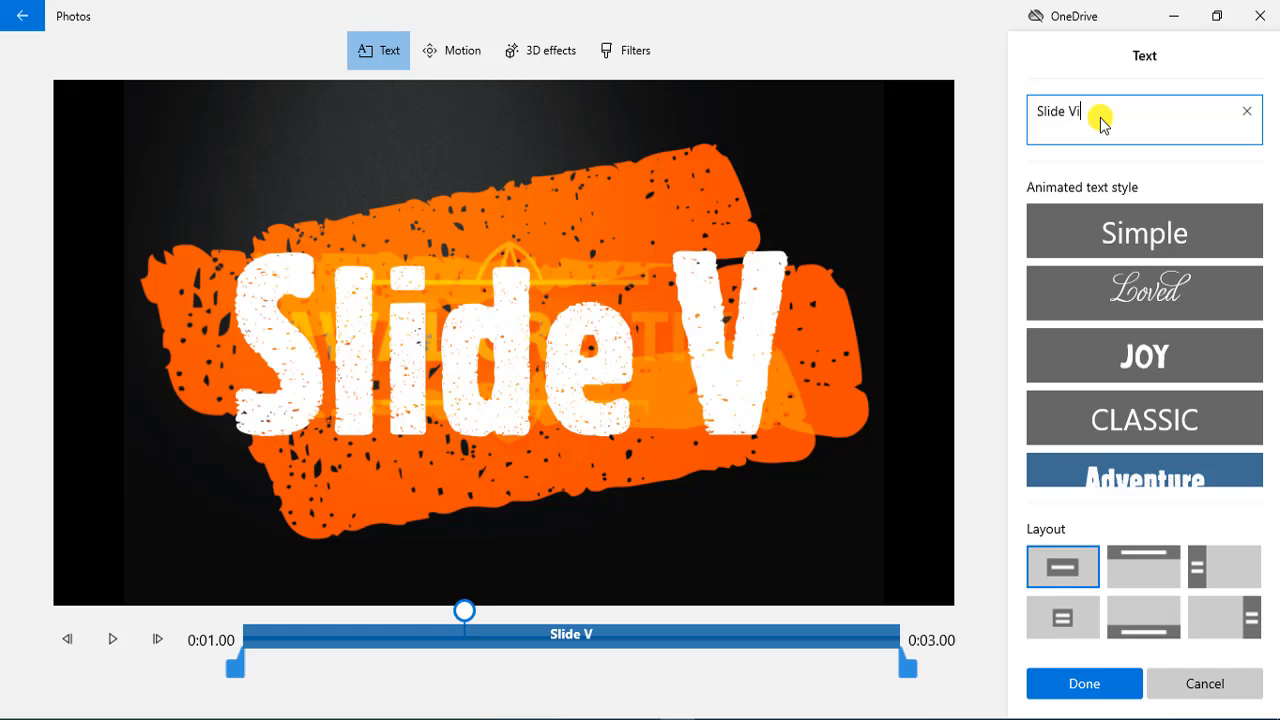
pyautogui.write('deo')
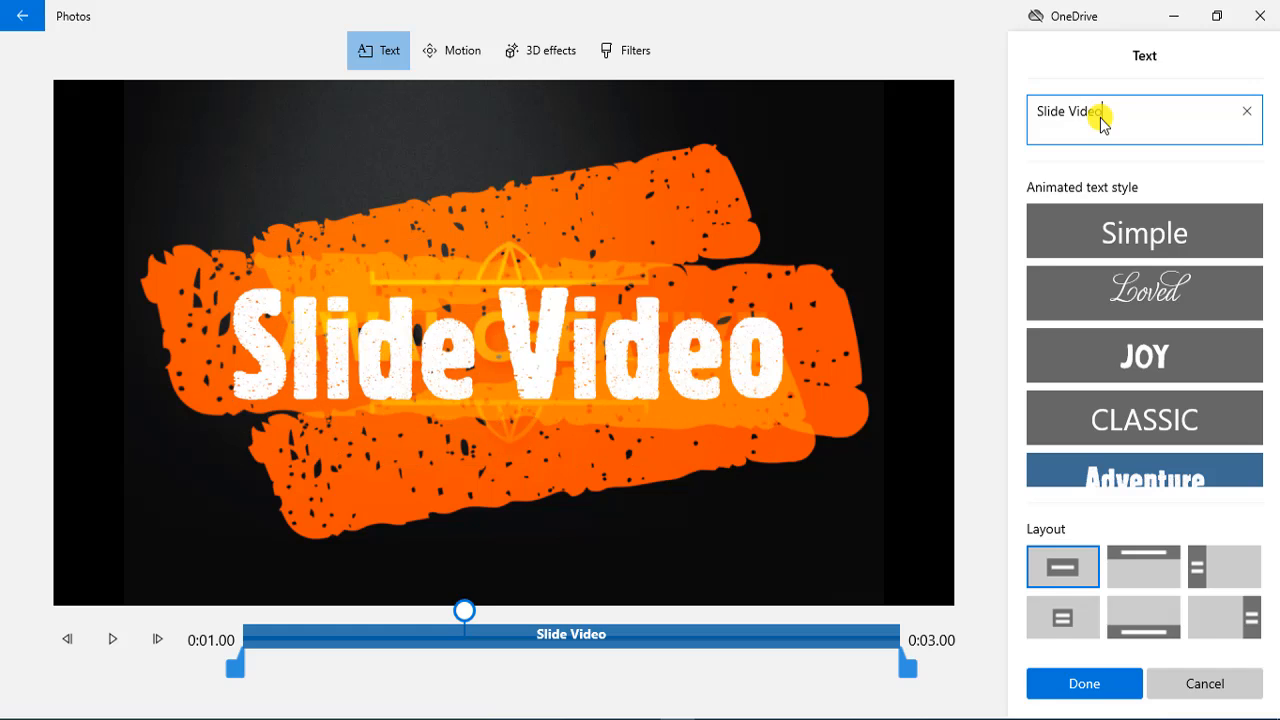
# Try the CLASSIC, Adventure, Cinema and Boom animated text styles on the "Slide Video" text
pyautogui.click(1135, 427)
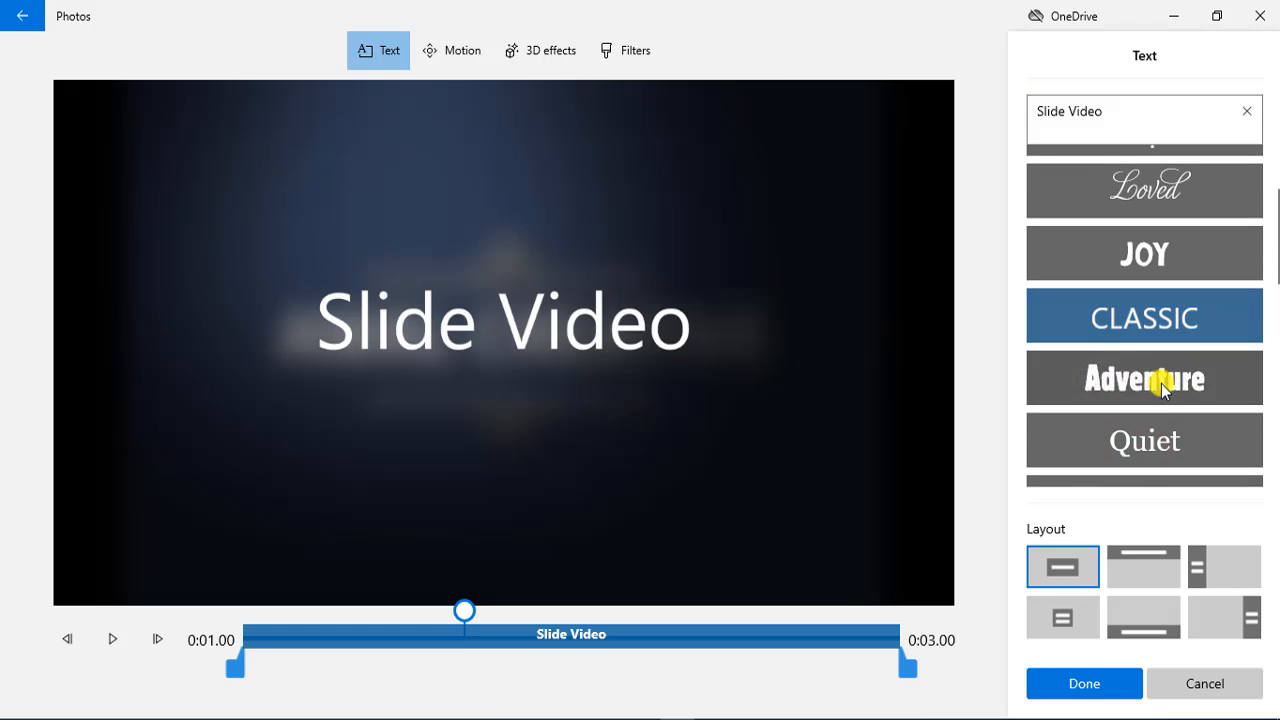
pyautogui.click(1163, 390)
pyautogui.click(1135, 350)
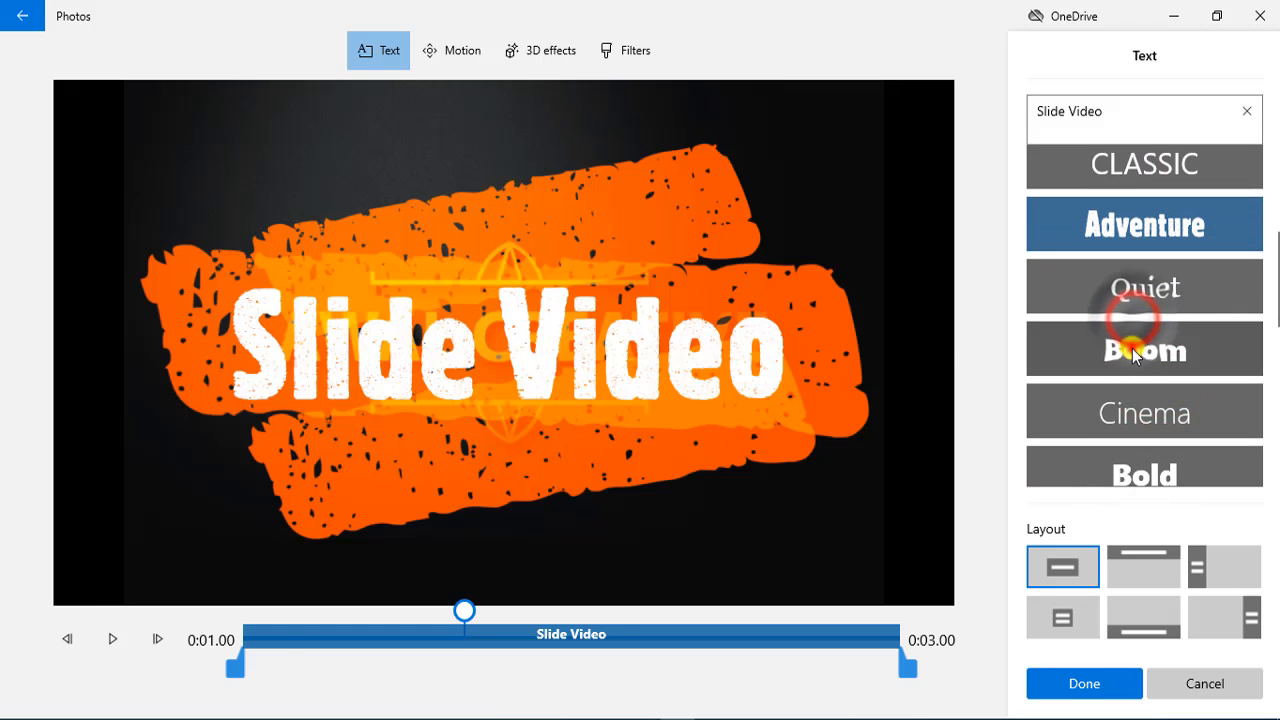
pyautogui.click(1144, 405)
pyautogui.click(1152, 343)
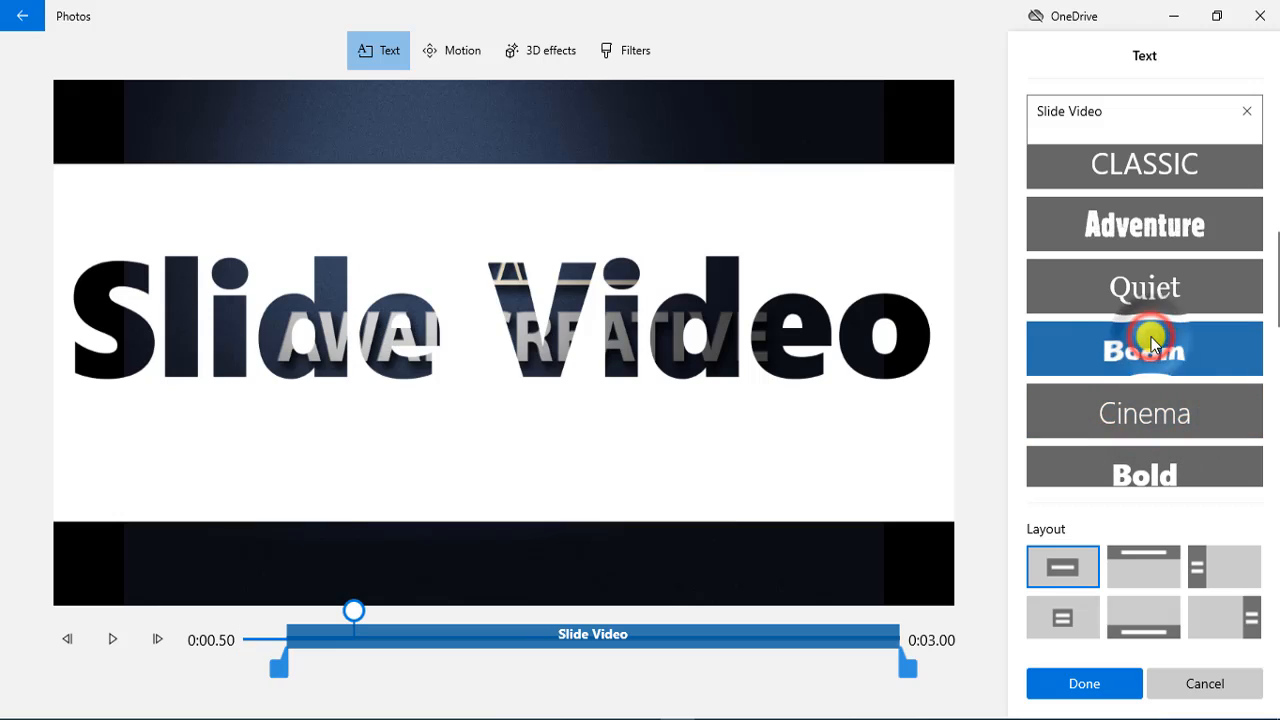
# Try the poetry, IMPACT and Cartoon animated text styles on the "Slide Video" text
pyautogui.scroll(-3, 1170, 370)
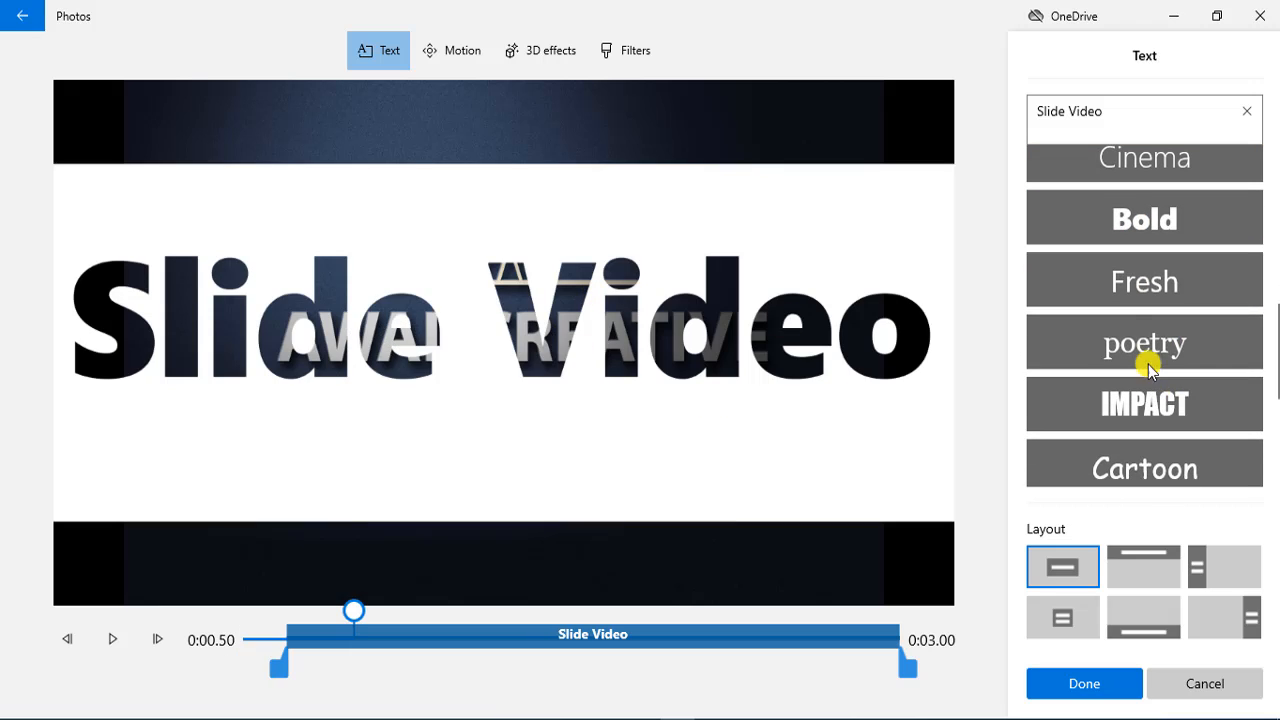
pyautogui.click(1149, 343)
pyautogui.click(1148, 415)
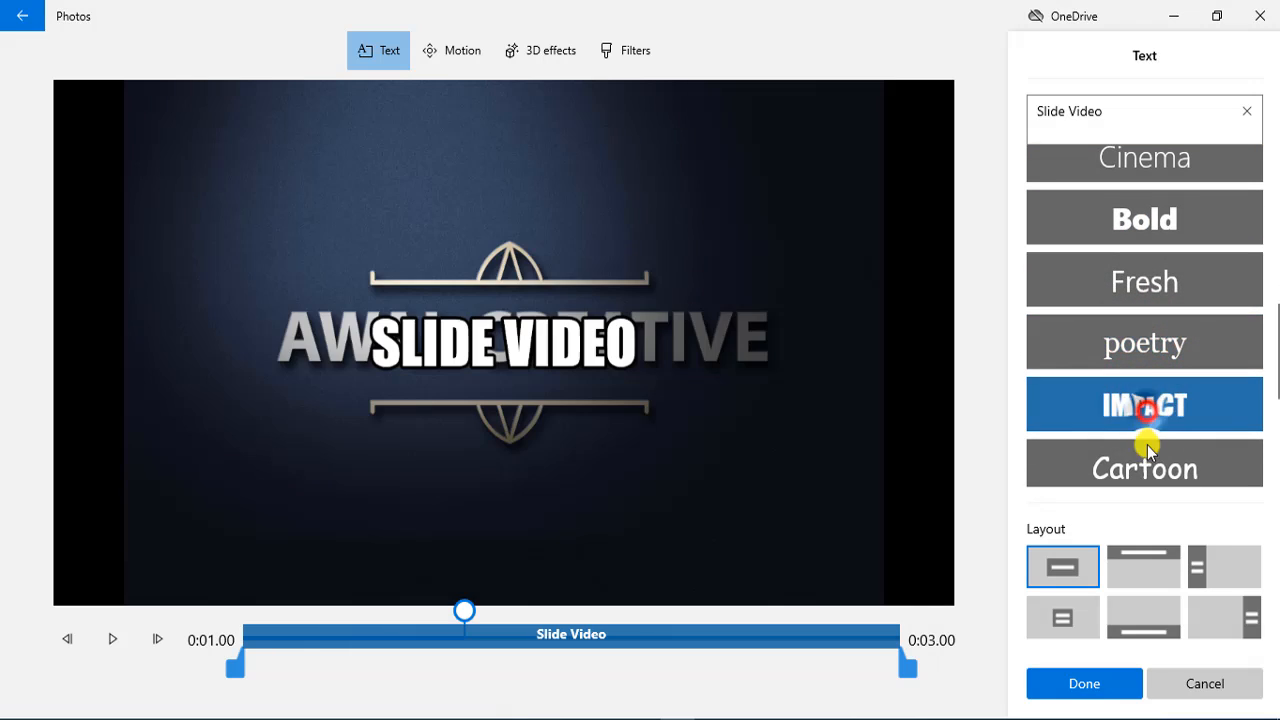
pyautogui.click(1141, 460)
pyautogui.click(1145, 418)
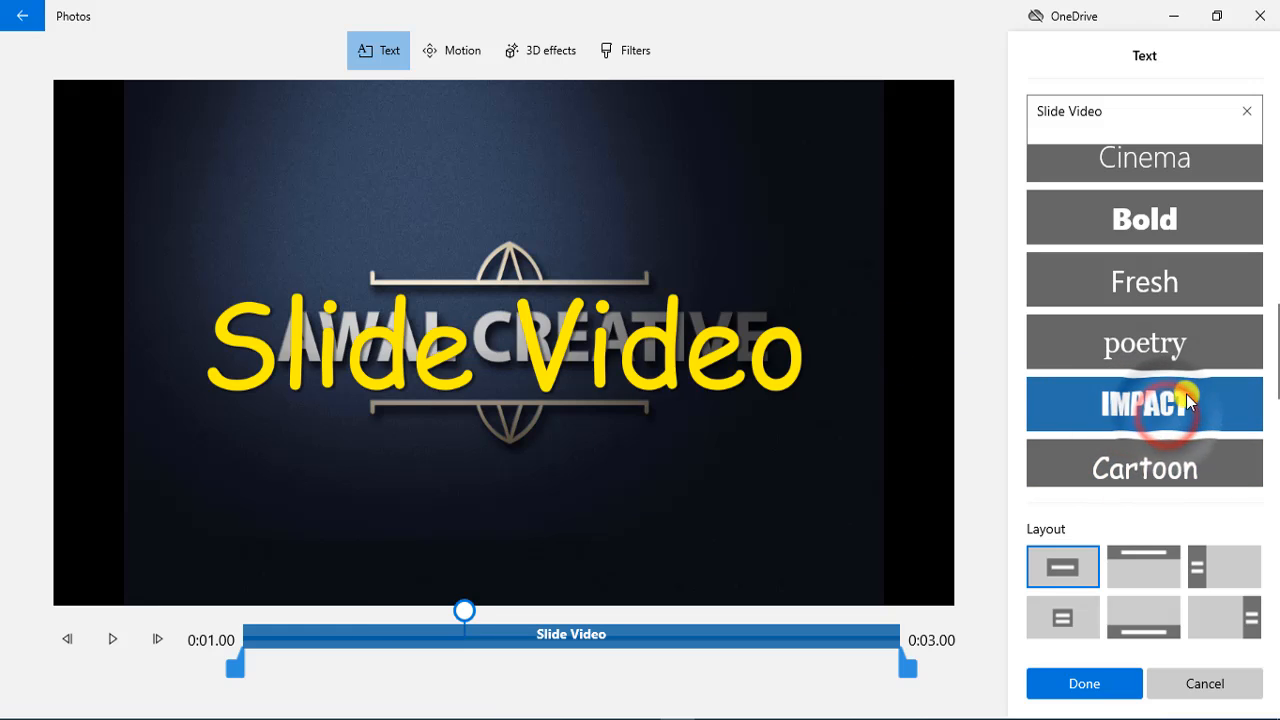
pyautogui.click(1143, 466)
# Try the Pixel, ELECTRIC, Chilled and Fine Print animated text styles on the "Slide Video" text
pyautogui.scroll(-4, 1160, 380)
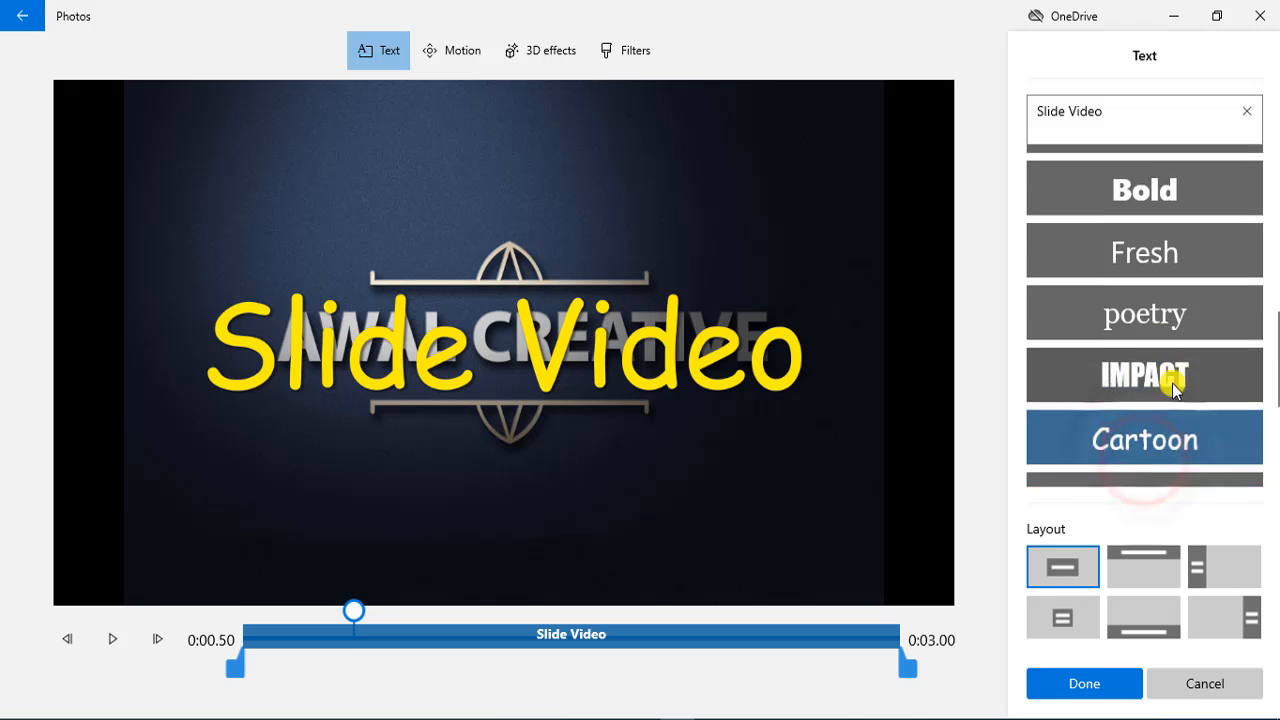
pyautogui.click(1133, 330)
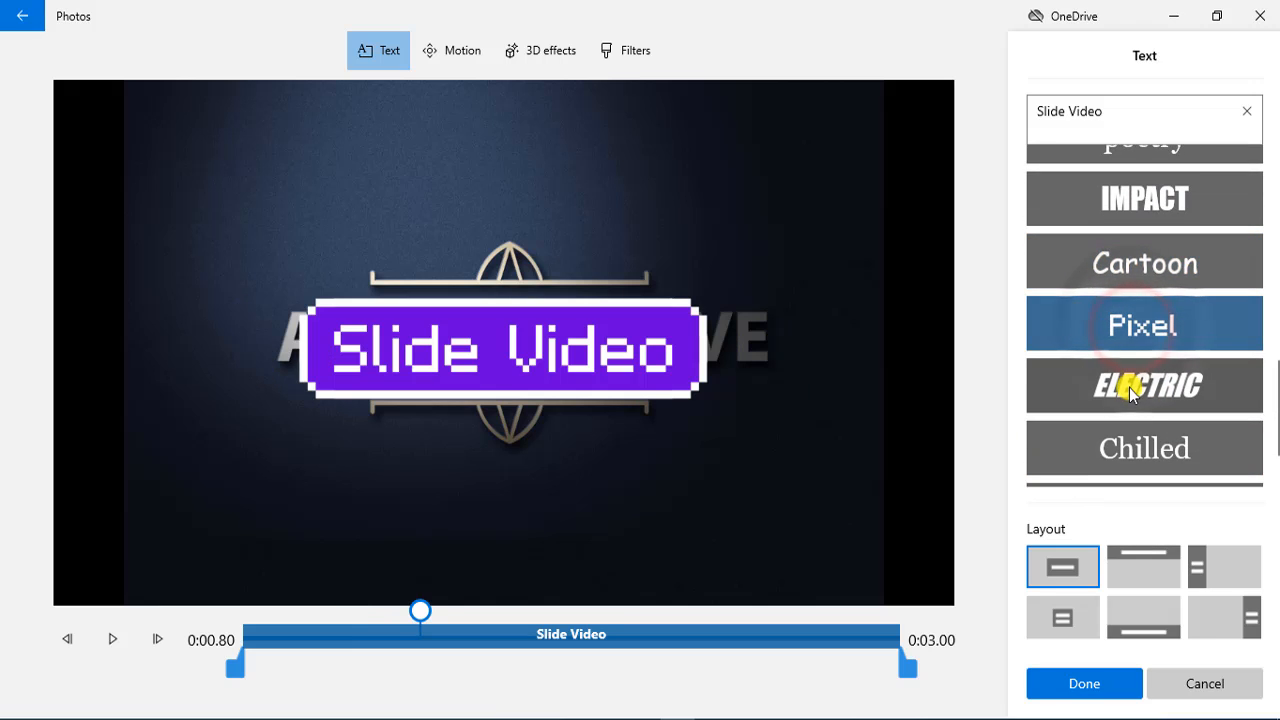
pyautogui.scroll(-1, 1135, 390)
pyautogui.click(1150, 335)
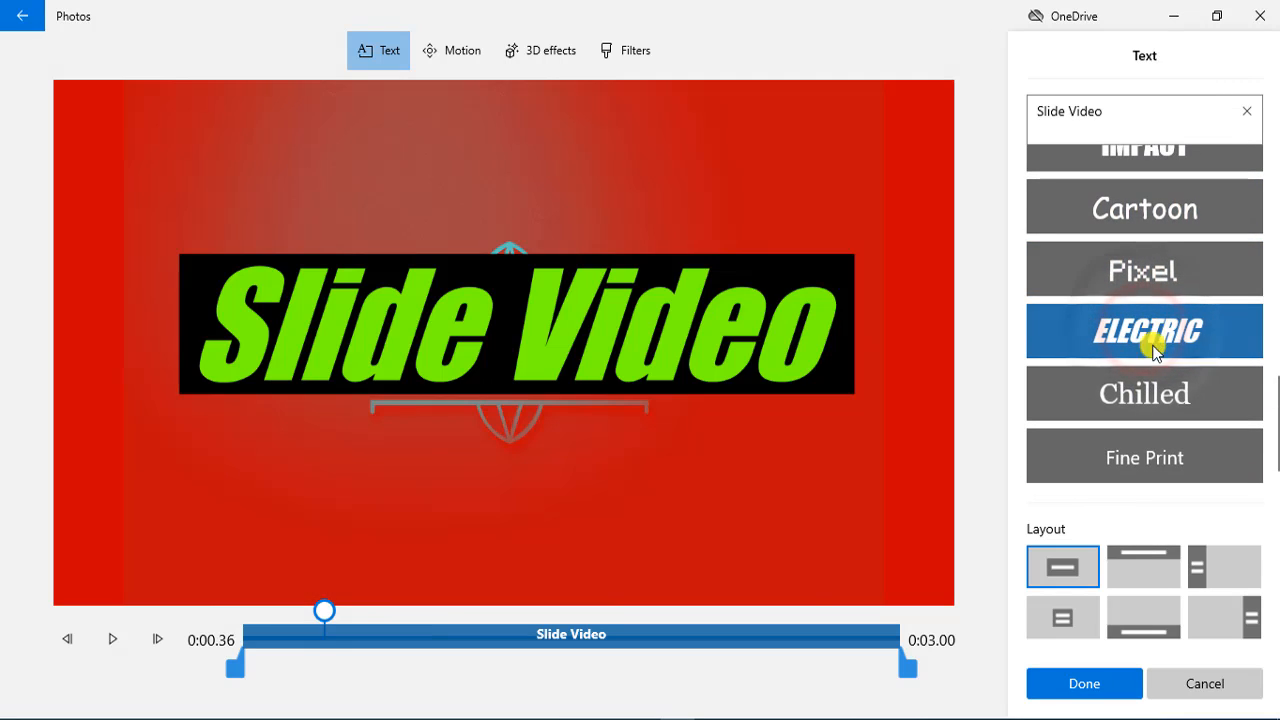
pyautogui.click(1153, 410)
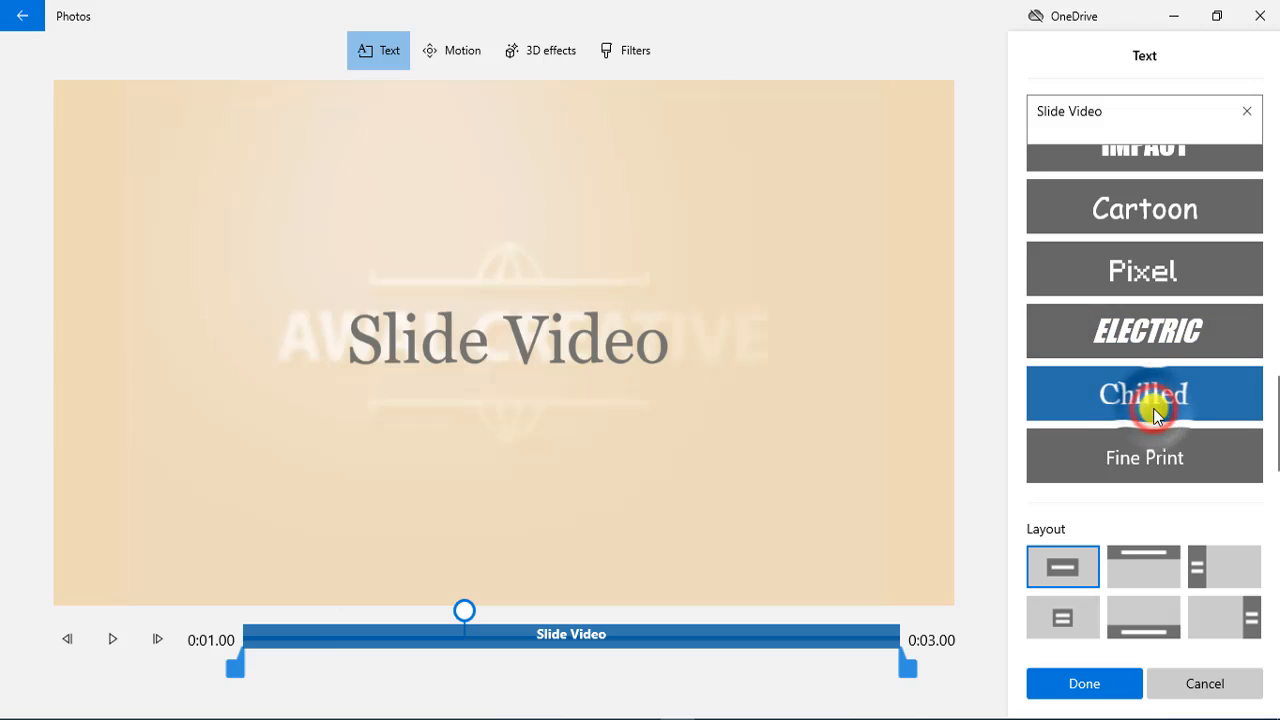
pyautogui.click(1153, 470)
# Try the Loved, JOY, CLASSIC and Adventure animated text styles on the "Slide Video" text
pyautogui.scroll(5, 1150, 395)
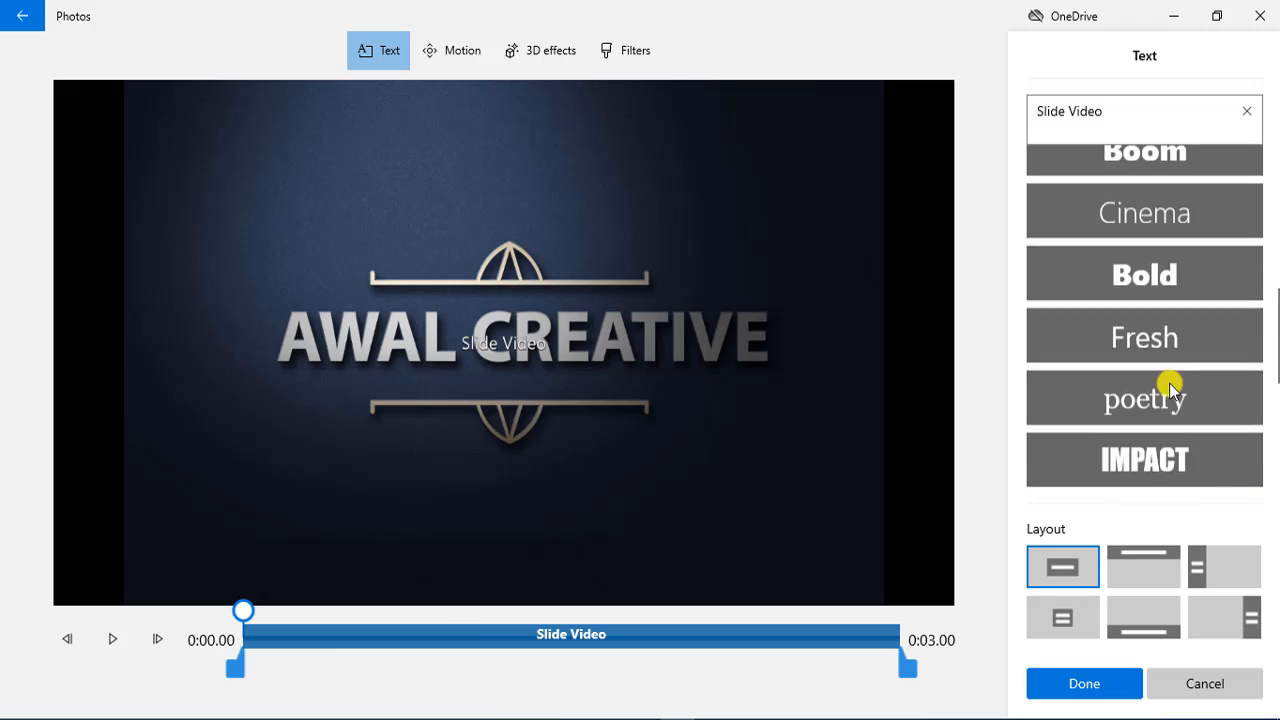
pyautogui.scroll(-4, 1170, 388)
pyautogui.click(1149, 188)
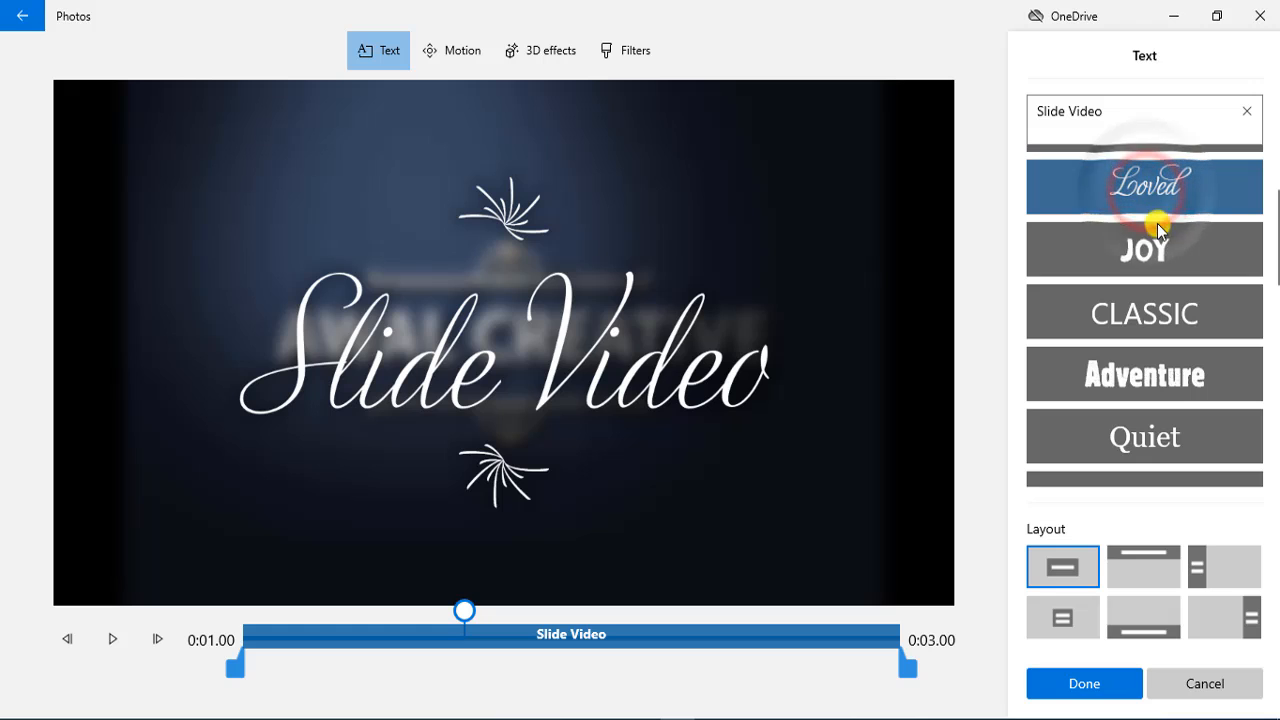
pyautogui.click(1150, 245)
pyautogui.click(1152, 314)
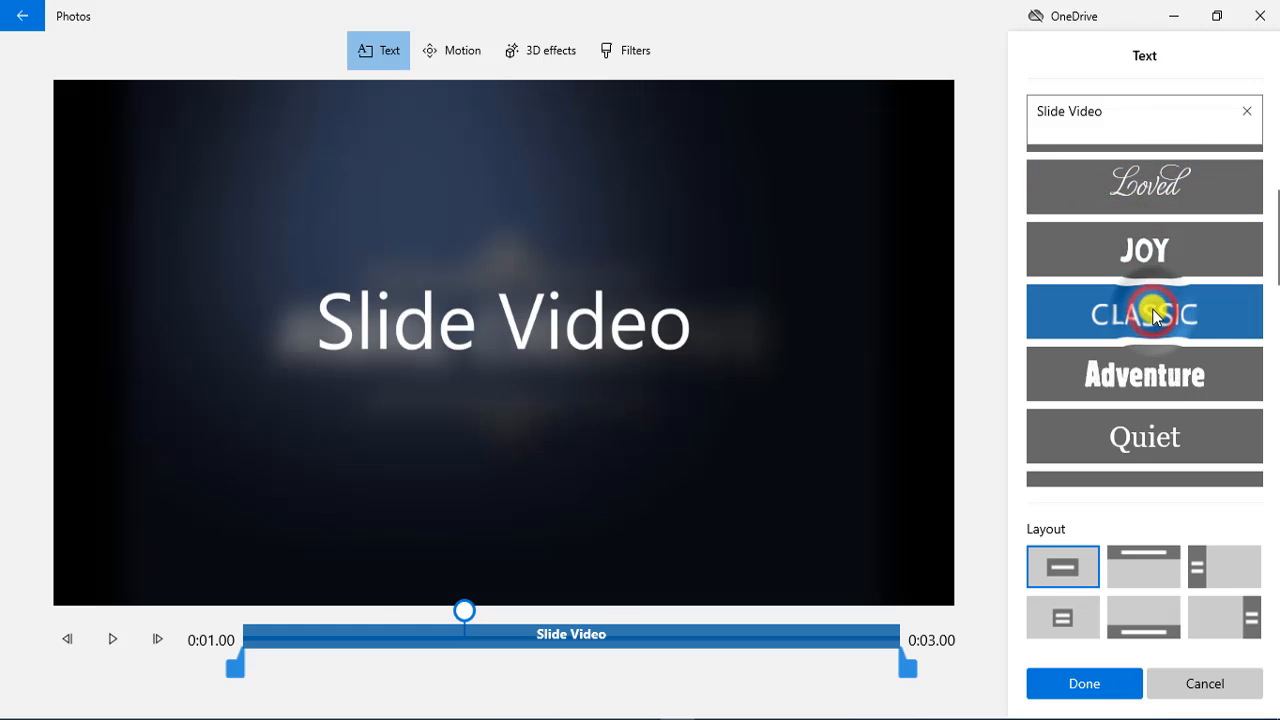
pyautogui.click(1140, 375)
pyautogui.scroll(1, 1150, 355)
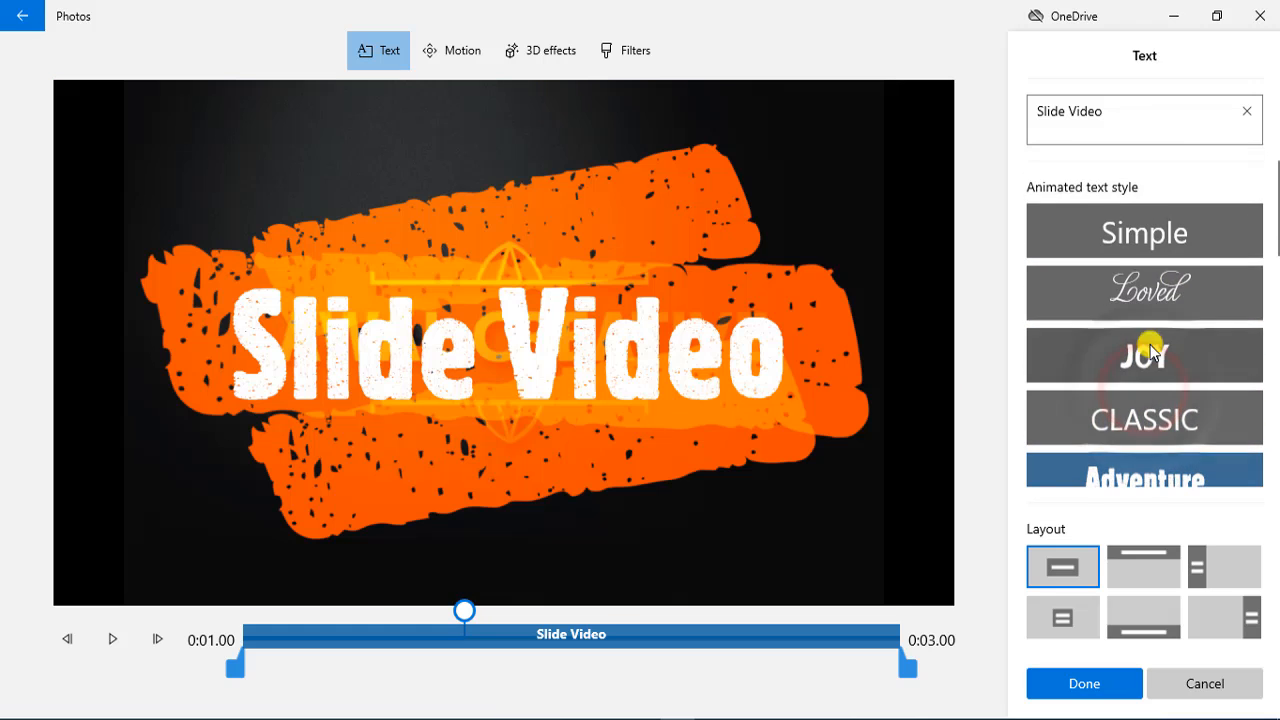
# Apply the Simple animated text style to the "Slide Video" text on the logo clip
pyautogui.click(1130, 230)
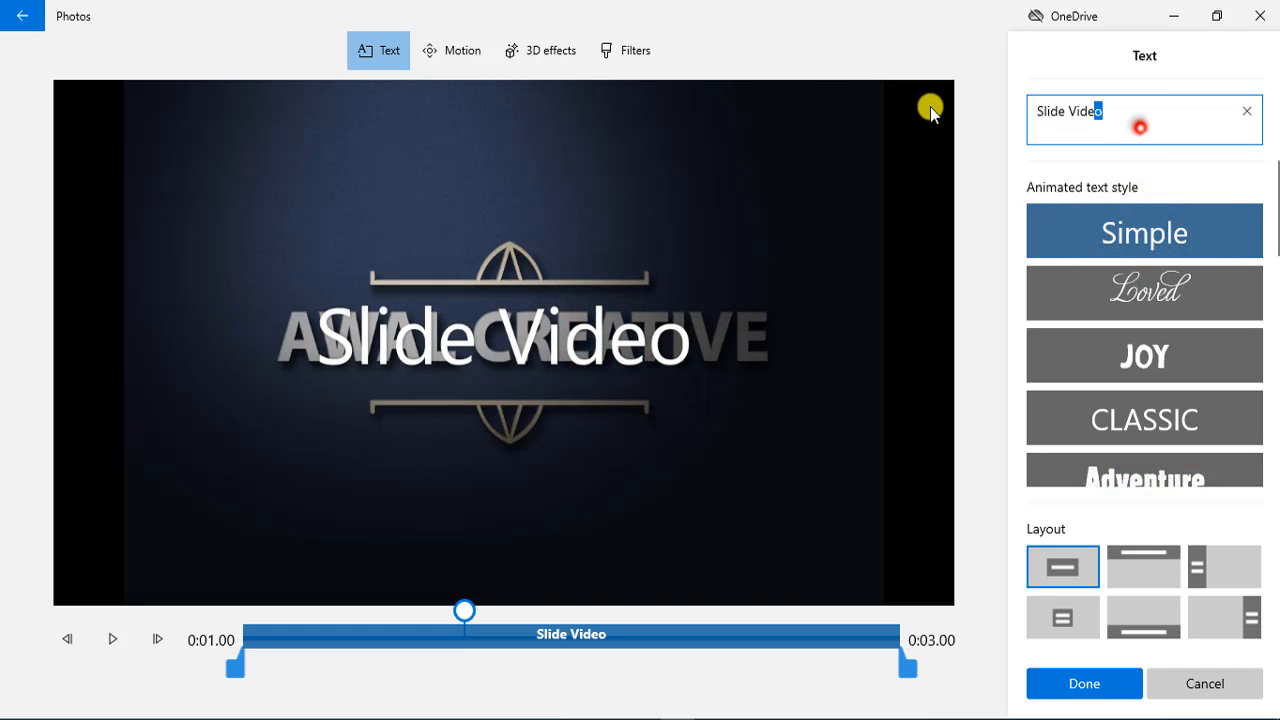
pyautogui.hotkey('ctrl', 'a')
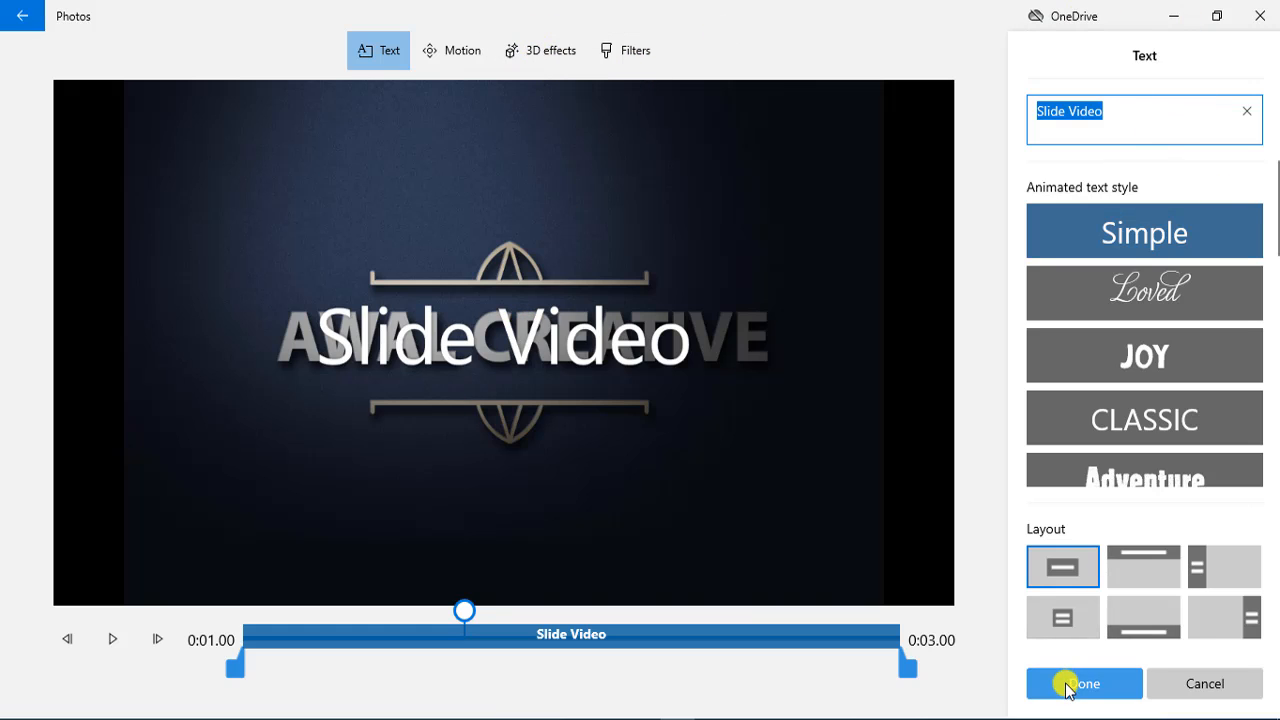
pyautogui.scroll(-1, 1166, 300)
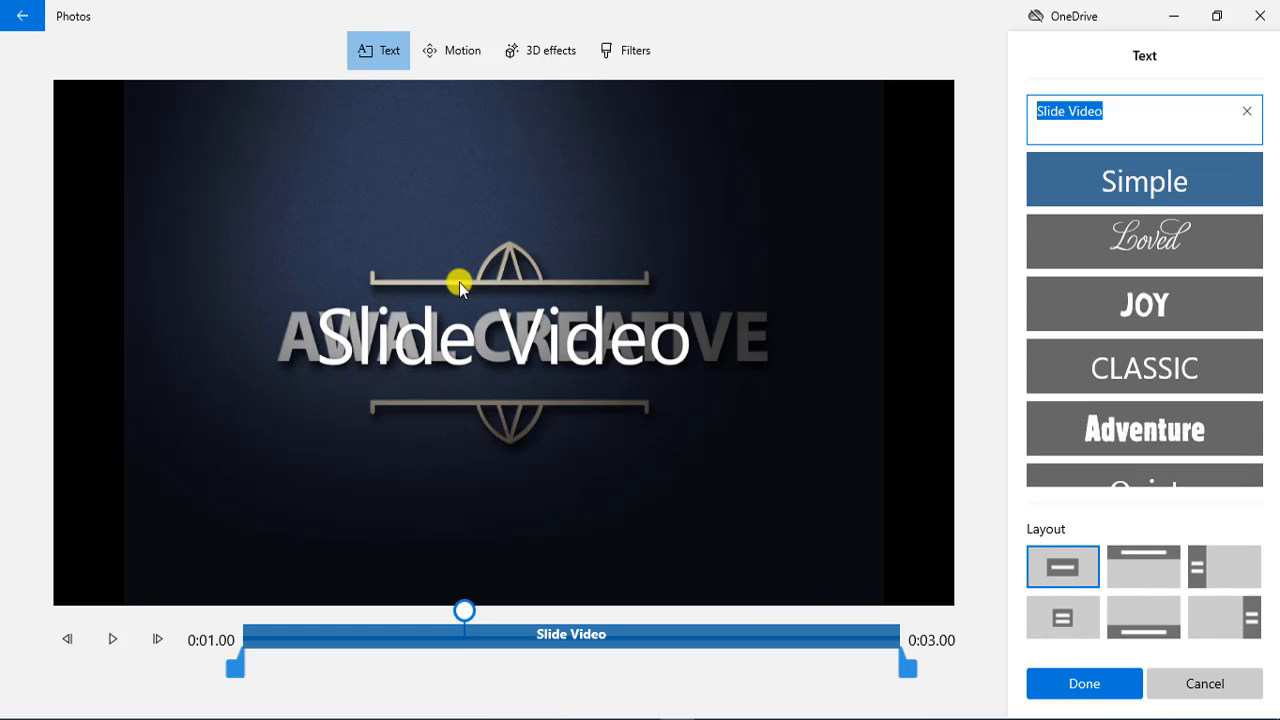
pyautogui.moveTo(299, 287)
pyautogui.mouseDown()
pyautogui.moveTo(677, 401)
pyautogui.moveTo(720, 395)
pyautogui.mouseUp()
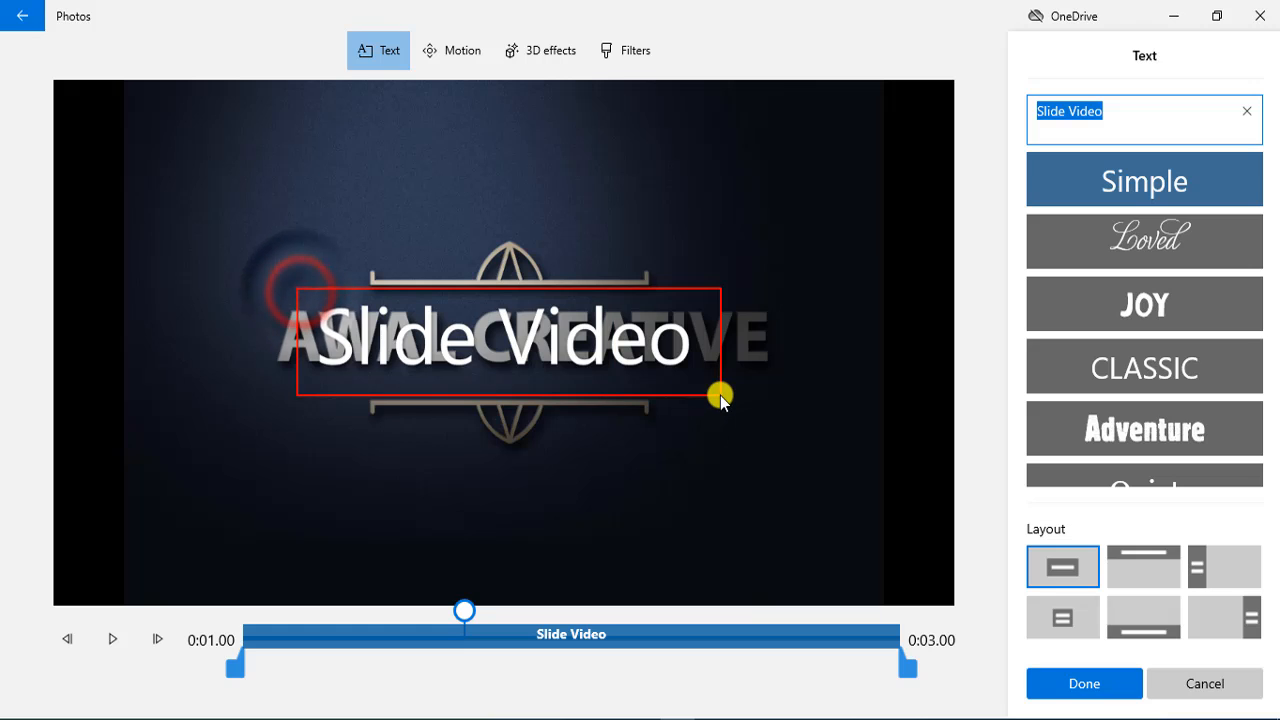
pyautogui.press('Escape')
# Try the other layouts for the "Slide Video" text, then set it to the bottom layout and save the text
pyautogui.click(1145, 567)
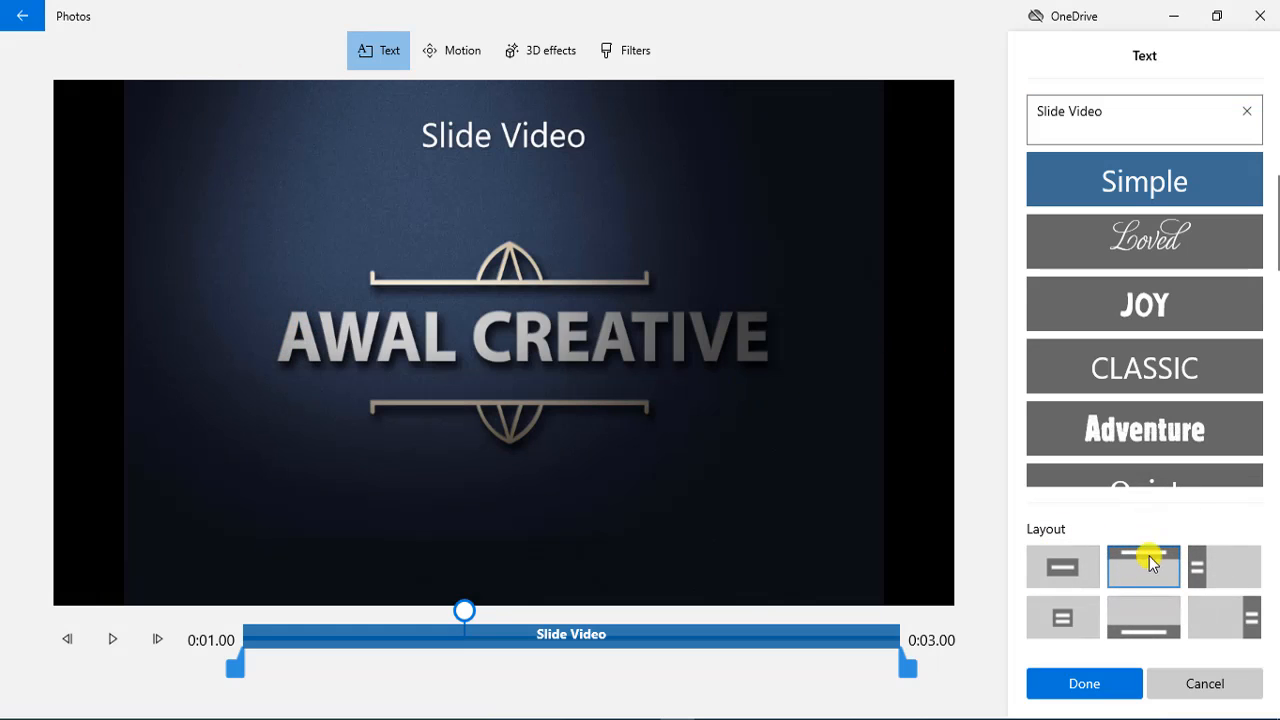
pyautogui.click(1236, 570)
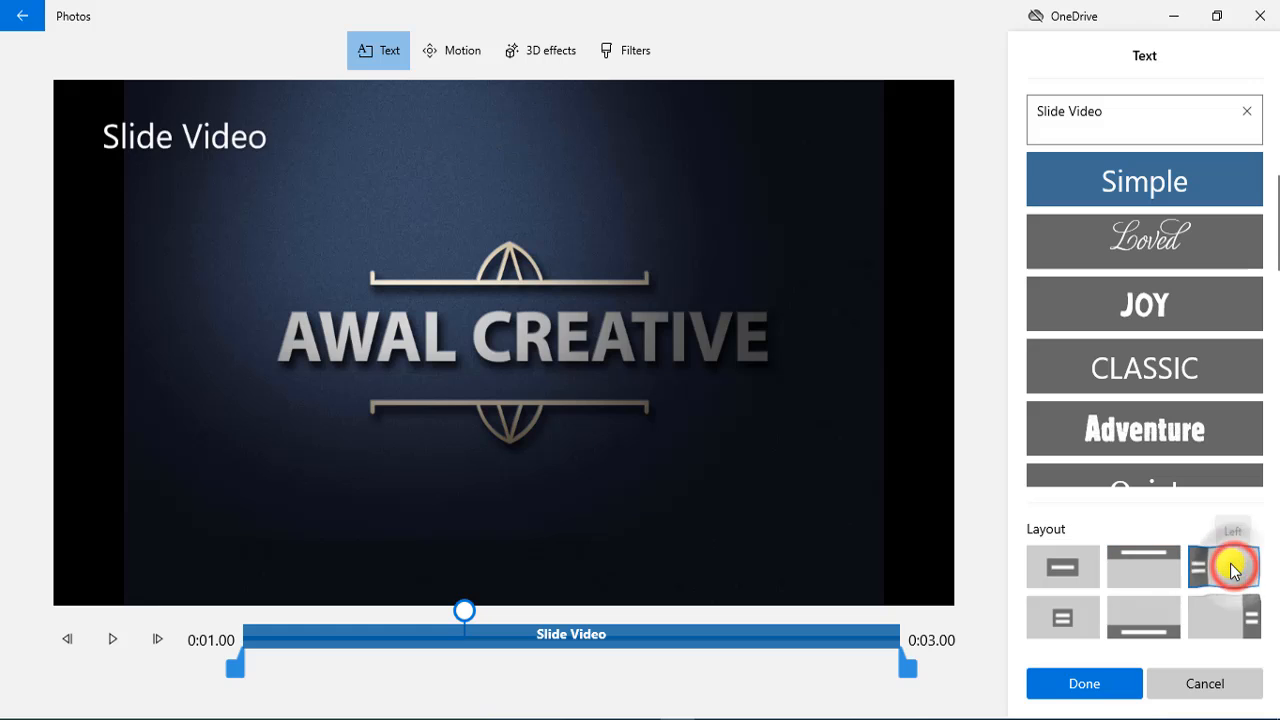
pyautogui.click(1232, 617)
pyautogui.click(1058, 619)
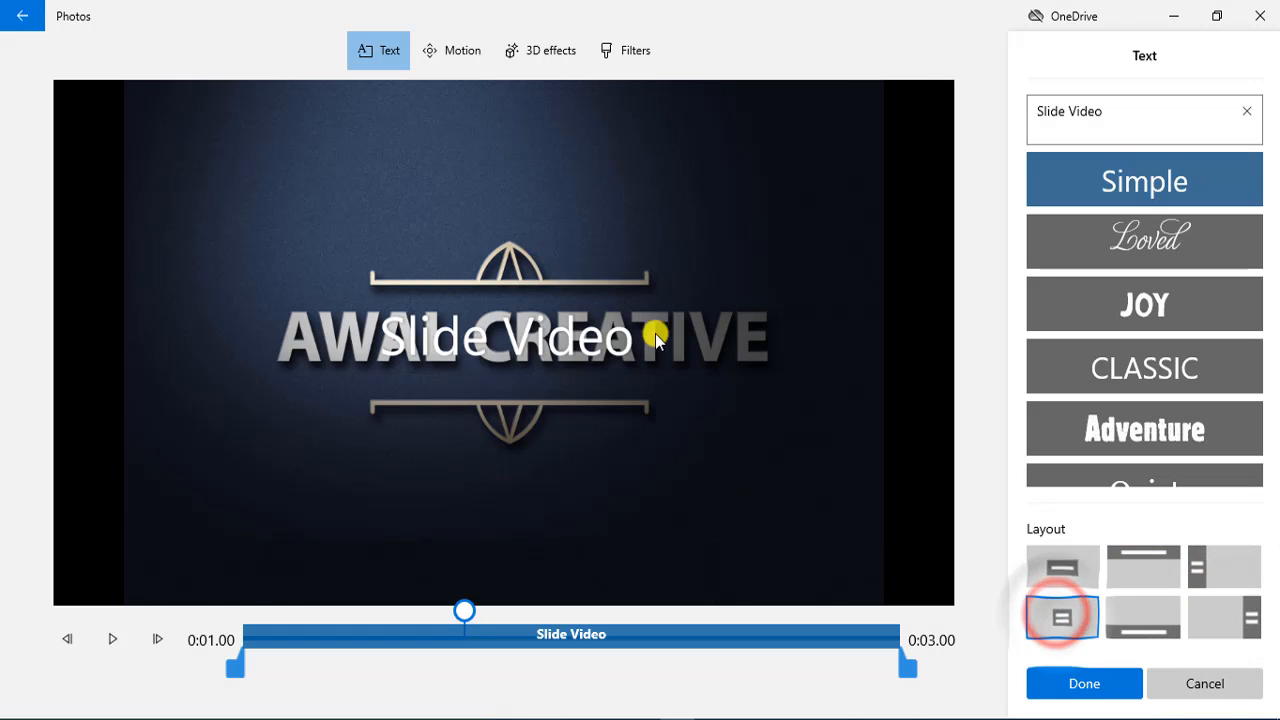
pyautogui.click(1143, 614)
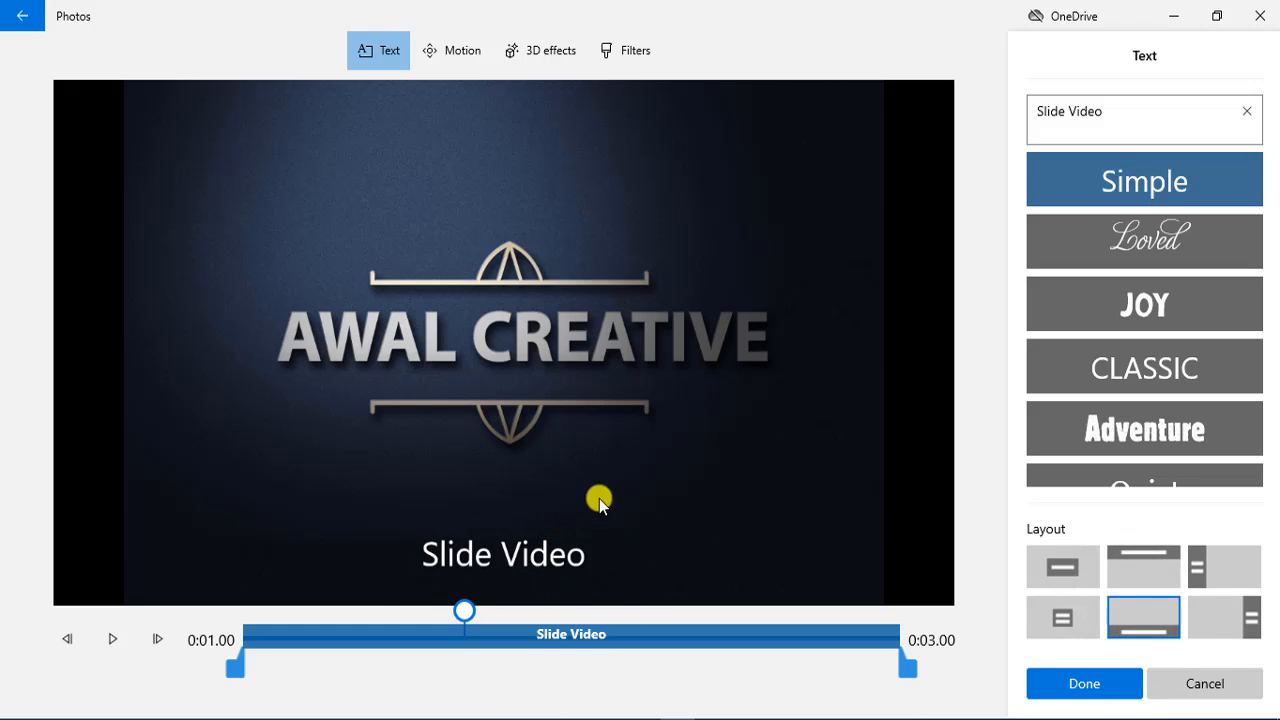
pyautogui.click(1084, 680)
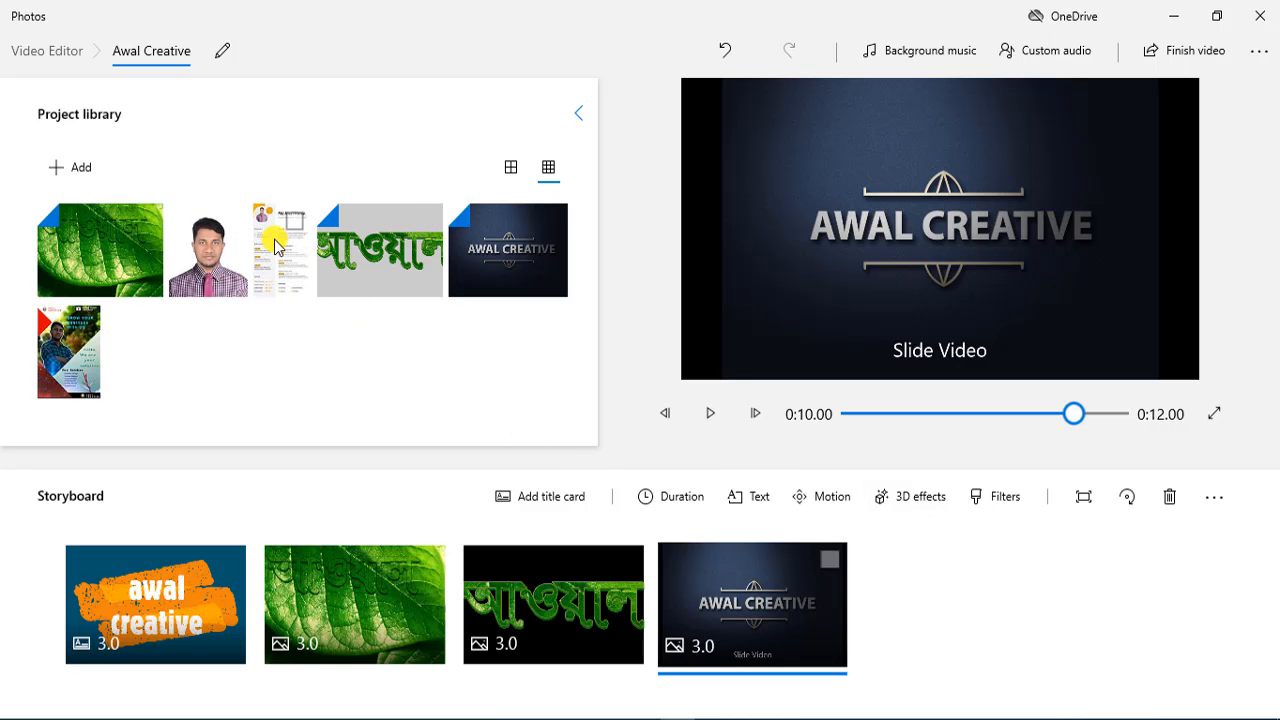
# Place the "Grow your business with us" poster image at the end of the storyboard and give it the Tilt up motion, previewing it before saving
pyautogui.moveTo(70, 350); pyautogui.dragTo(1000, 615)
pyautogui.moveTo(908, 625); pyautogui.dragTo(943, 630)
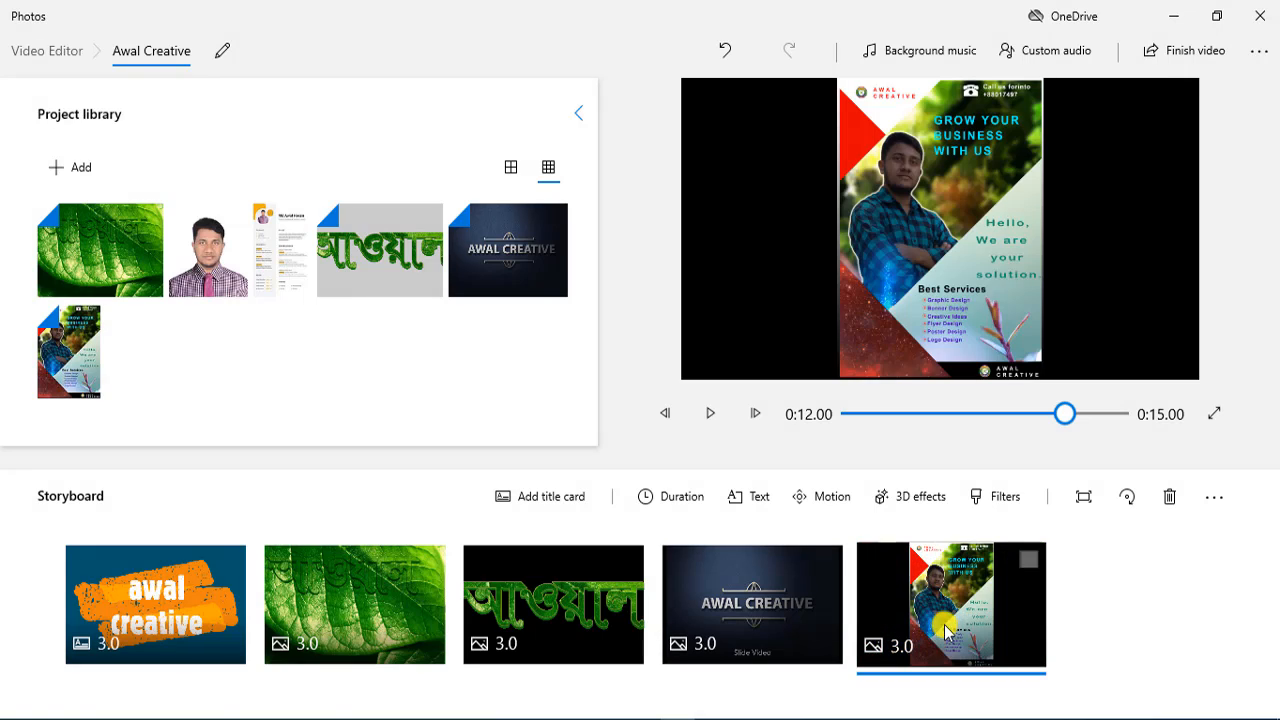
pyautogui.click(826, 493)
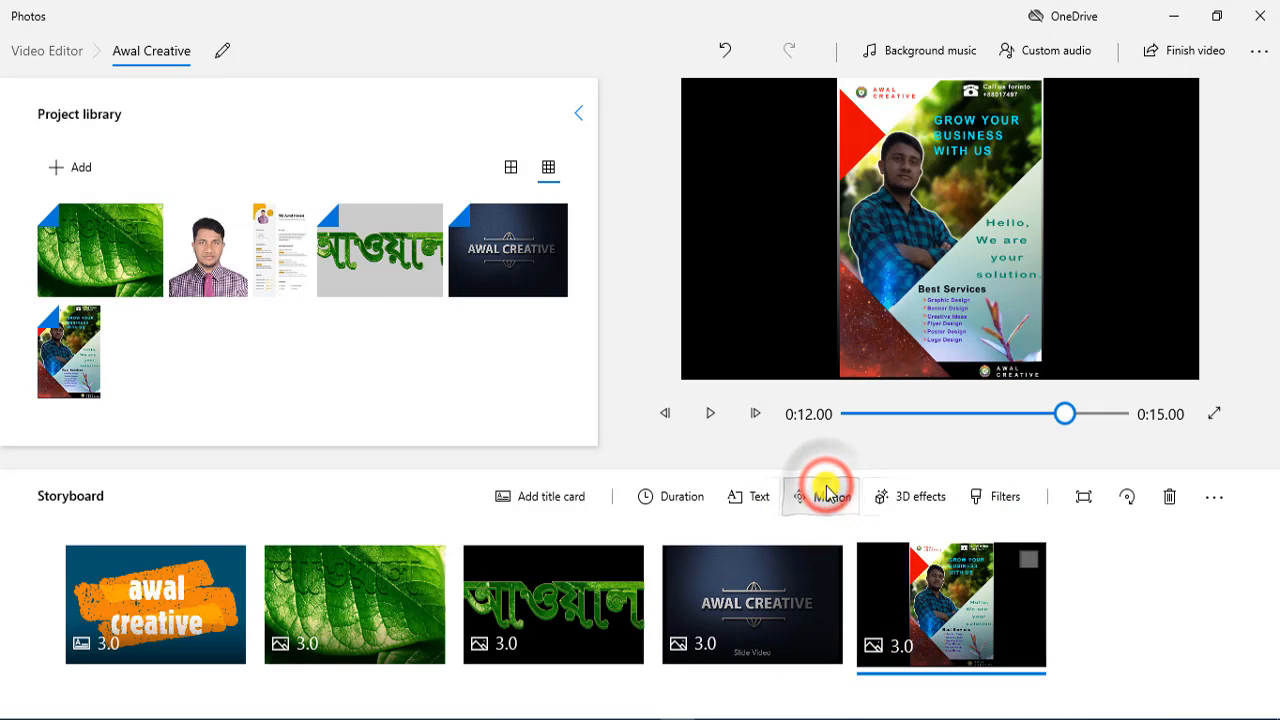
pyautogui.scroll(-2, 1168, 497)
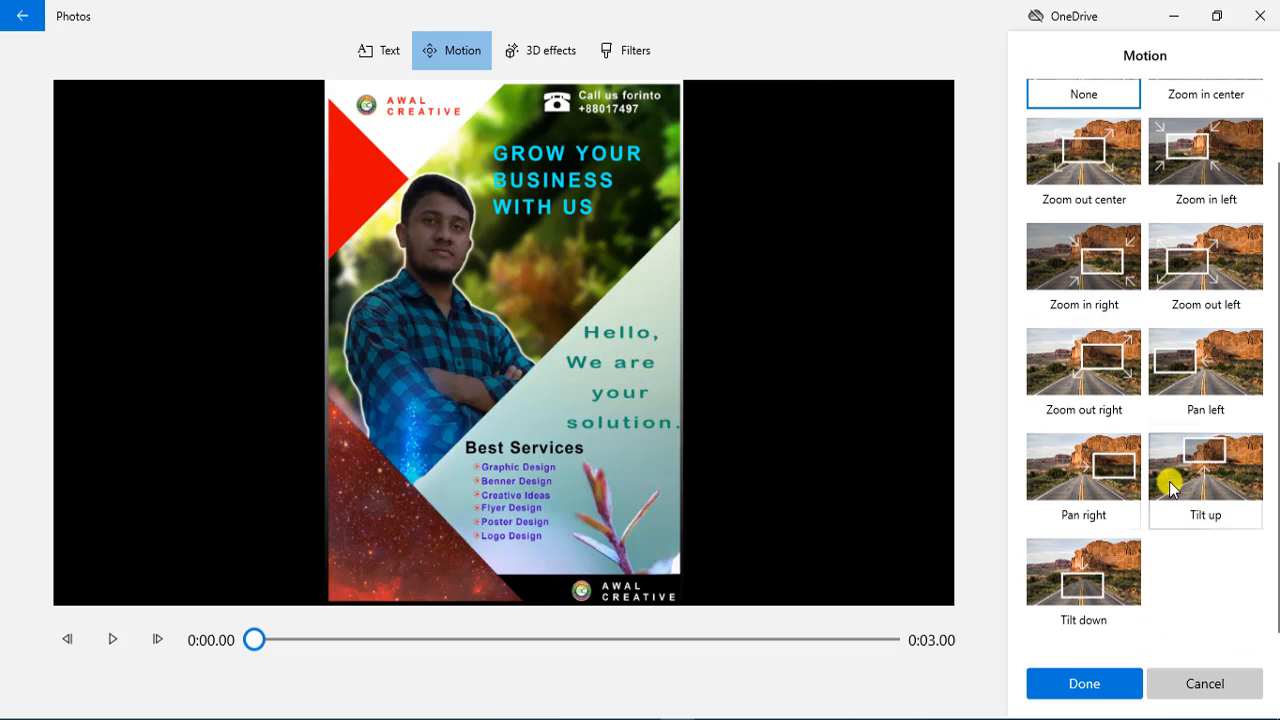
pyautogui.click(1198, 462)
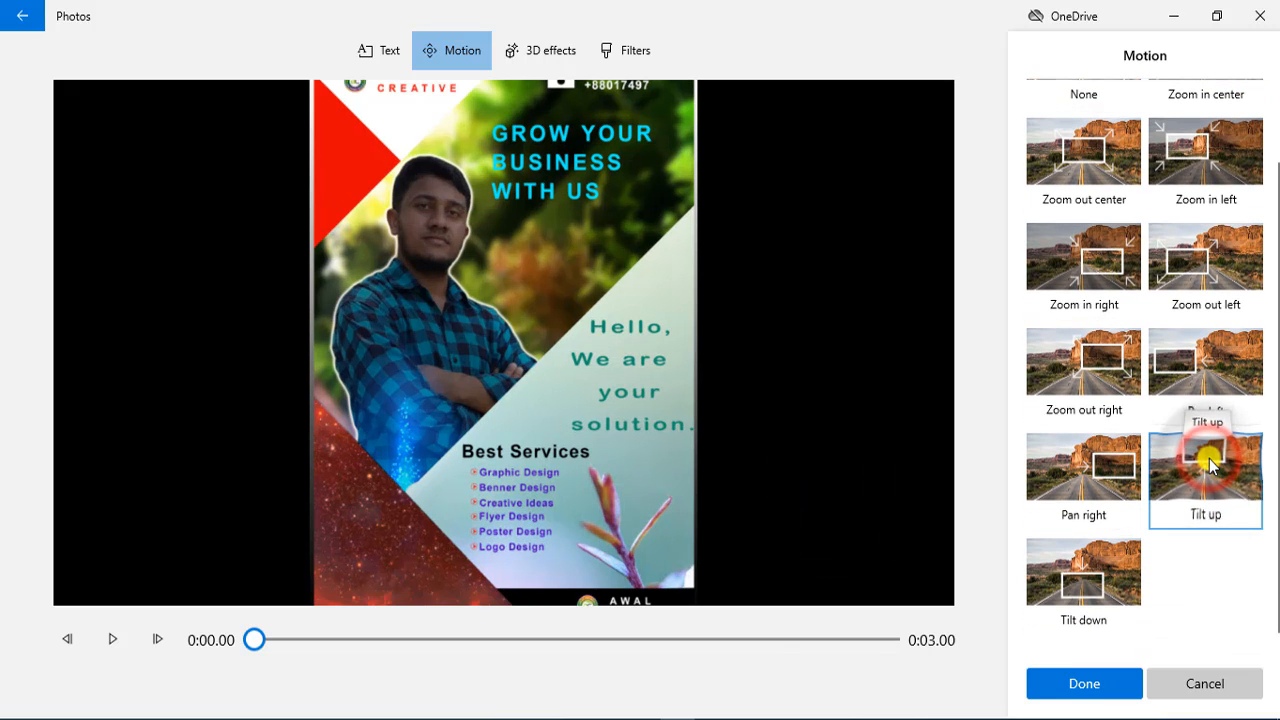
pyautogui.click(113, 640)
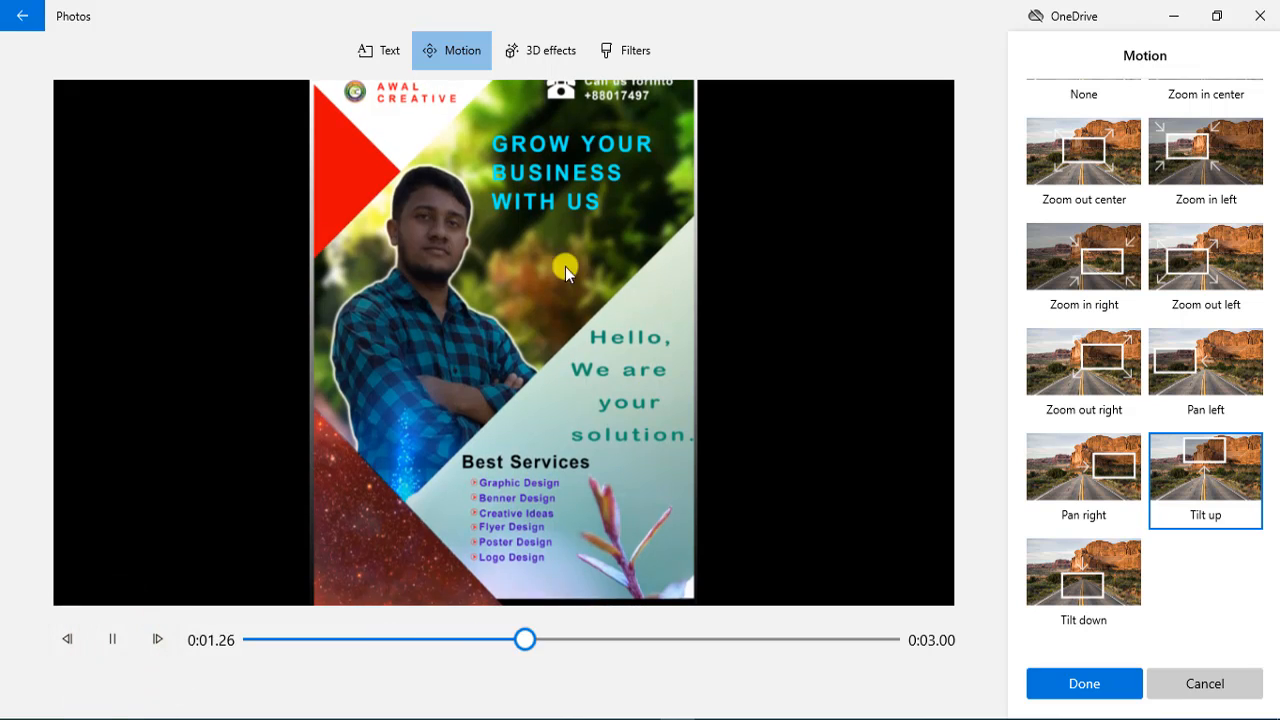
pyautogui.click(1084, 685)
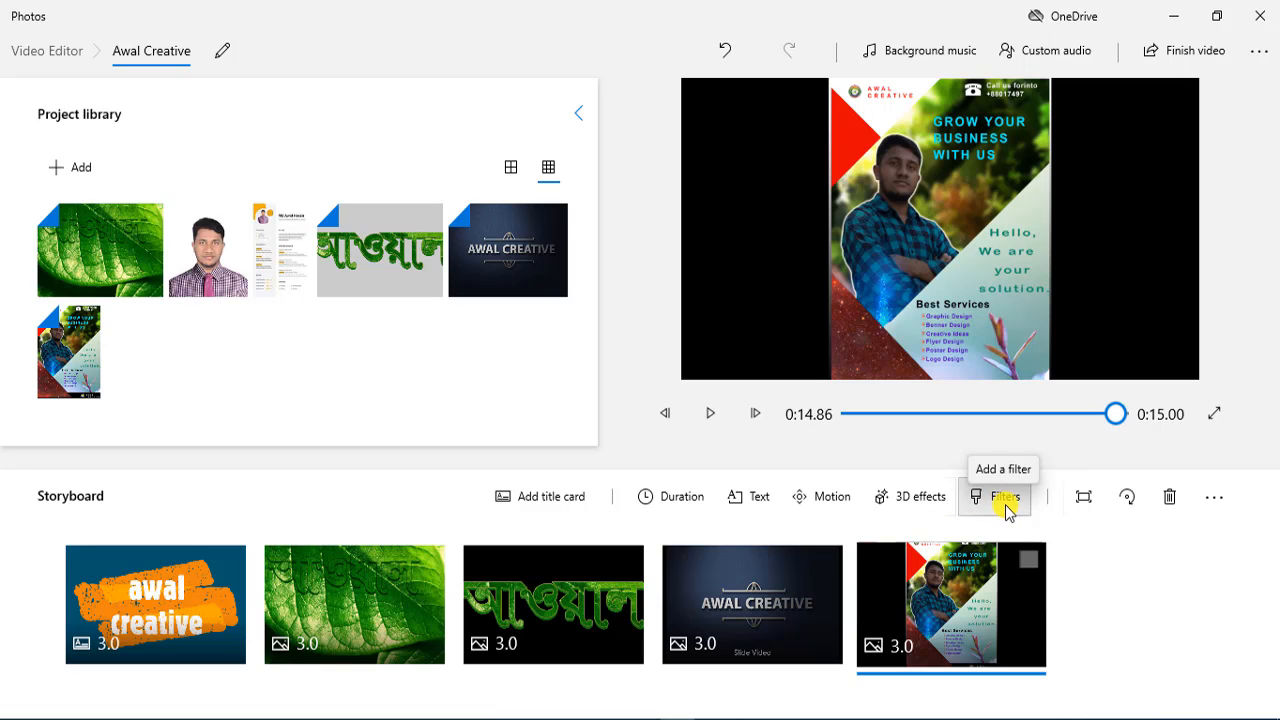
# Try the Classic, Adventure, Pearl, Denim, Iceberg and Brassy filters on the poster clip
pyautogui.click(996, 497)
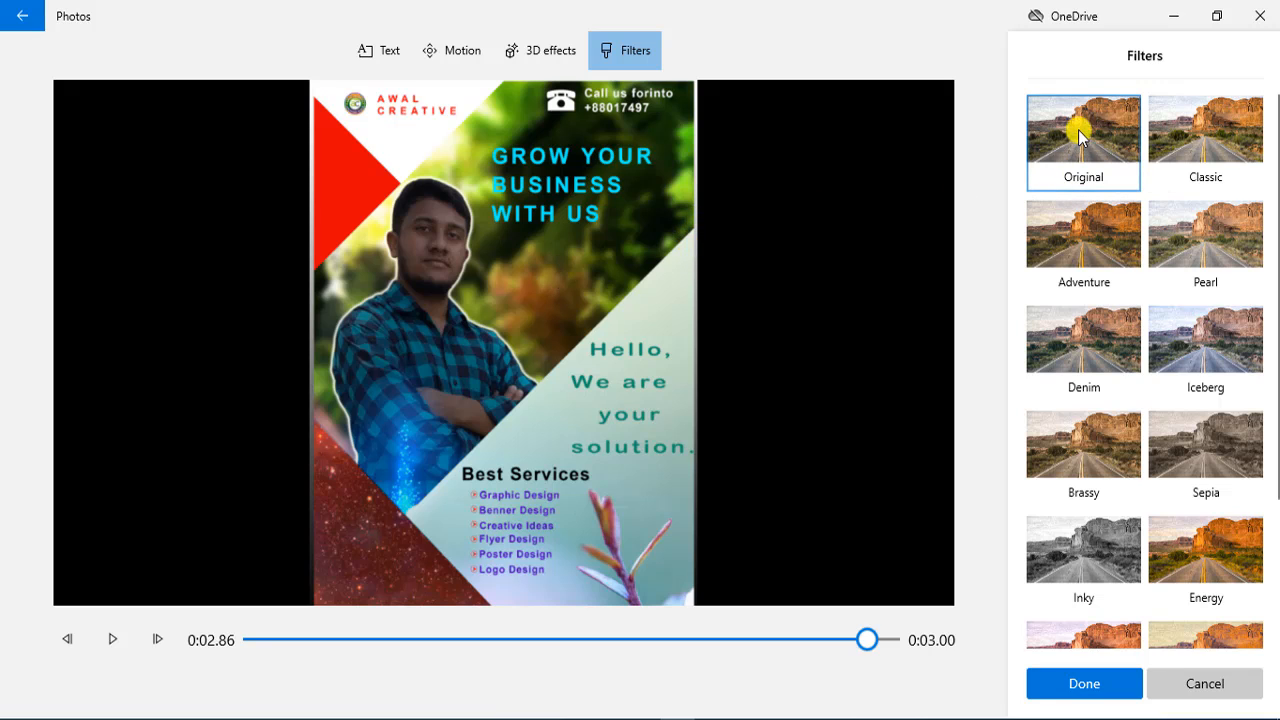
pyautogui.click(1205, 122)
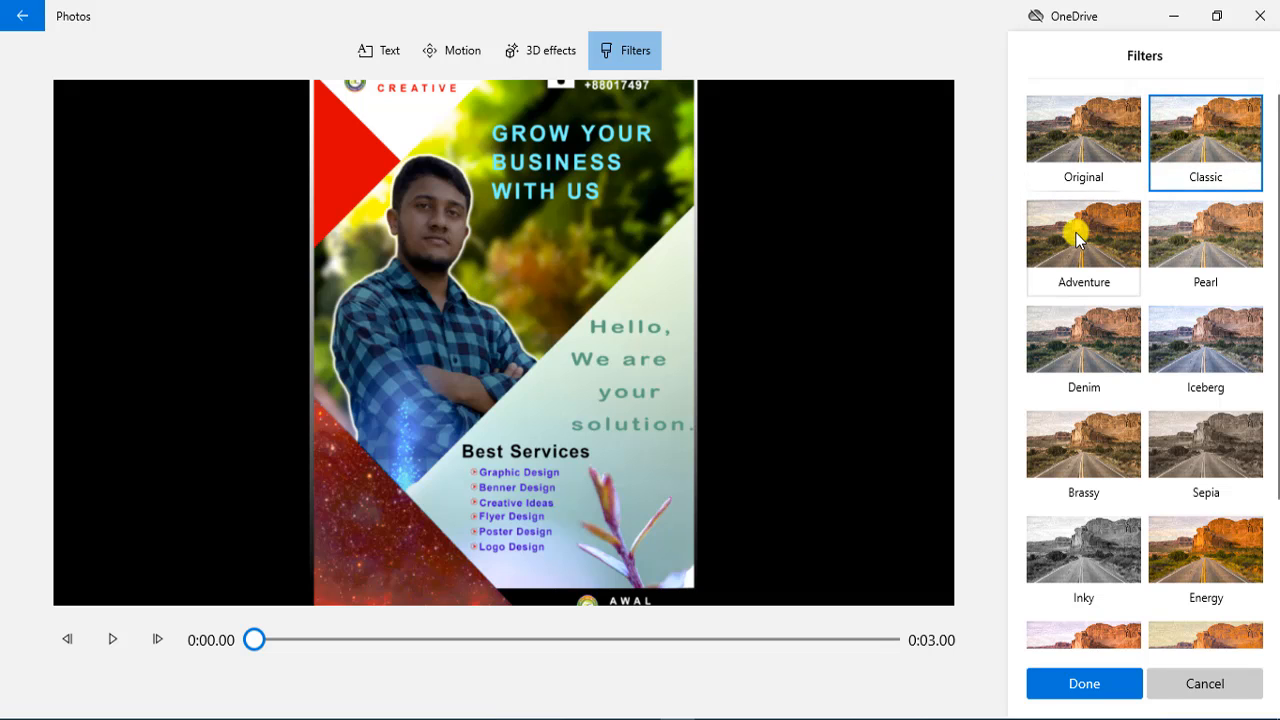
pyautogui.click(1082, 234)
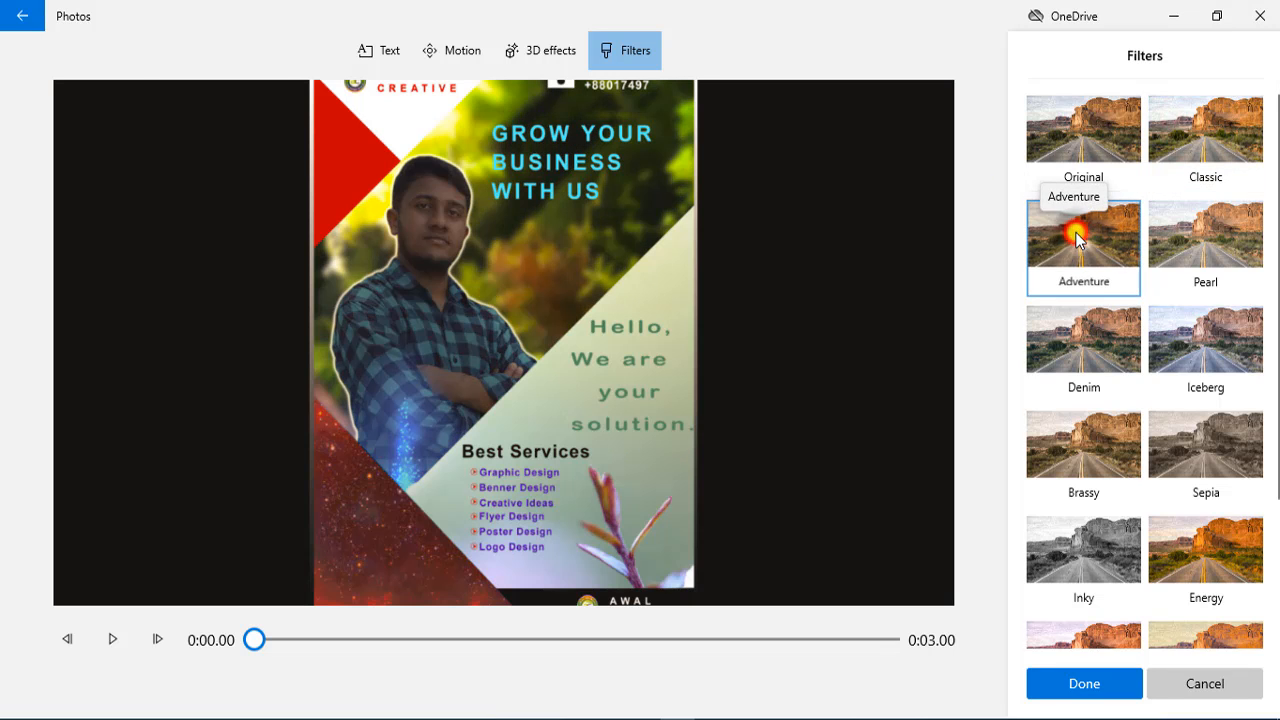
pyautogui.click(1208, 233)
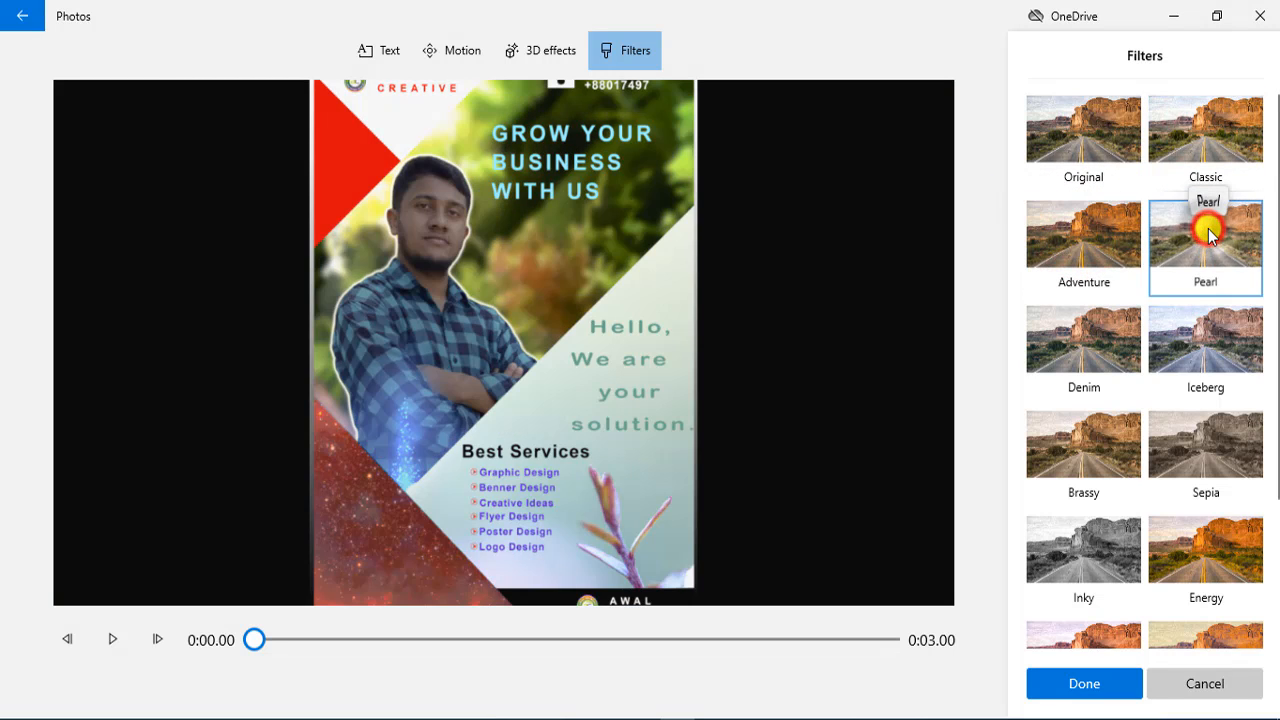
pyautogui.click(1046, 366)
pyautogui.click(1248, 362)
pyautogui.click(1040, 432)
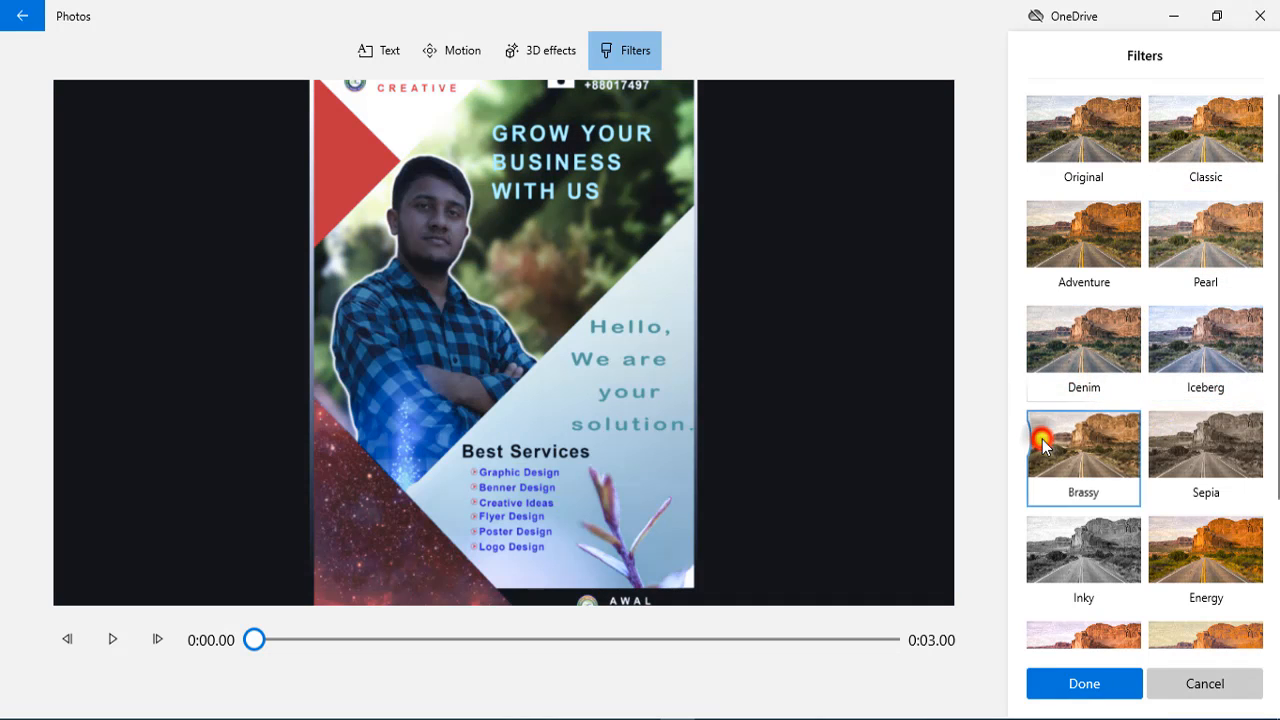
# Try the Sepia, Inky, Energy, Pixel and Arcade filters on the poster clip
pyautogui.click(1242, 444)
pyautogui.click(1088, 538)
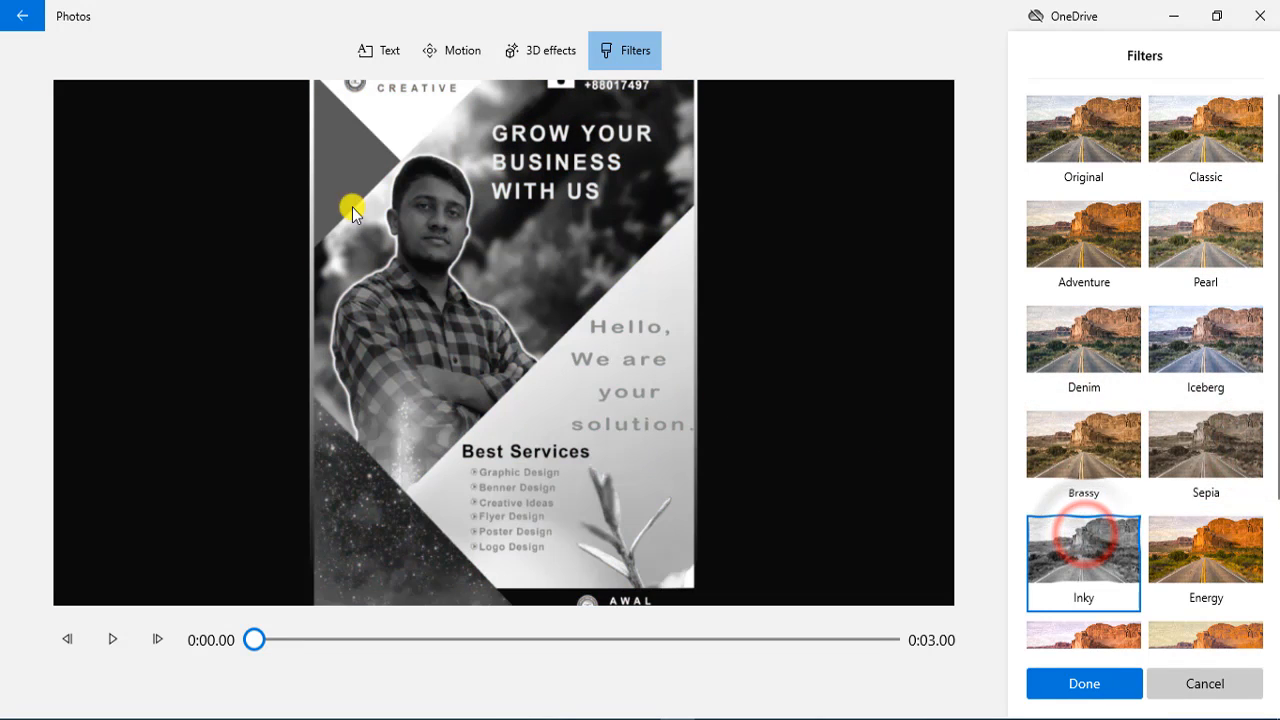
pyautogui.click(1216, 544)
pyautogui.scroll(-1, 1232, 616)
pyautogui.scroll(-1, 1104, 577)
pyautogui.click(1100, 578)
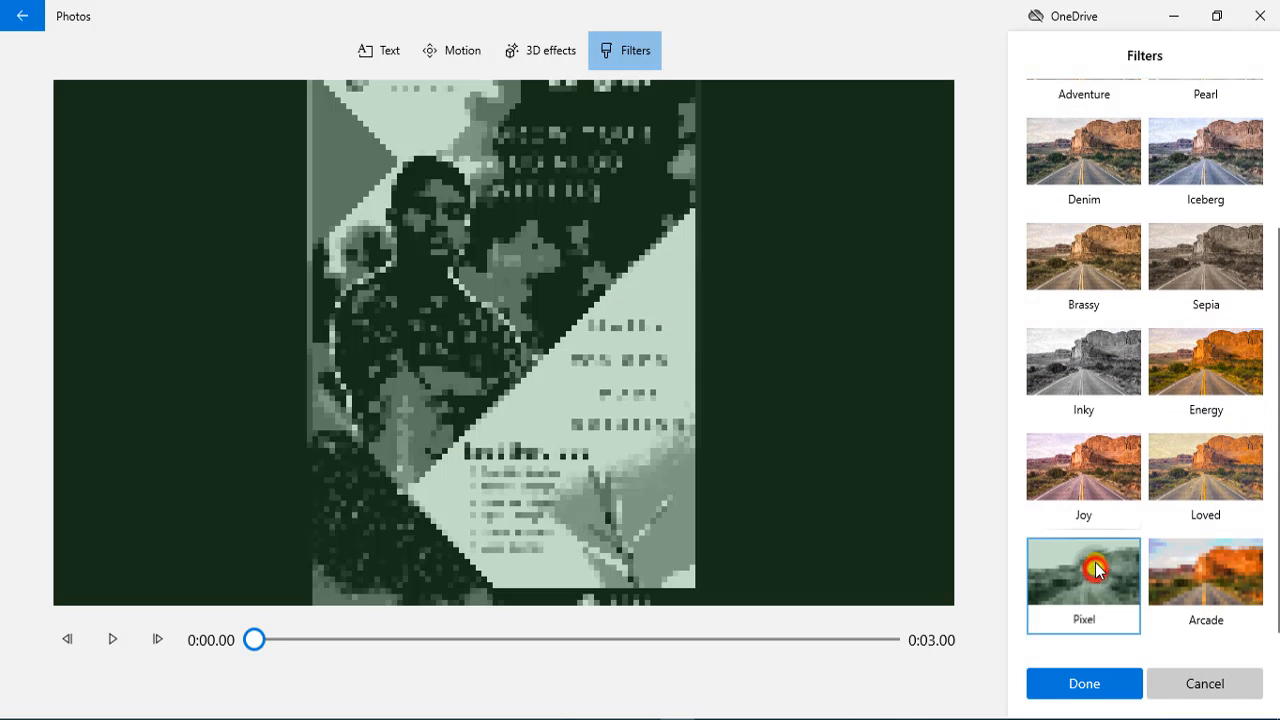
pyautogui.click(1196, 572)
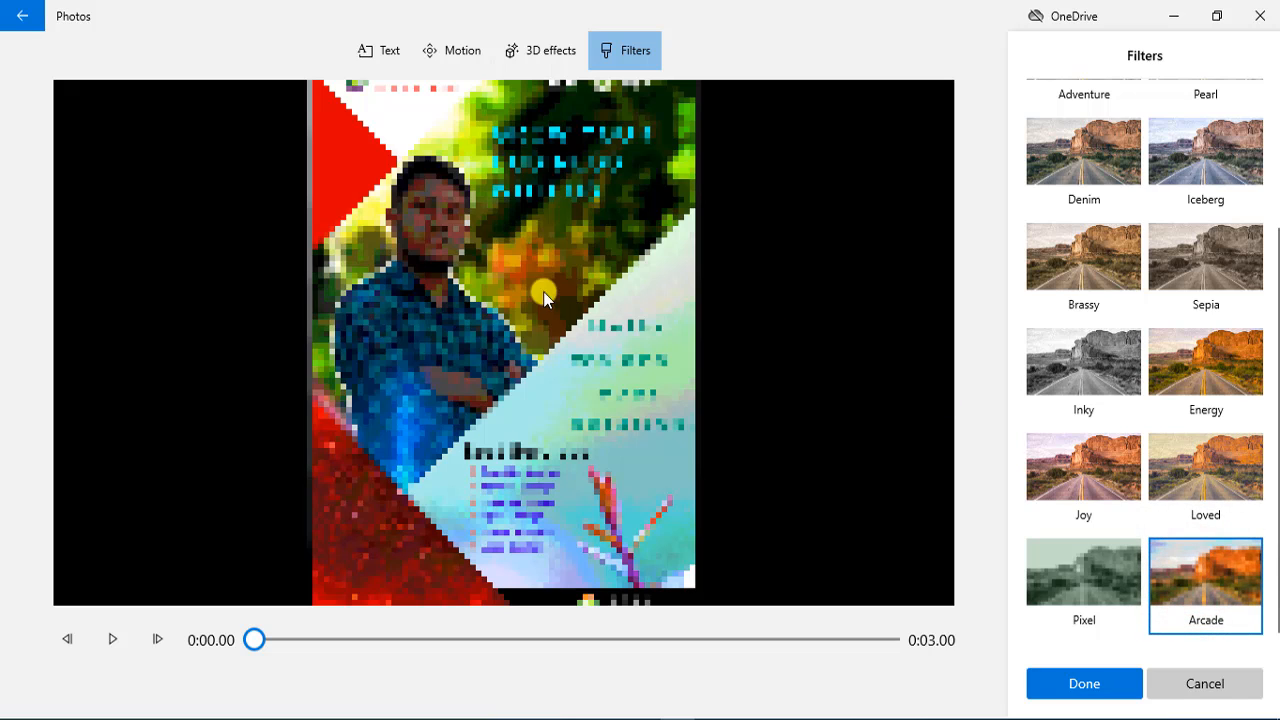
pyautogui.click(1070, 580)
# Preview the Inky filter once more, choose the Energy filter for the poster clip and save it
pyautogui.click(1092, 352)
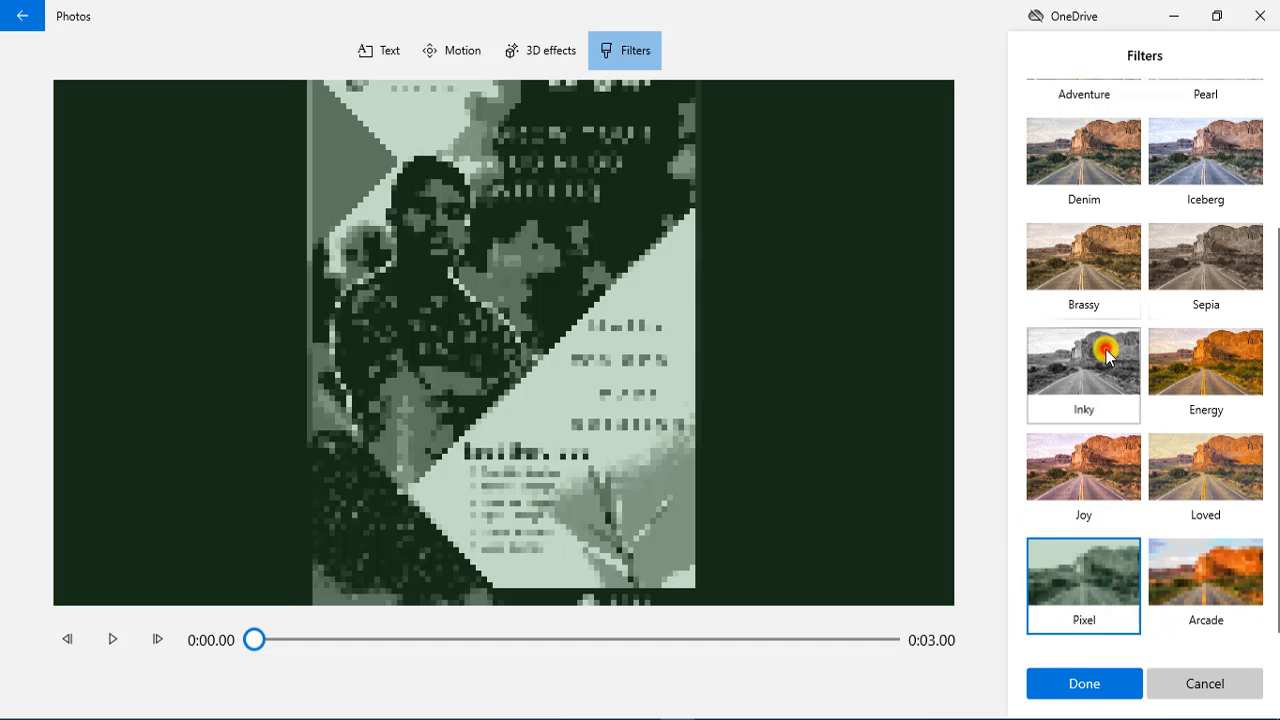
pyautogui.click(1205, 362)
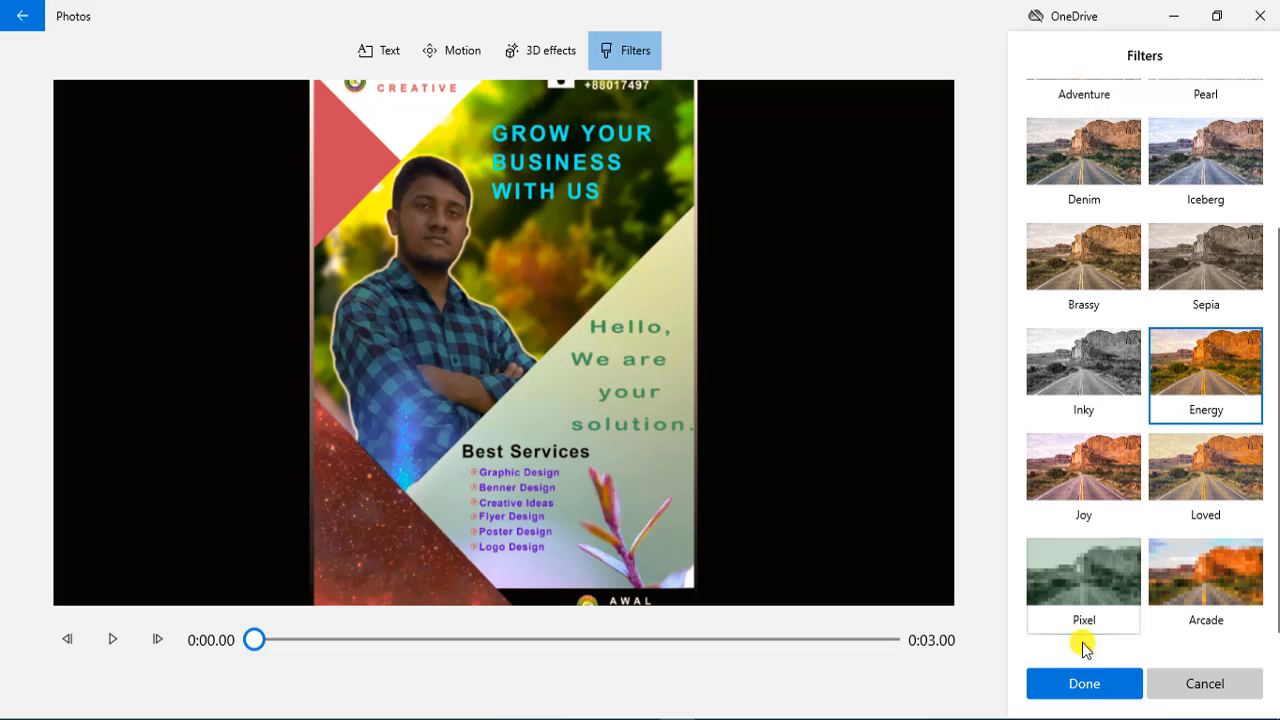
pyautogui.click(1082, 687)
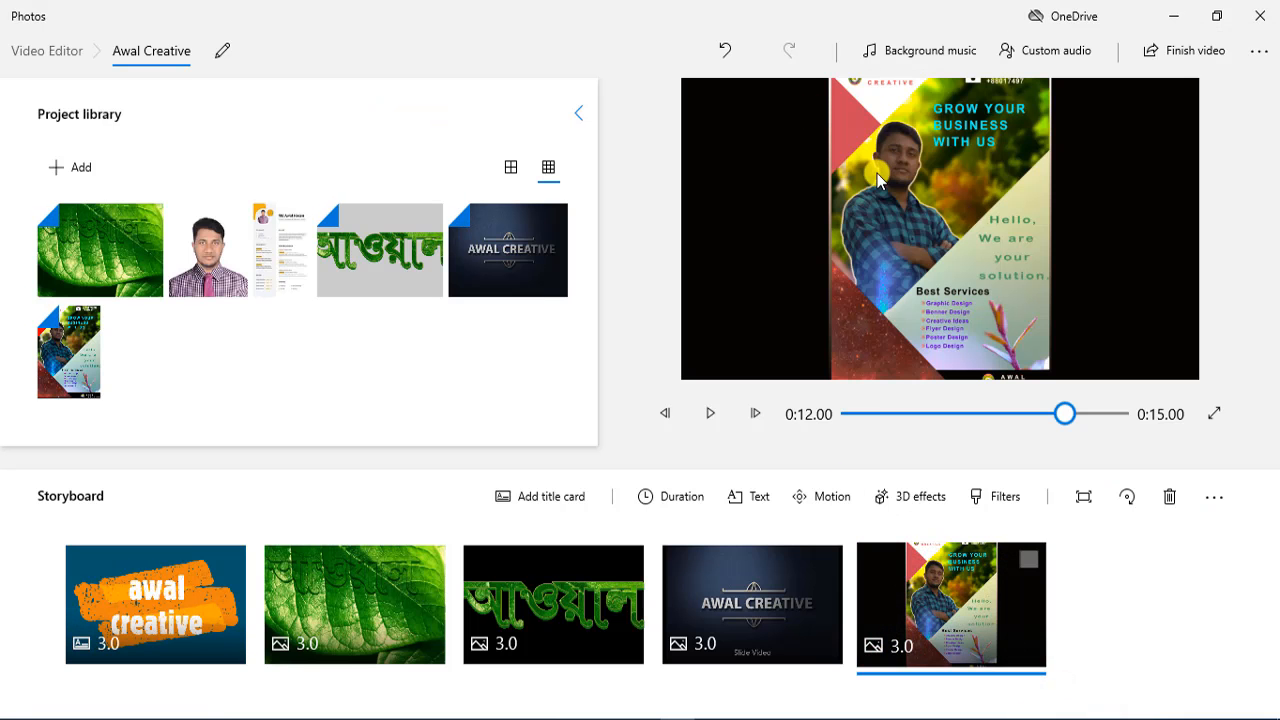
# Try removing the black bars from the poster clip, then set it back to Shrink to fit
pyautogui.click(1084, 498)
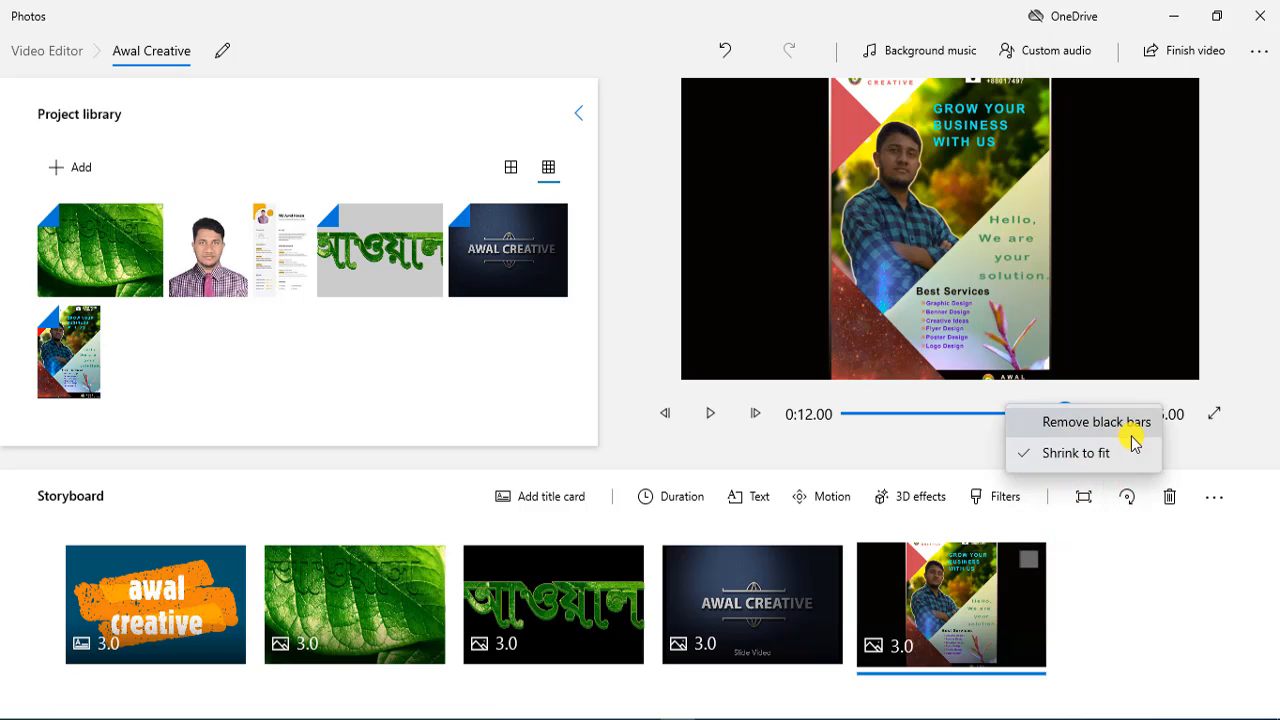
pyautogui.click(1100, 455)
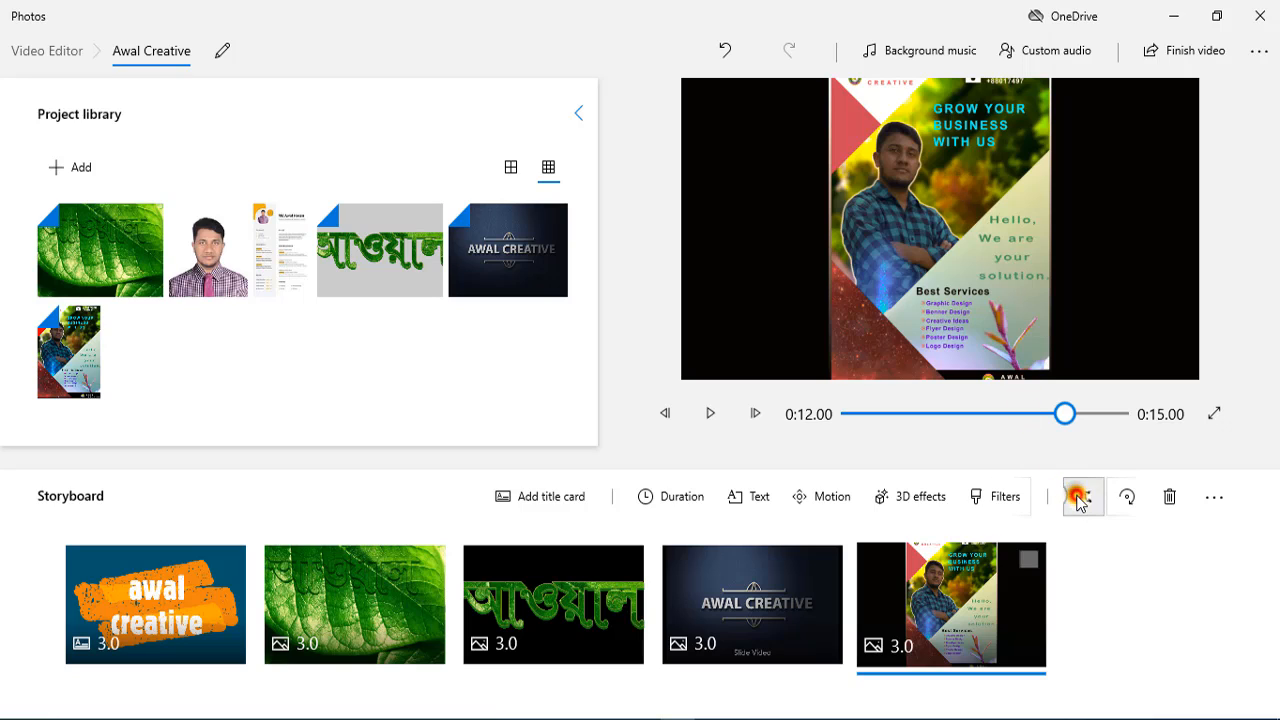
pyautogui.click(1078, 498)
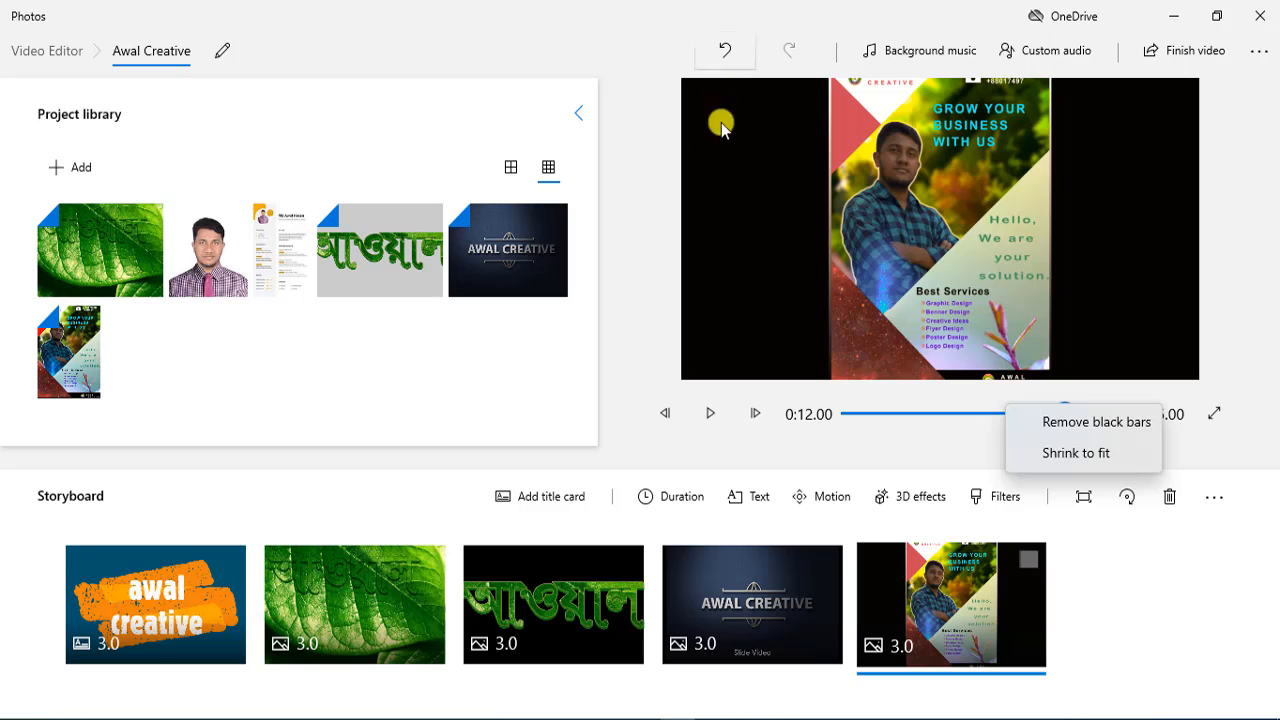
pyautogui.click(1090, 420)
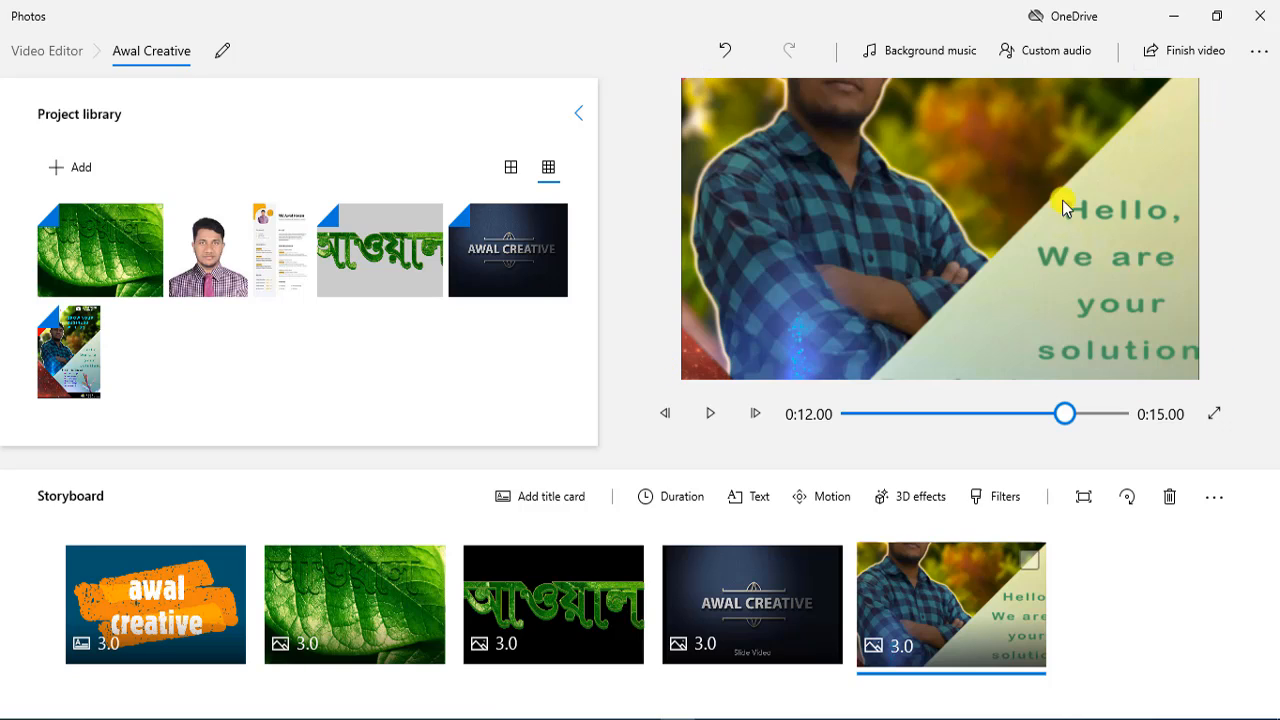
pyautogui.click(1083, 500)
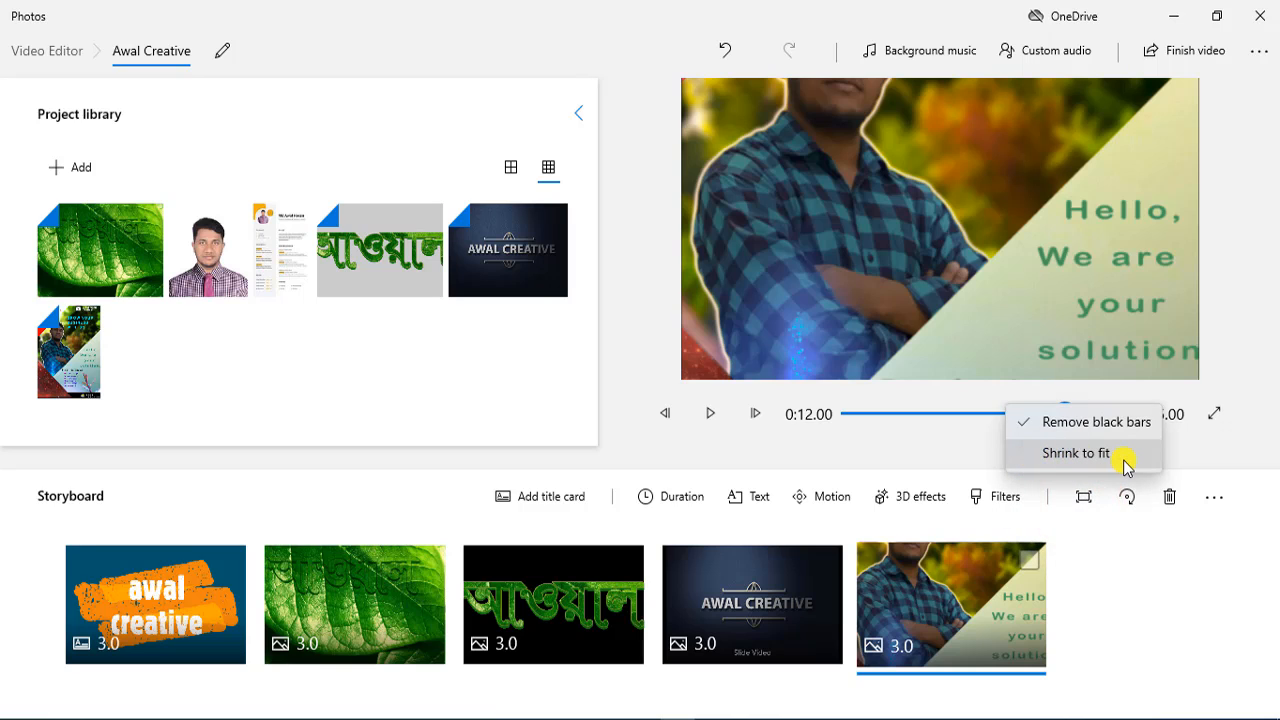
pyautogui.click(1076, 453)
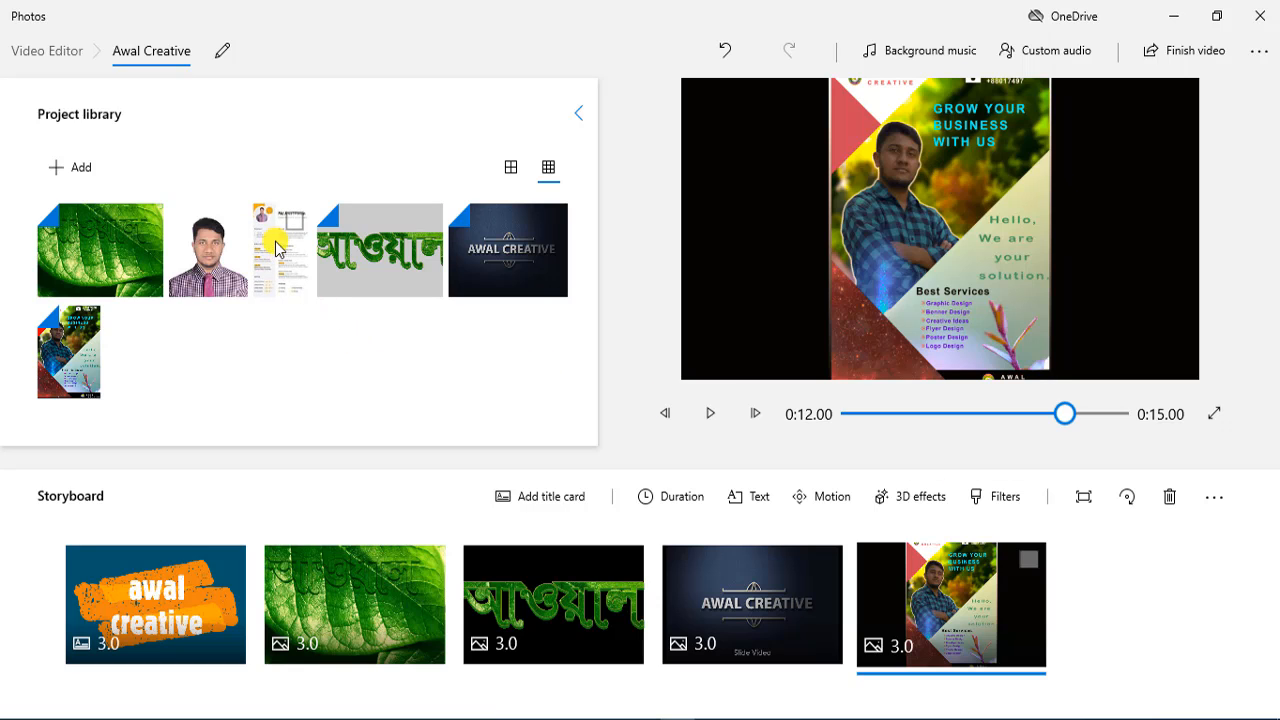
# Place the résumé image at the end of the storyboard and rotate it through one full turn
pyautogui.moveTo(275, 240); pyautogui.dragTo(1180, 612)
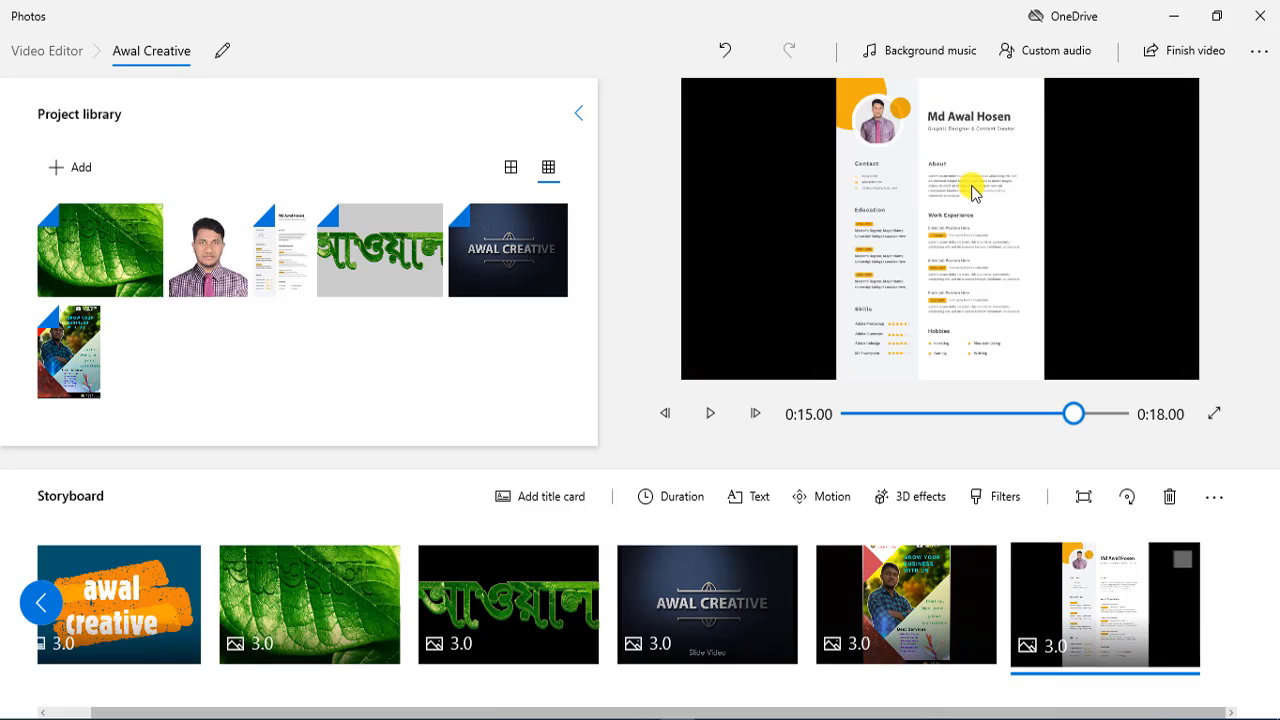
pyautogui.click(1129, 497)
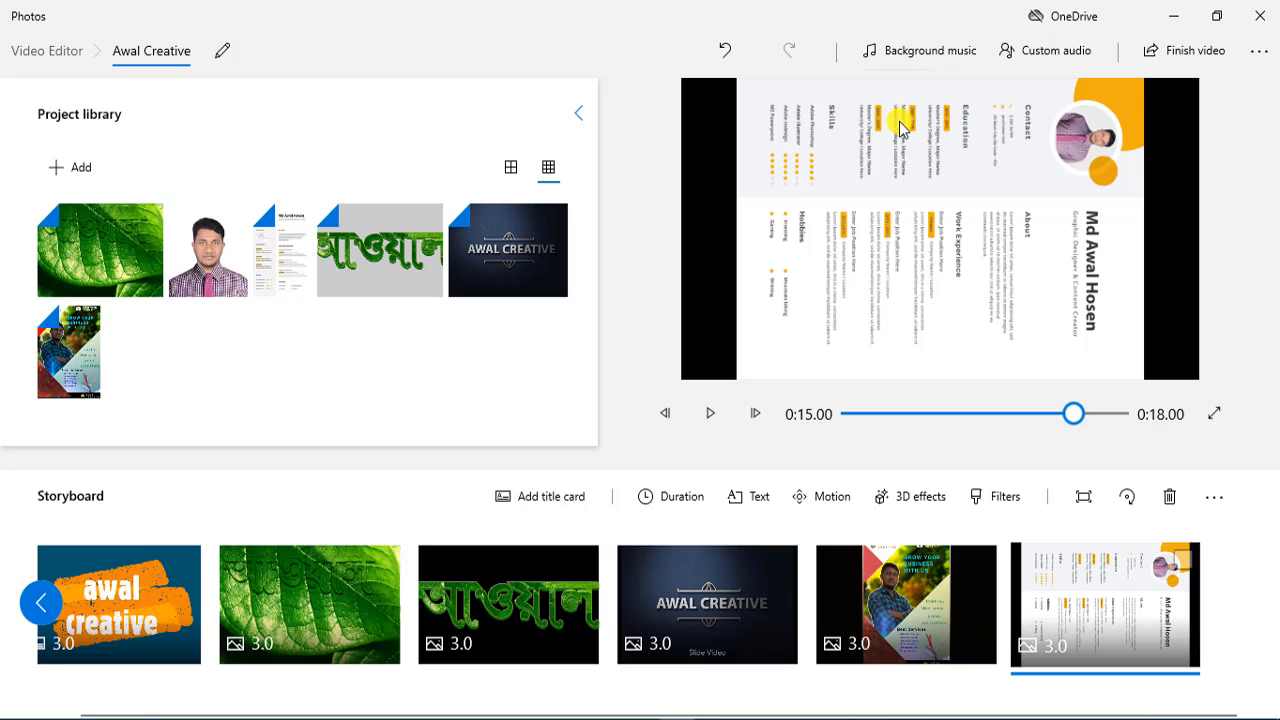
pyautogui.click(1130, 496)
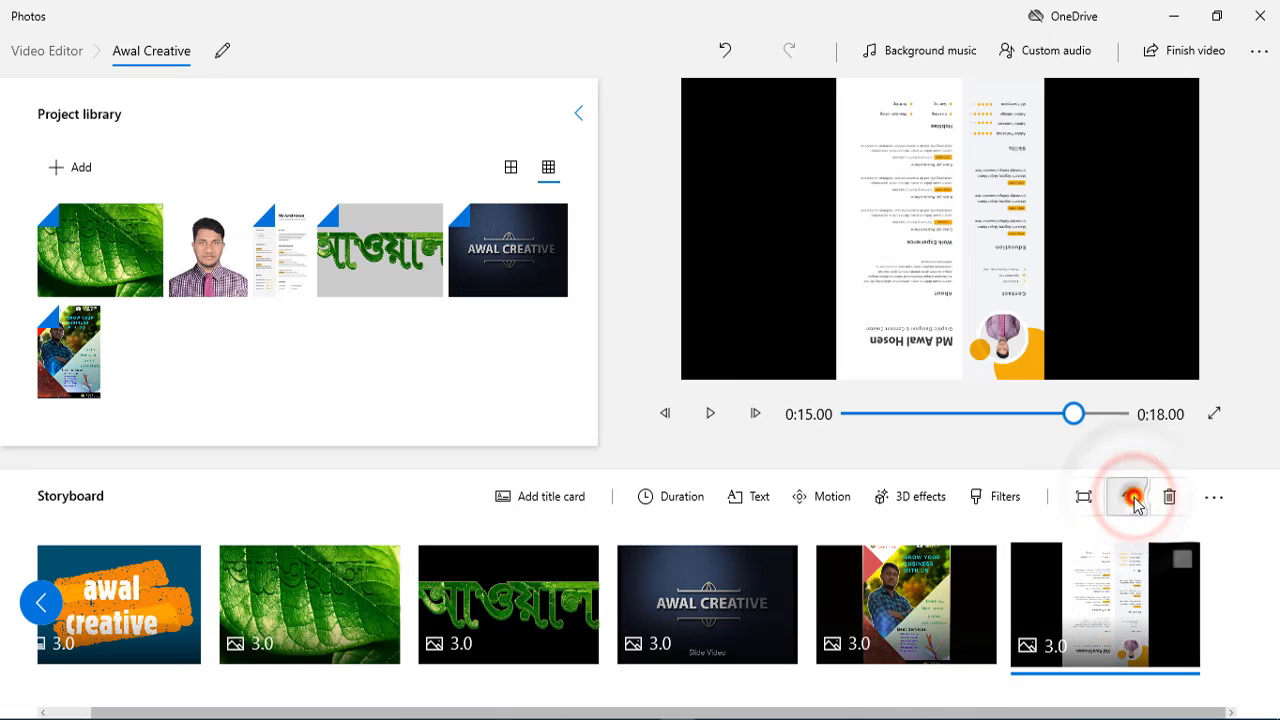
pyautogui.click(1131, 497)
pyautogui.click(1131, 497)
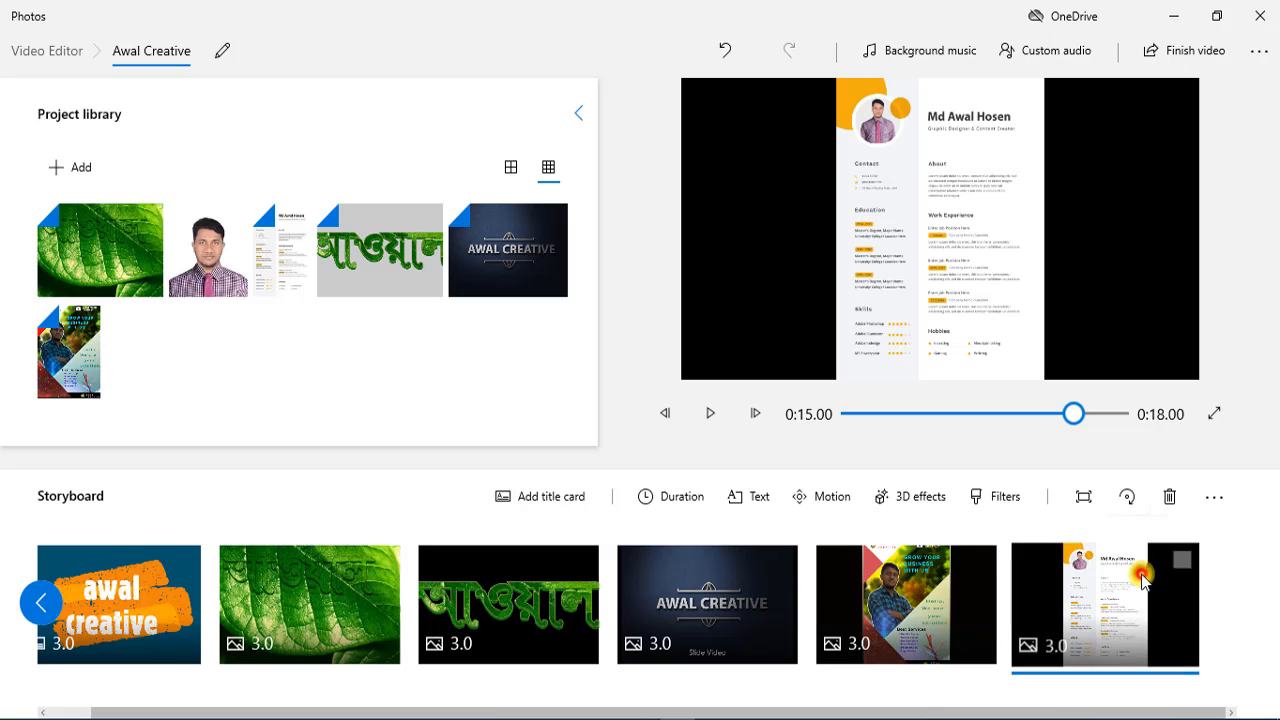
# Remove the résumé clip from the end of the storyboard
pyautogui.click(1182, 560)
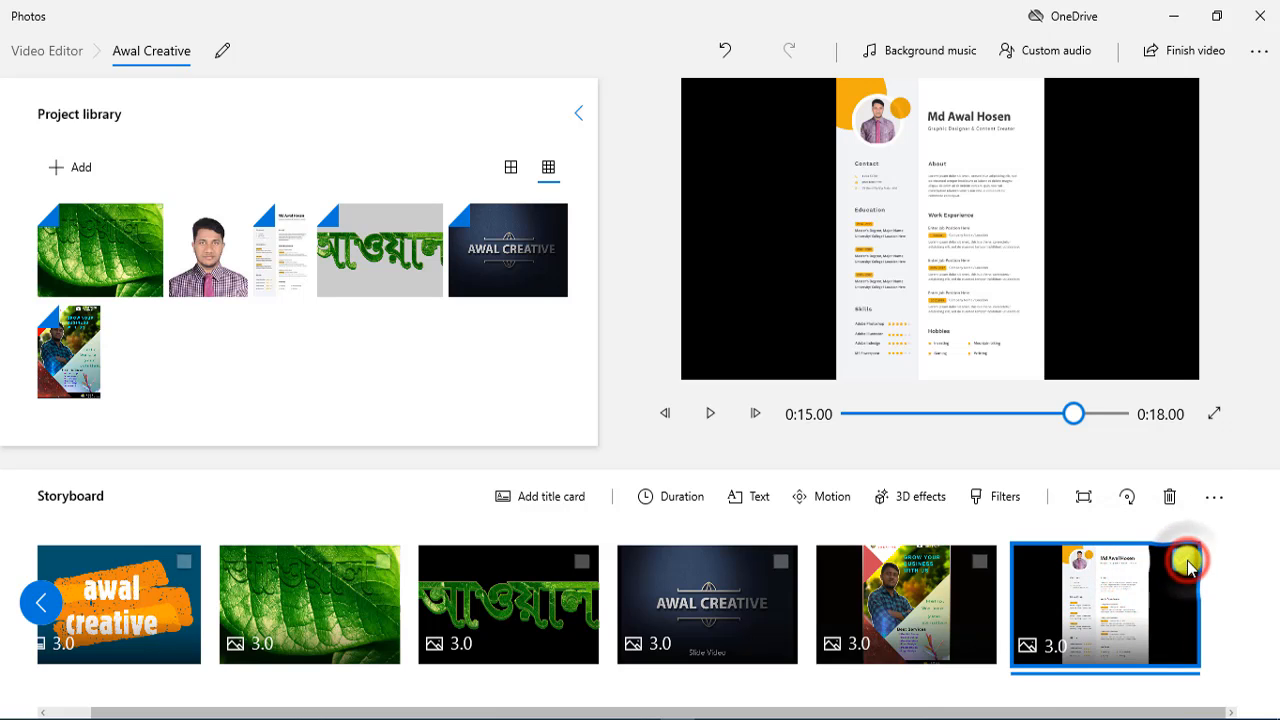
pyautogui.click(1172, 494)
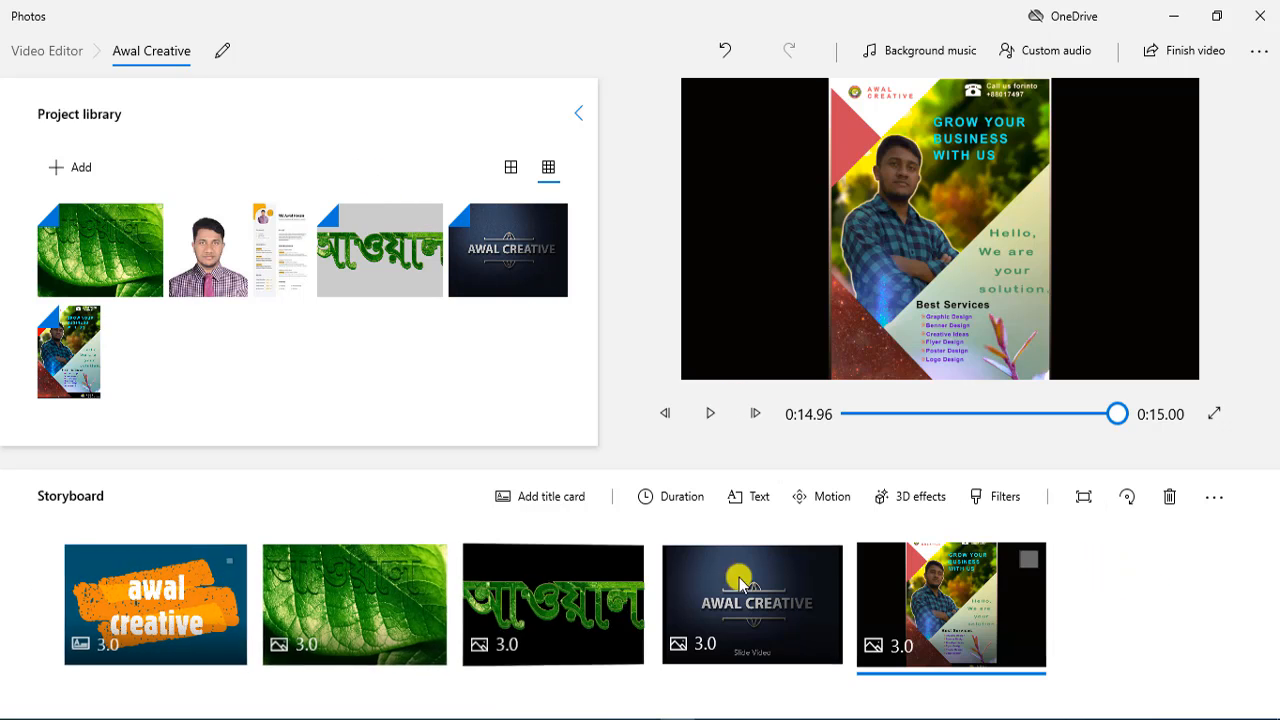
pyautogui.click(1080, 571)
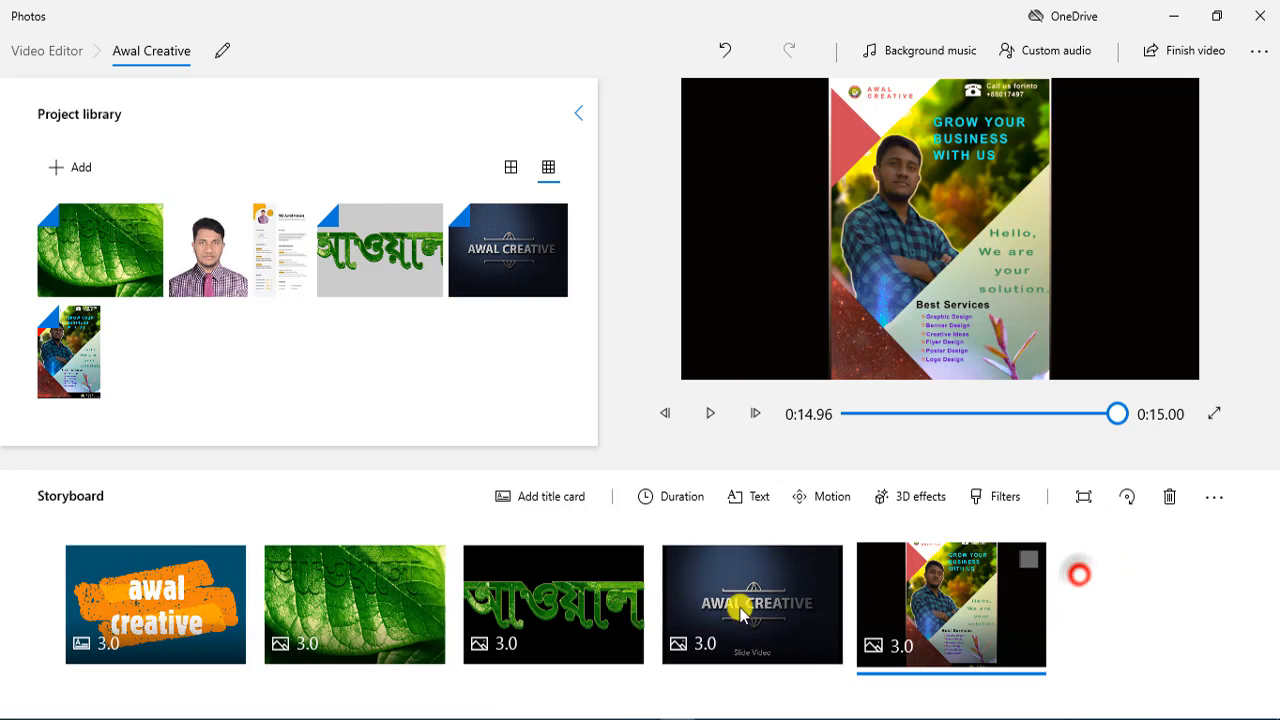
# Select the leaf, Bengali lettering, logo and poster clips together and set their duration to 2 sec
pyautogui.click(1028, 560)
pyautogui.click(826, 562)
pyautogui.click(589, 566)
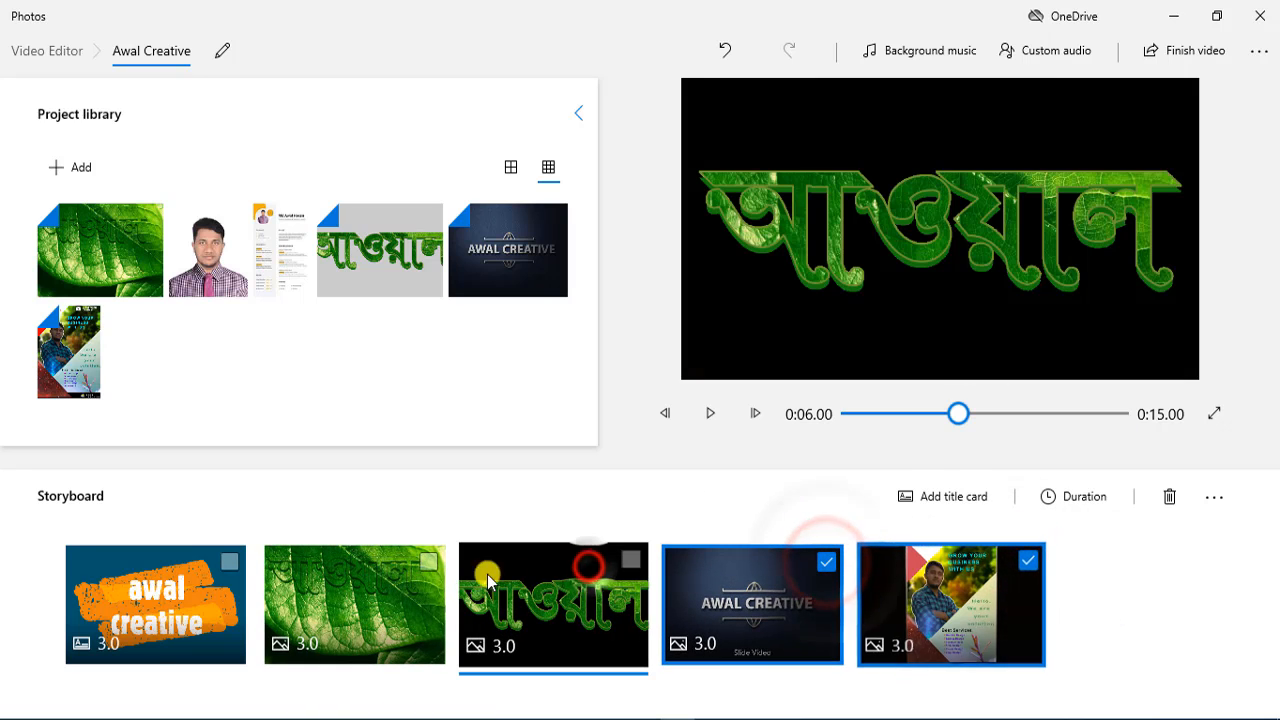
pyautogui.click(630, 560)
pyautogui.click(428, 562)
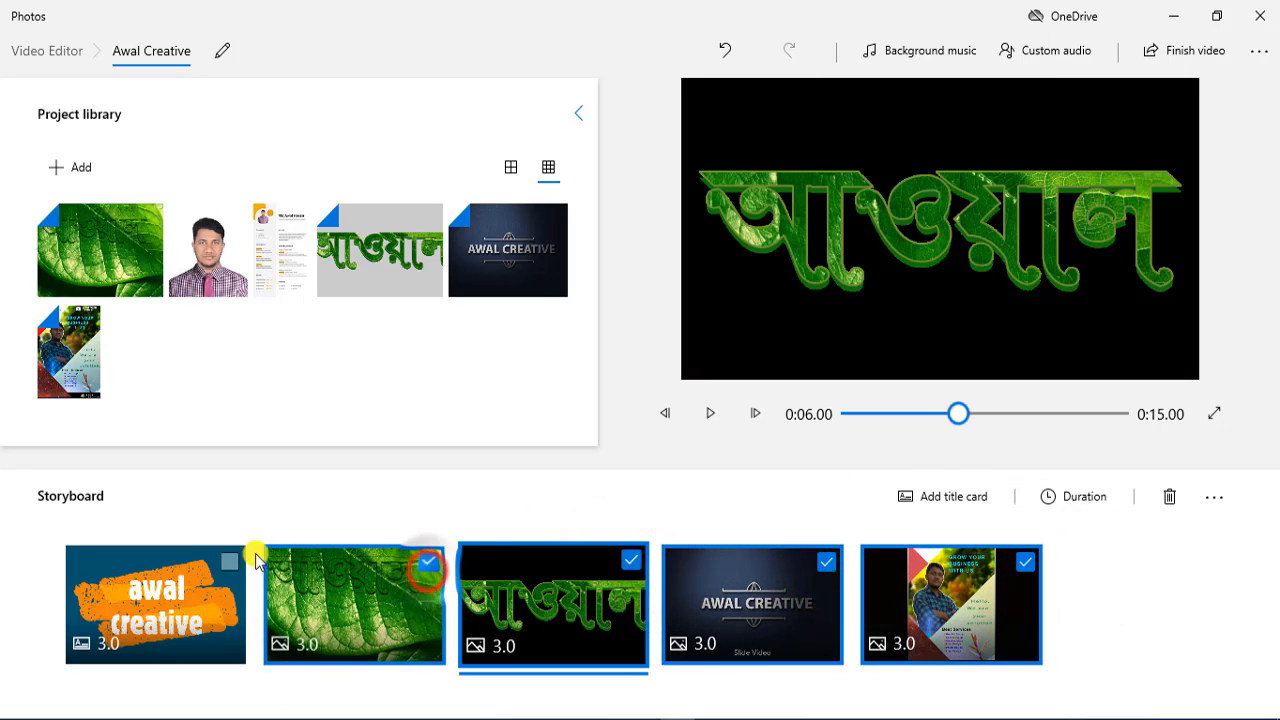
pyautogui.click(222, 553)
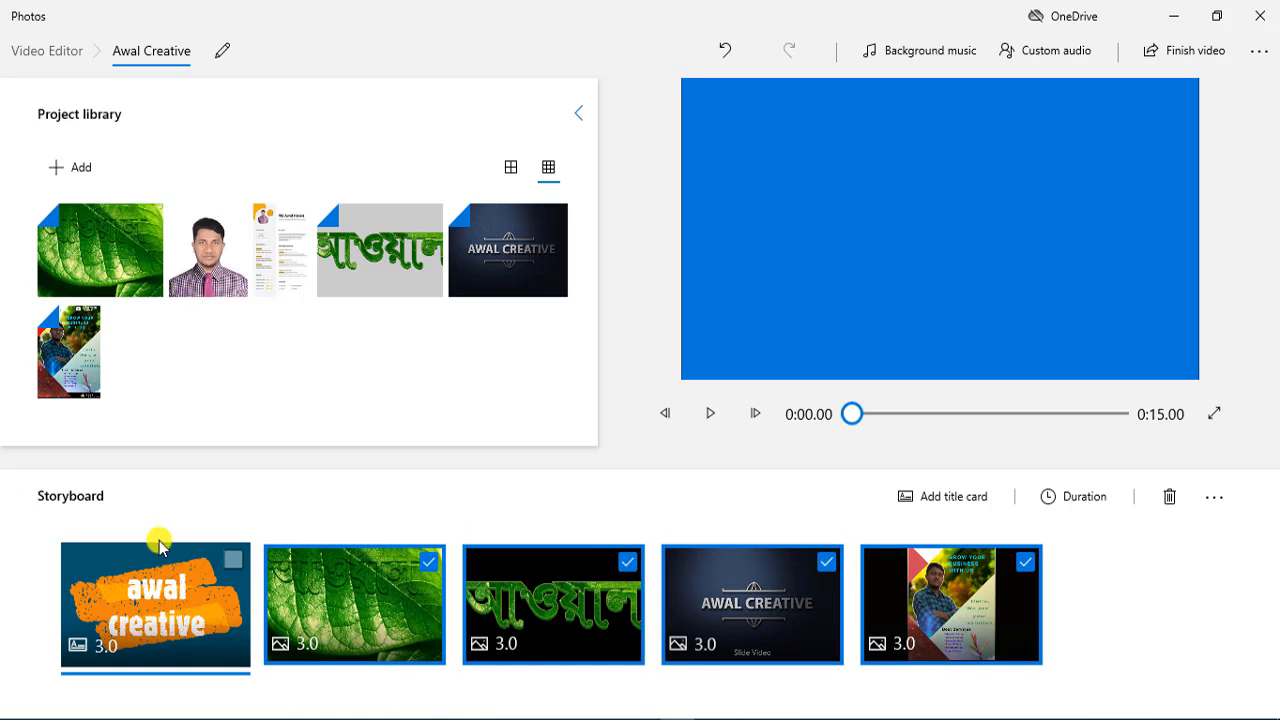
pyautogui.rightClick(518, 567)
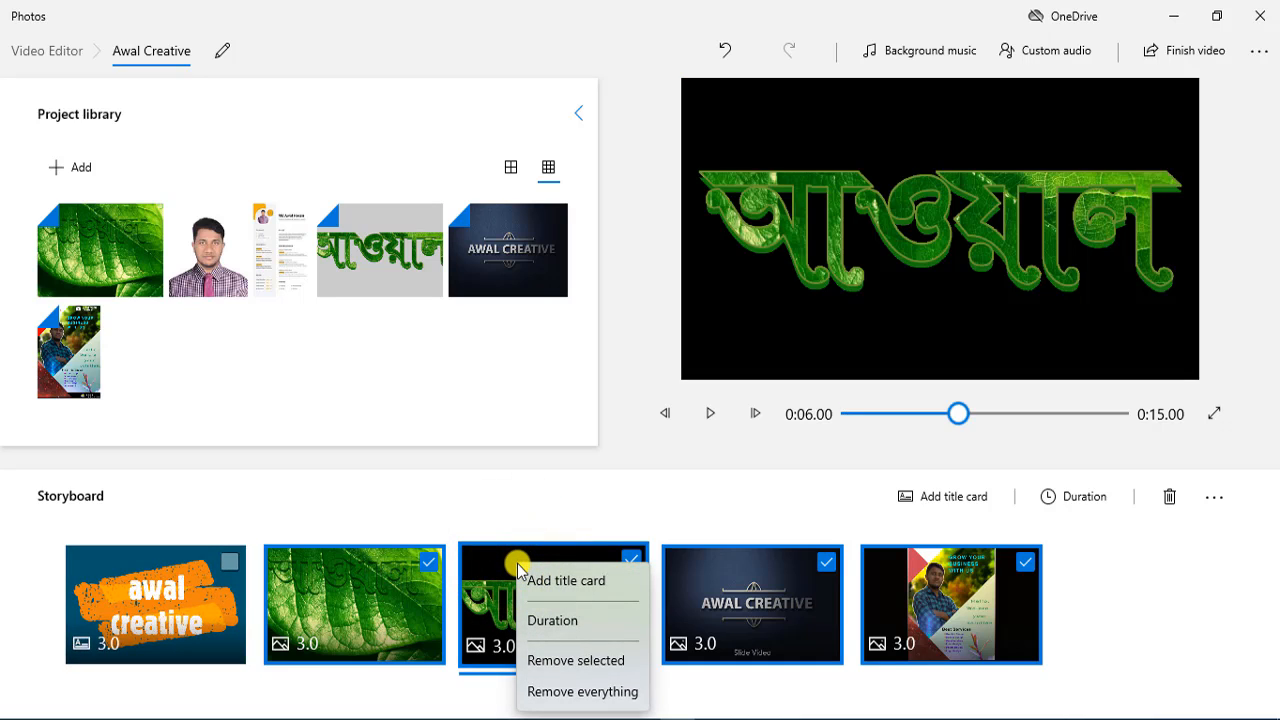
pyautogui.click(555, 620)
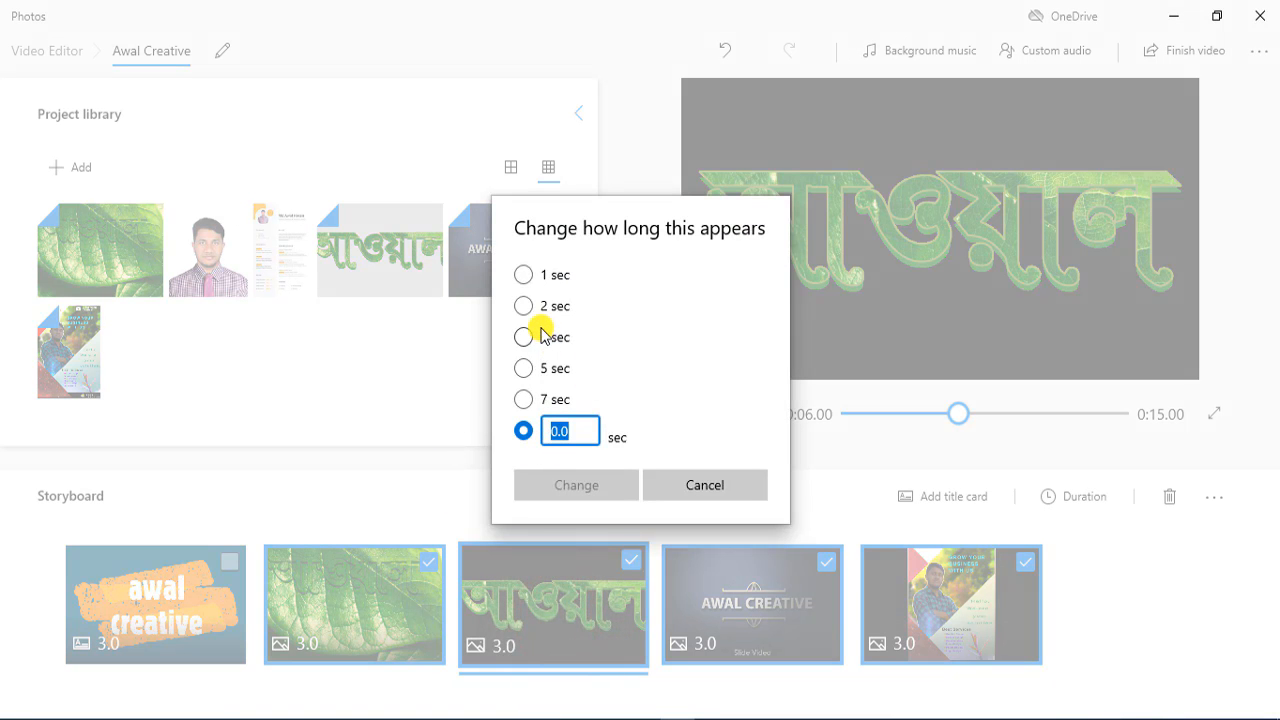
pyautogui.click(539, 307)
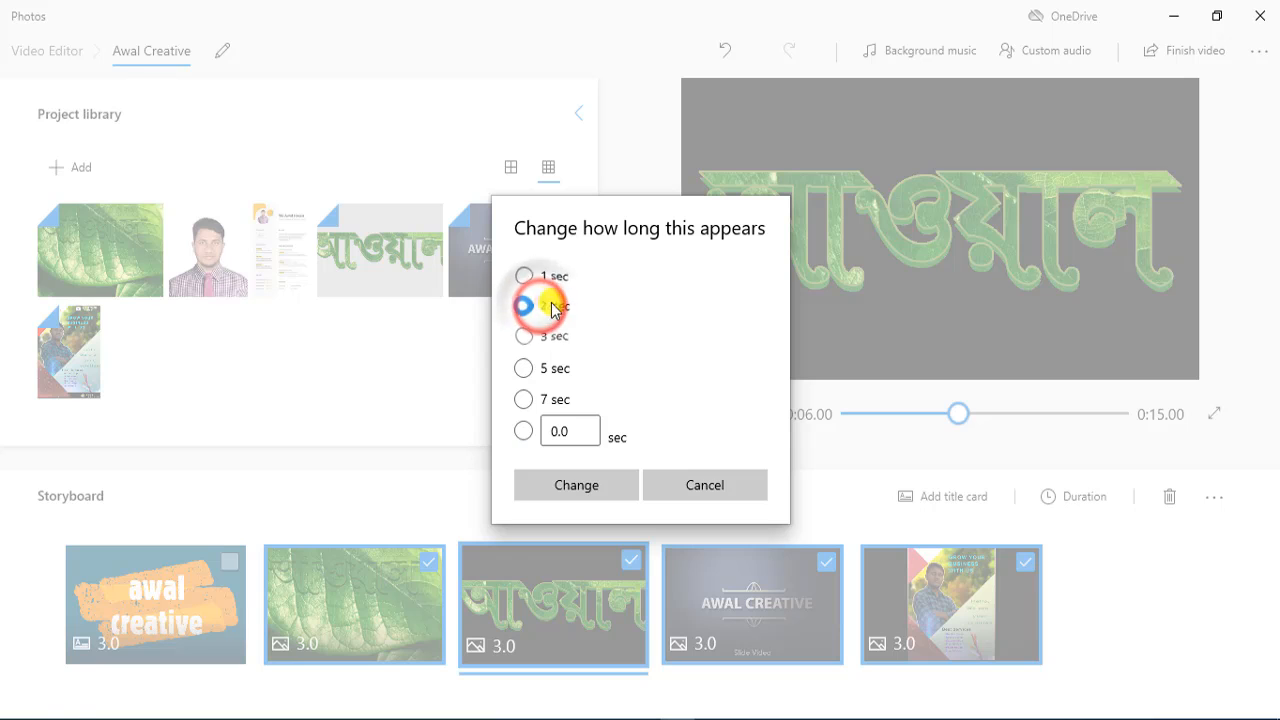
pyautogui.click(588, 488)
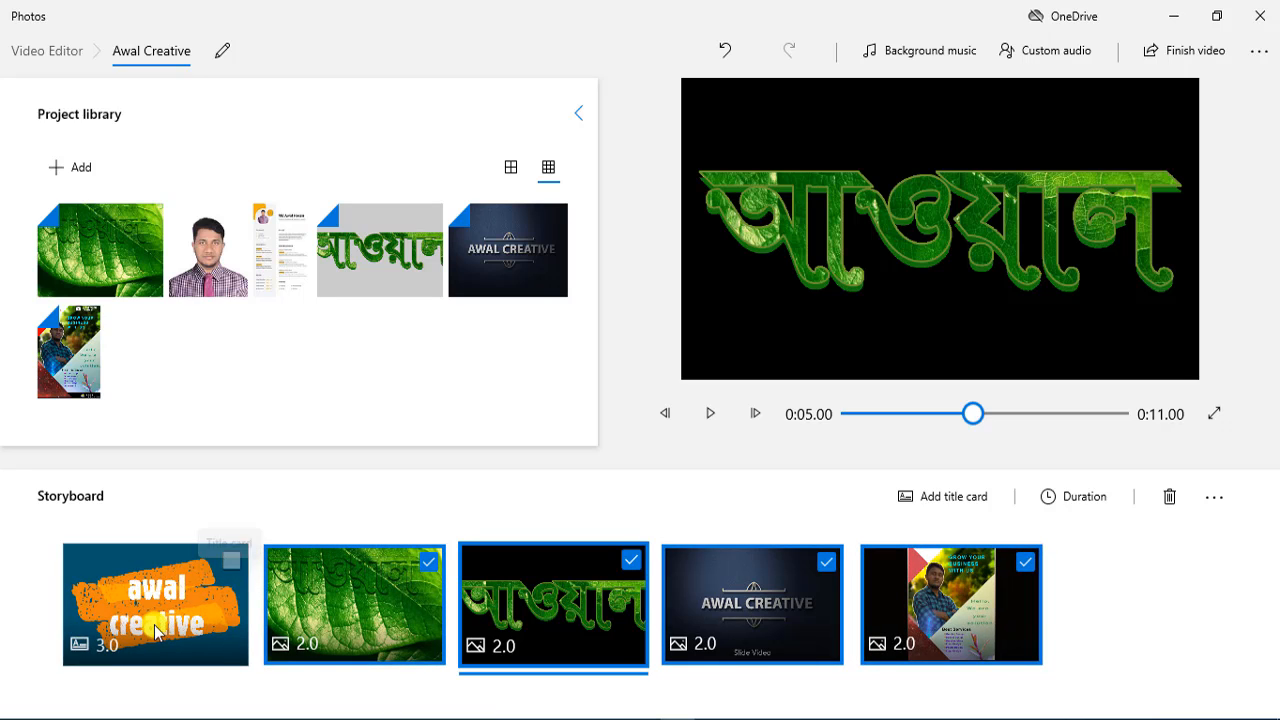
# Include the title card in the selection and set the duration of all five storyboard clips to 4.0 sec
pyautogui.click(231, 560)
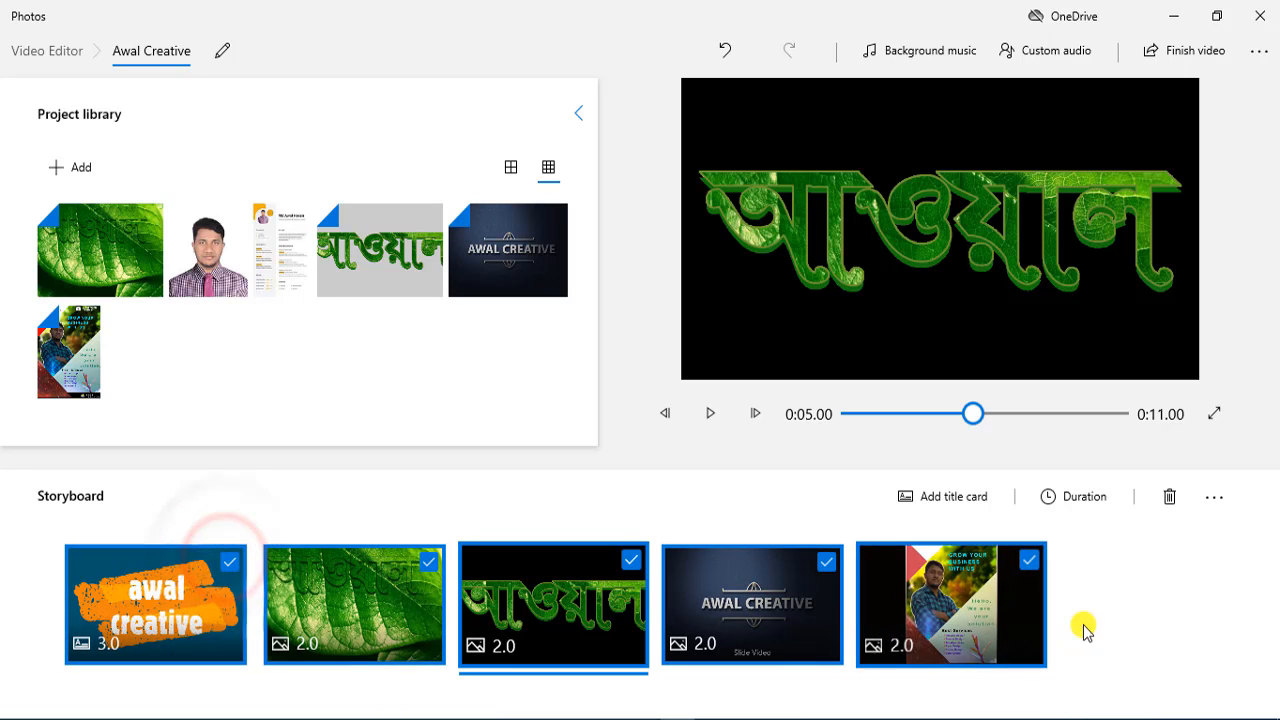
pyautogui.rightClick(566, 563)
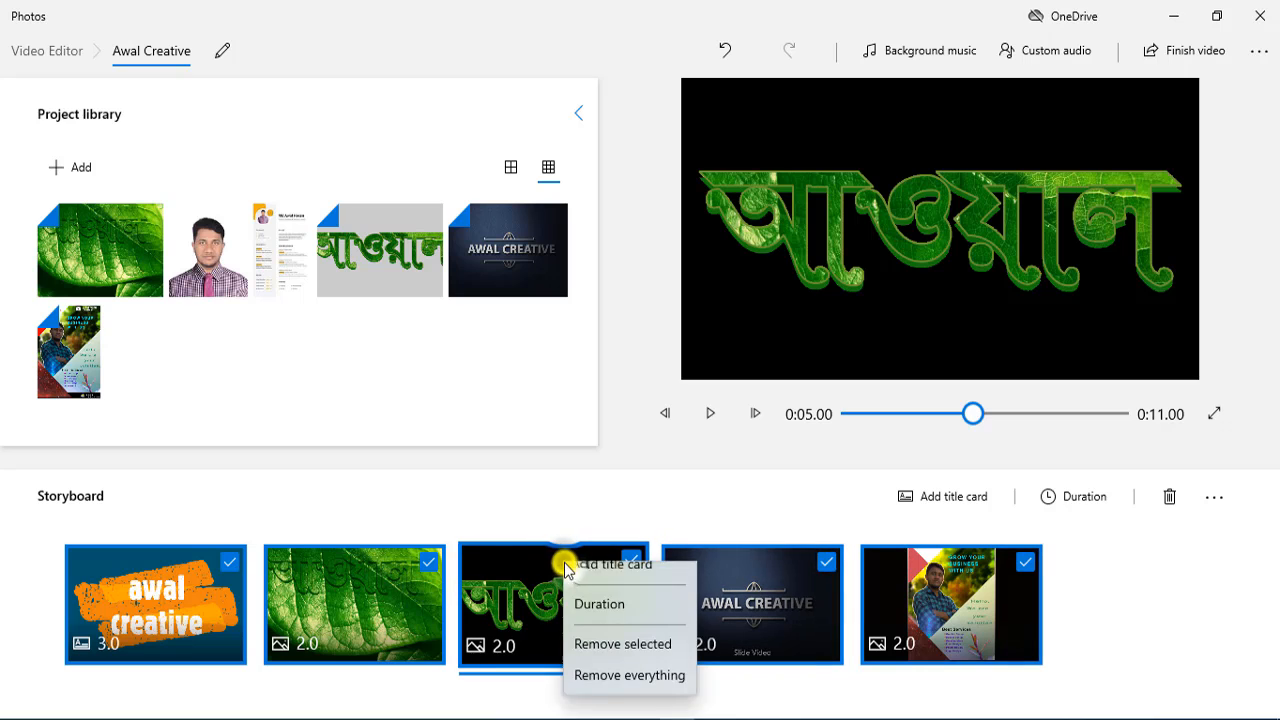
pyautogui.click(600, 620)
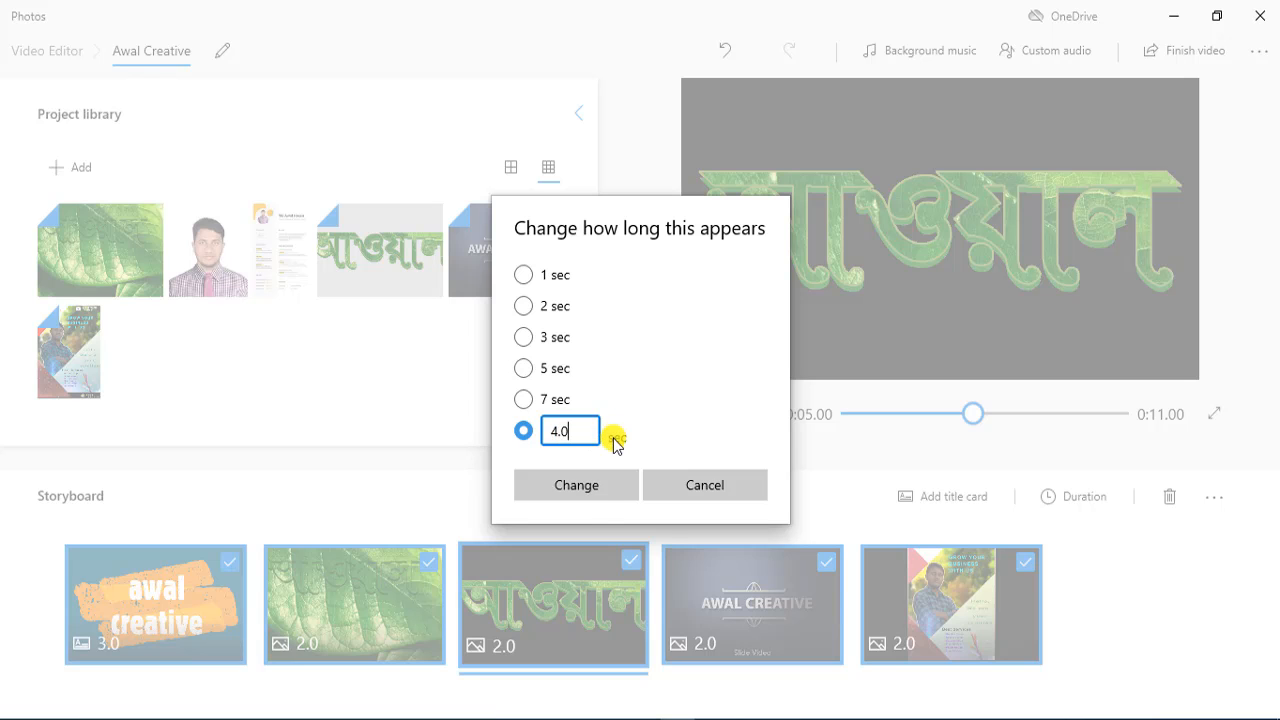
pyautogui.click(586, 486)
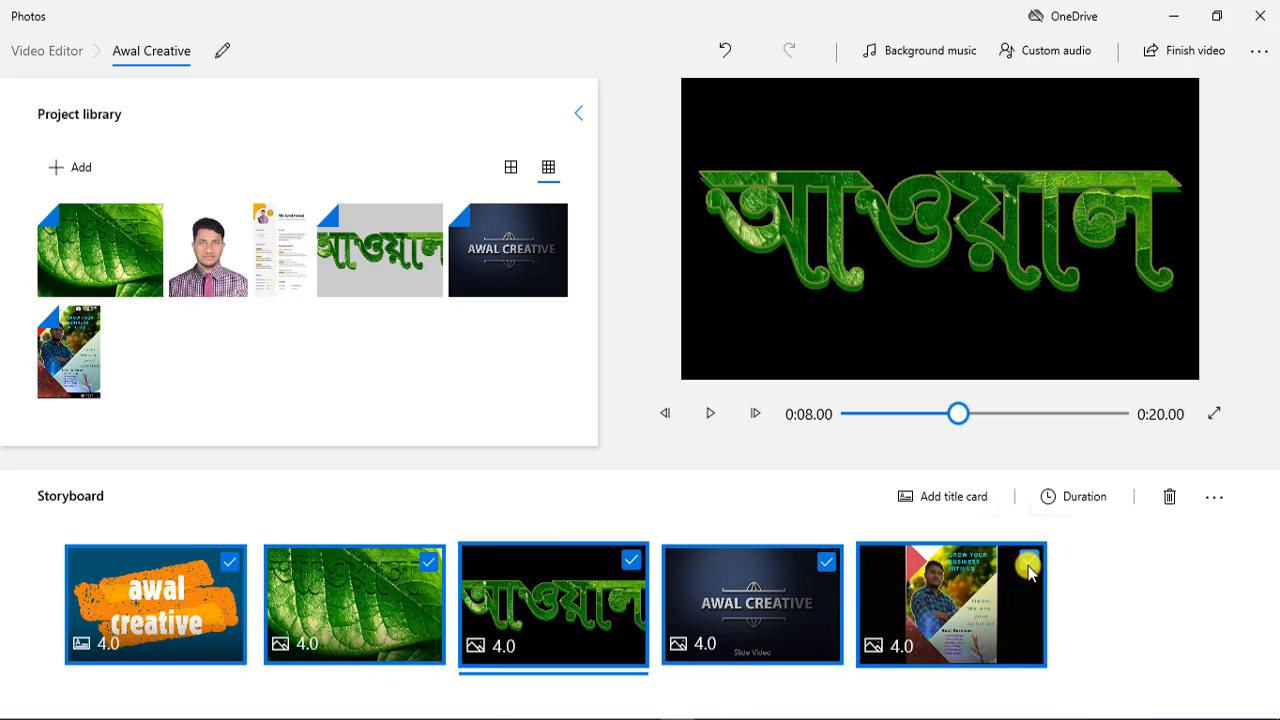
pyautogui.rightClick(562, 545)
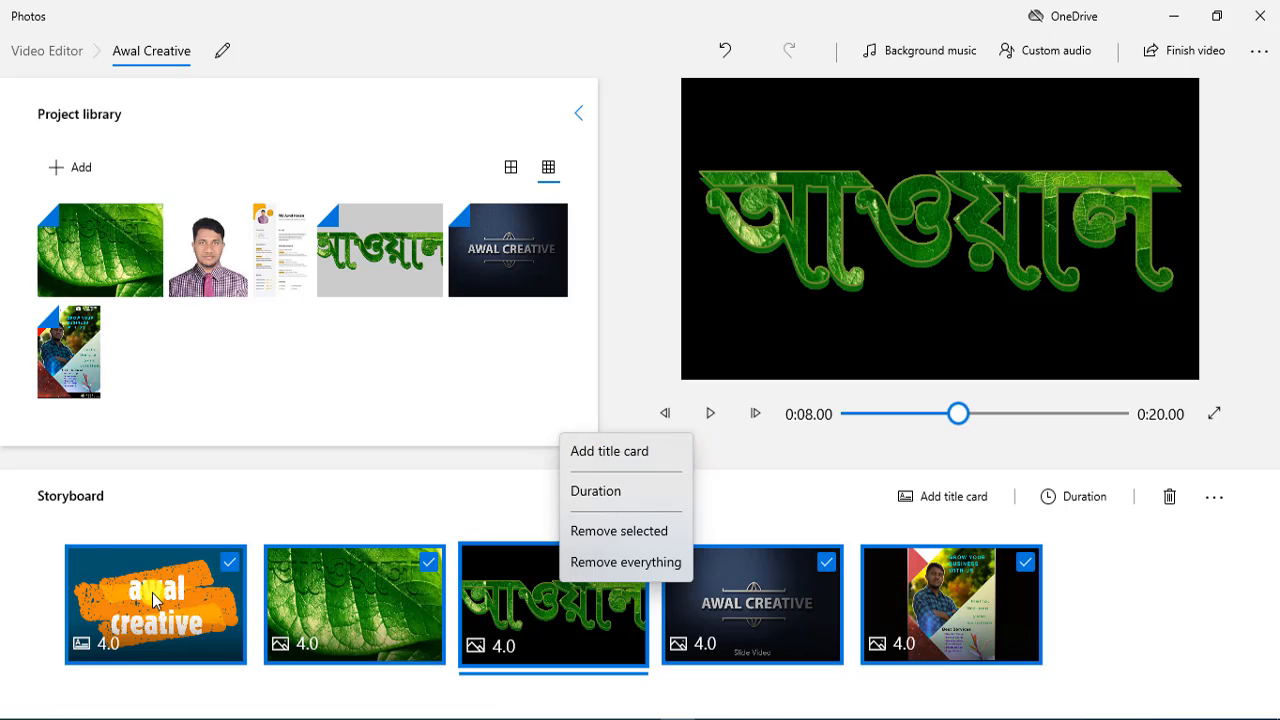
pyautogui.click(443, 505)
pyautogui.click(1128, 594)
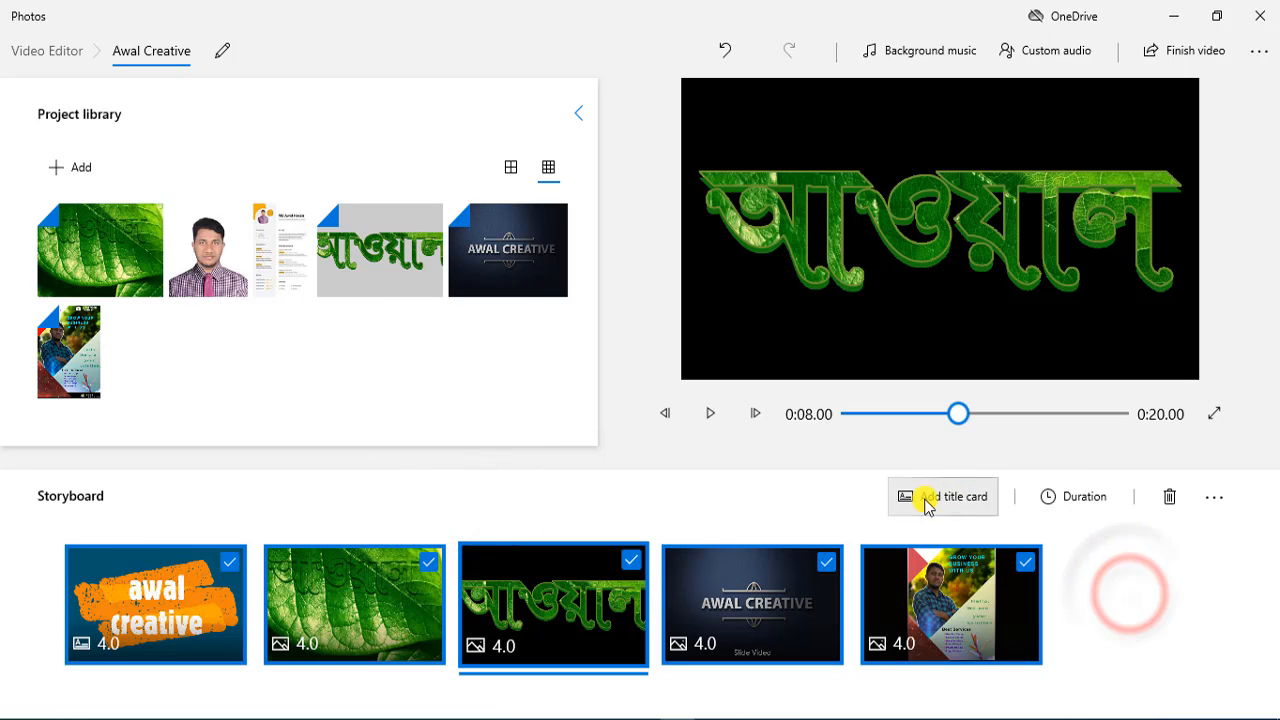
# Clear the selection of all five storyboard clips, including the title card
pyautogui.click(982, 566)
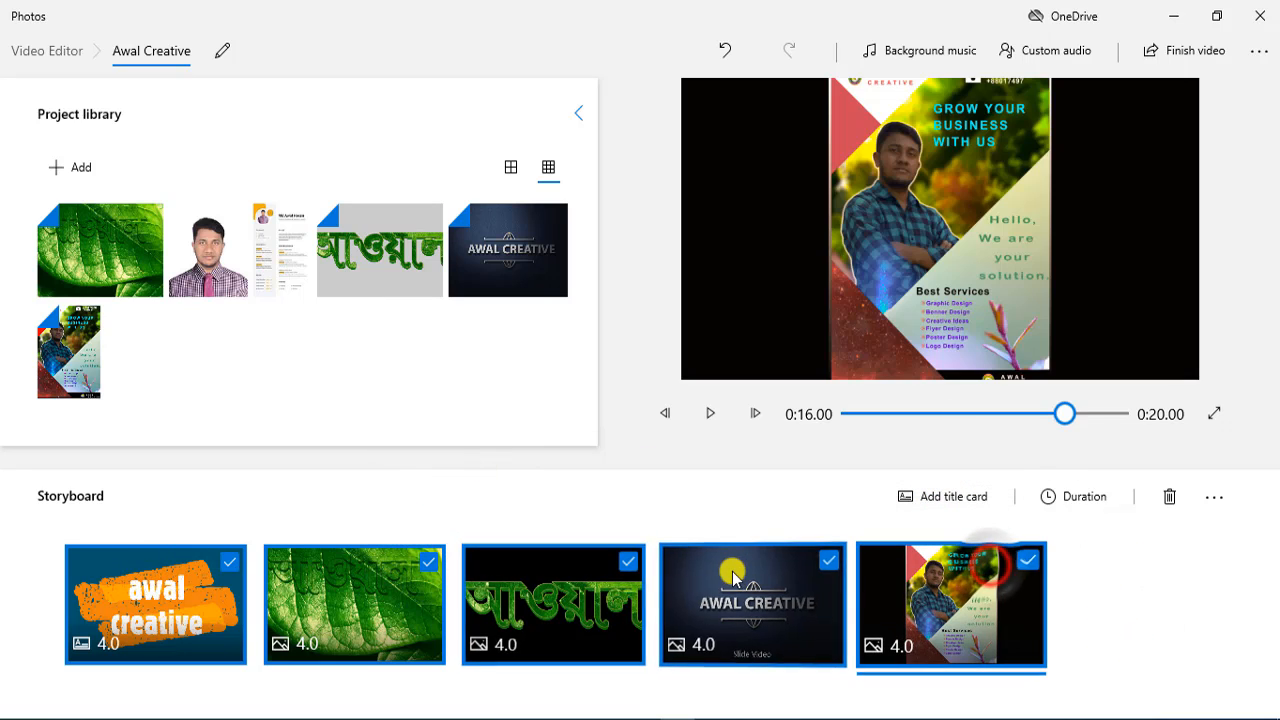
pyautogui.click(829, 560)
pyautogui.click(1028, 561)
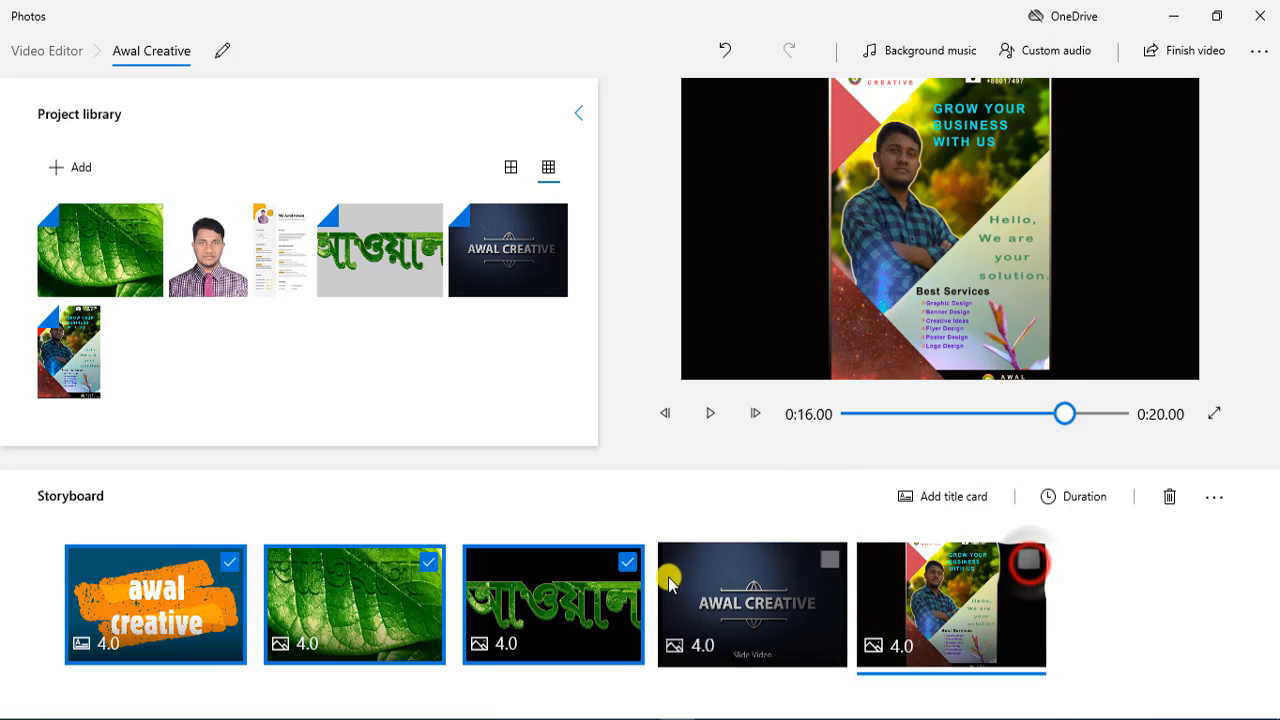
pyautogui.click(629, 562)
pyautogui.click(428, 563)
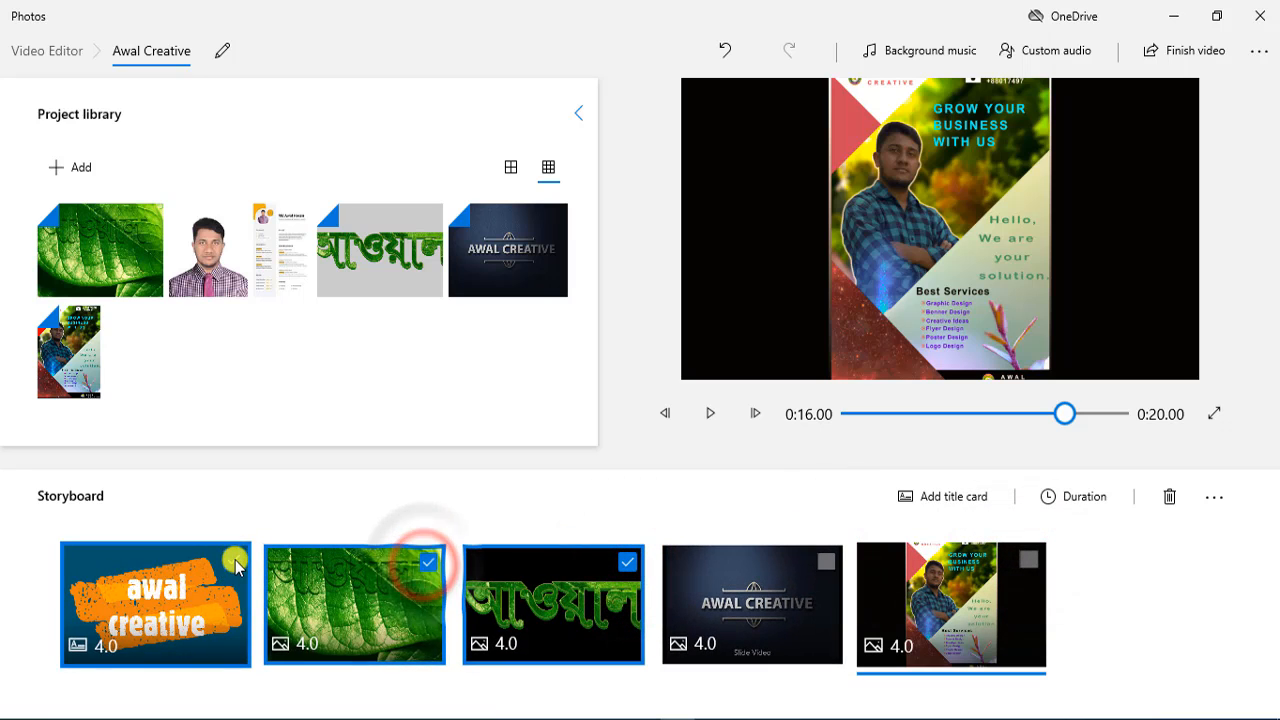
pyautogui.click(234, 560)
pyautogui.click(428, 562)
pyautogui.click(636, 562)
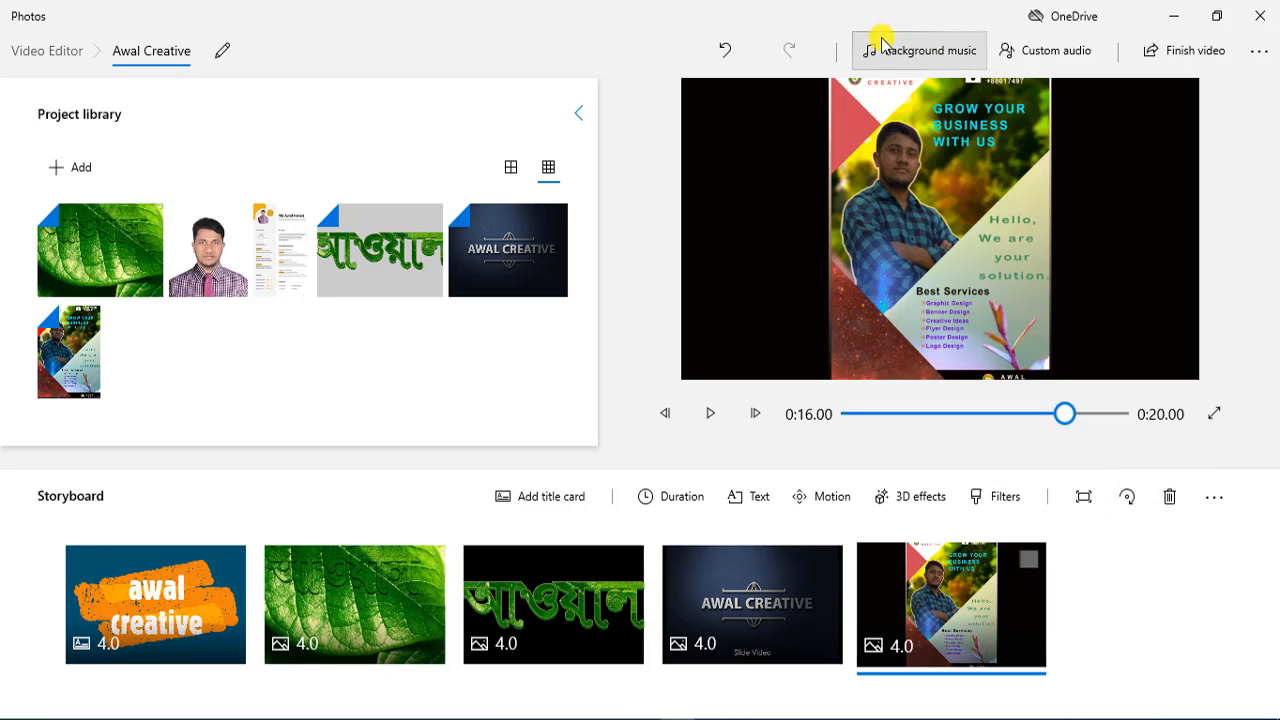
# Review the background music options and accept them with None selected and the music volume at maximum
pyautogui.click(958, 51)
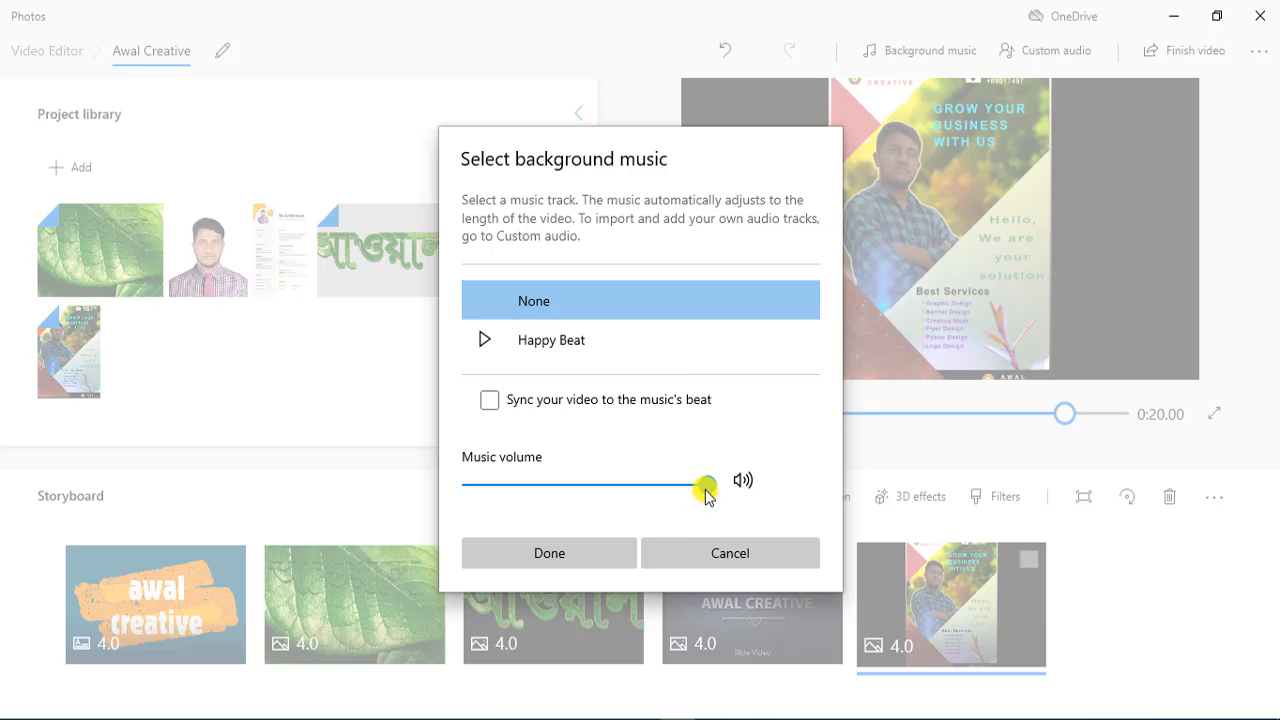
pyautogui.moveTo(705, 484); pyautogui.dragTo(731, 492)
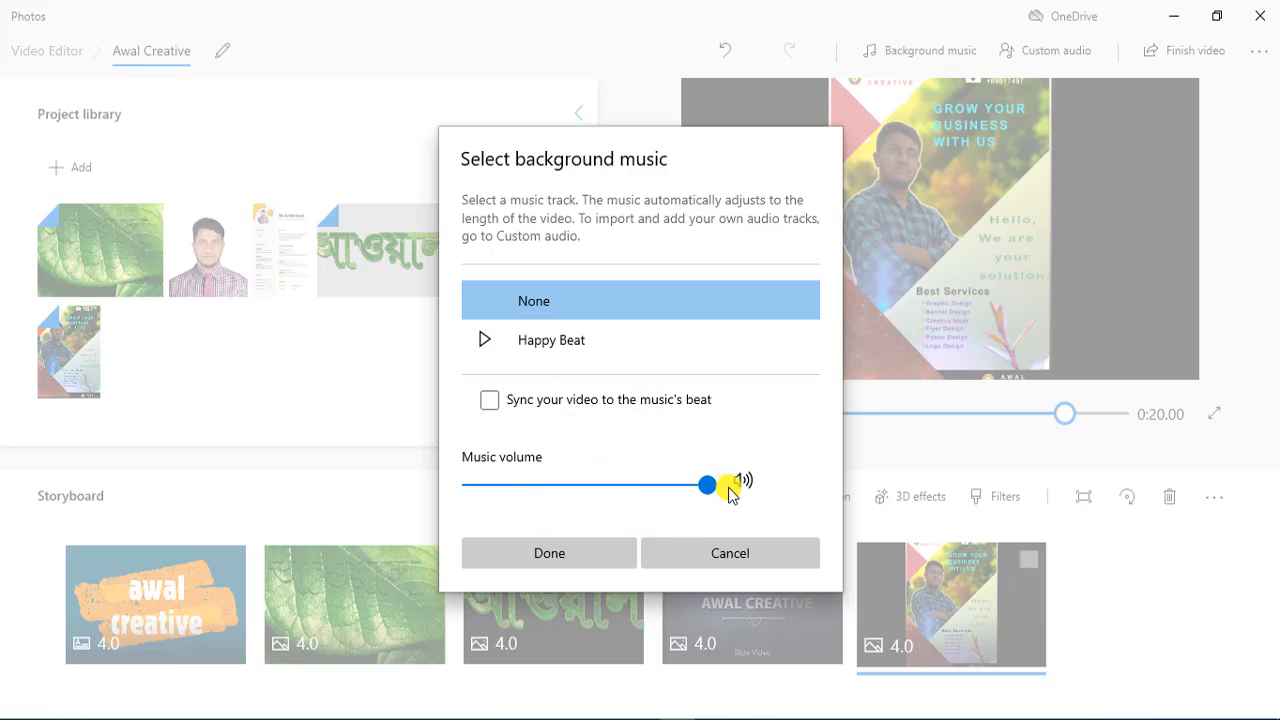
pyautogui.click(549, 558)
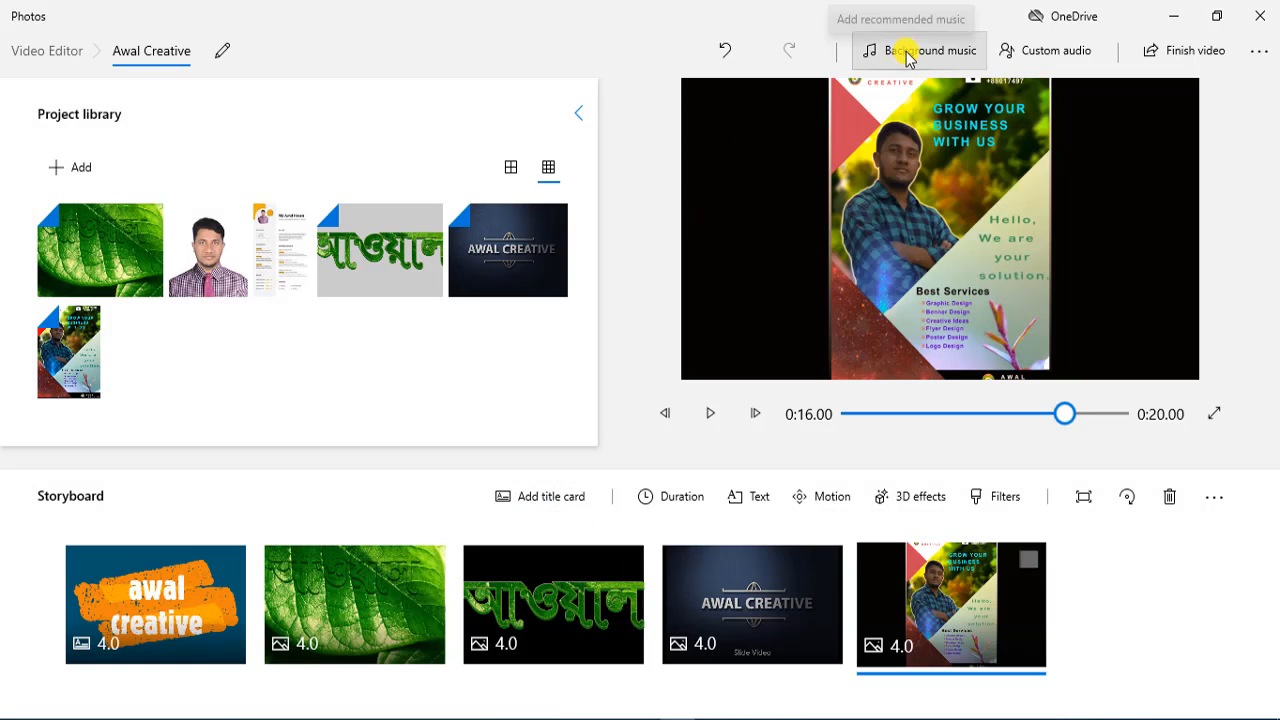
# Add My Video.mp3 from the Desktop to the project as a custom audio track
pyautogui.click(1045, 58)
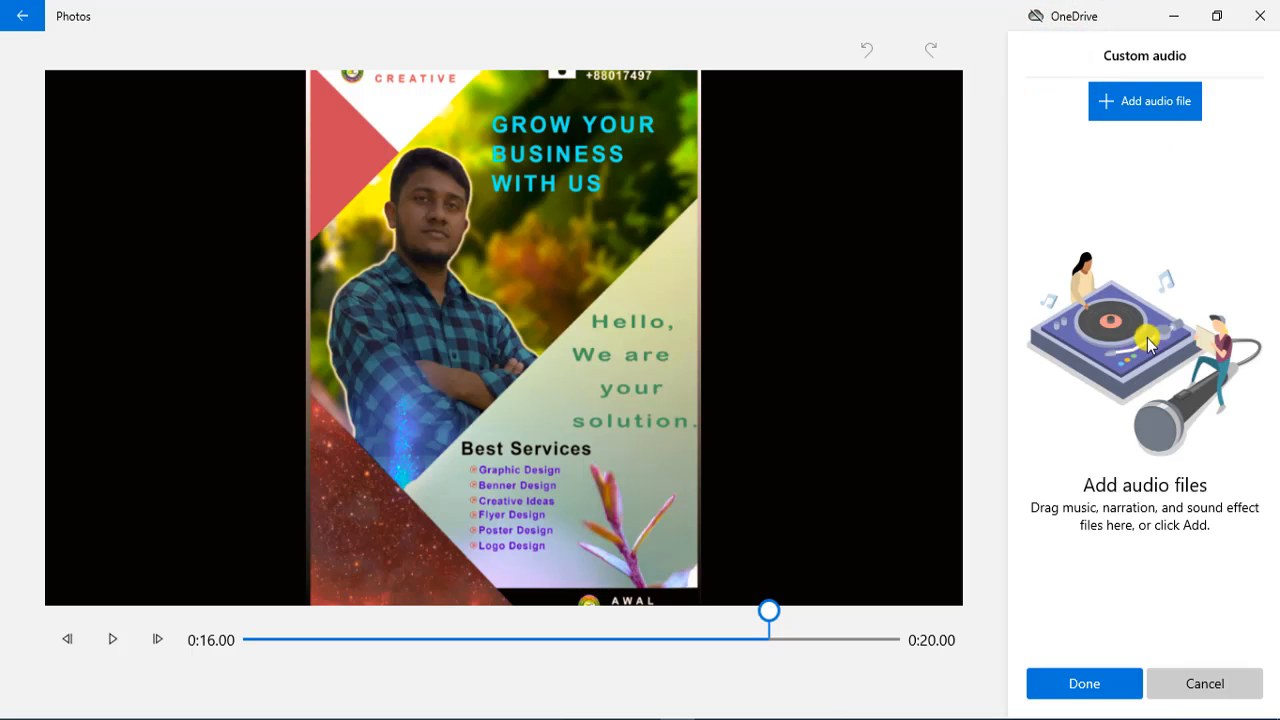
pyautogui.click(1132, 101)
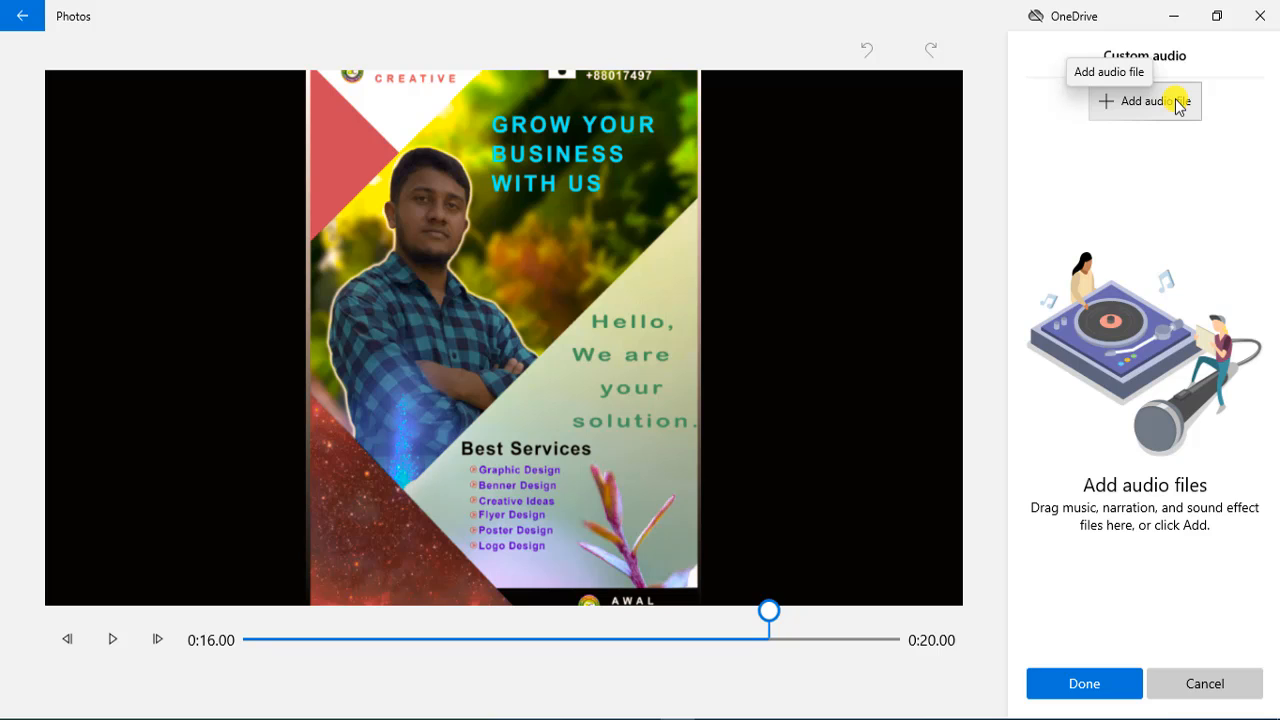
pyautogui.click(1131, 100)
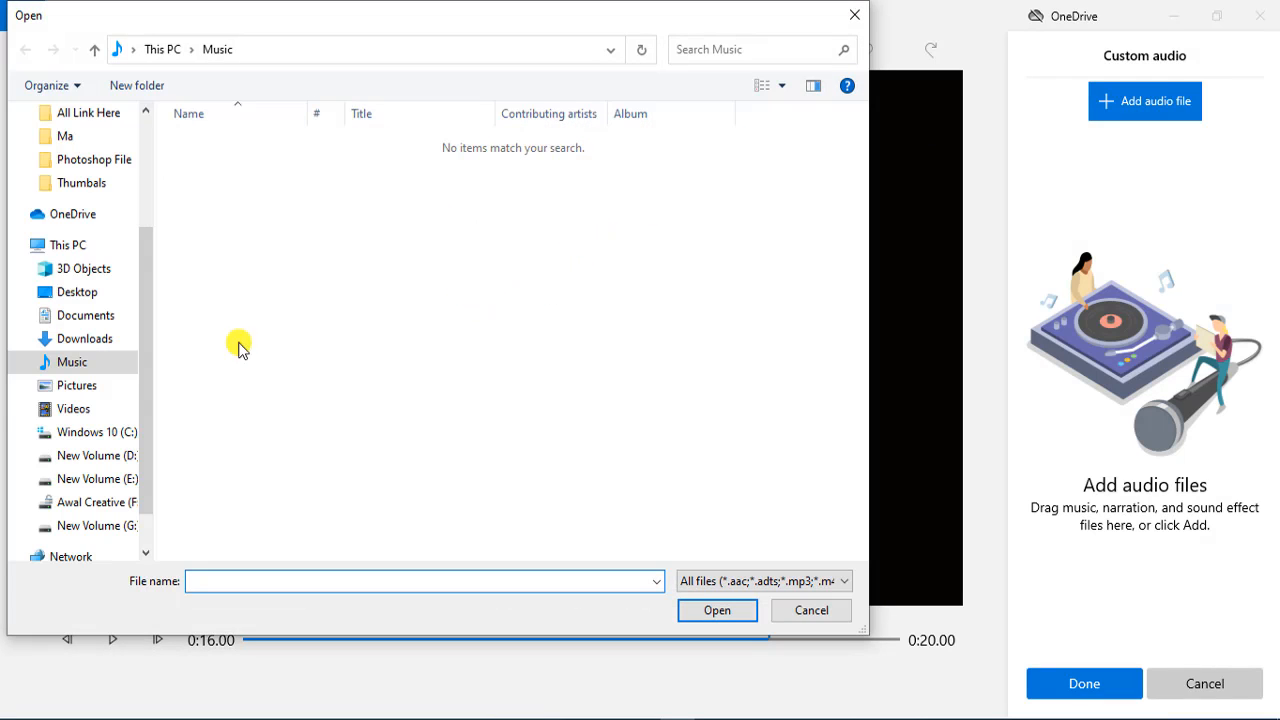
pyautogui.click(66, 291)
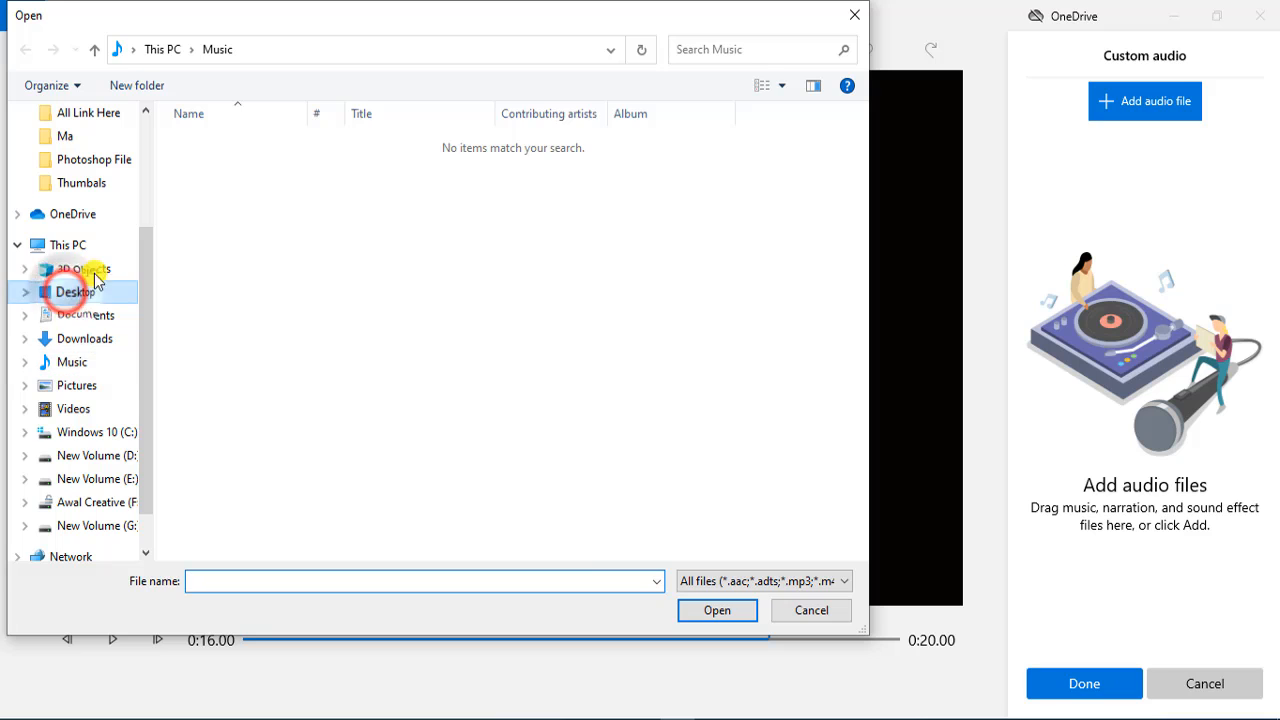
pyautogui.click(498, 172)
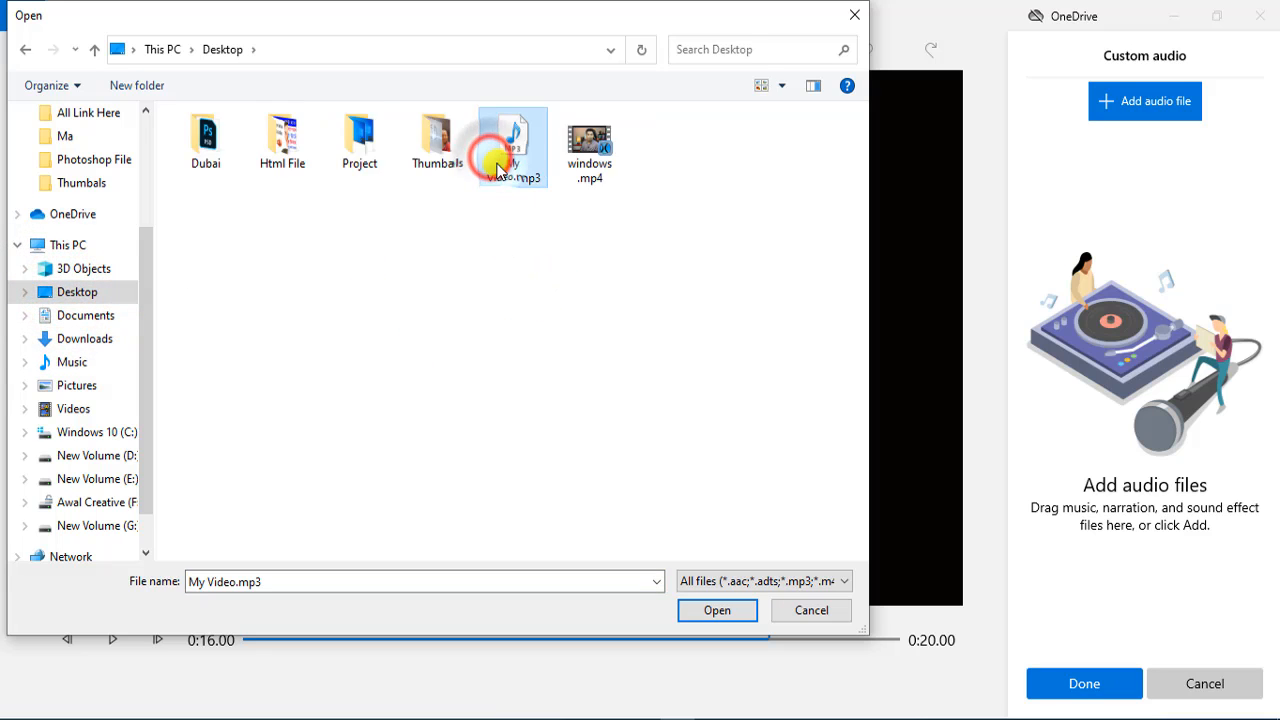
pyautogui.click(717, 612)
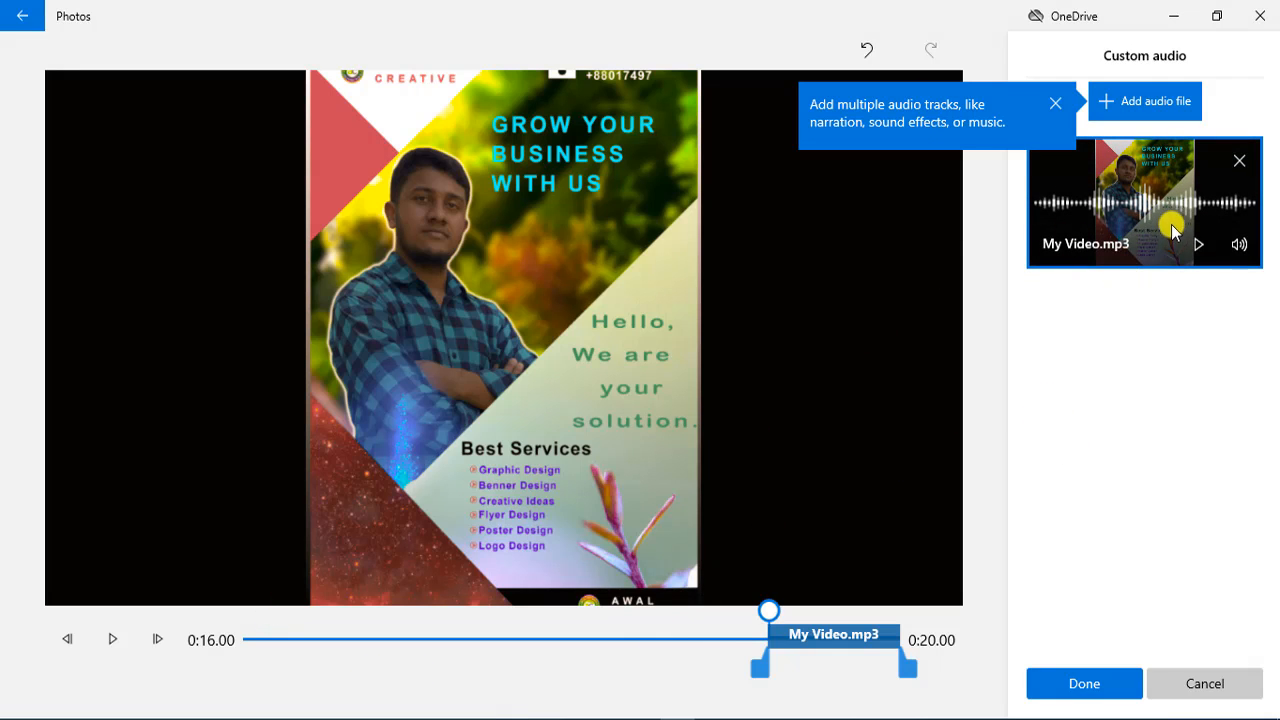
# Preview the My Video.mp3 track briefly, pause it and apply the custom audio to the video
pyautogui.click(1199, 244)
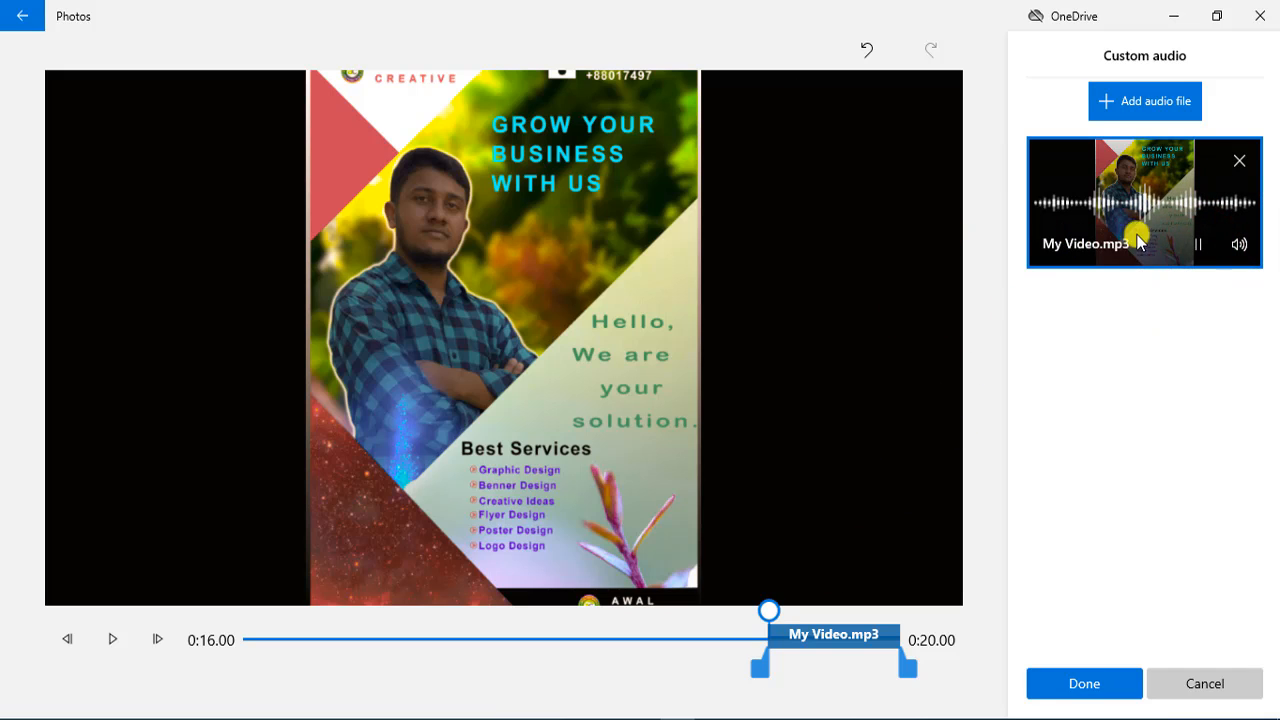
pyautogui.click(1197, 245)
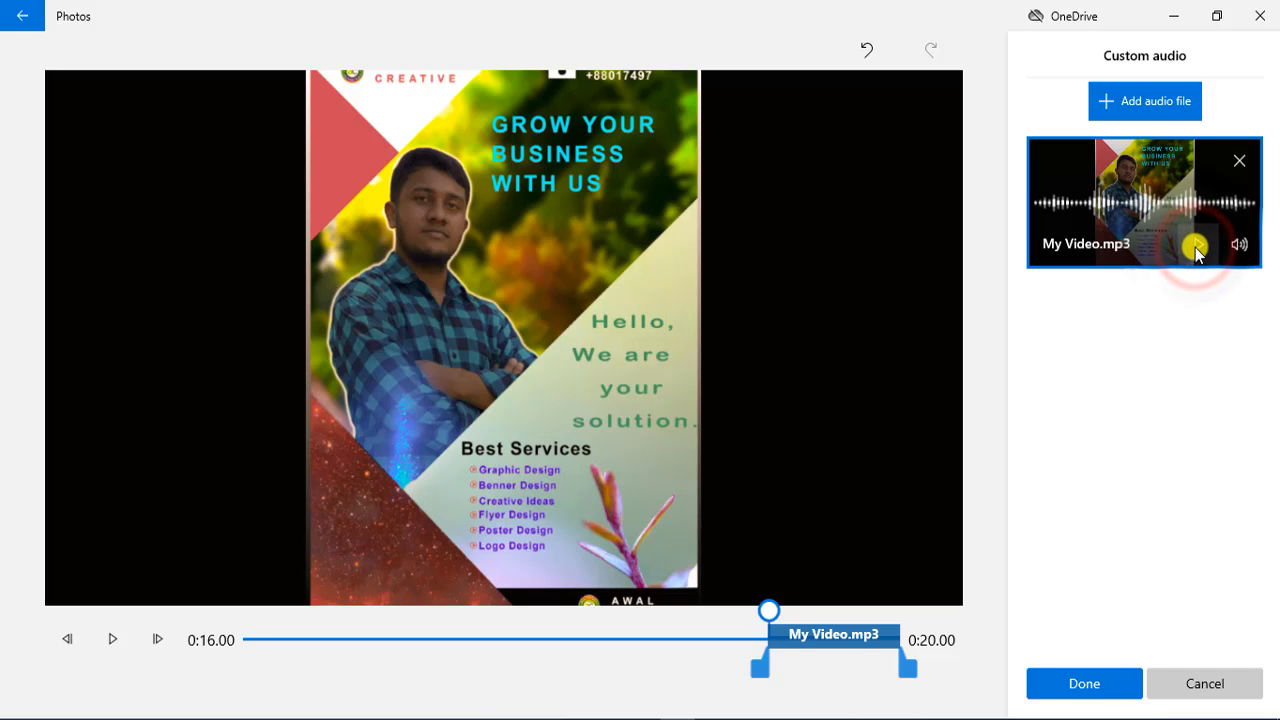
pyautogui.click(1083, 688)
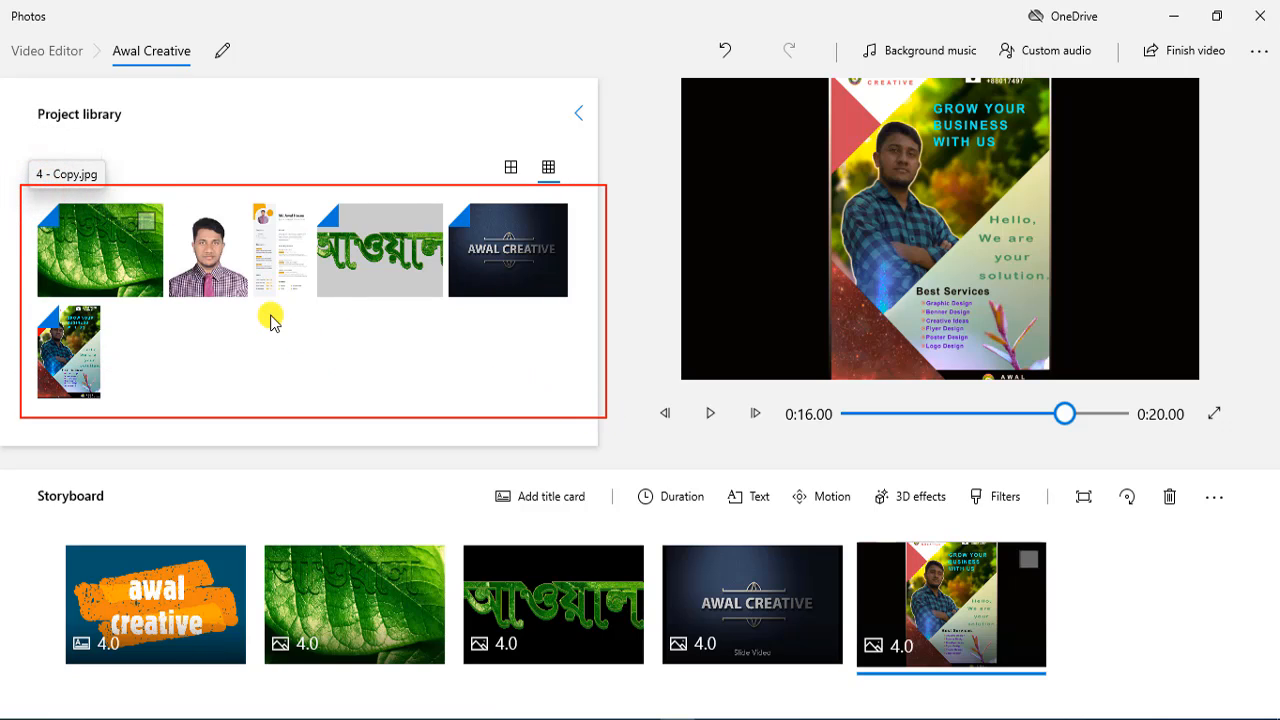
# Look through the project library with larger thumbnails and return it to the small thumbnail view
pyautogui.click(512, 166)
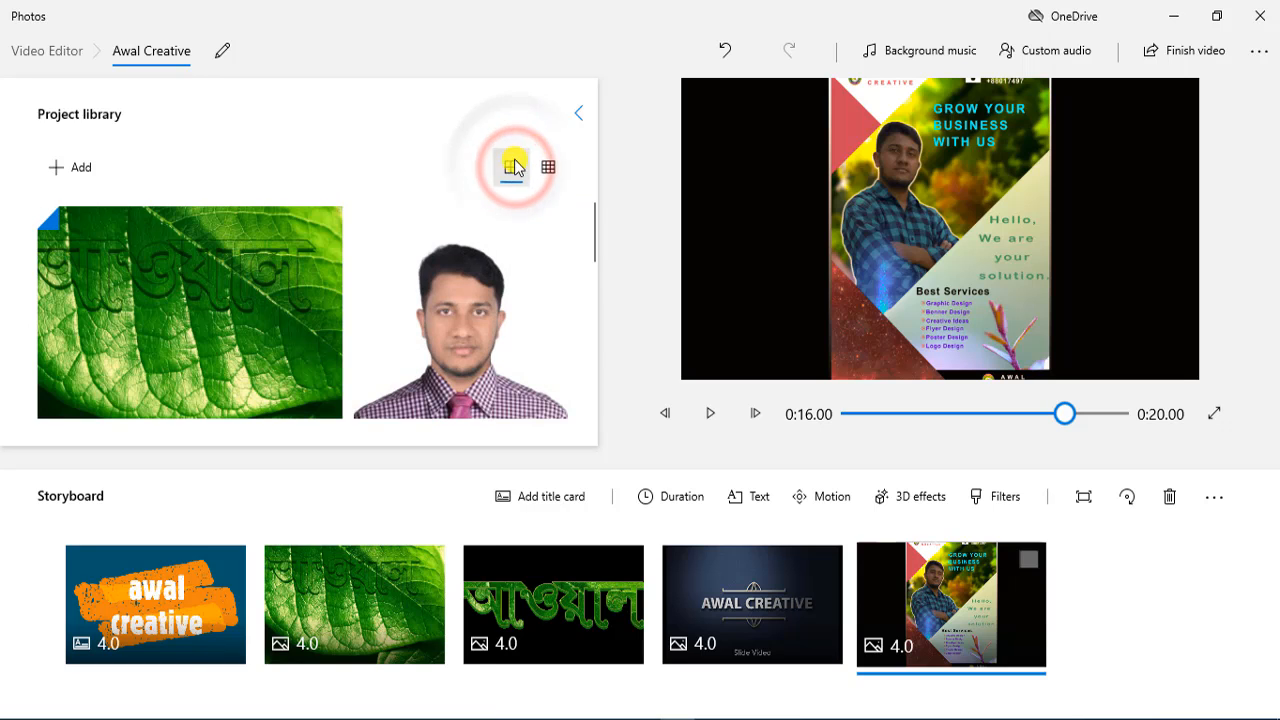
pyautogui.scroll(-10, 443, 340)
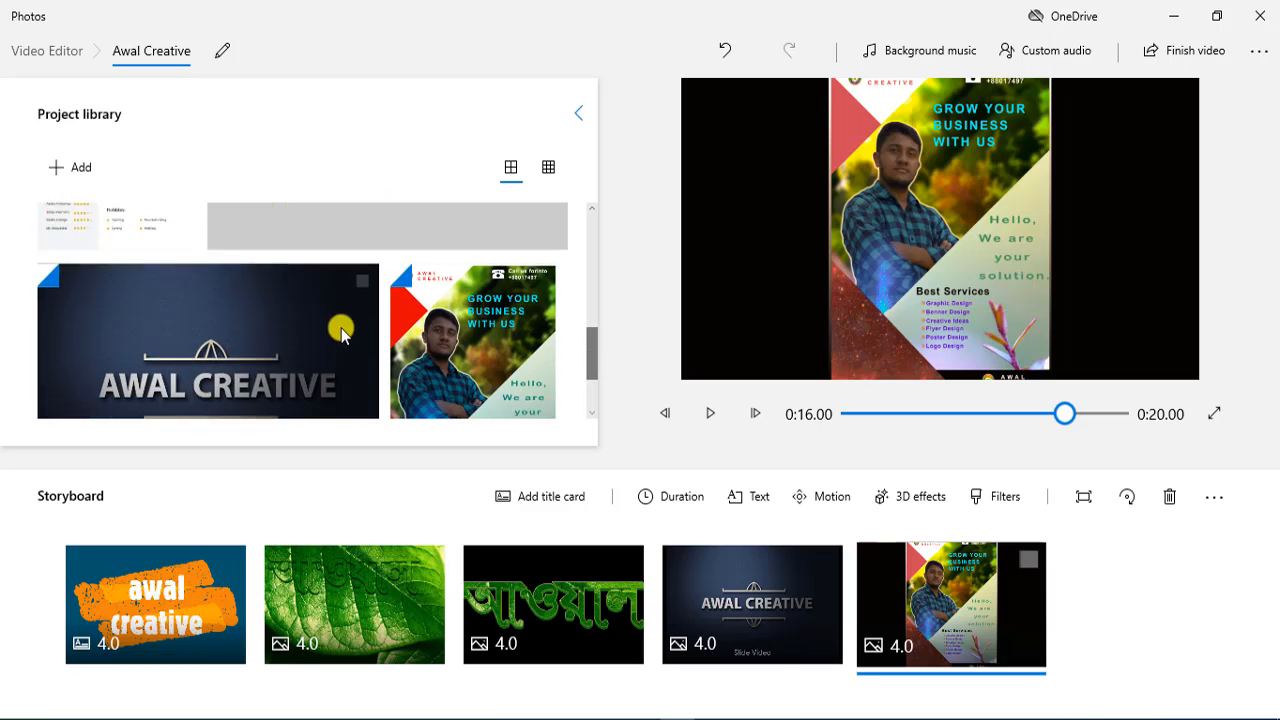
pyautogui.moveTo(594, 366); pyautogui.dragTo(594, 200)
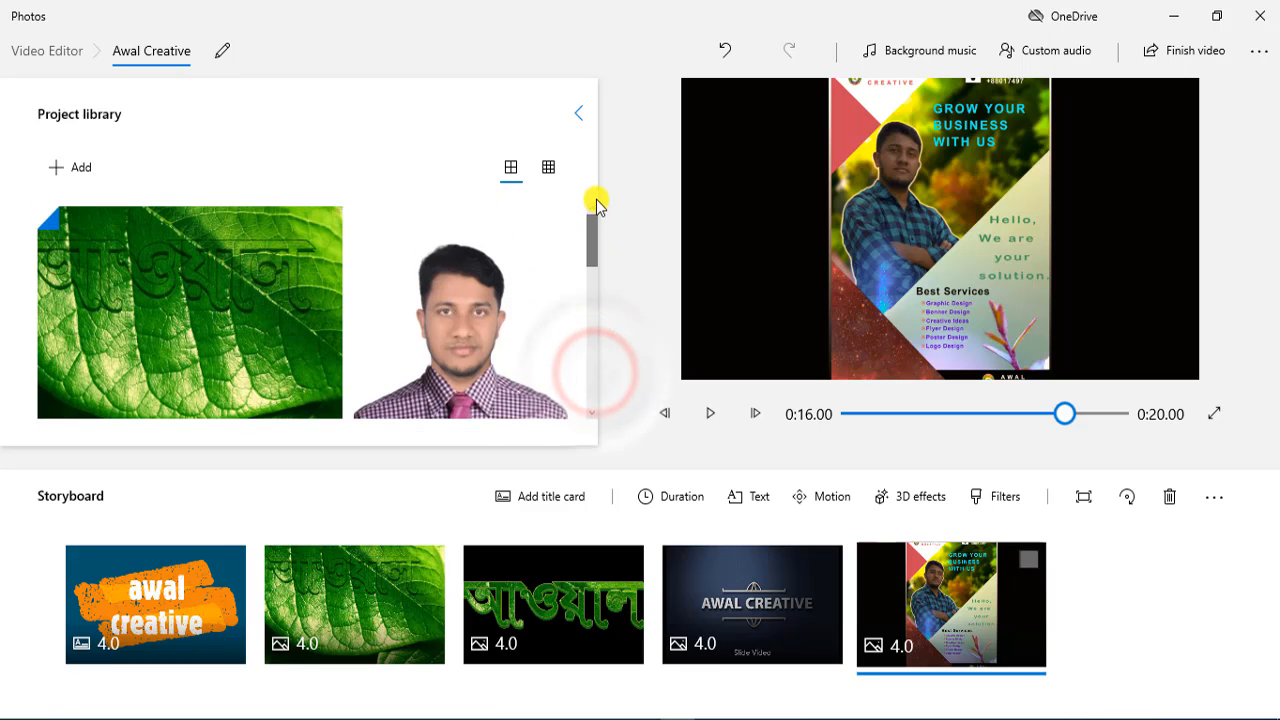
pyautogui.click(545, 170)
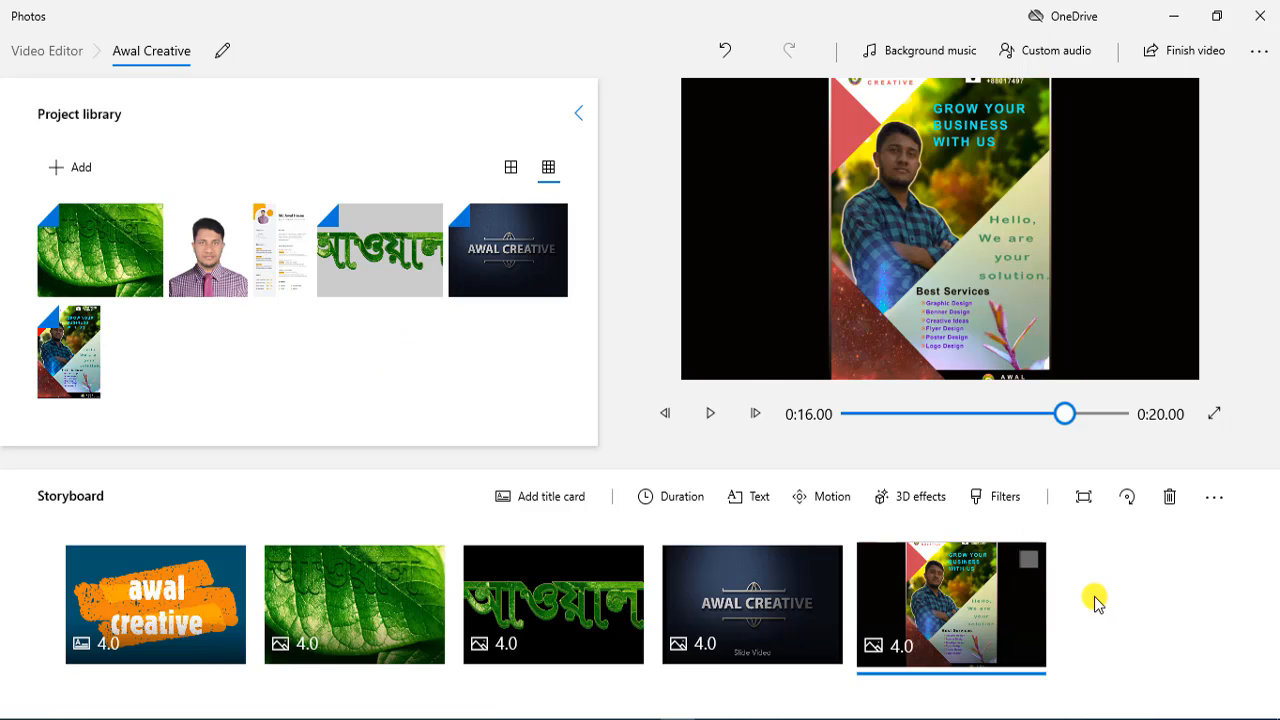
# Import the Part-01 graphic design course thumbnail from this PC's Desktop folder Thumbals into the project library
pyautogui.click(66, 168)
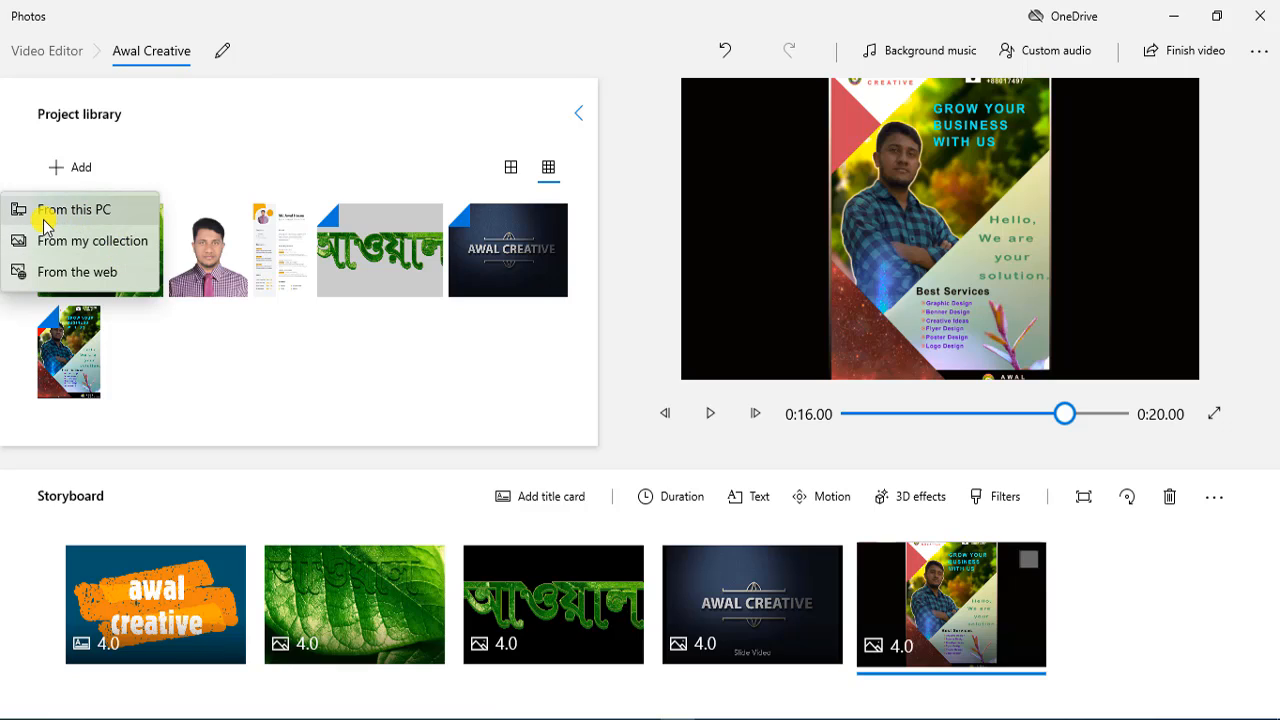
pyautogui.click(116, 214)
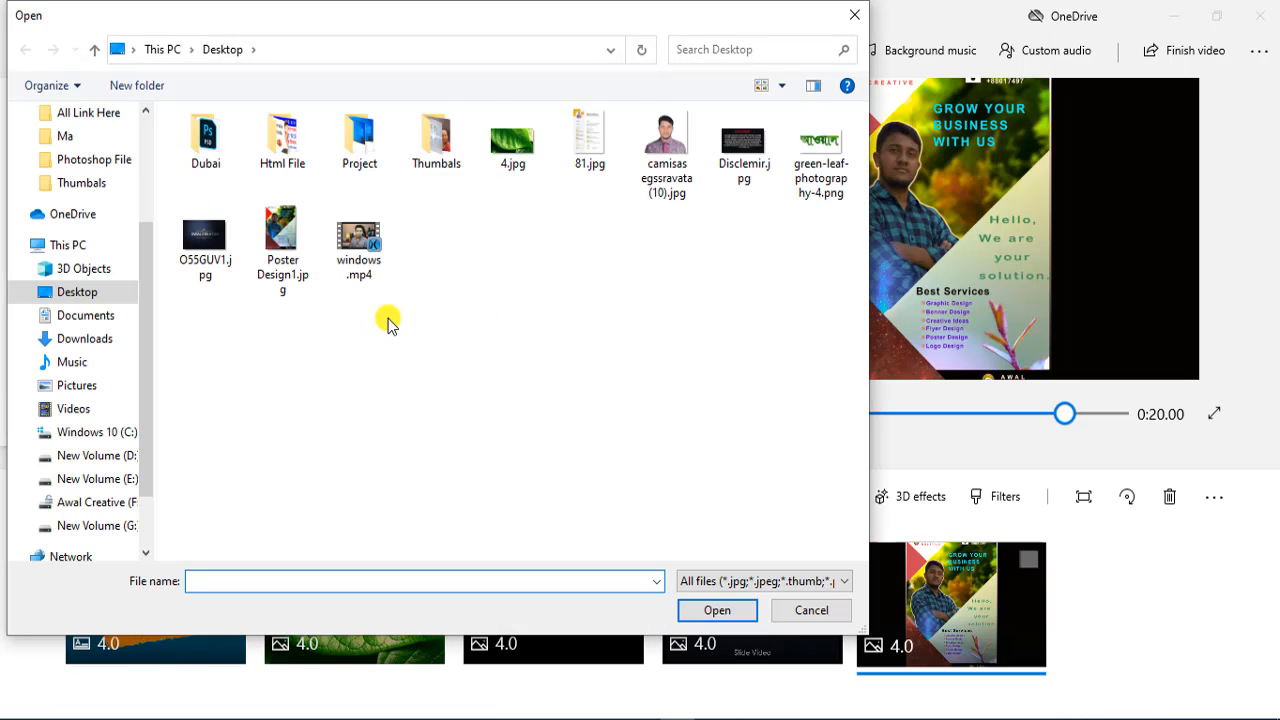
pyautogui.doubleClick(434, 140)
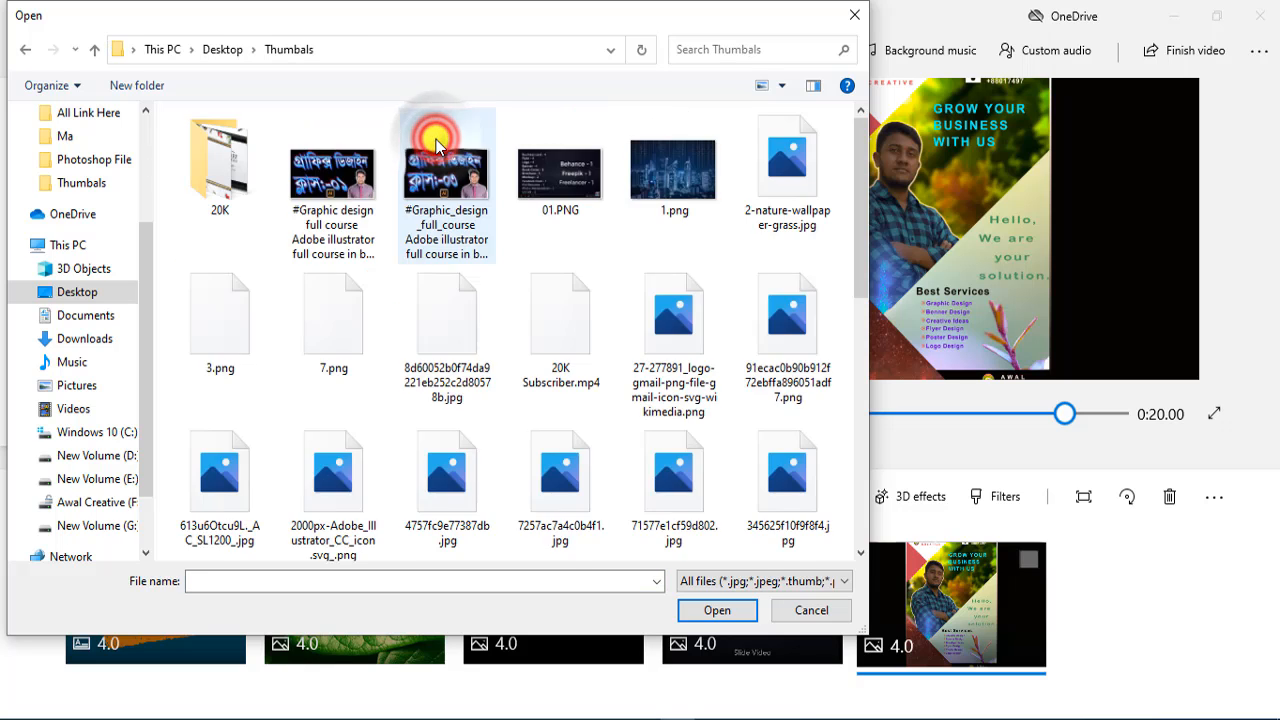
pyautogui.click(785, 180)
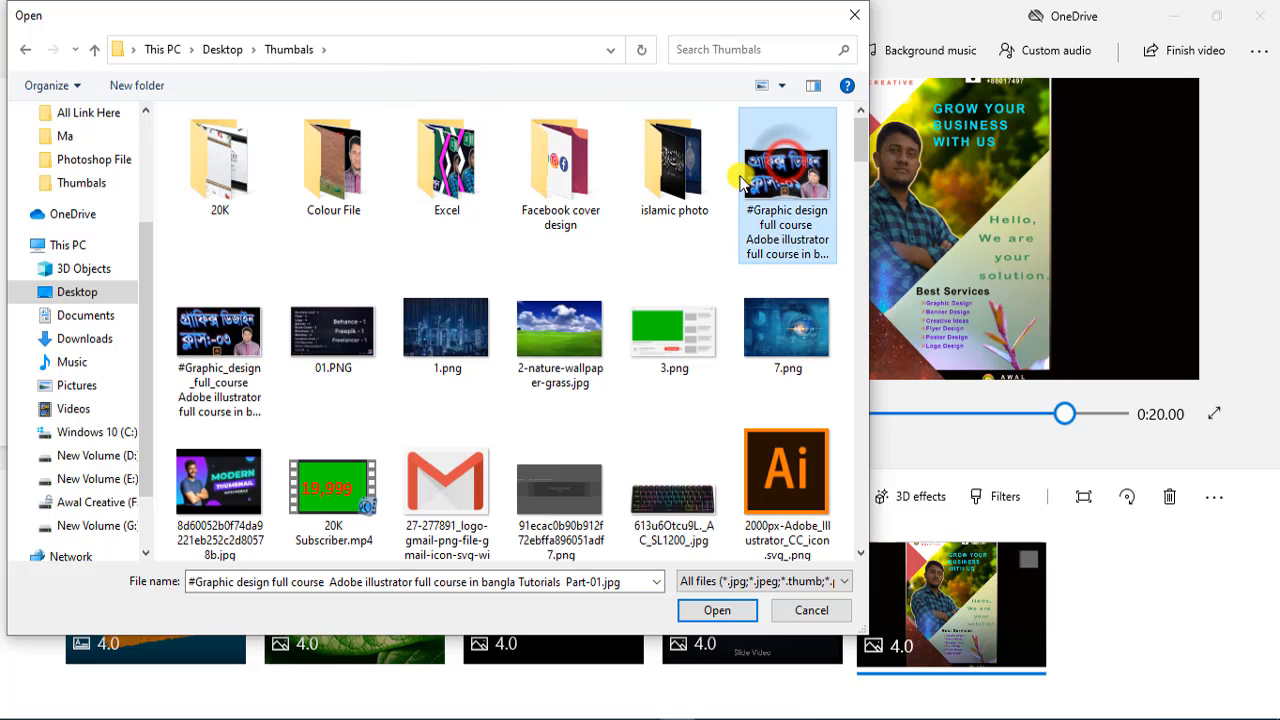
pyautogui.click(716, 611)
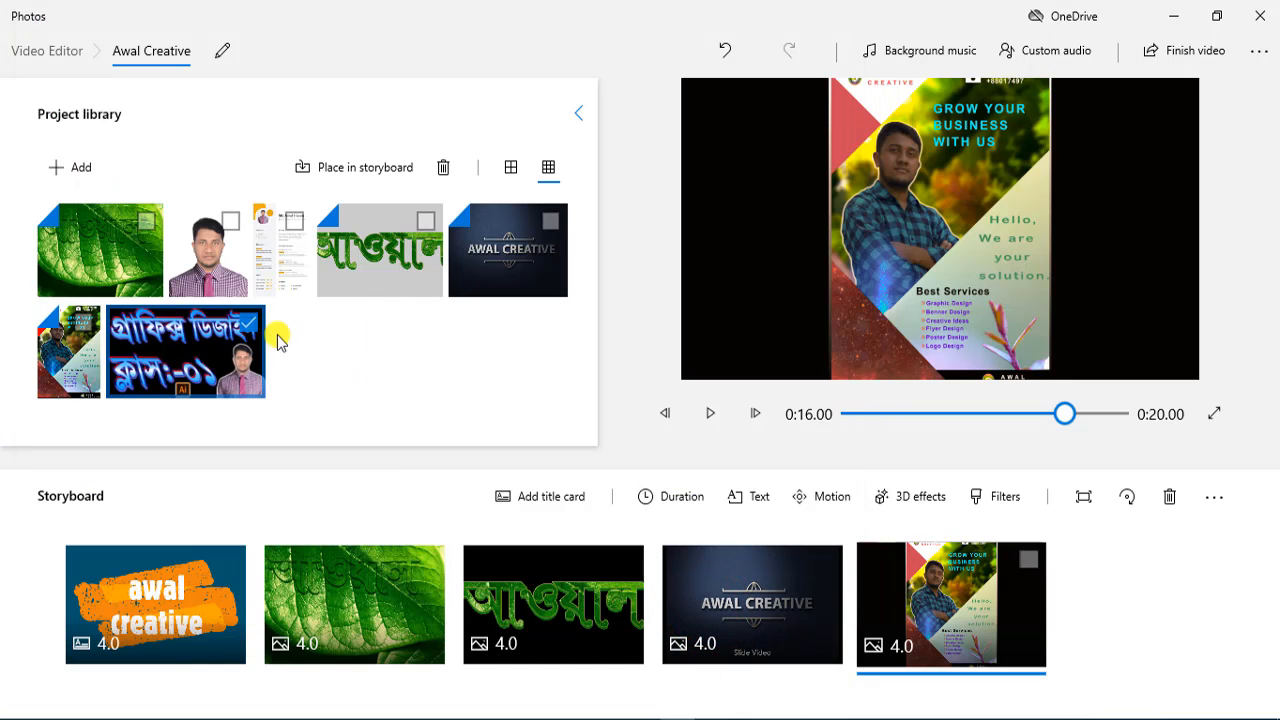
# Place the imported course image at the end of the storyboard and move the AWAL CREATIVE logo clip after it
pyautogui.moveTo(168, 350); pyautogui.dragTo(1140, 616)
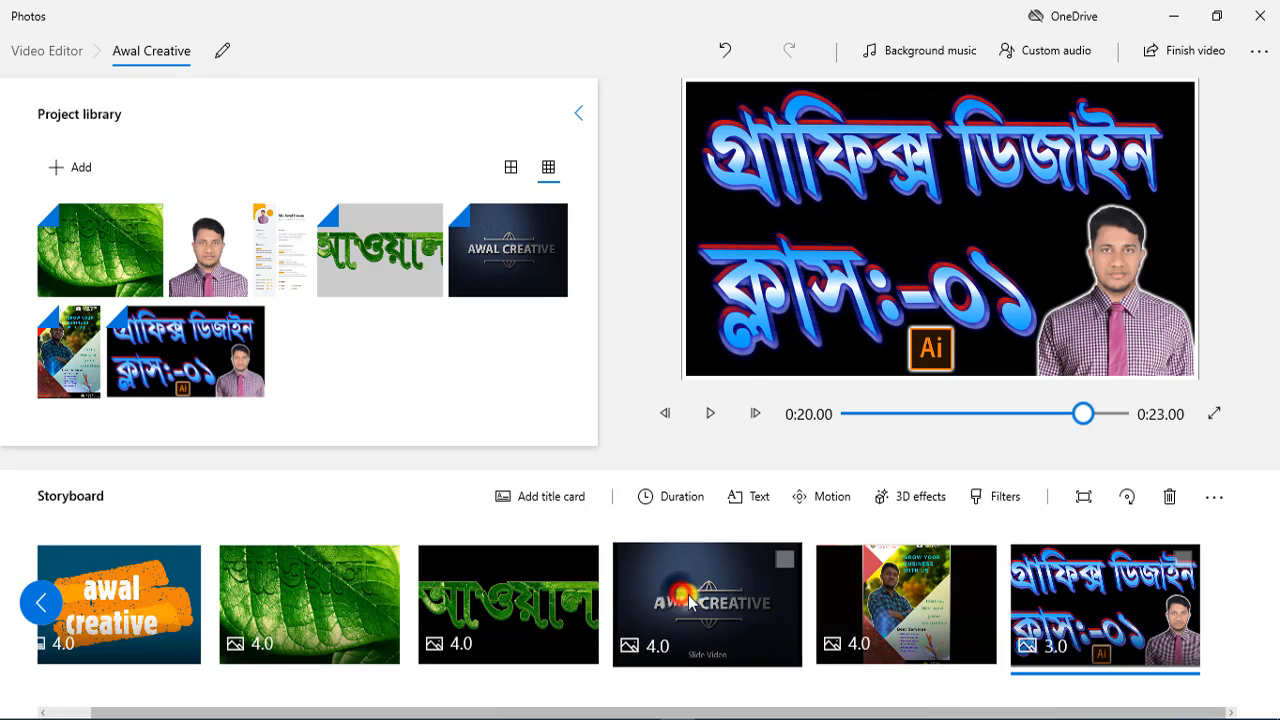
pyautogui.moveTo(689, 600); pyautogui.dragTo(1168, 628)
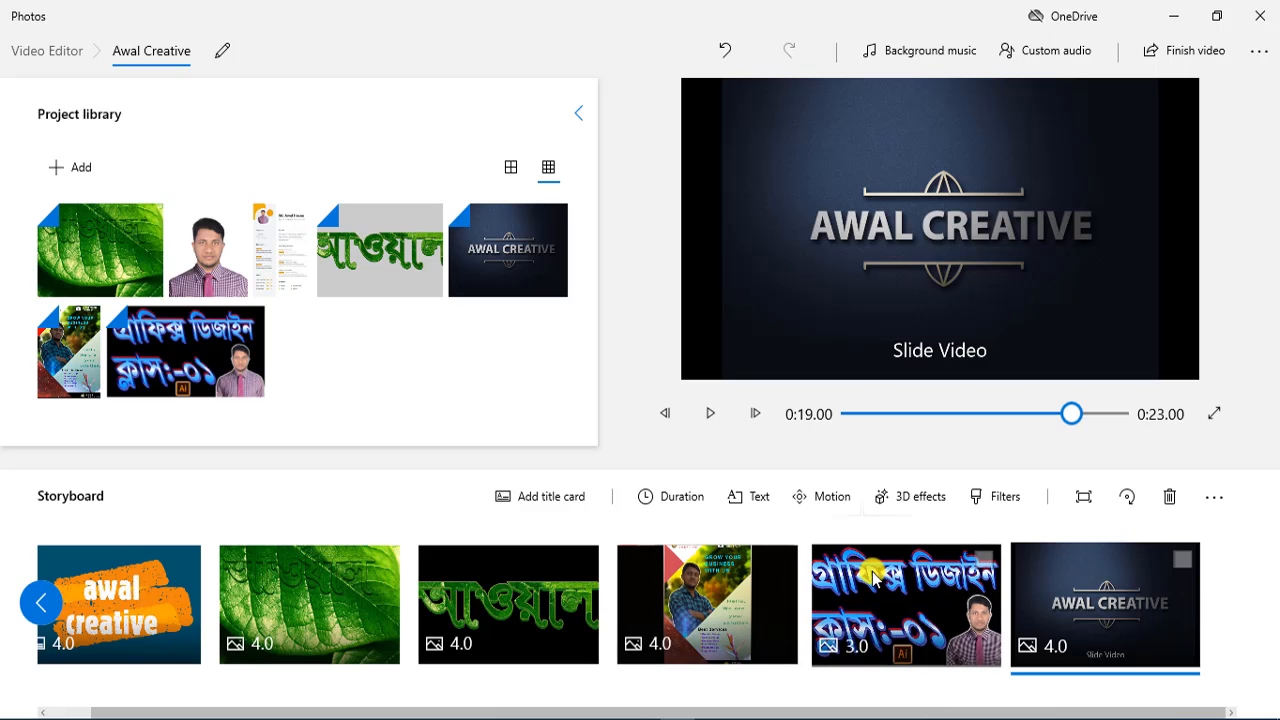
# Apply the Fireworks 3D effect to the course image clip and enlarge the effect from its lower corner
pyautogui.click(932, 602)
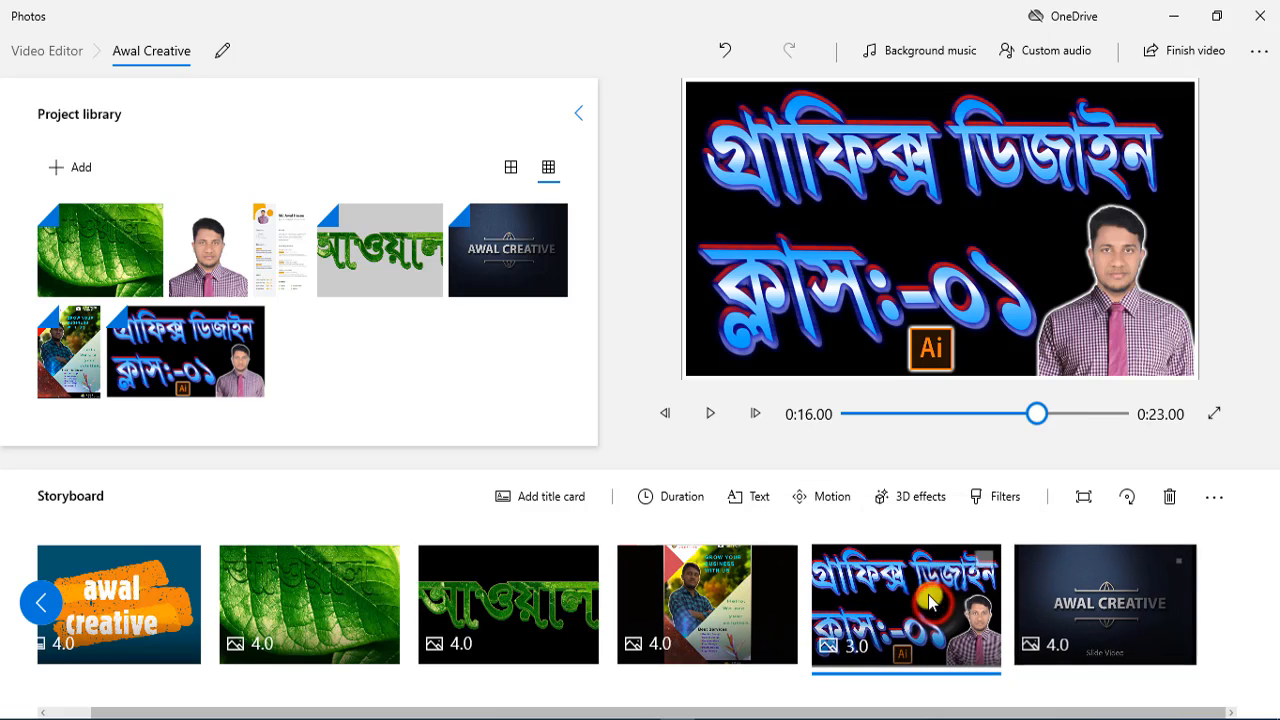
pyautogui.click(926, 500)
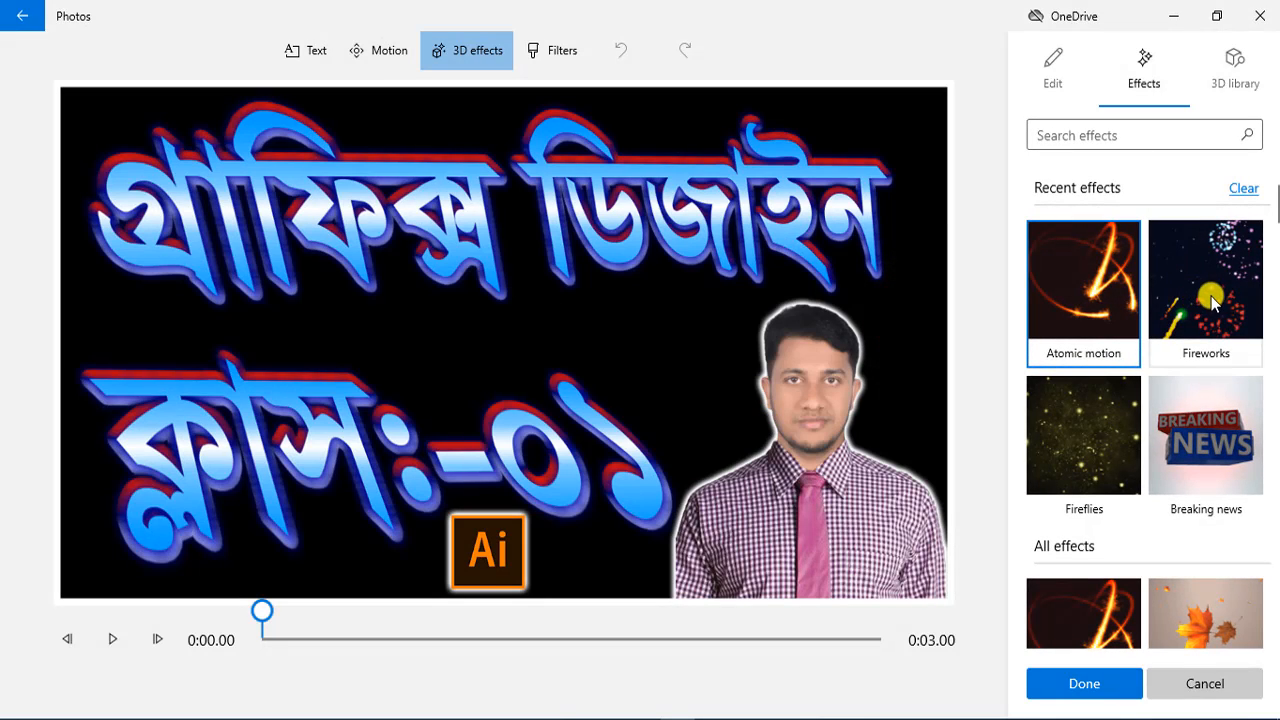
pyautogui.click(1211, 298)
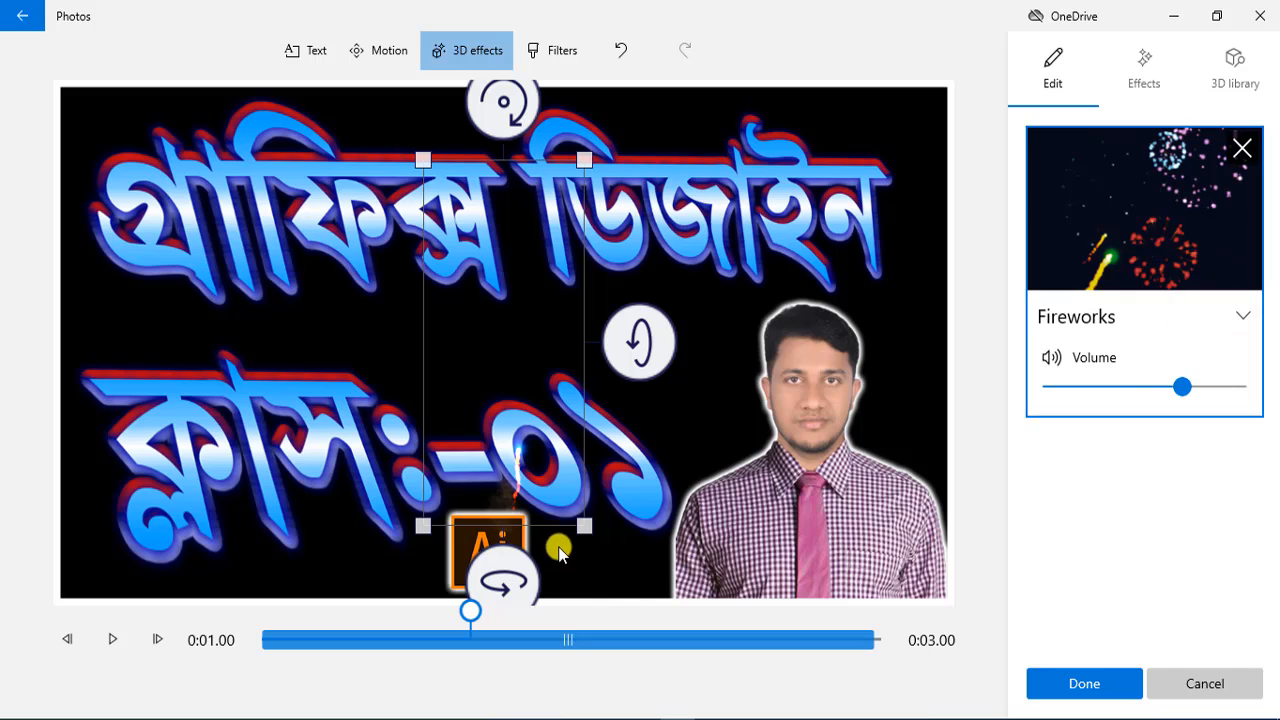
pyautogui.moveTo(587, 535); pyautogui.dragTo(726, 603)
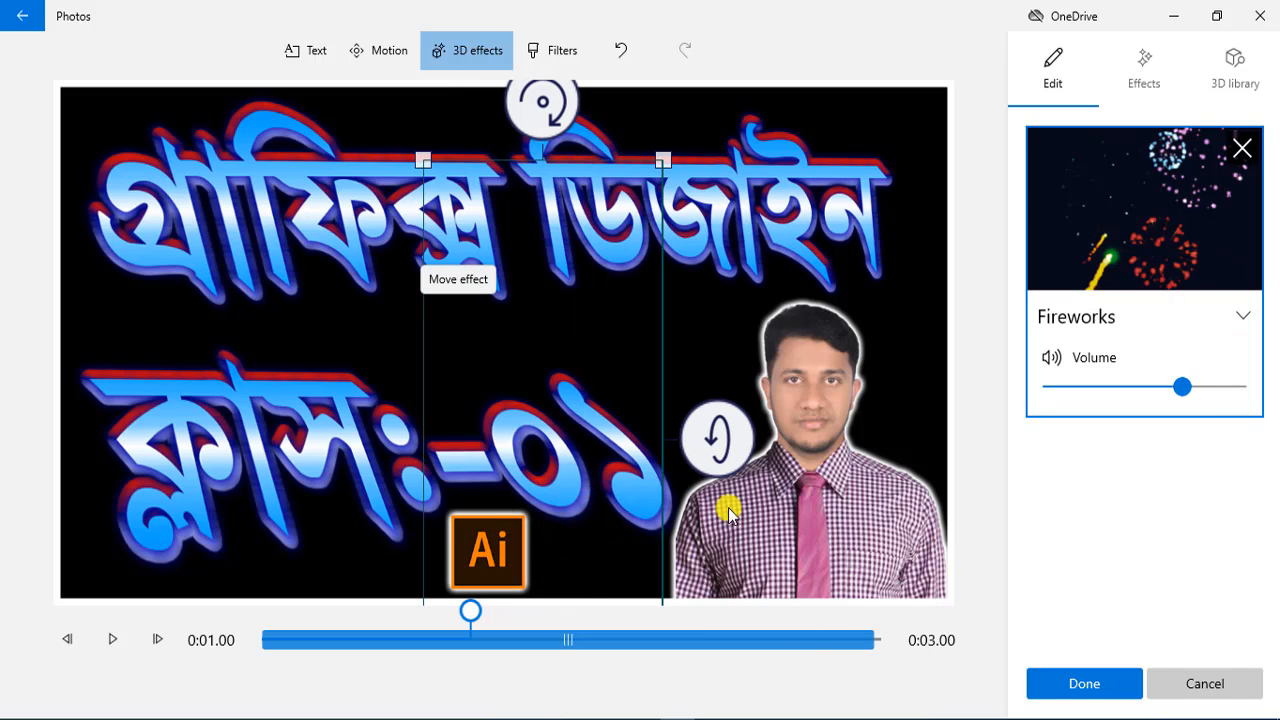
pyautogui.click(1063, 686)
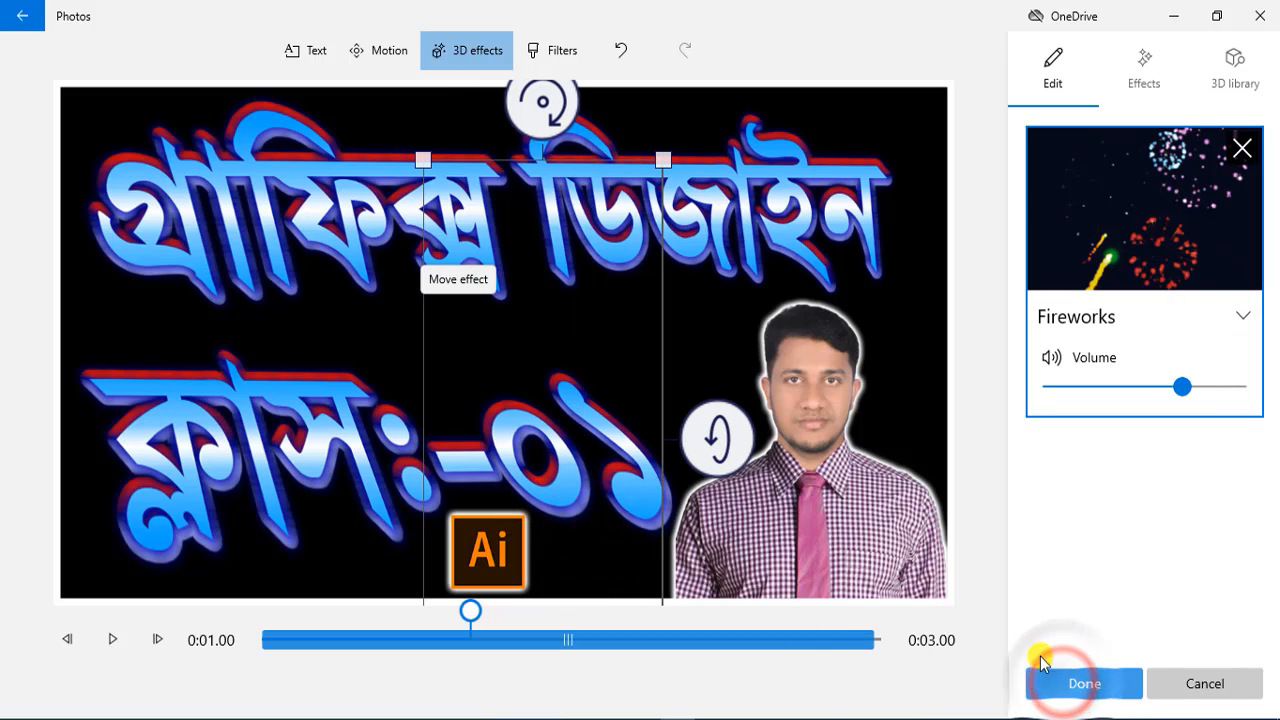
pyautogui.click(1084, 686)
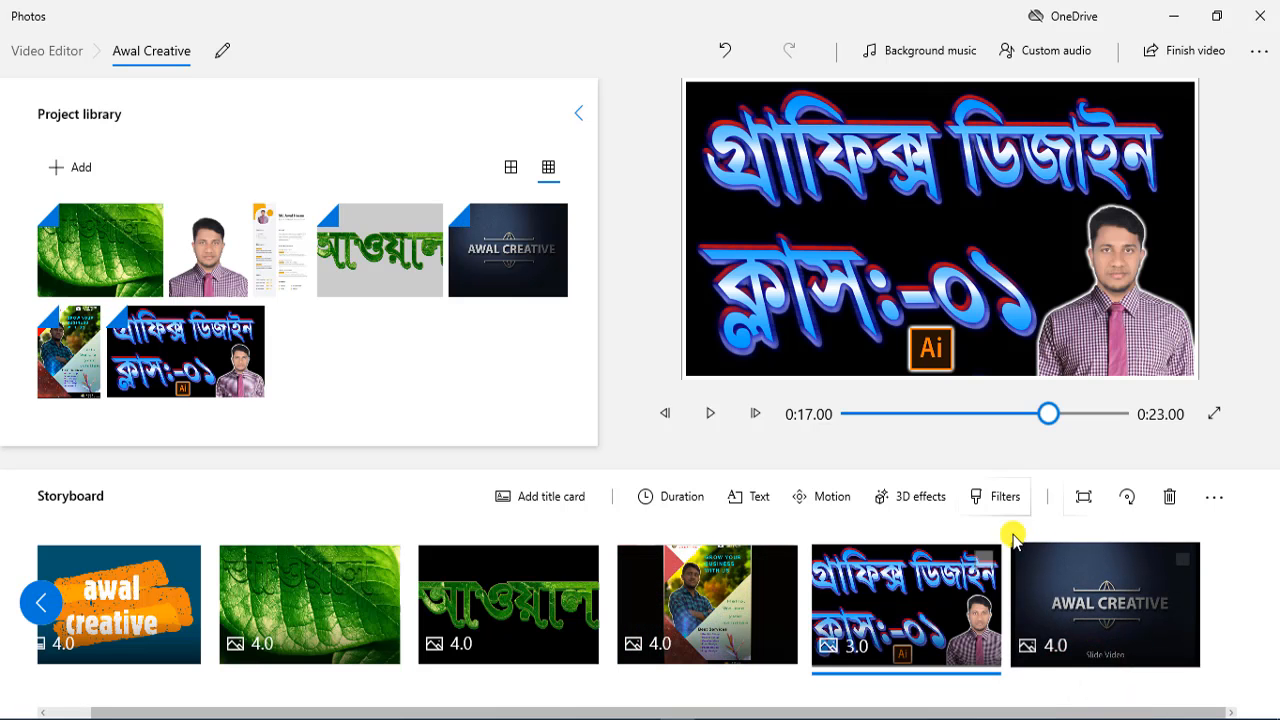
# Apply the Tilt up motion to the course image clip
pyautogui.click(832, 495)
pyautogui.scroll(-1, 1175, 440)
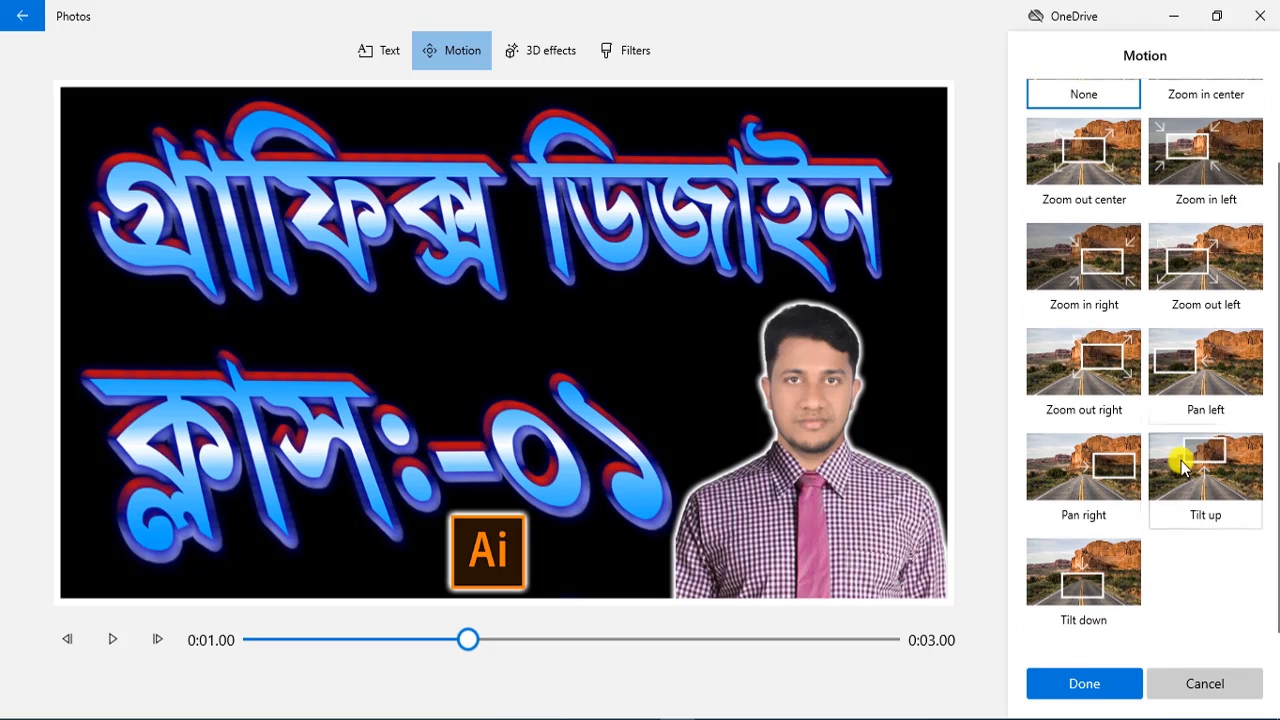
pyautogui.click(1203, 458)
pyautogui.click(1053, 684)
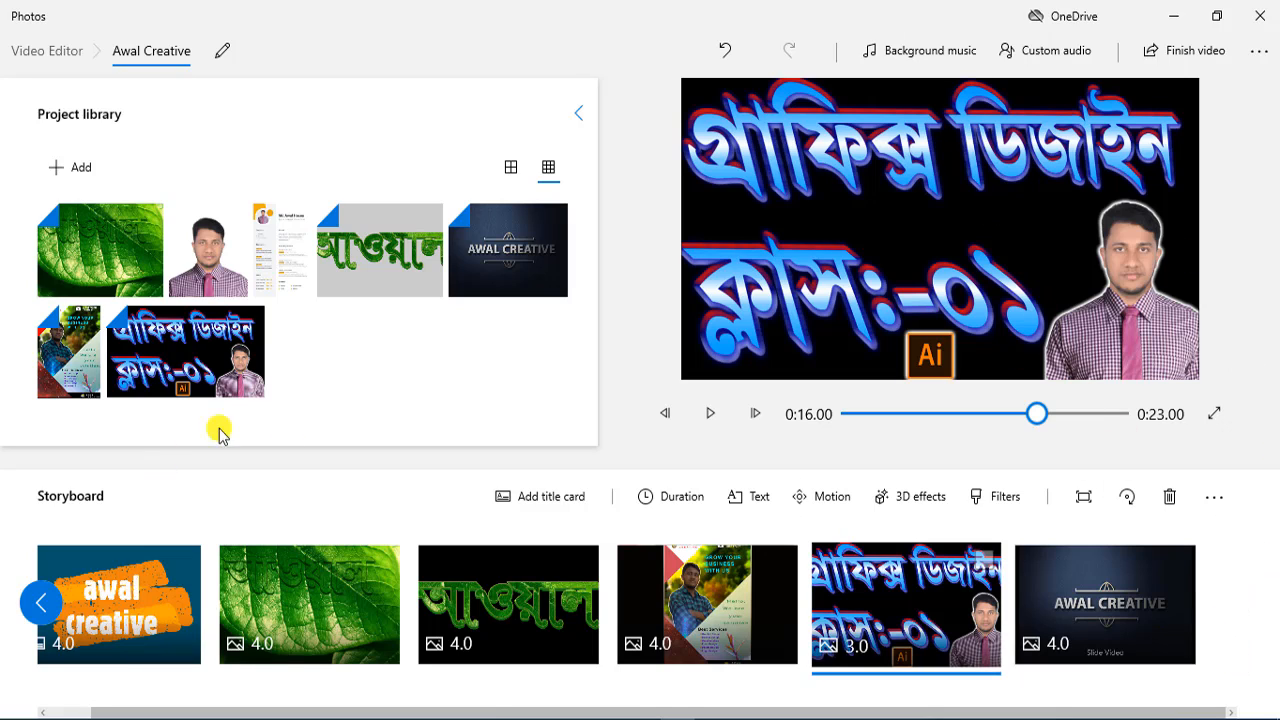
# Preview the video from the title card, pause during the flyer clip, and return to the title card
pyautogui.click(89, 605)
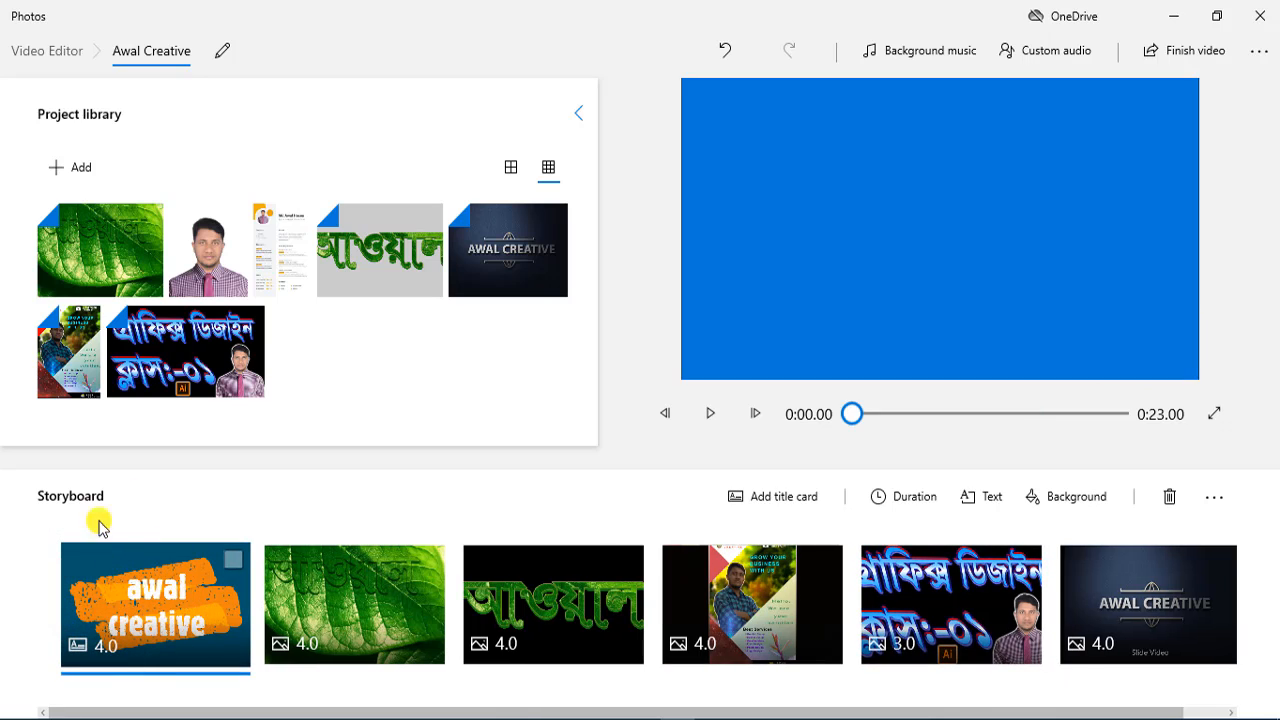
pyautogui.click(705, 415)
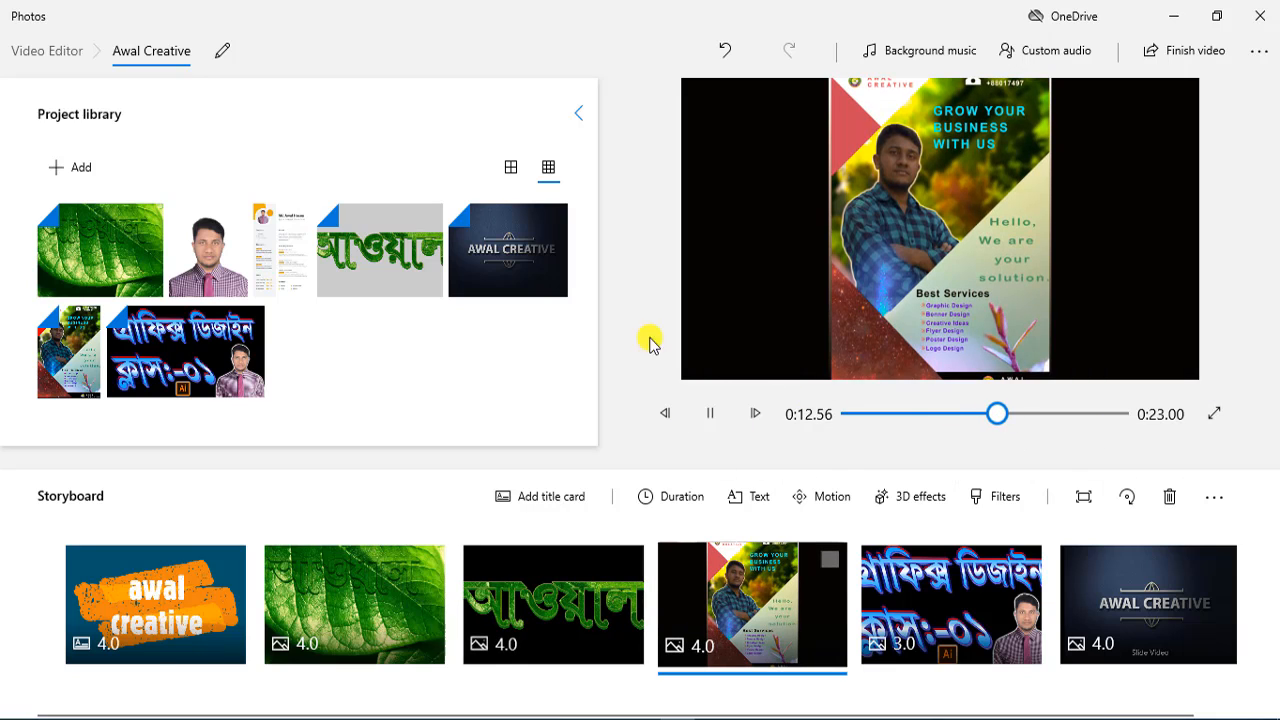
pyautogui.click(710, 413)
pyautogui.click(120, 600)
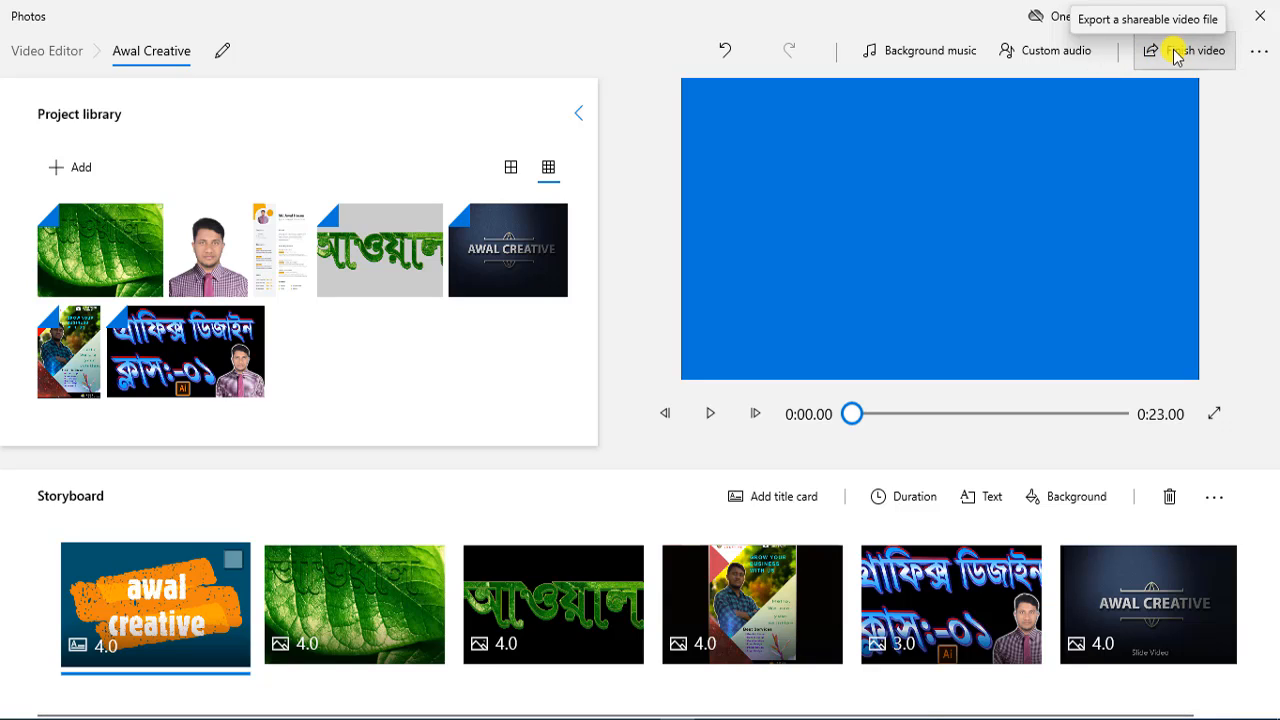
pyautogui.click(1257, 52)
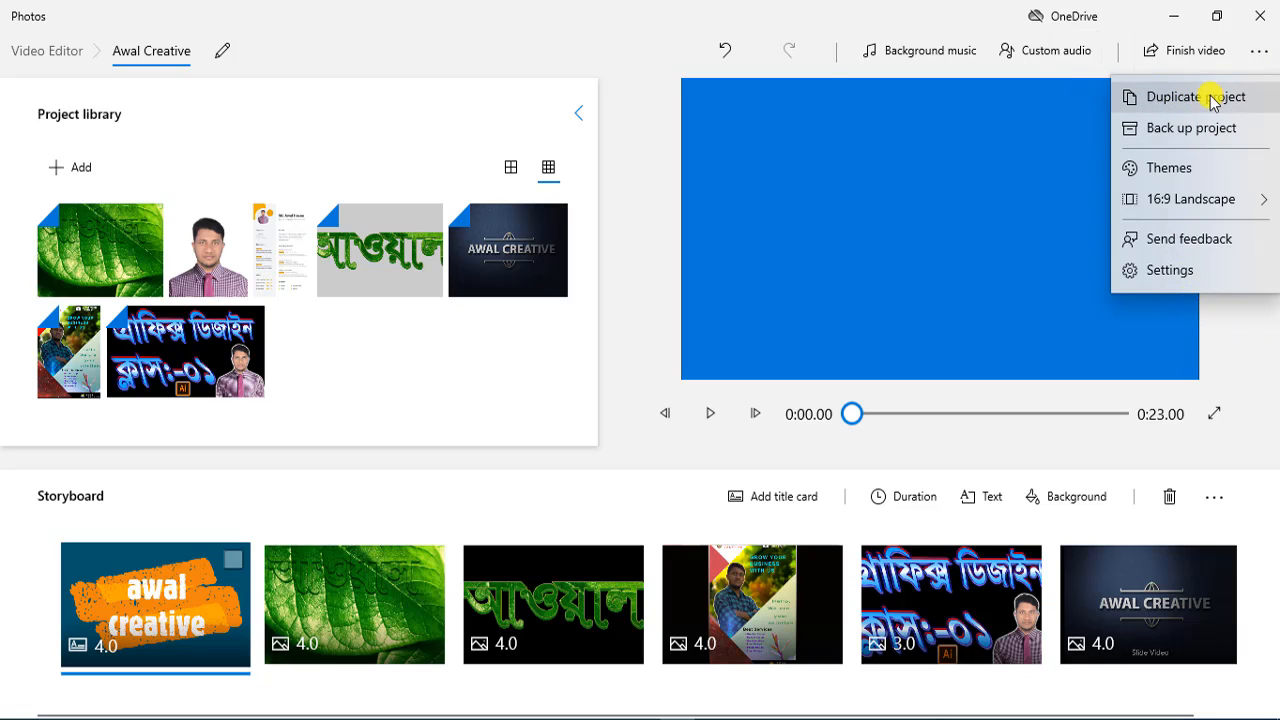
pyautogui.click(318, 498)
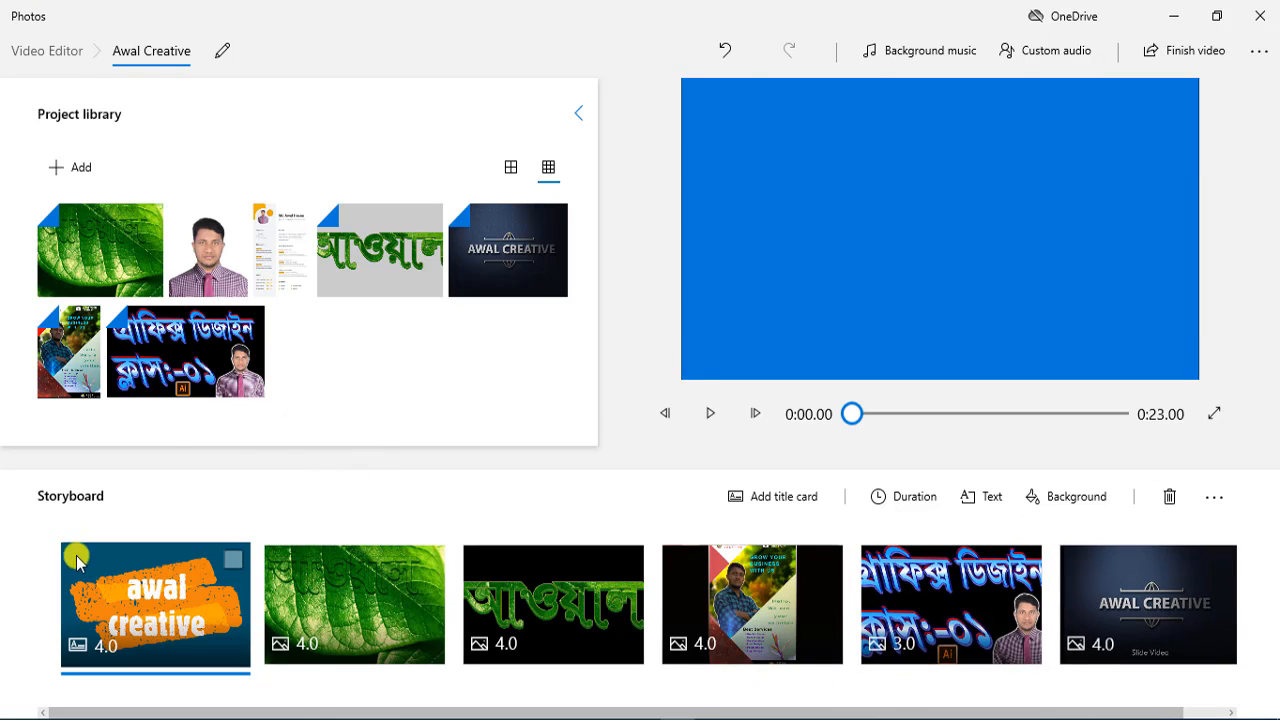
pyautogui.click(1248, 58)
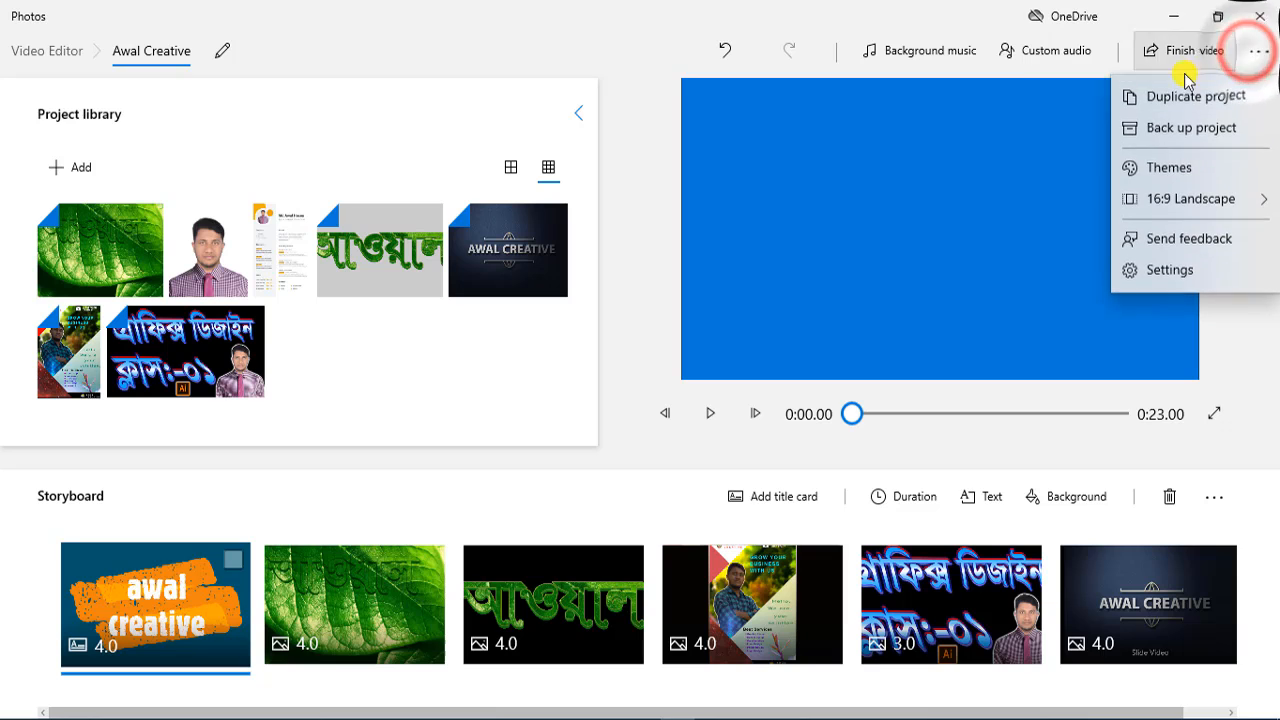
pyautogui.click(1152, 95)
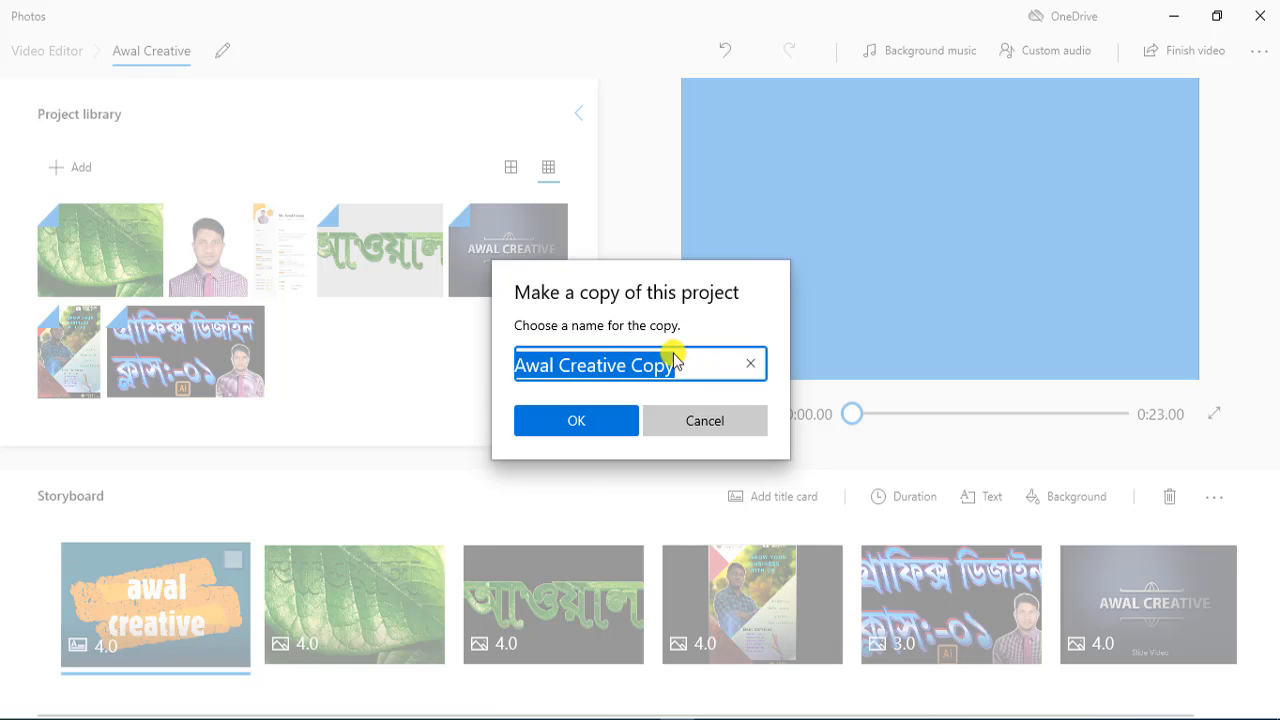
pyautogui.click(577, 435)
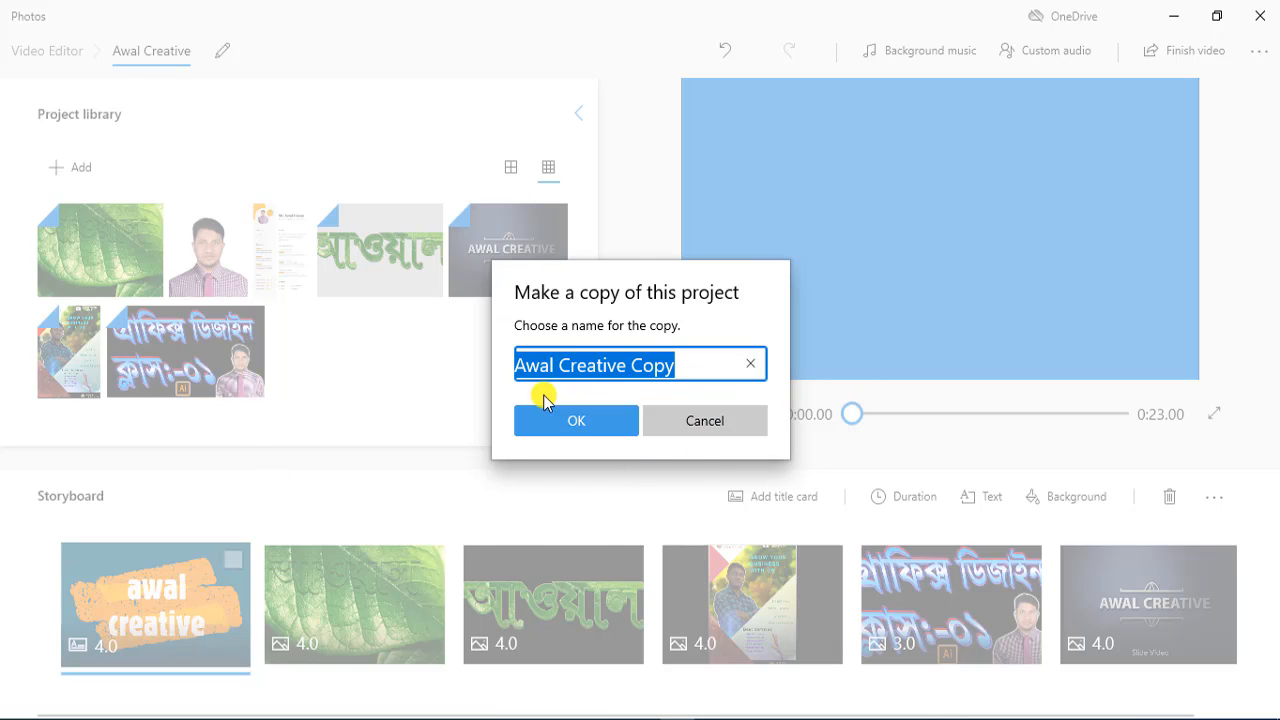
pyautogui.click(732, 424)
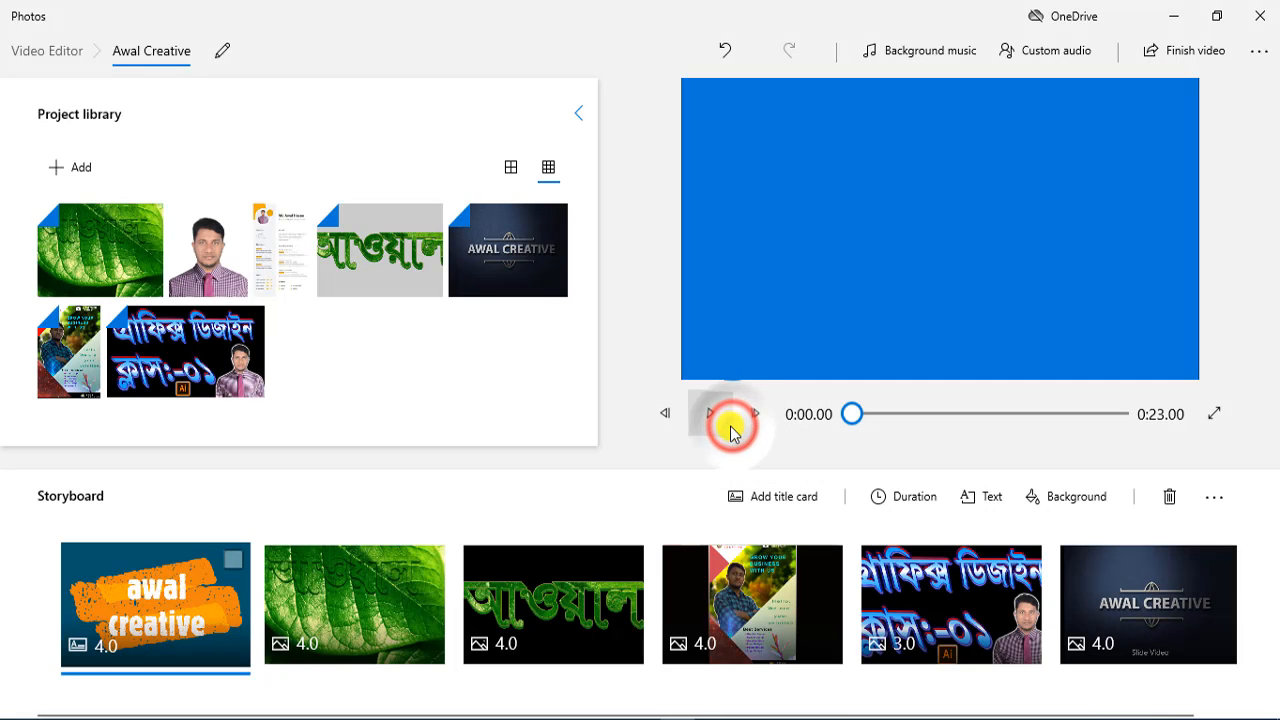
# Back up the project to the Desktop as the video project backup Awal Creative.vpb
pyautogui.click(1262, 54)
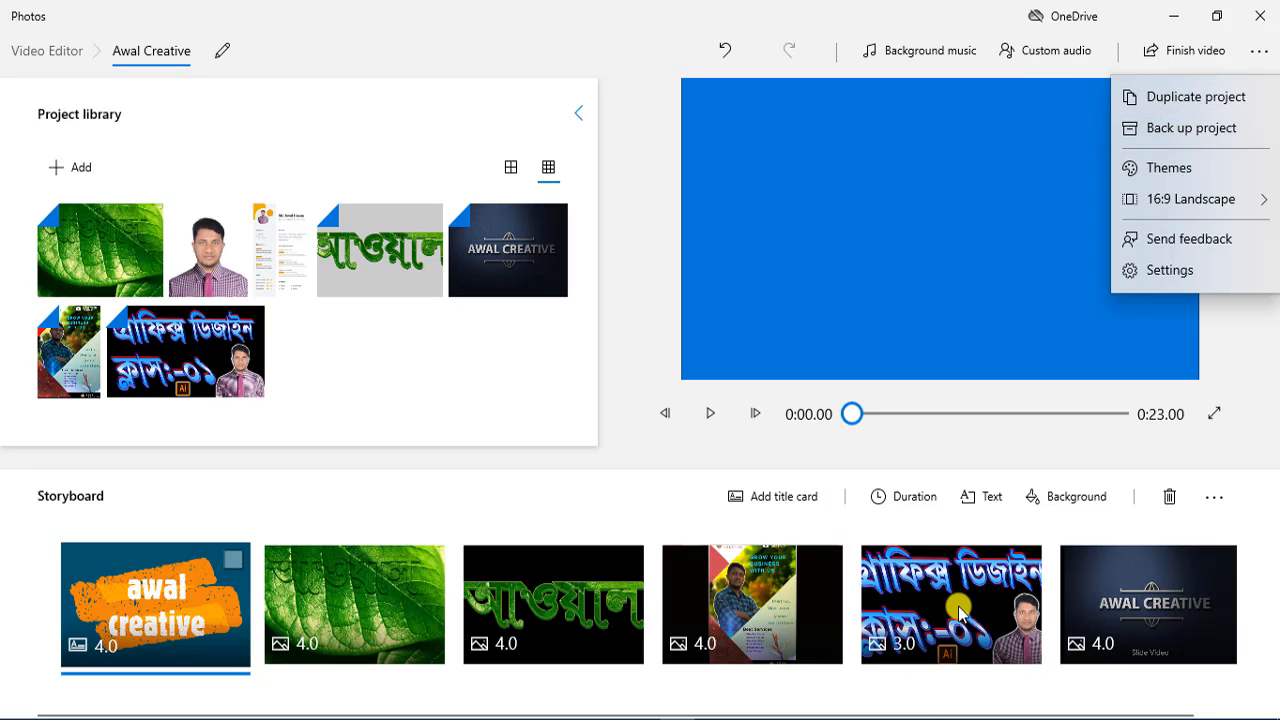
pyautogui.click(1166, 128)
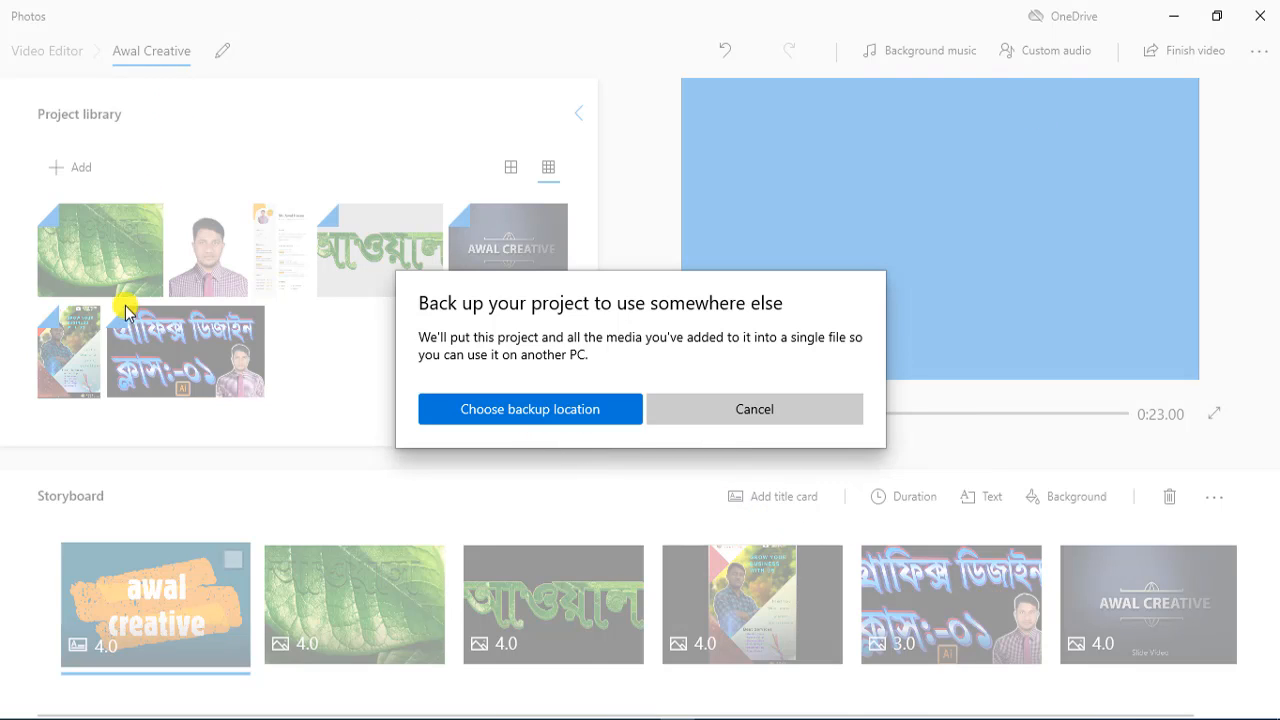
pyautogui.click(545, 402)
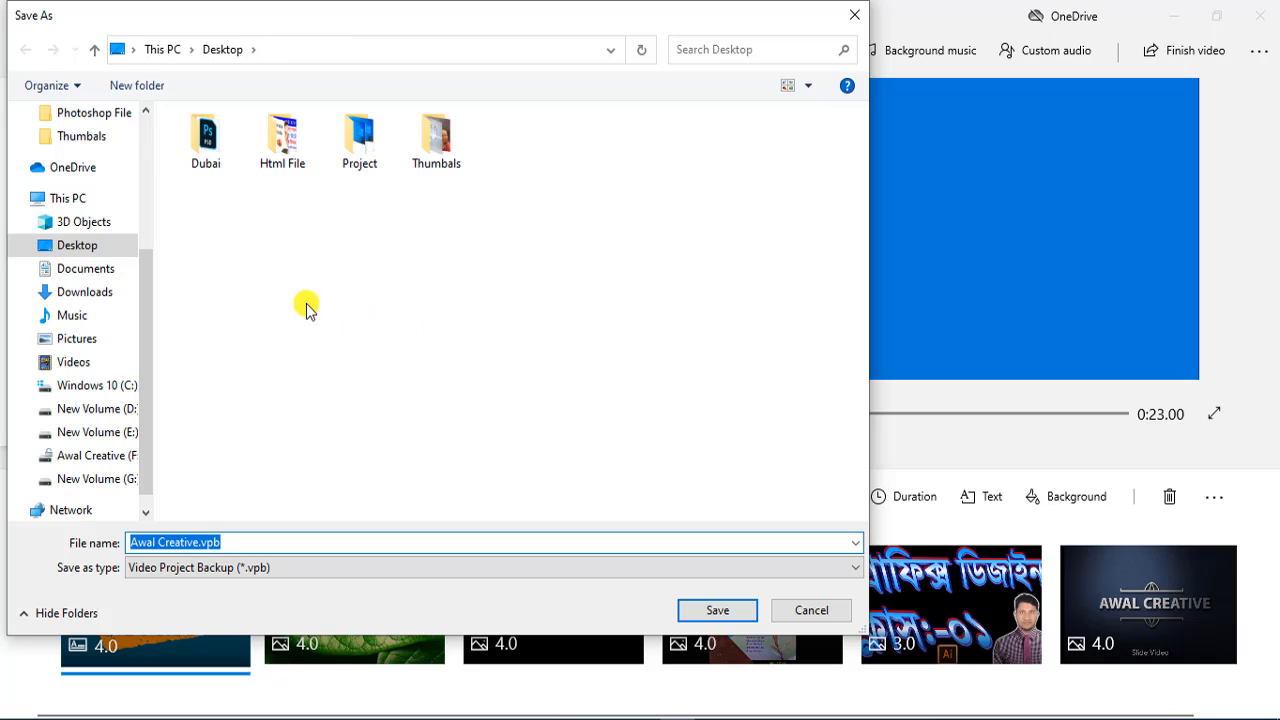
pyautogui.click(86, 245)
pyautogui.click(731, 608)
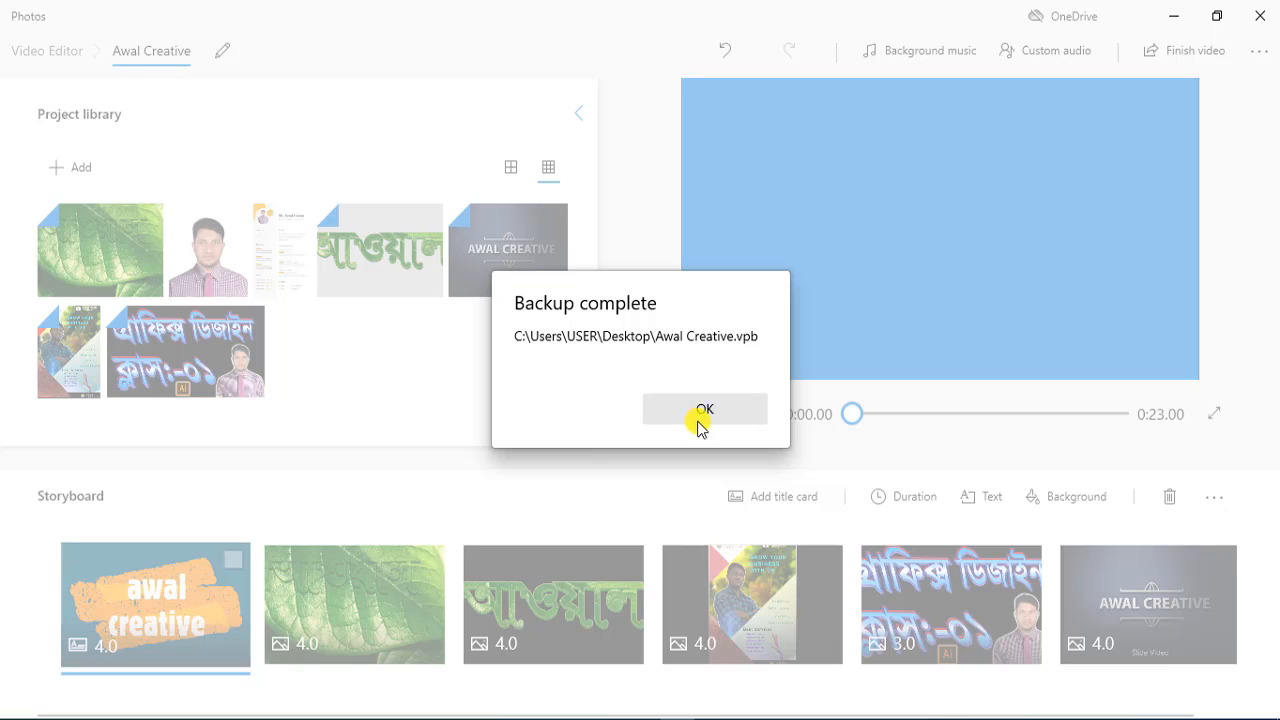
pyautogui.click(700, 416)
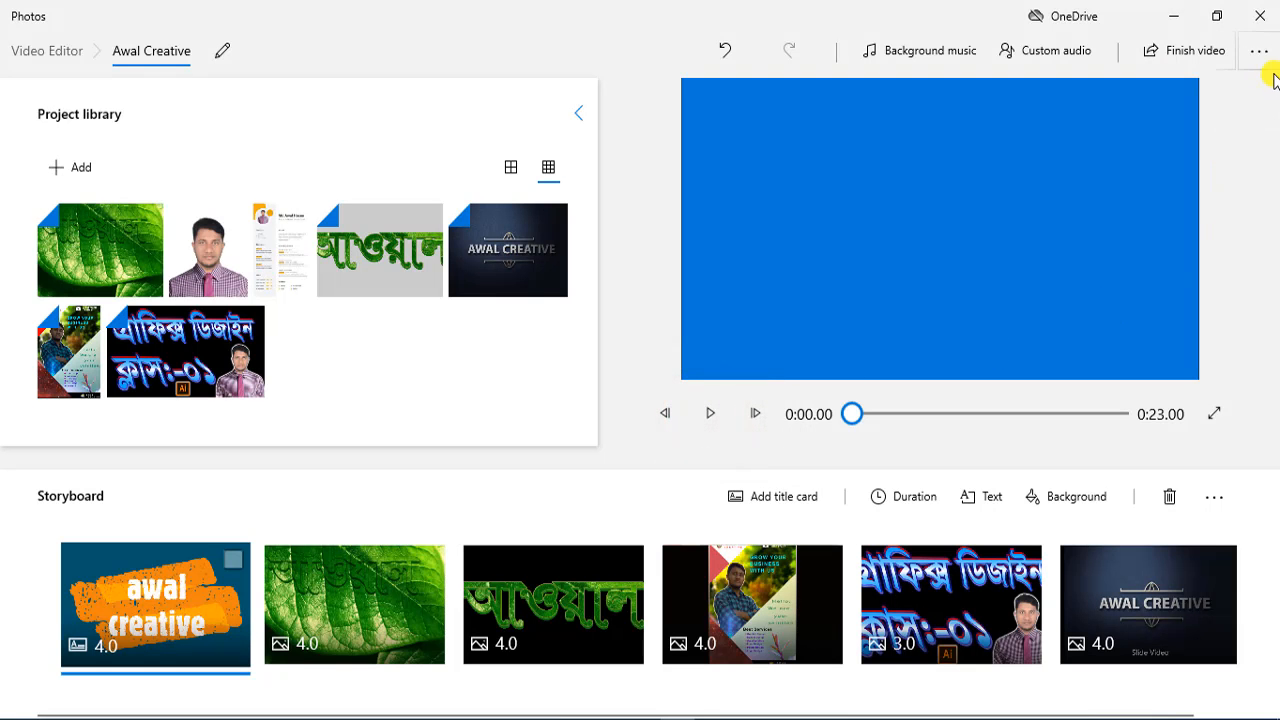
# Apply the Classic theme to the whole video project
pyautogui.click(1262, 52)
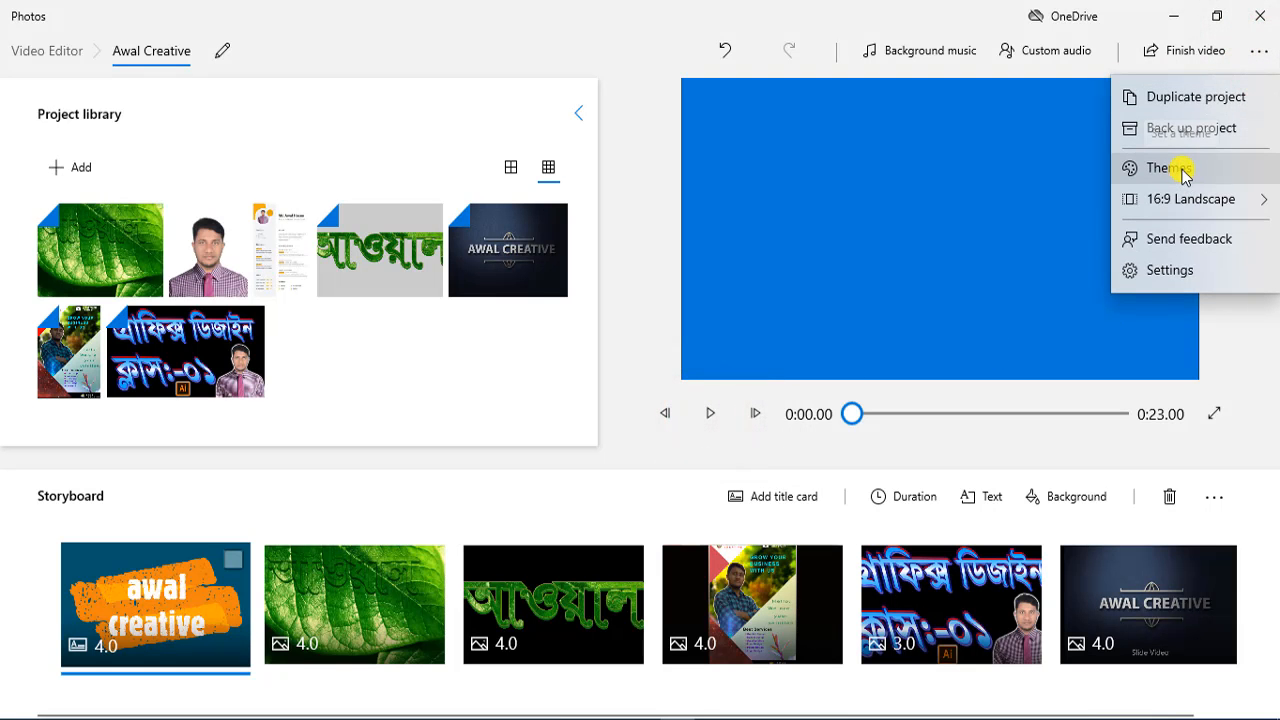
pyautogui.click(1183, 170)
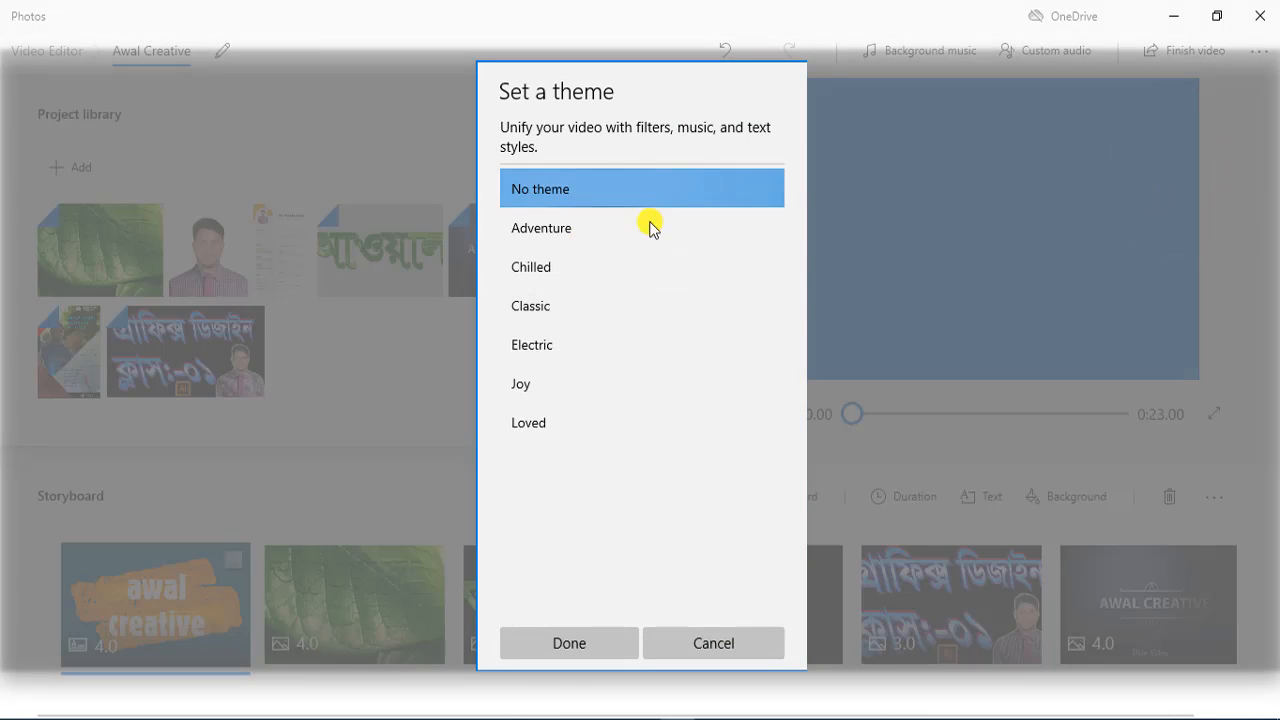
pyautogui.click(560, 236)
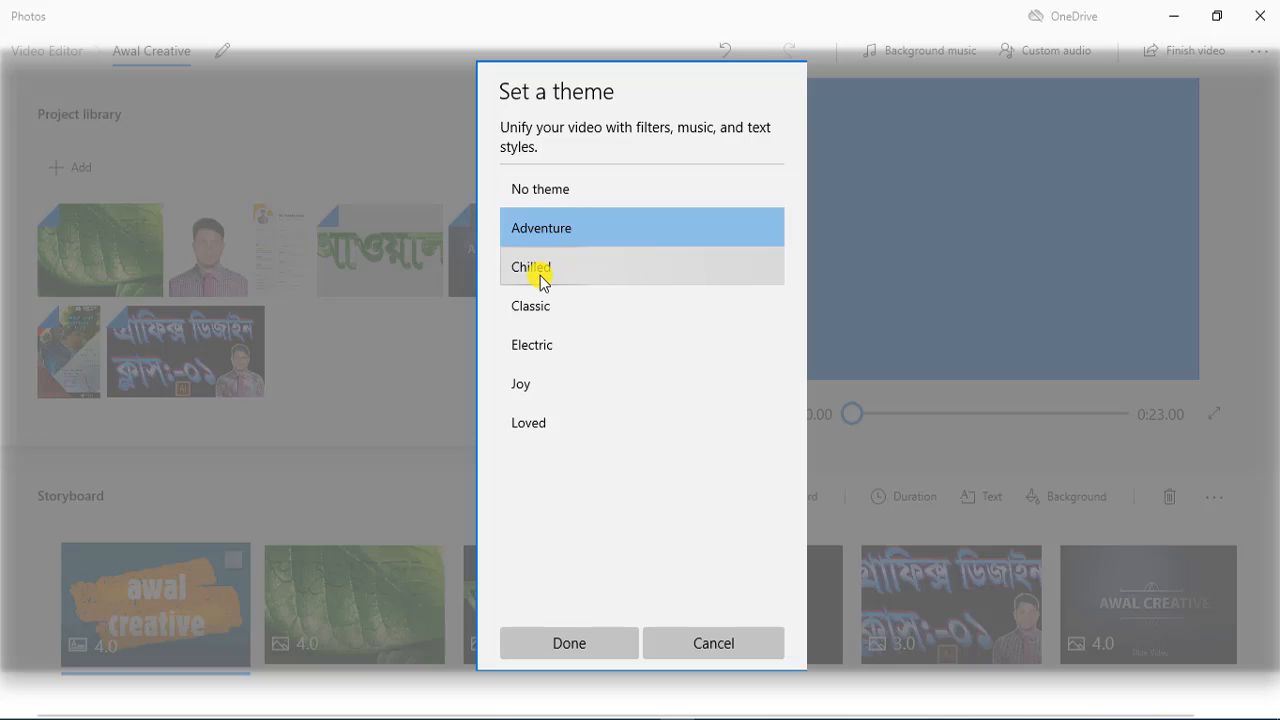
pyautogui.click(540, 274)
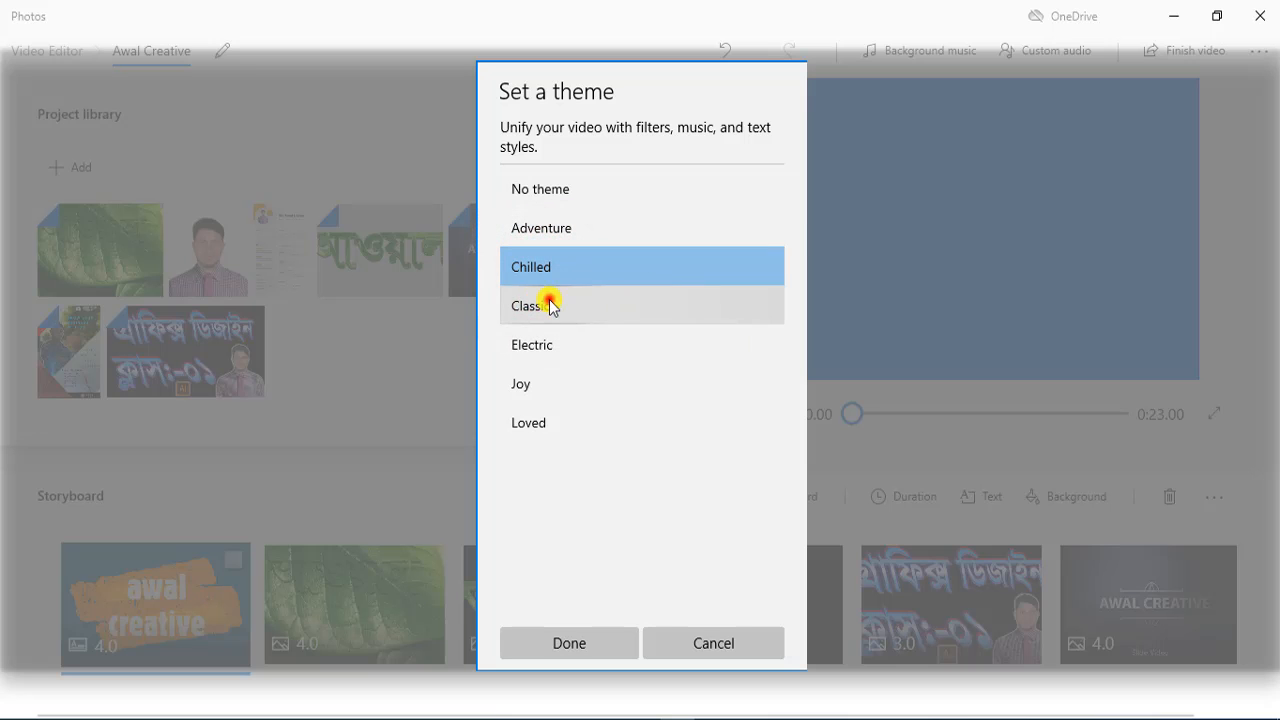
pyautogui.click(550, 306)
pyautogui.click(571, 650)
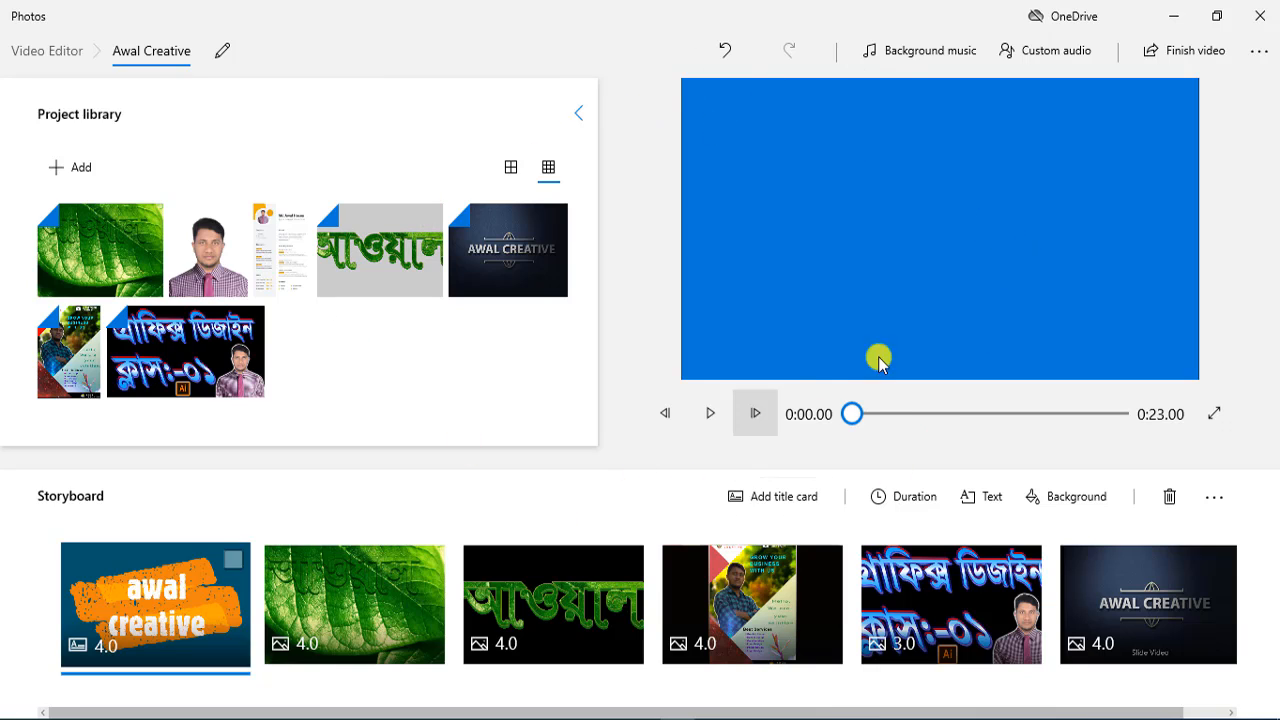
# Set the video project's theme to Joy
pyautogui.click(1256, 58)
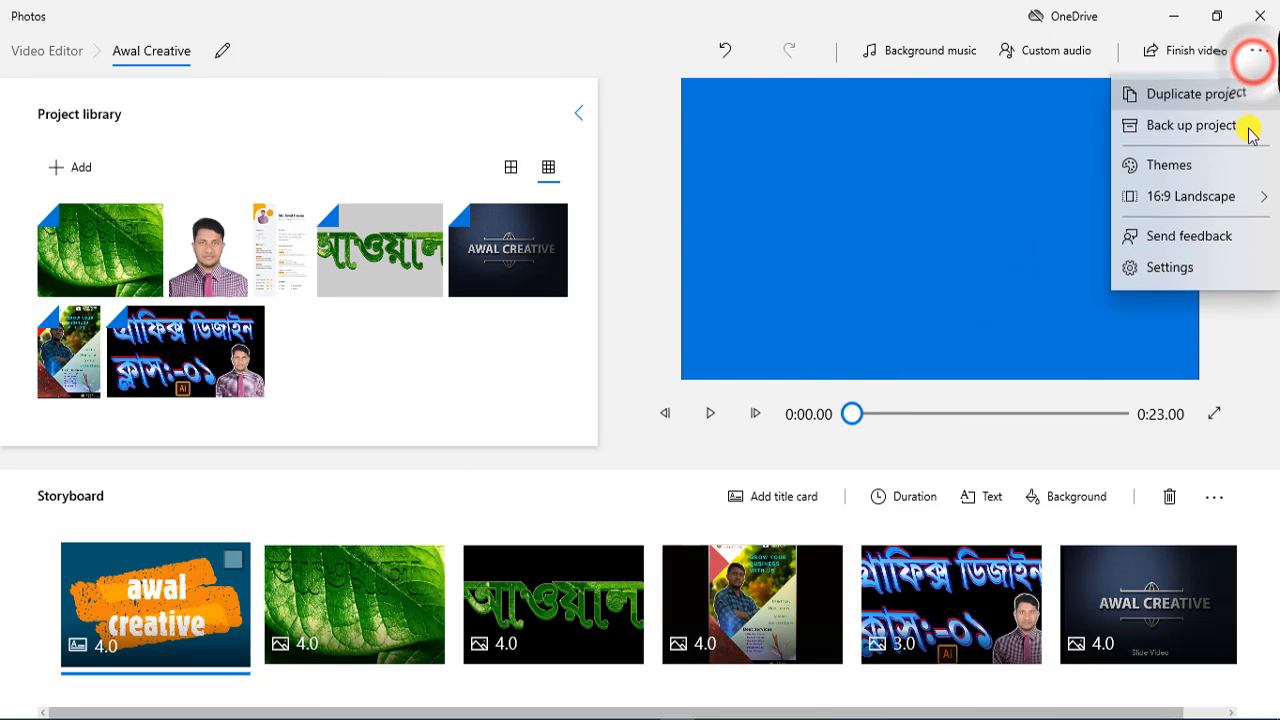
pyautogui.click(1189, 169)
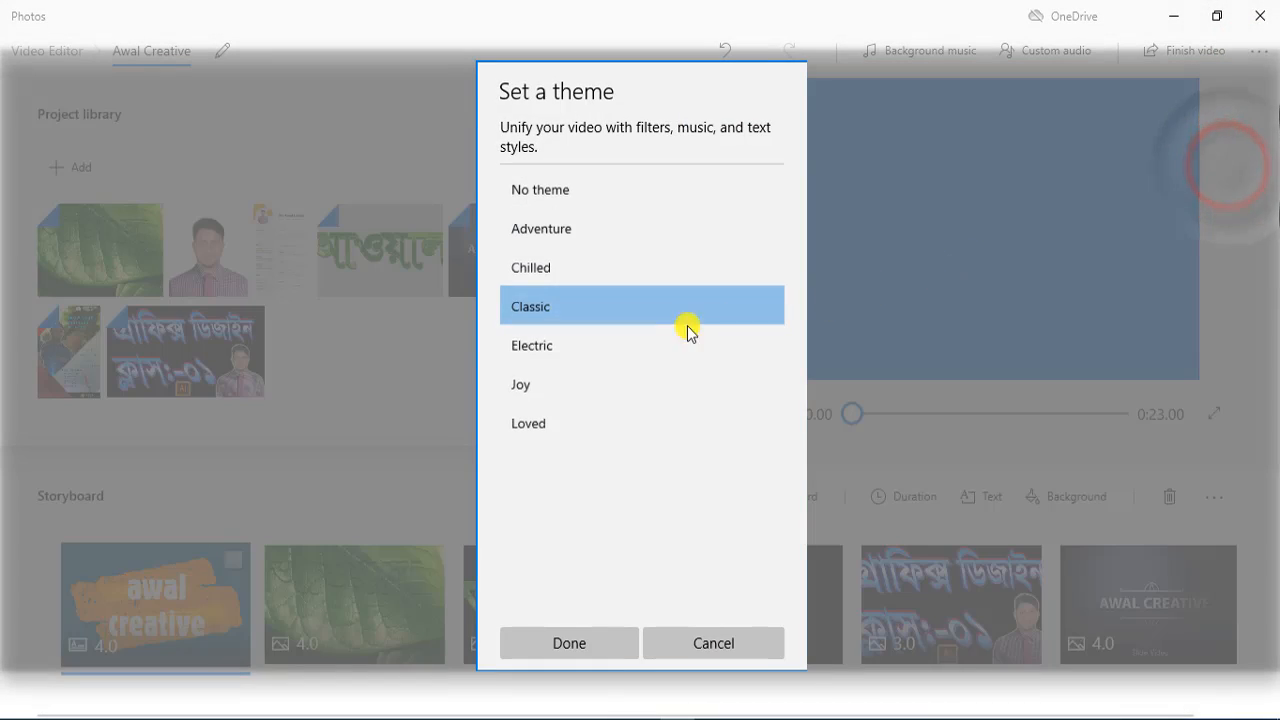
pyautogui.click(566, 391)
pyautogui.click(585, 645)
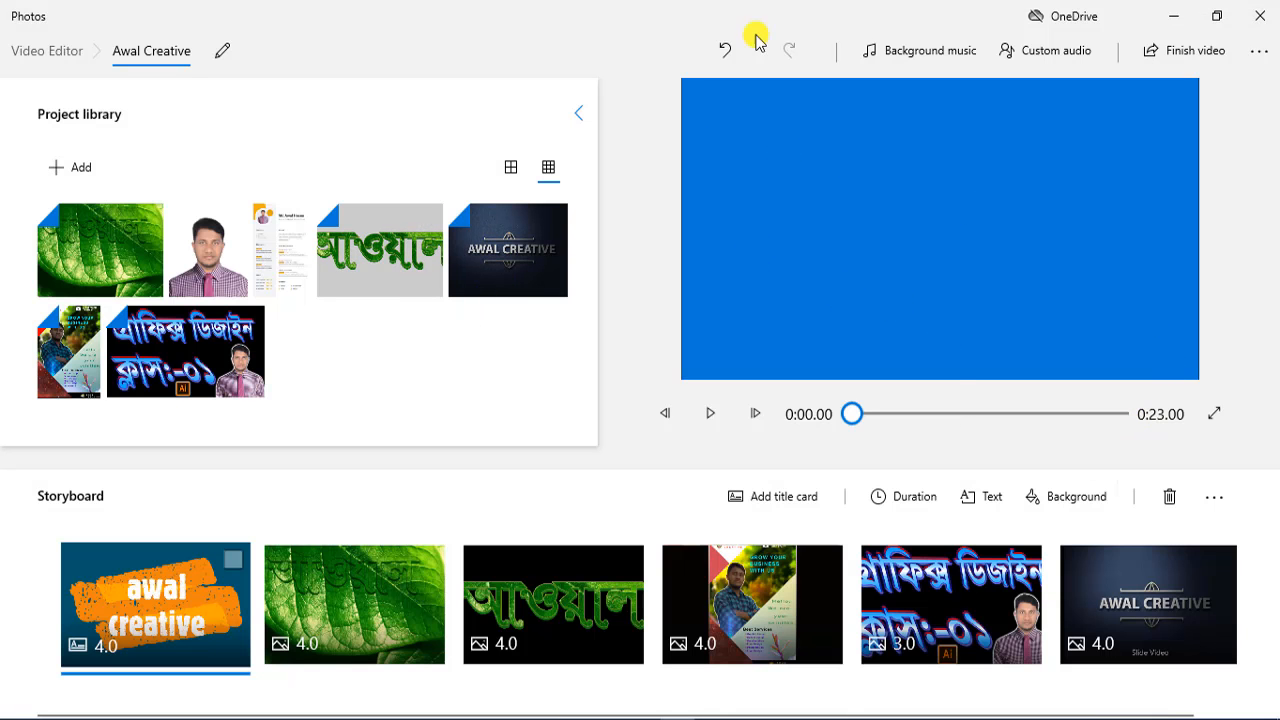
# Change the video's aspect ratio to 4:3 landscape
pyautogui.click(1259, 51)
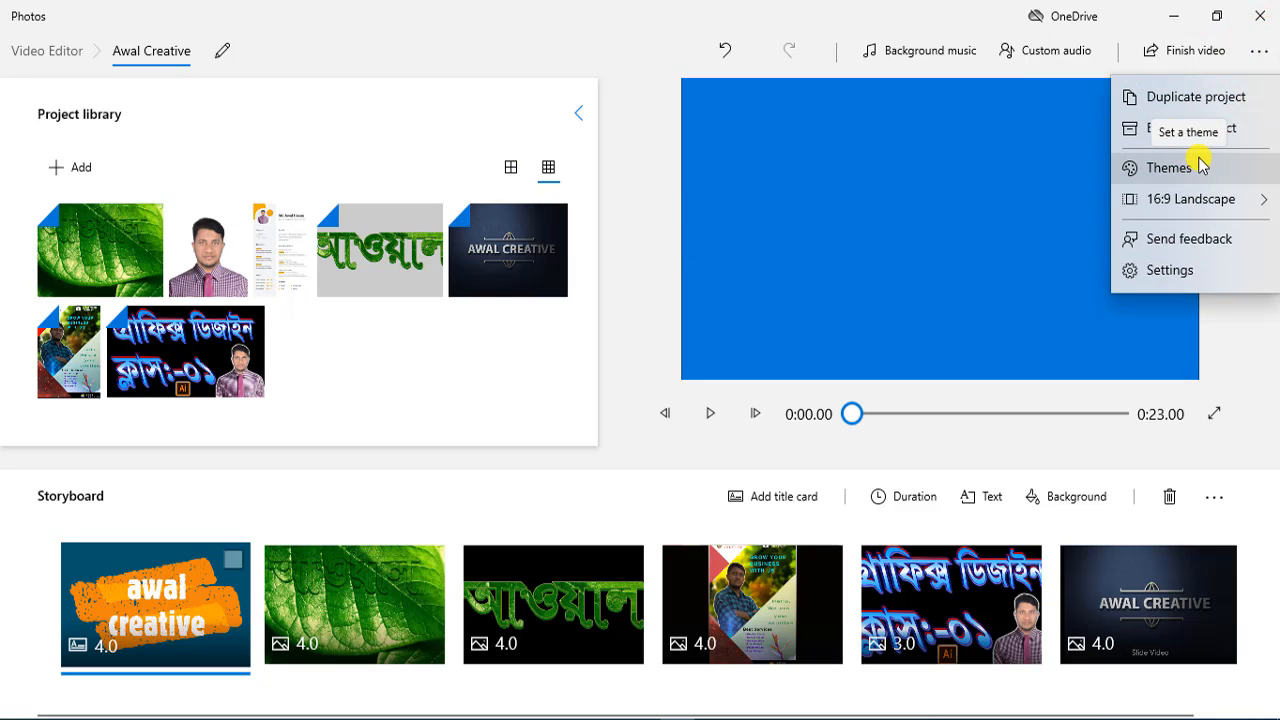
pyautogui.click(1190, 203)
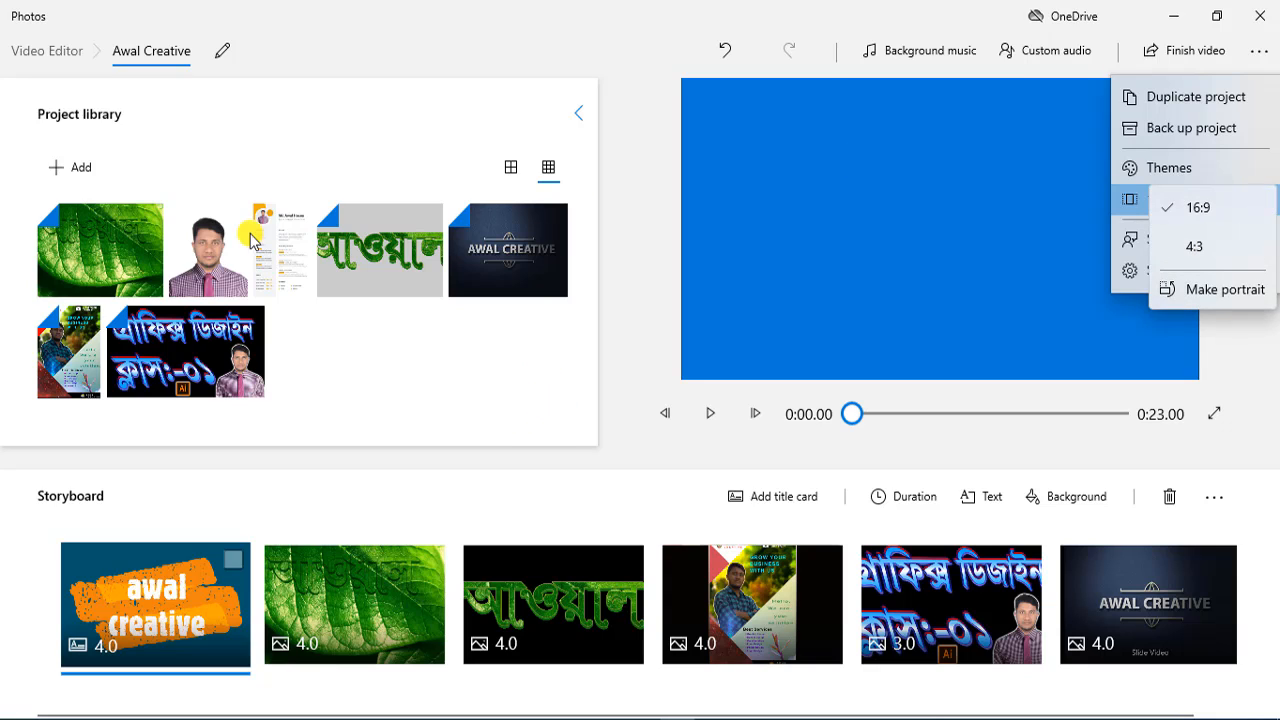
pyautogui.click(622, 347)
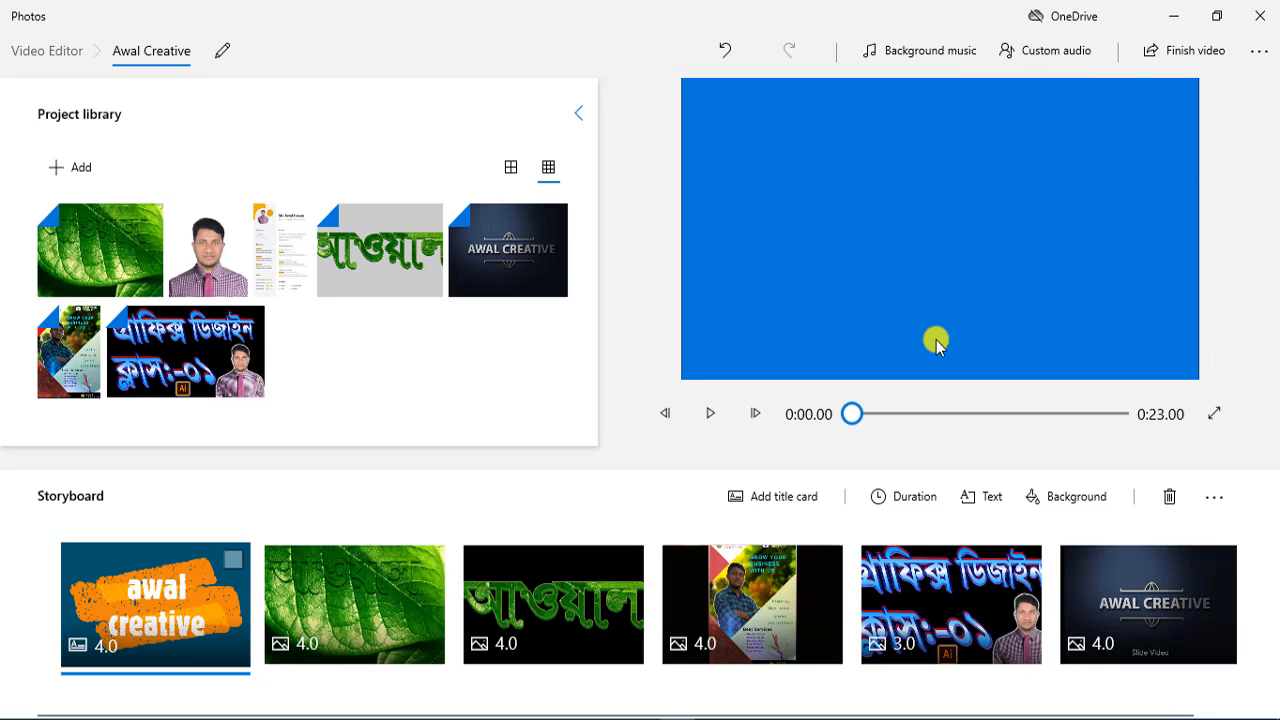
pyautogui.click(1258, 50)
pyautogui.moveTo(1206, 200)
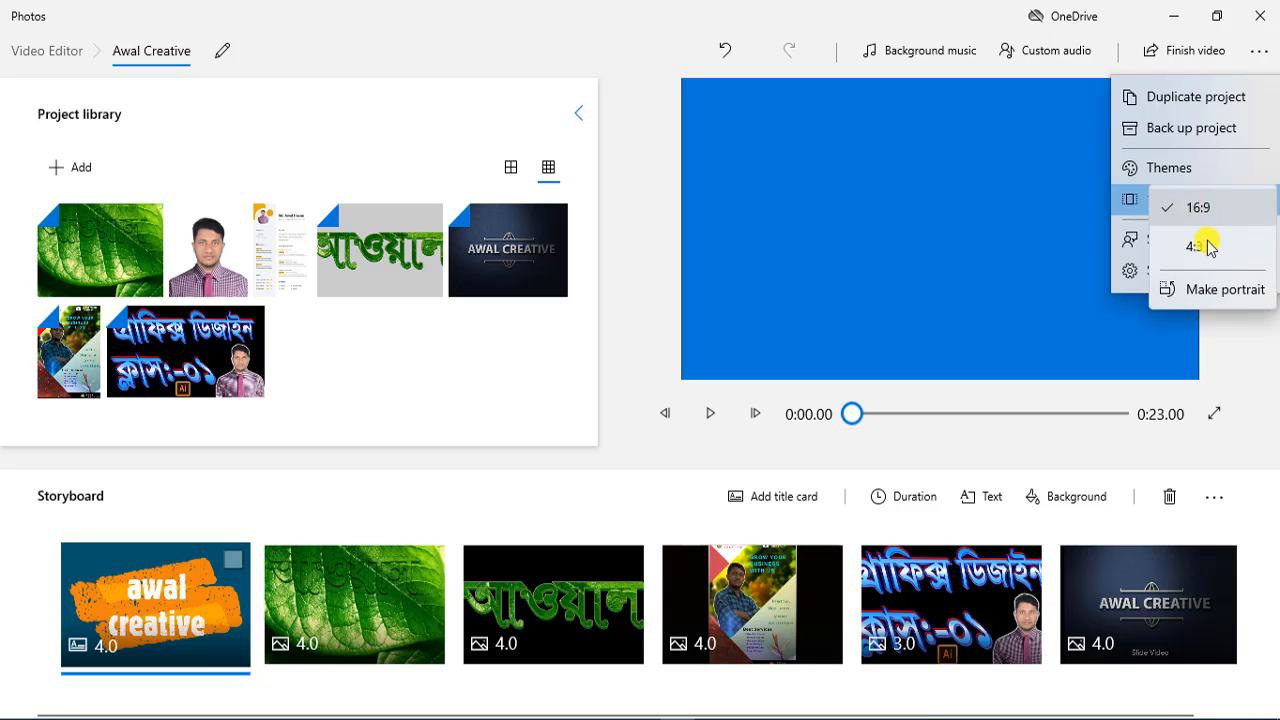
pyautogui.click(1190, 250)
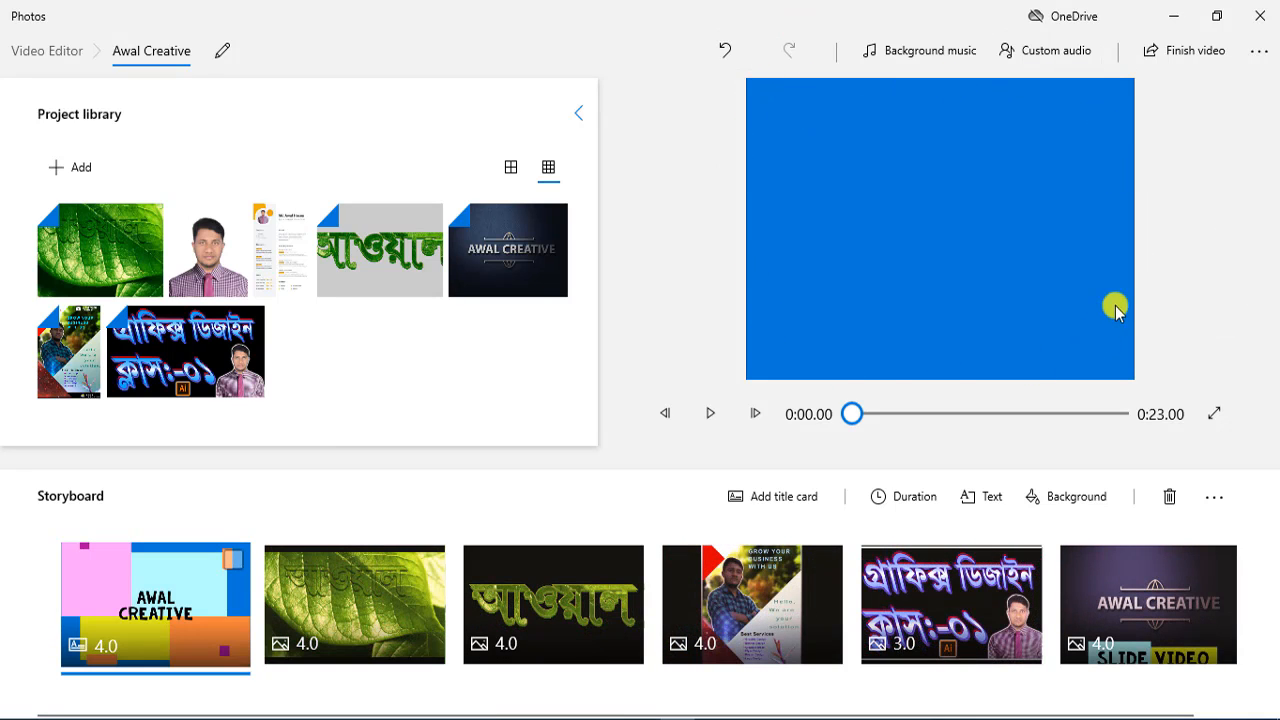
# Switch the video's aspect ratio back to 16:9 landscape
pyautogui.click(1258, 50)
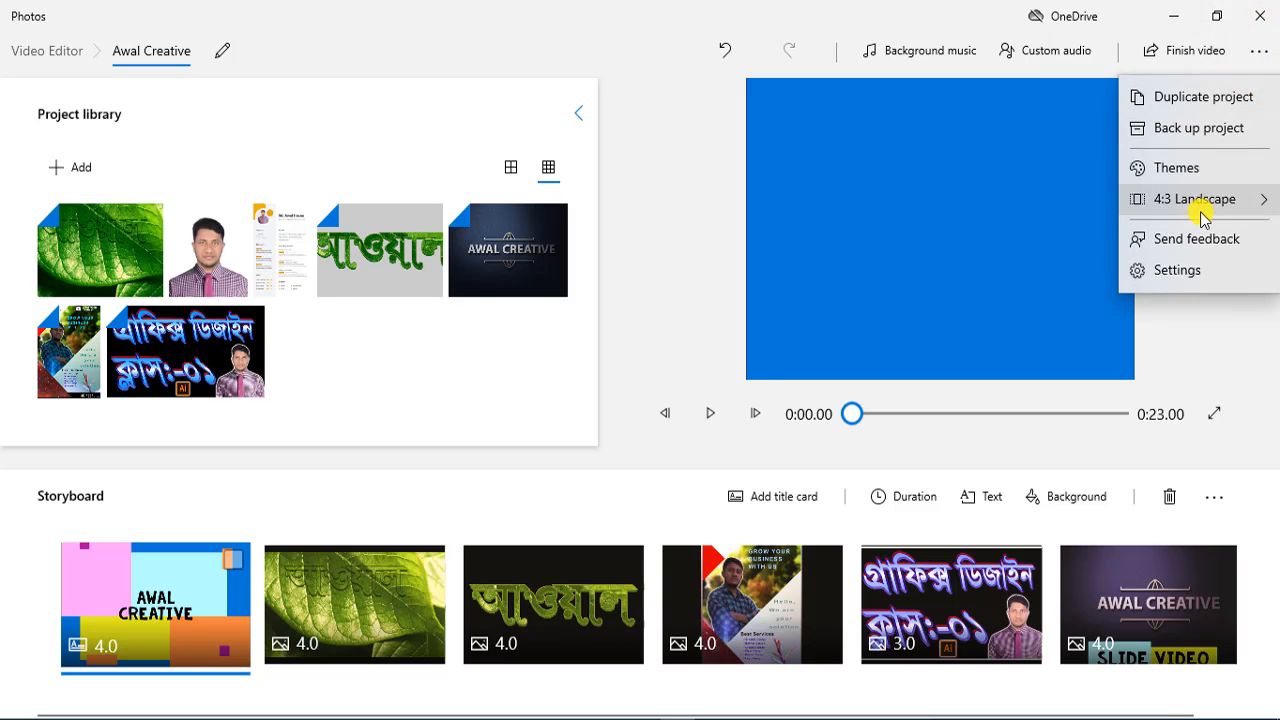
pyautogui.click(1203, 212)
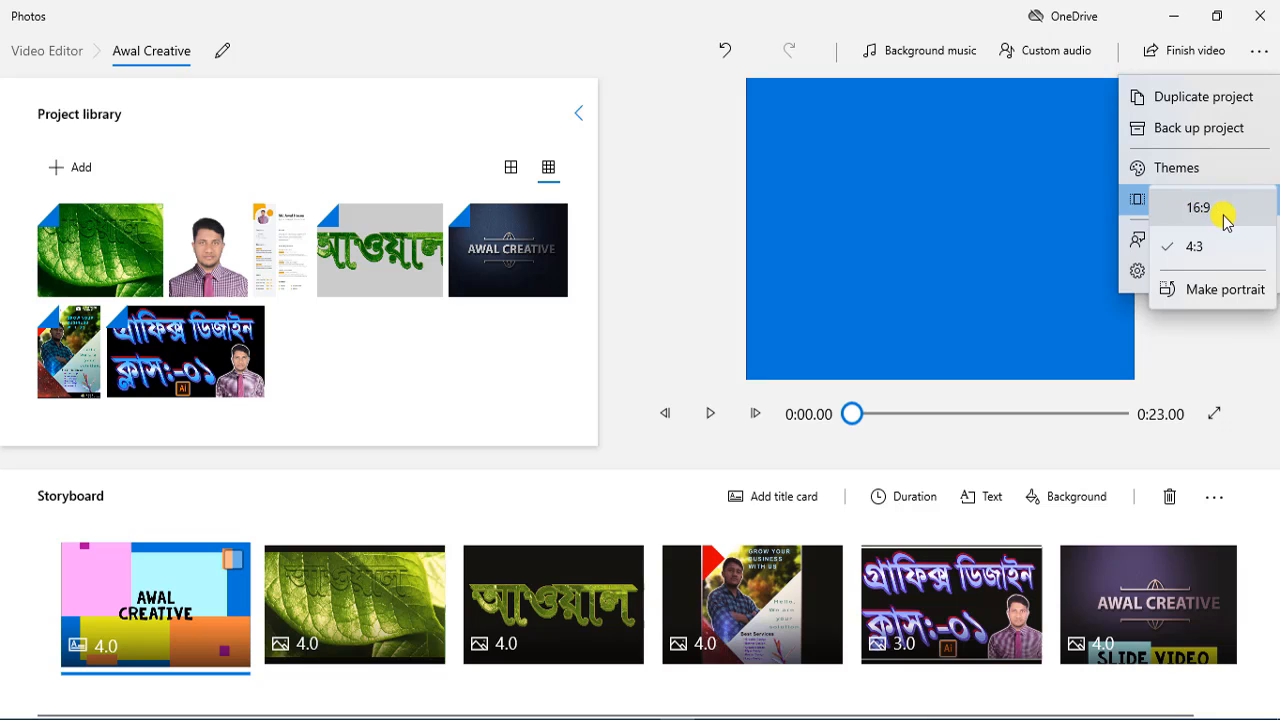
pyautogui.click(1224, 212)
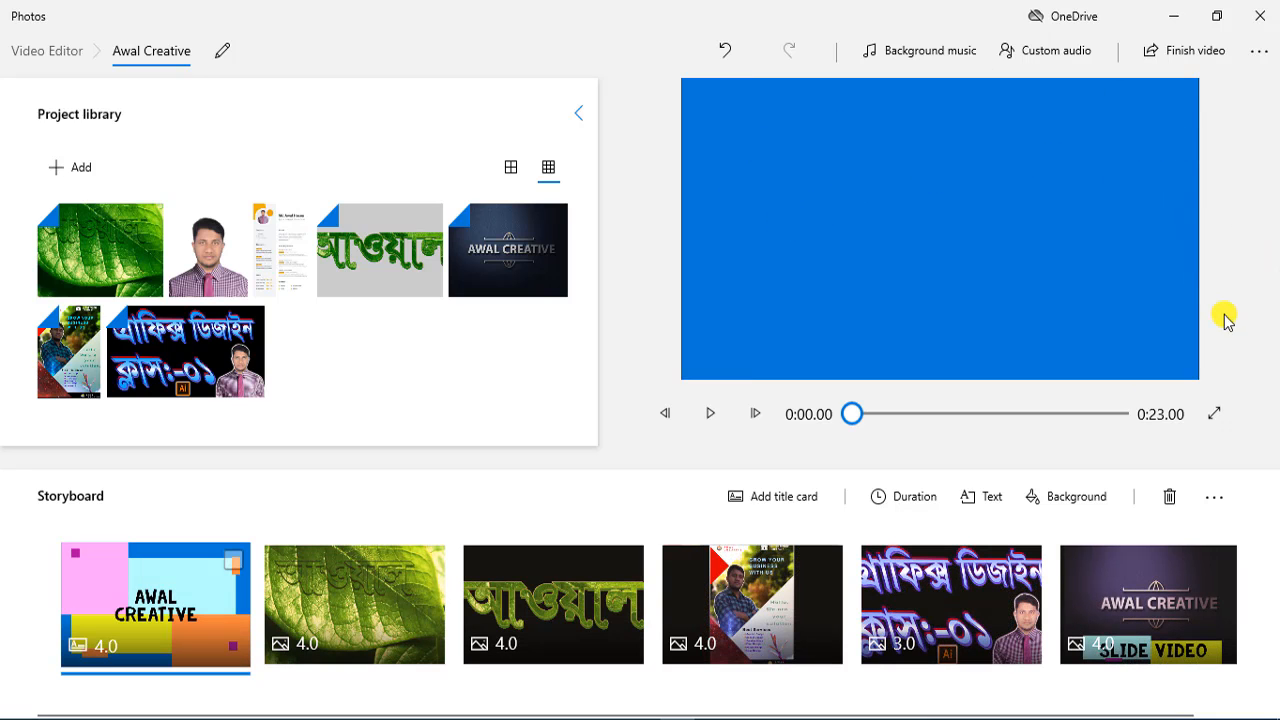
# Open the application settings and look through the sources, viewing and editing, albums, video and notification options
pyautogui.click(1272, 50)
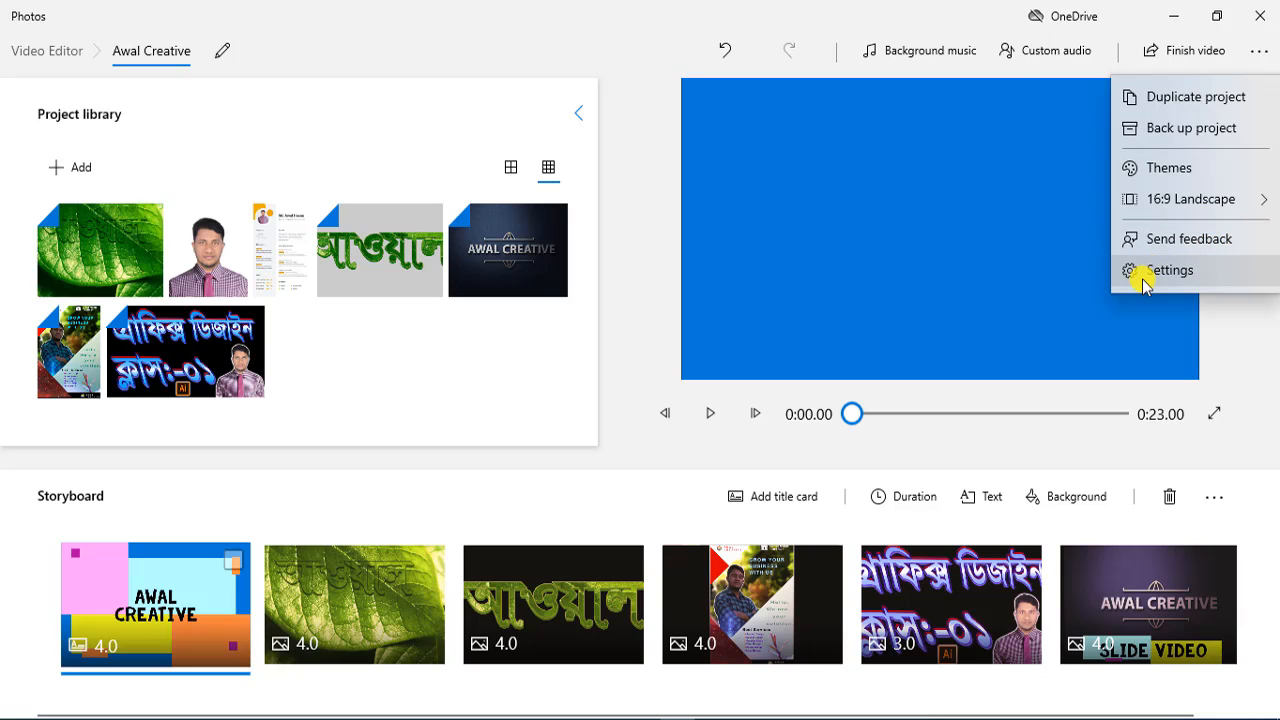
pyautogui.click(1168, 271)
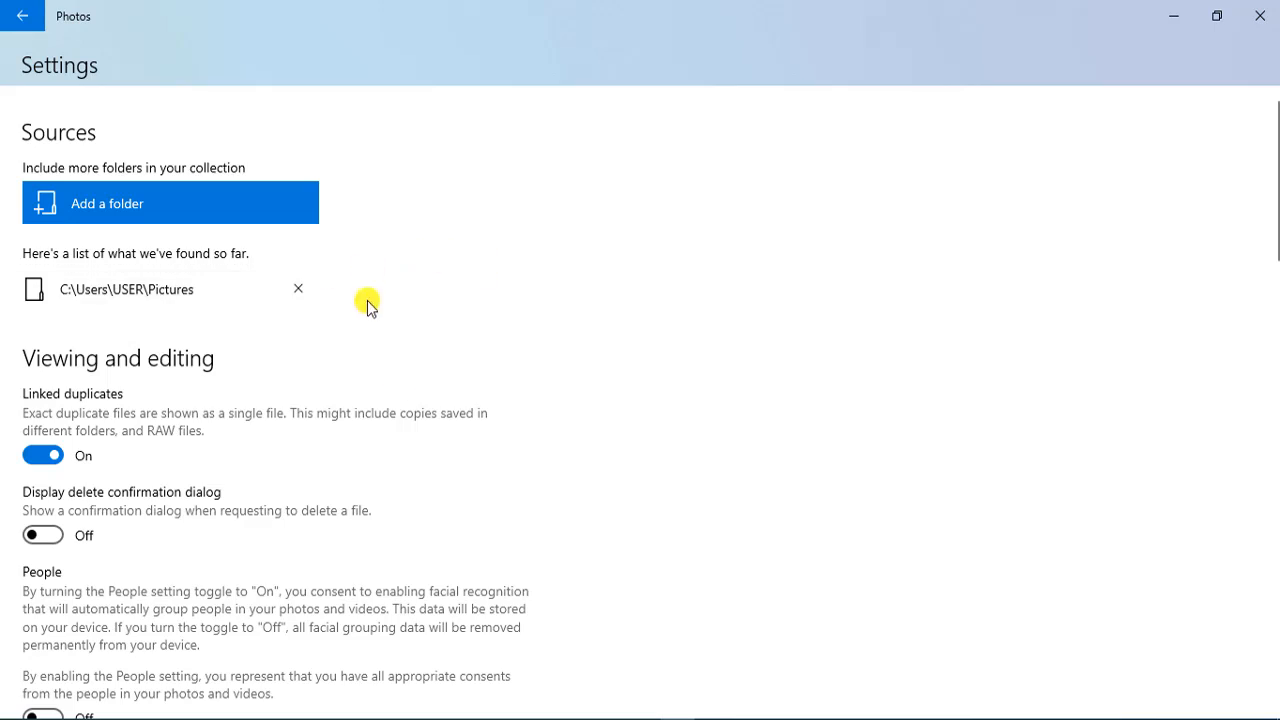
pyautogui.scroll(-3, 410, 483)
pyautogui.scroll(-15, 410, 483)
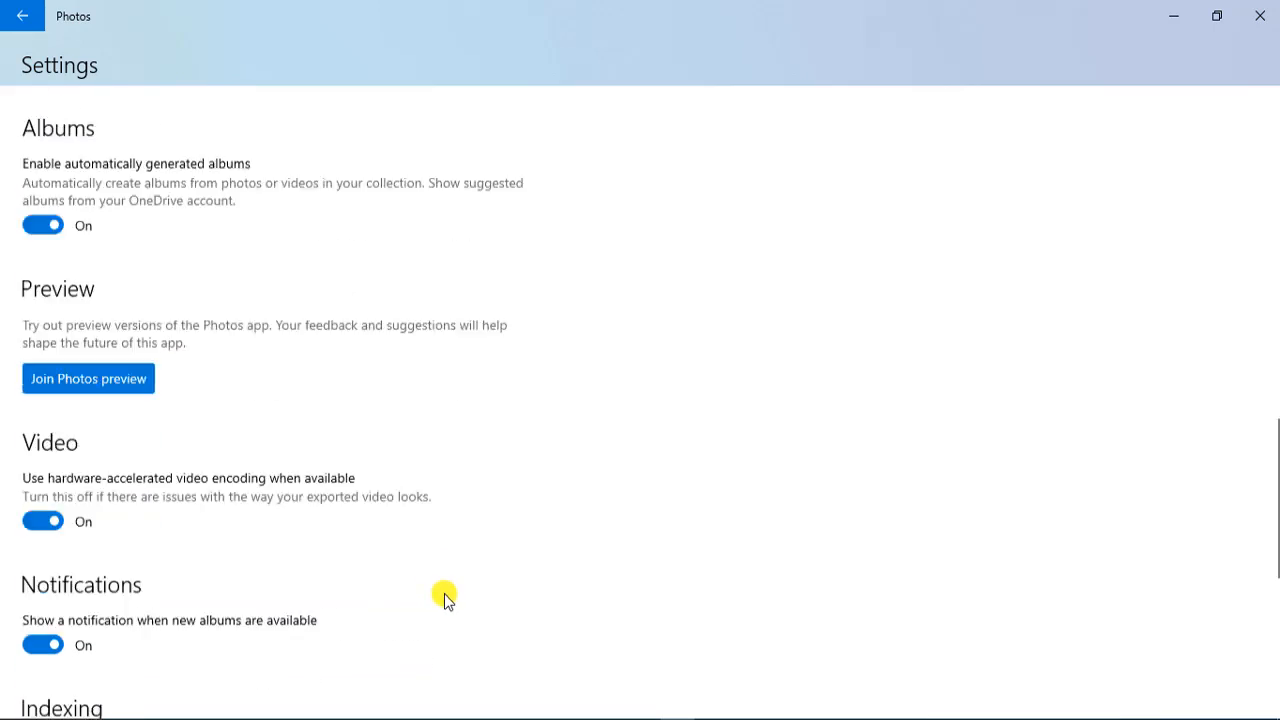
pyautogui.scroll(-2, 400, 660)
pyautogui.scroll(20, 380, 600)
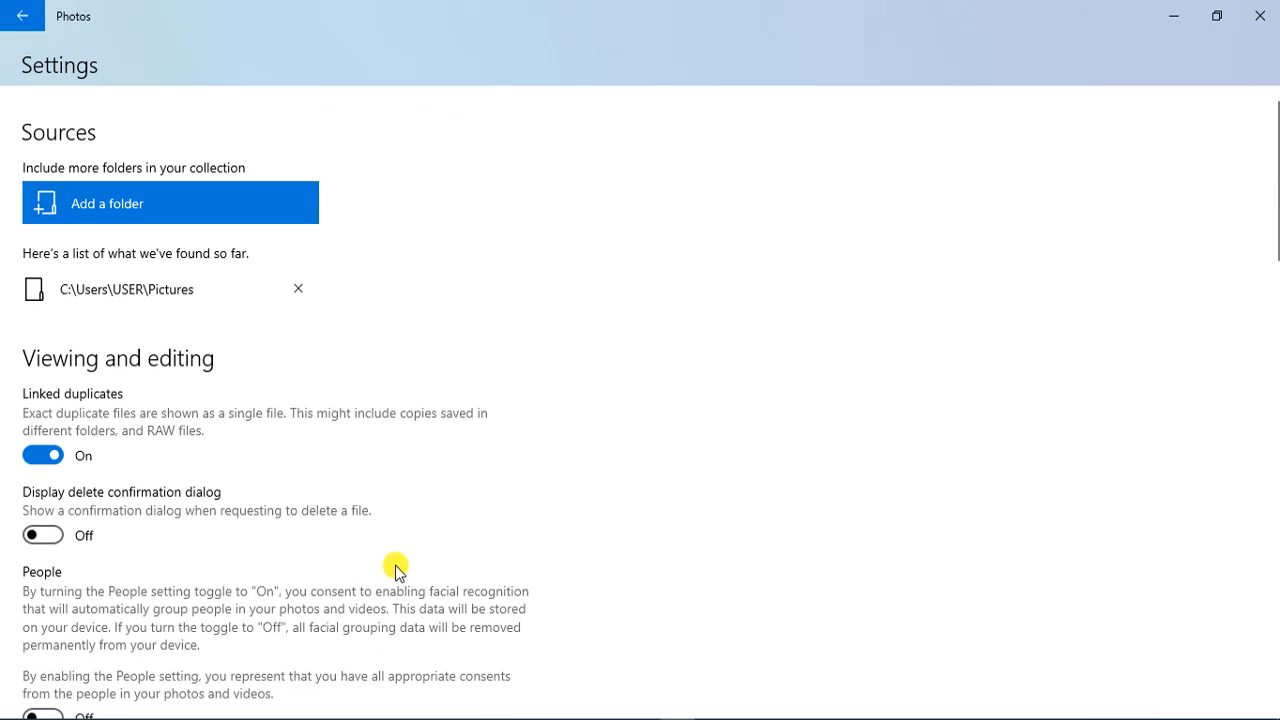
pyautogui.scroll(-5, 329, 563)
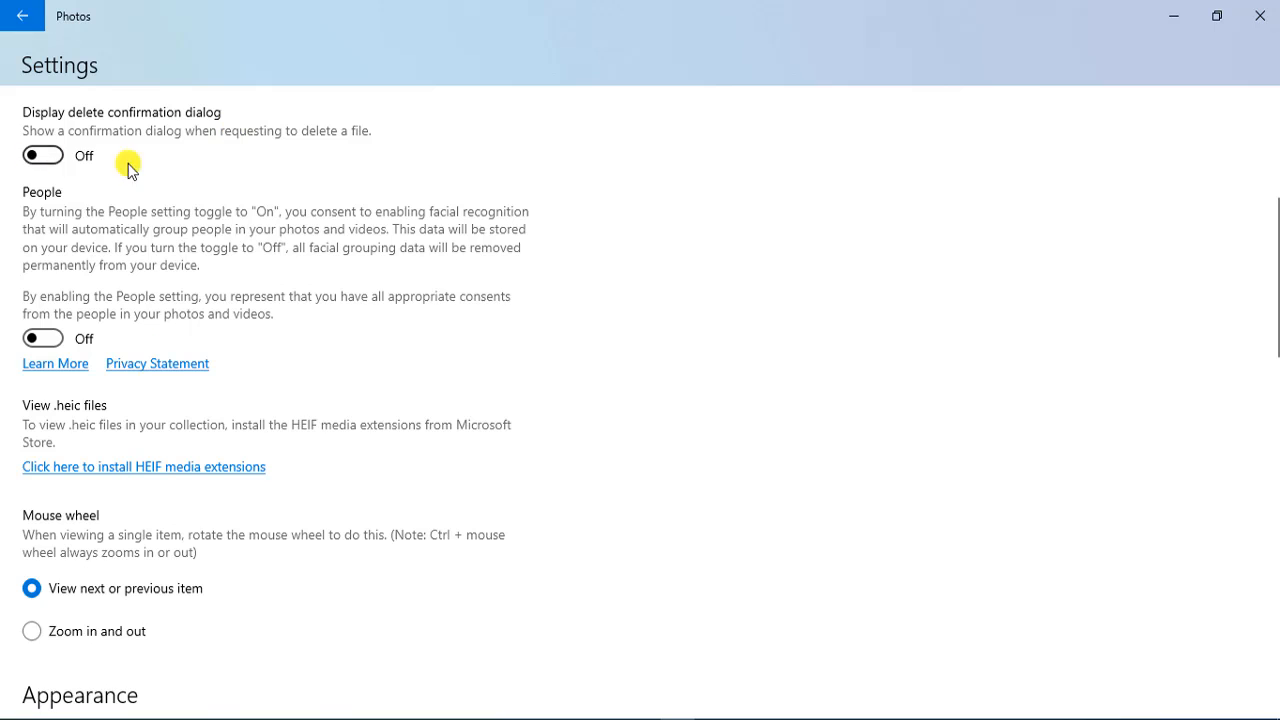
# Look over the mouse wheel and appearance settings and return to the video project
pyautogui.scroll(-5, 414, 608)
pyautogui.scroll(10, 343, 413)
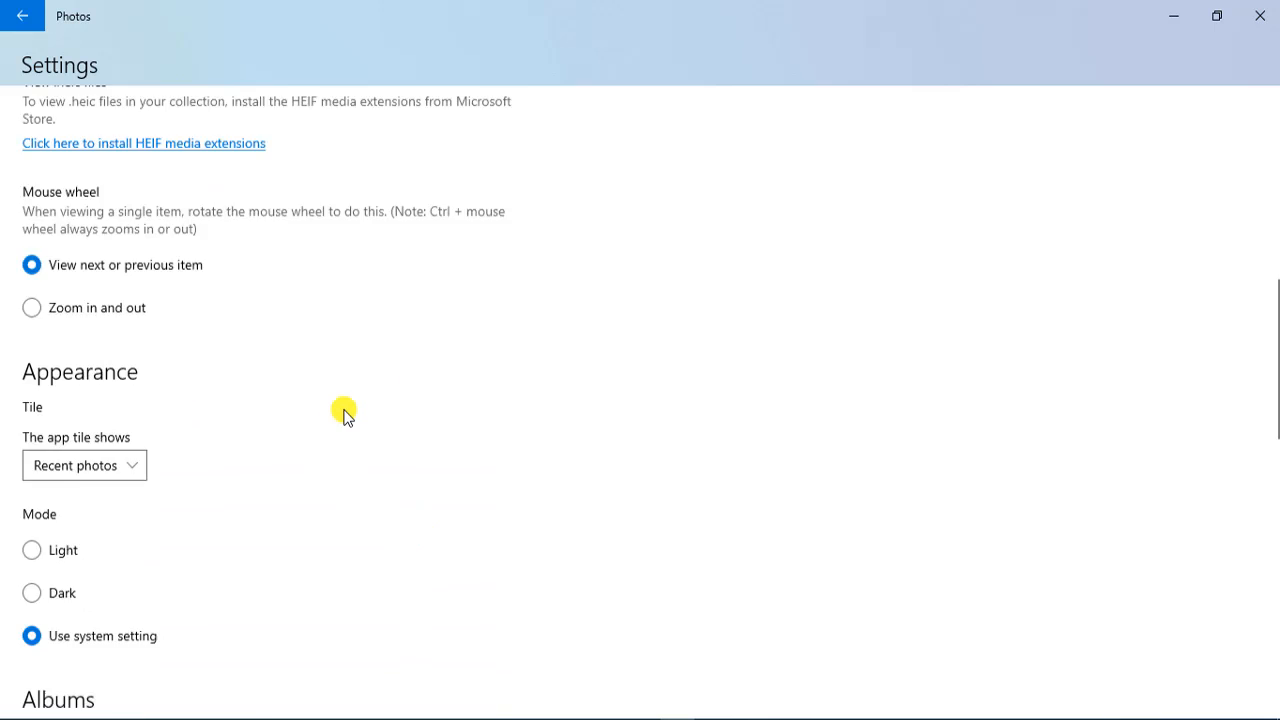
pyautogui.click(21, 16)
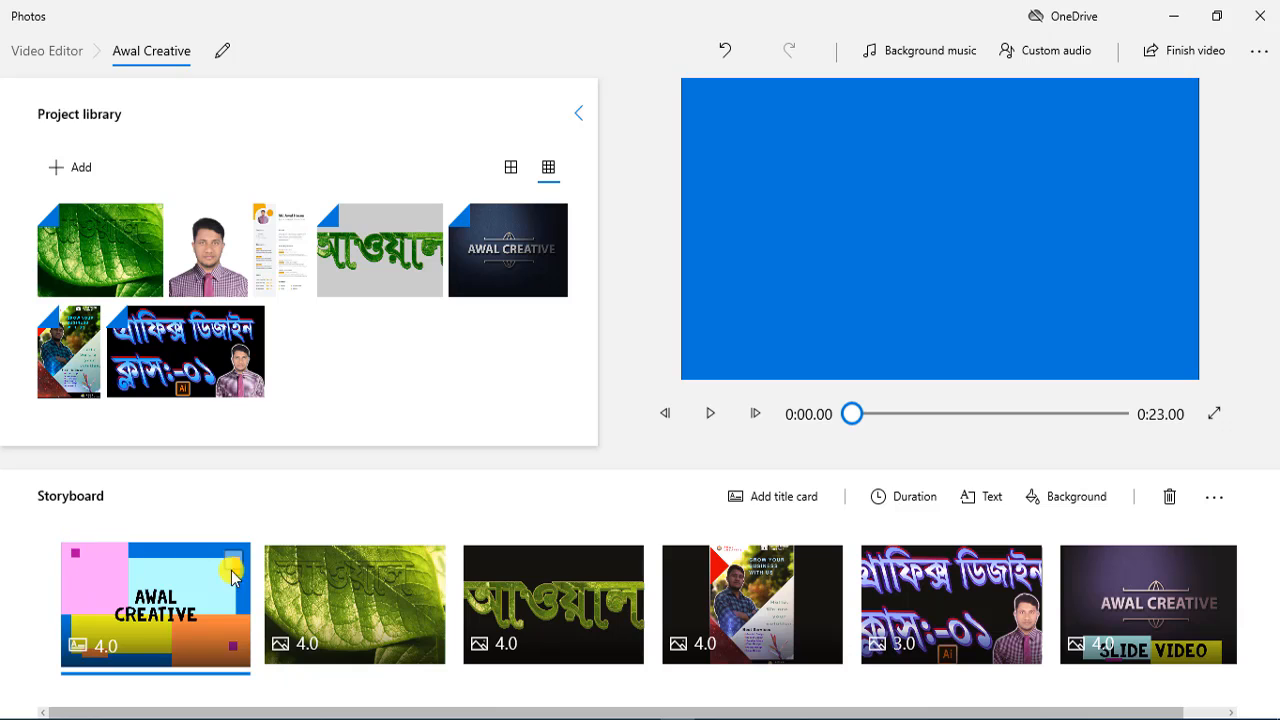
# Preview the opening title card and the last storyboard clip with the Slide Video text
pyautogui.click(710, 413)
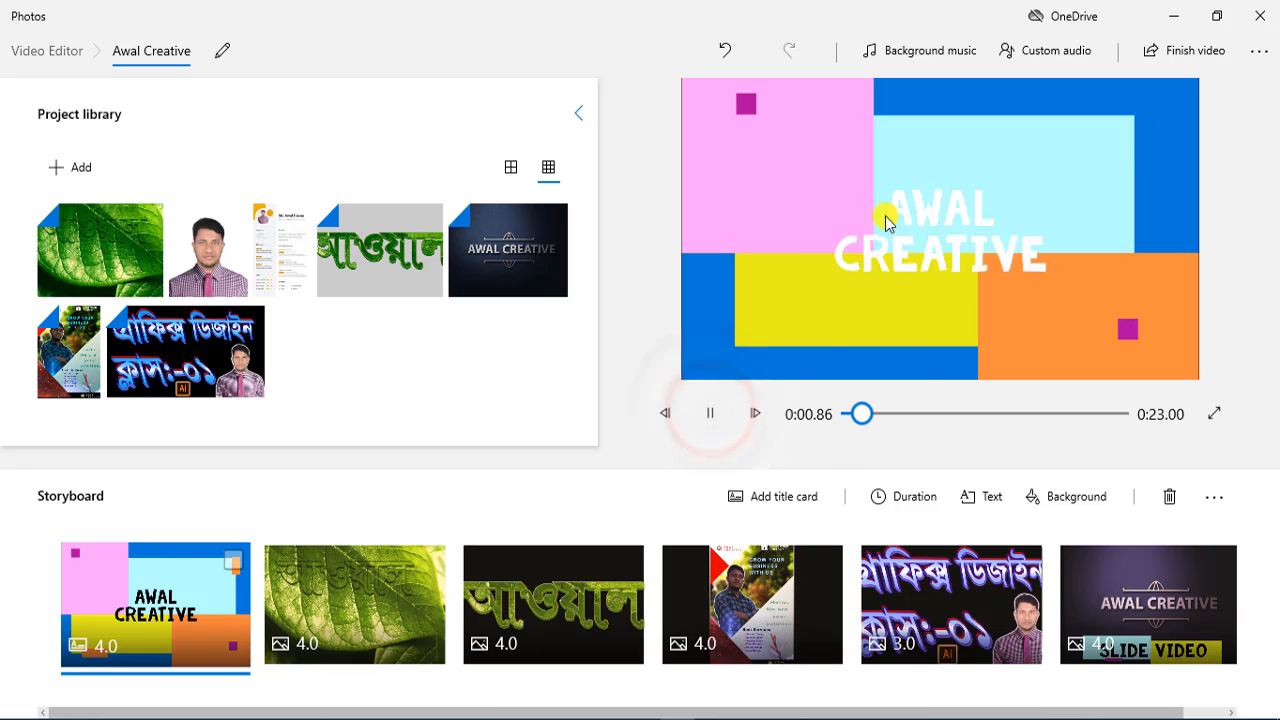
pyautogui.click(710, 413)
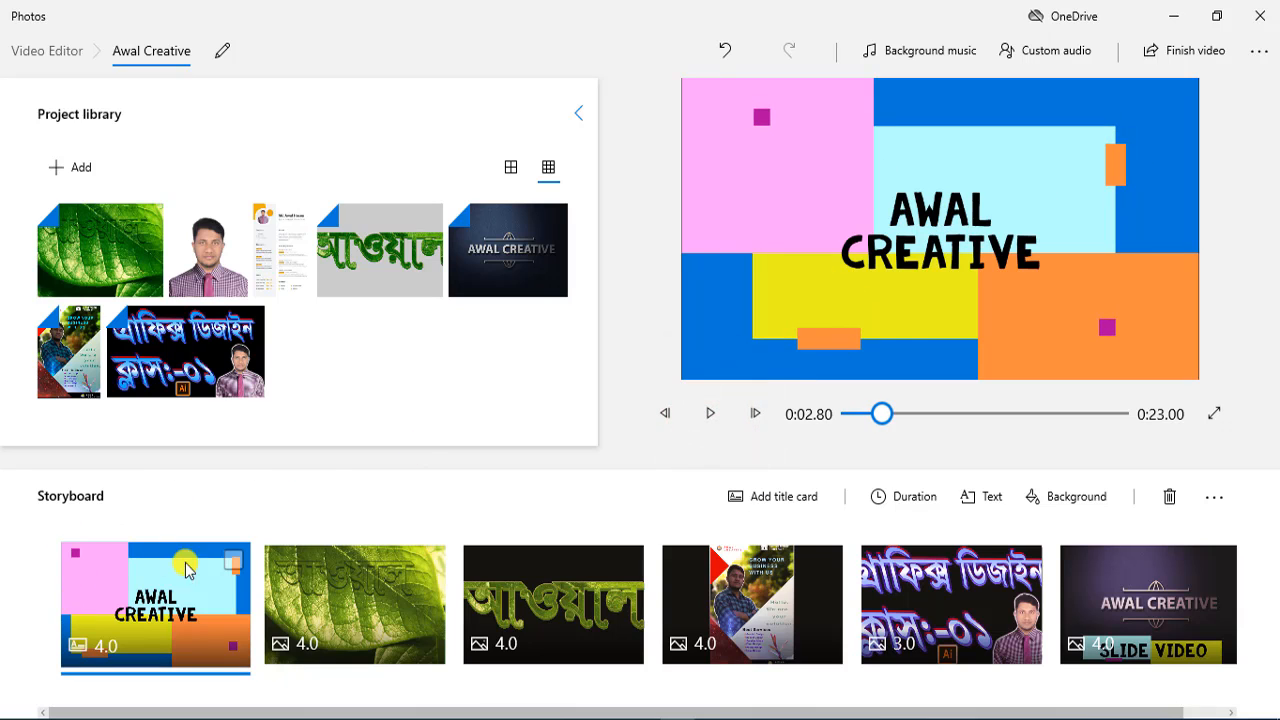
pyautogui.click(1122, 592)
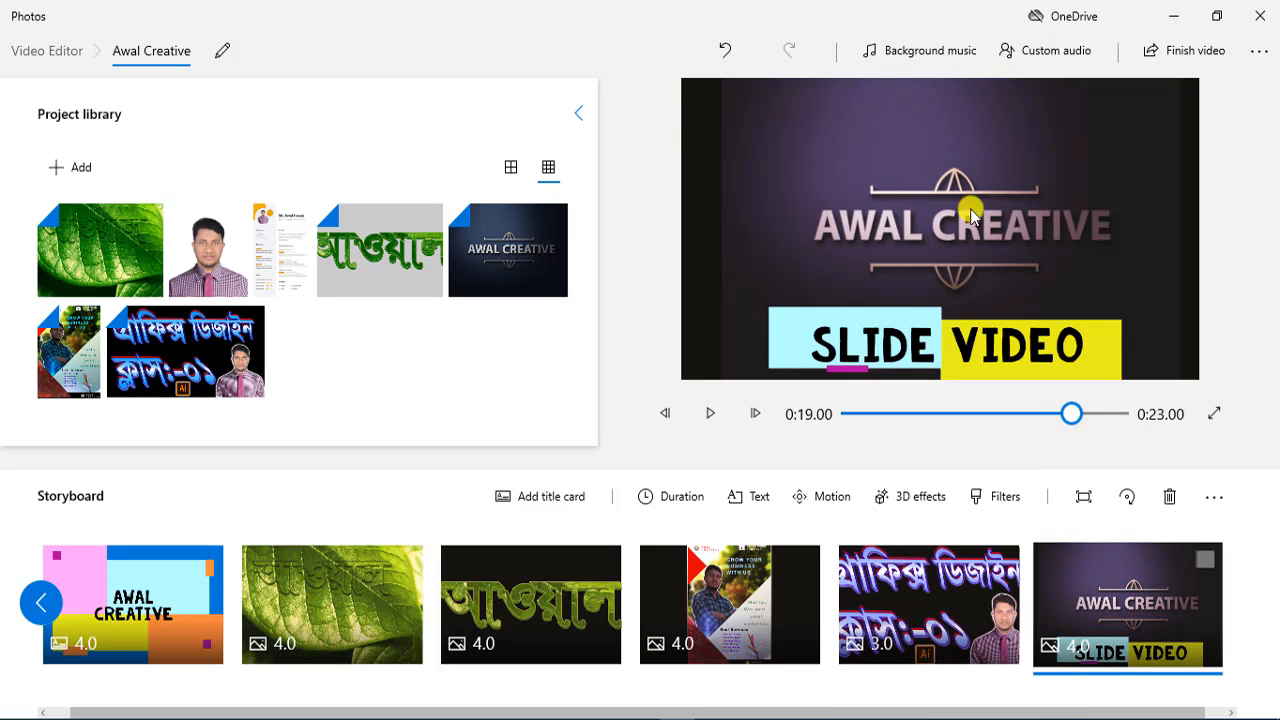
pyautogui.click(710, 413)
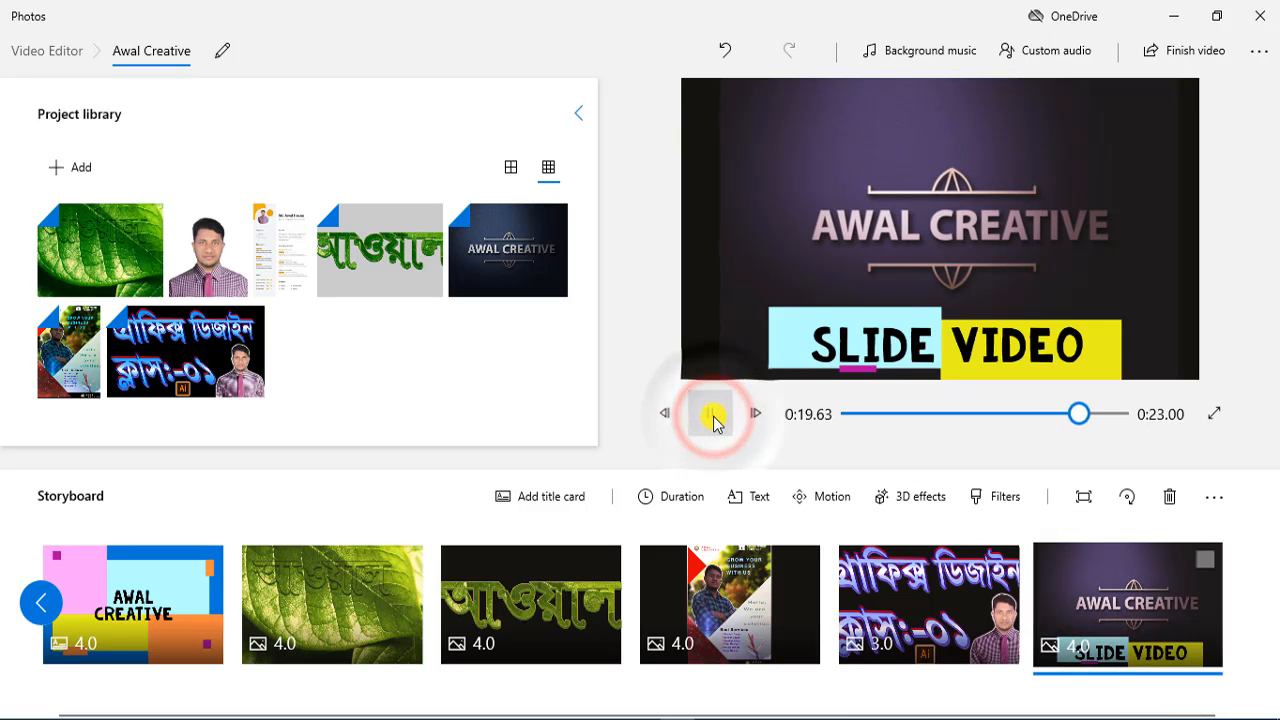
pyautogui.click(710, 413)
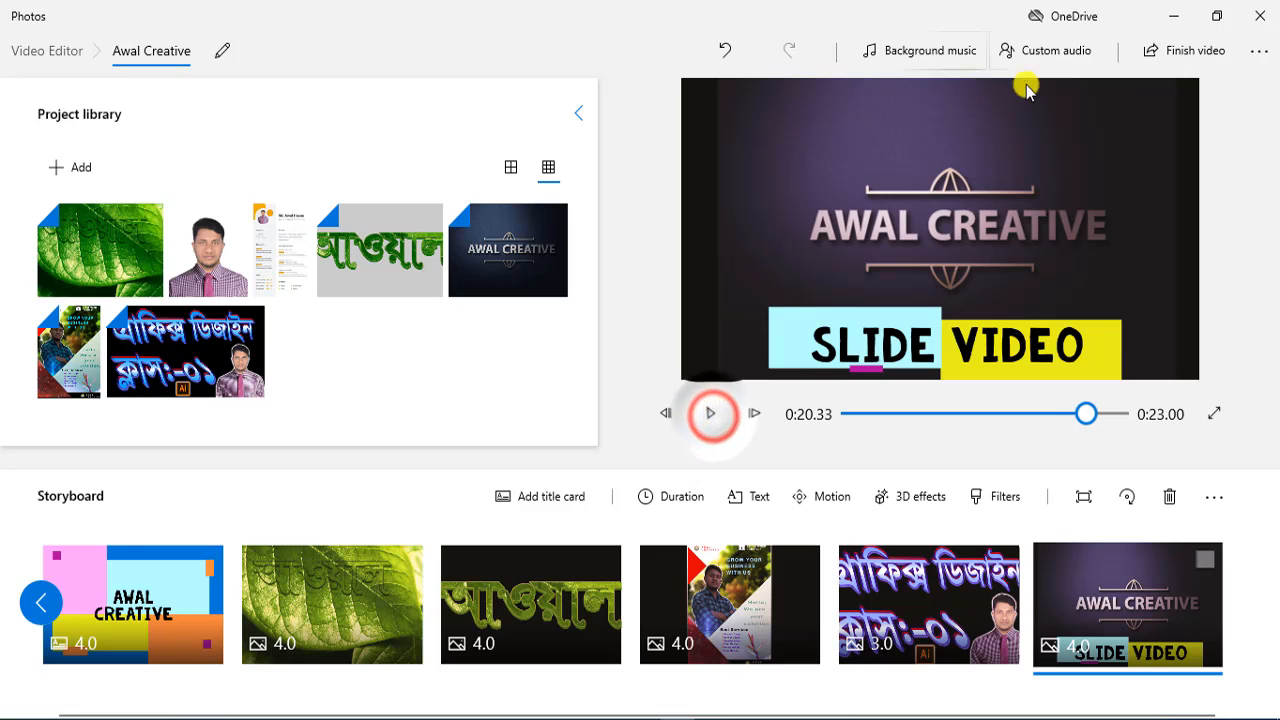
# Change the video's theme to Adventure and select the opening title card in the storyboard
pyautogui.click(1259, 50)
pyautogui.click(1175, 168)
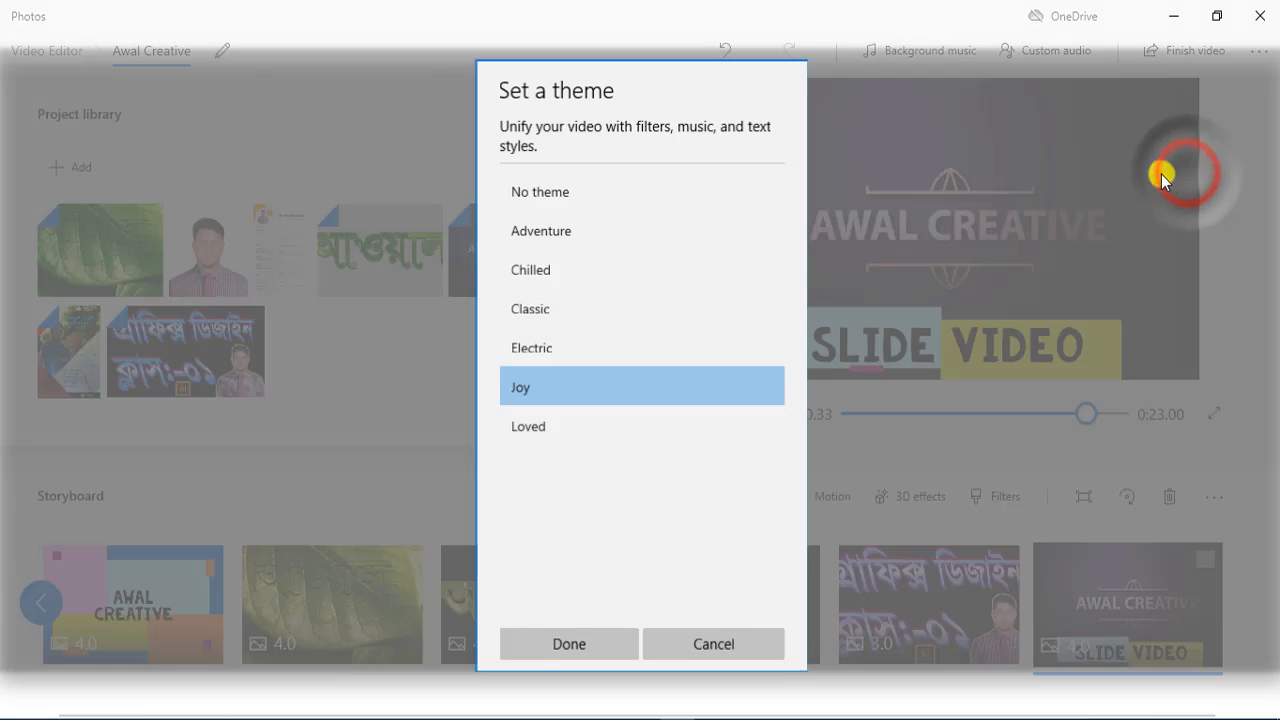
pyautogui.click(594, 233)
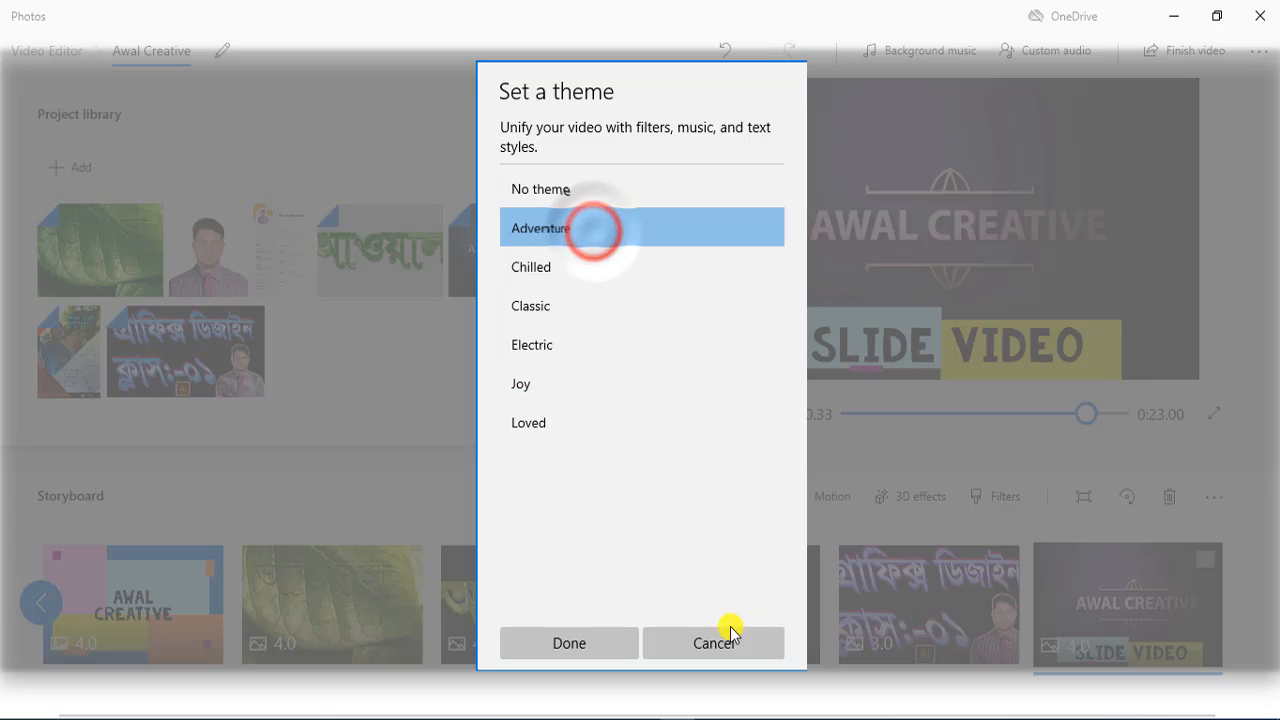
pyautogui.click(572, 648)
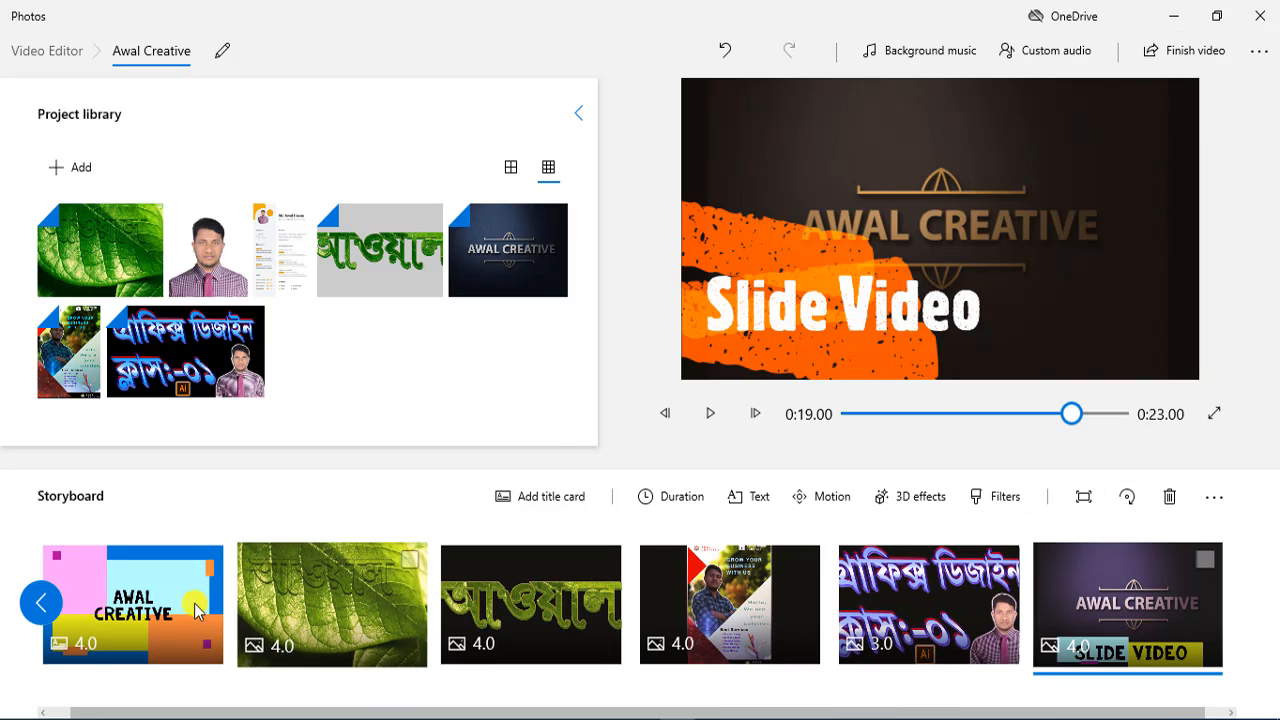
pyautogui.click(88, 585)
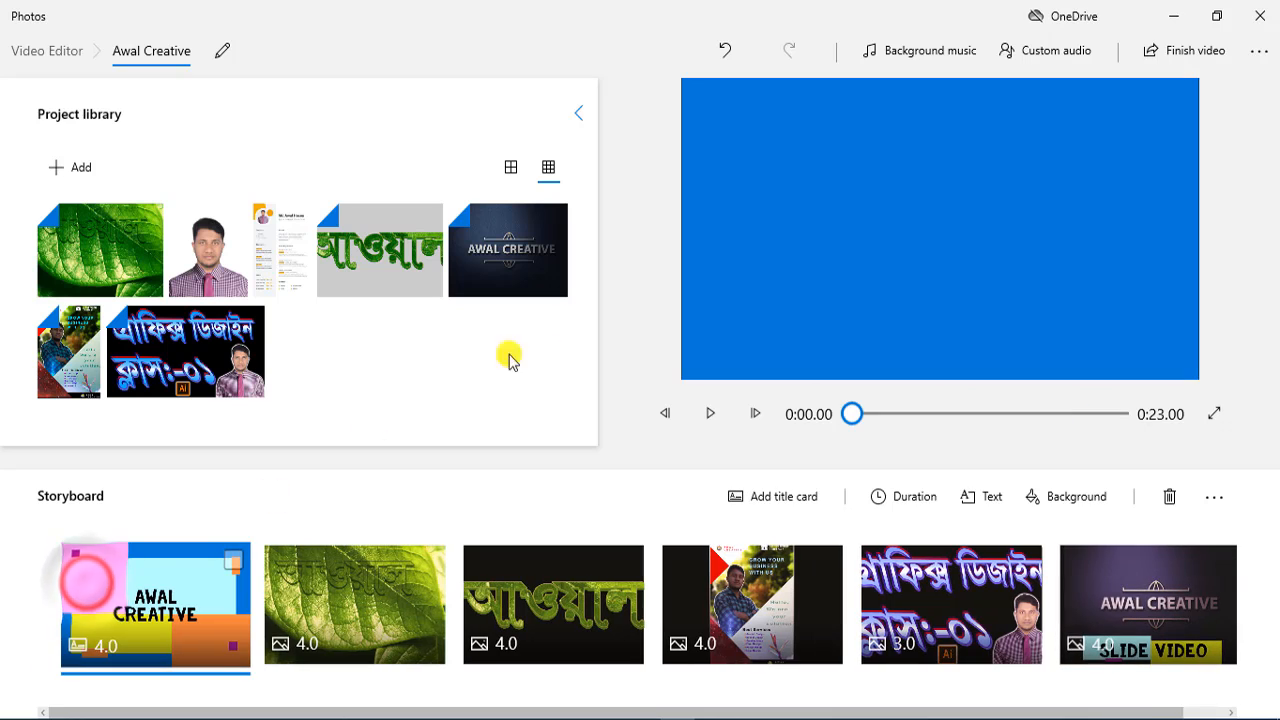
# Start finishing the video with High 1080p quality and review the hardware-accelerated encoding option
pyautogui.click(1178, 52)
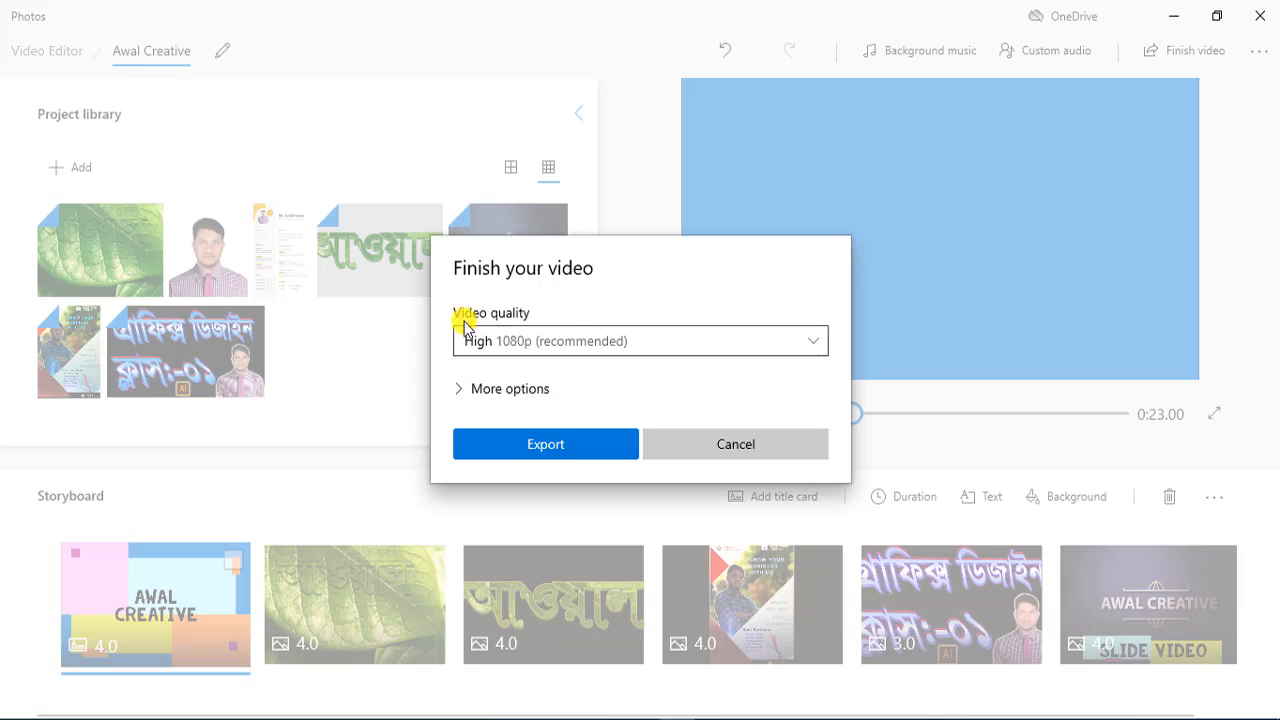
pyautogui.click(802, 346)
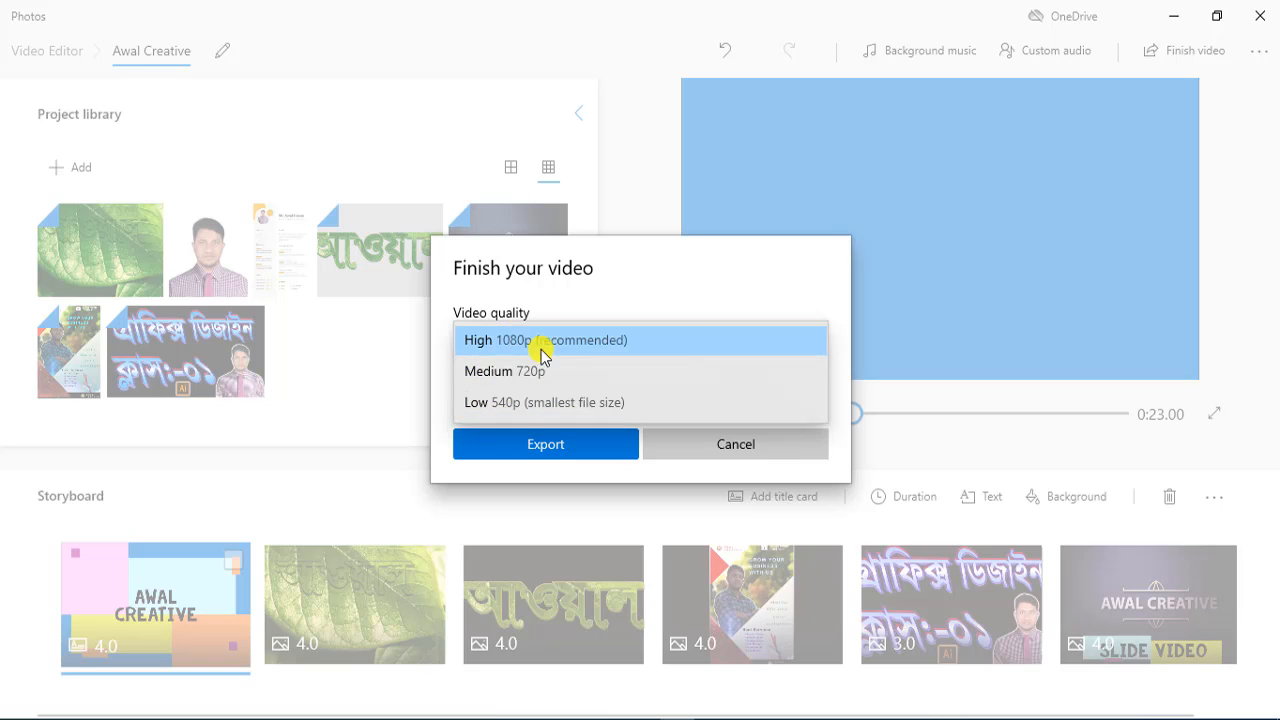
pyautogui.click(480, 342)
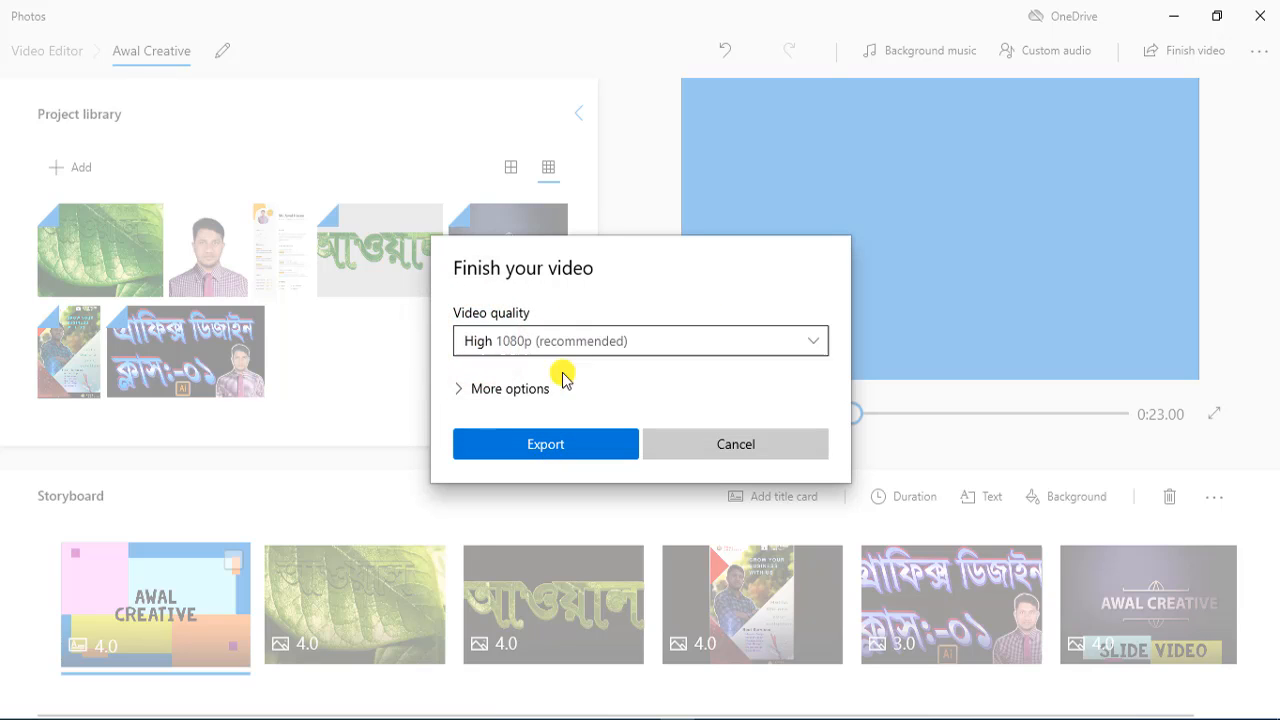
pyautogui.click(483, 394)
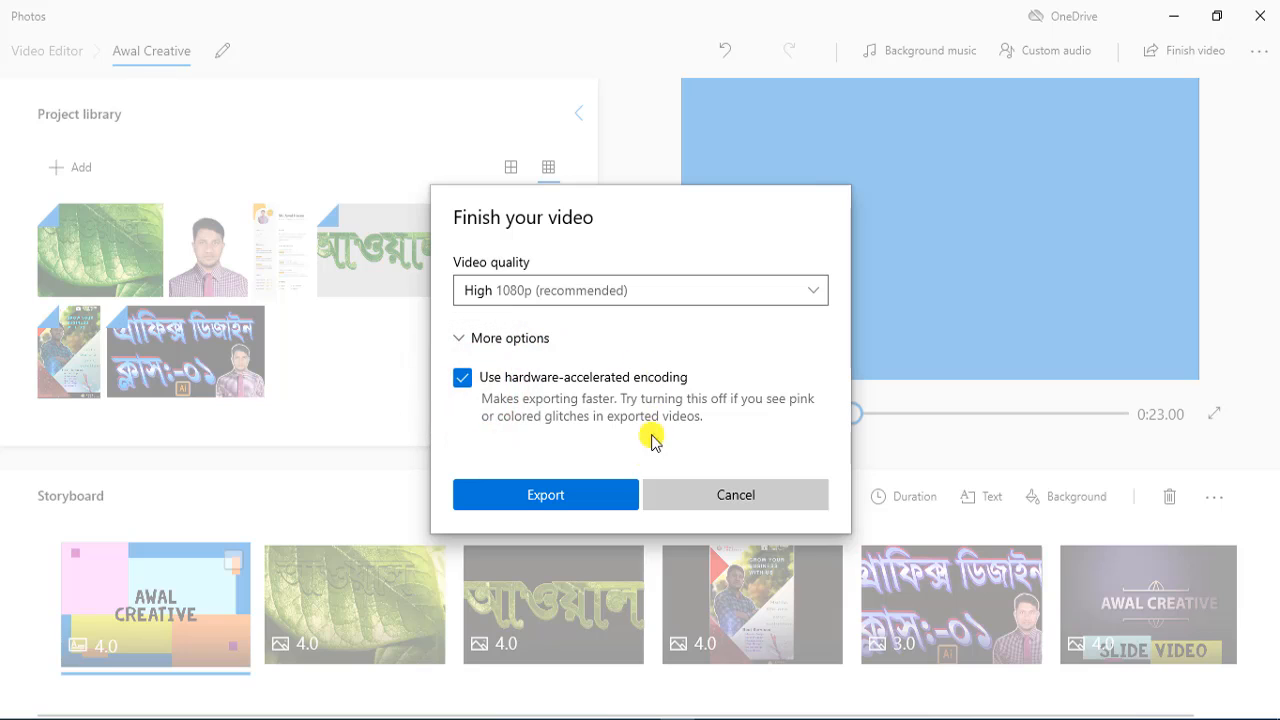
pyautogui.click(462, 341)
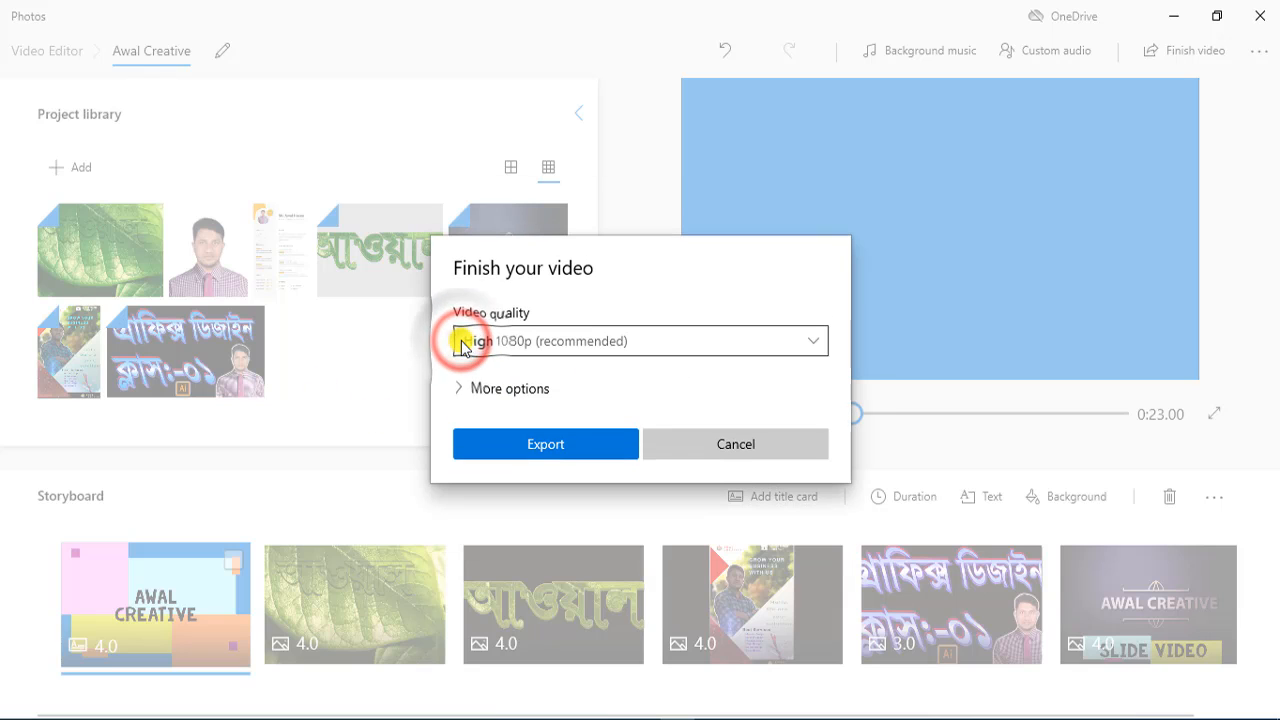
# Export the video to the Desktop as Awal Creative.mp4 in the Video file (*.mp4) format
pyautogui.click(517, 449)
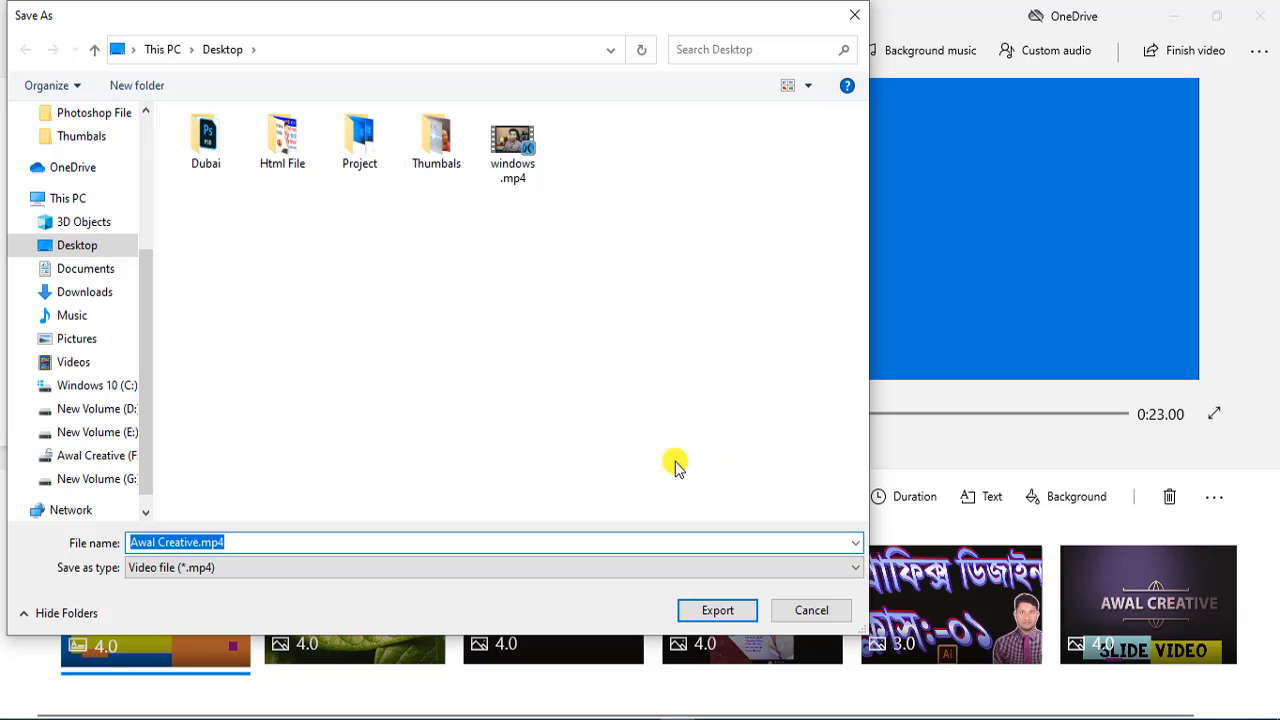
pyautogui.click(100, 249)
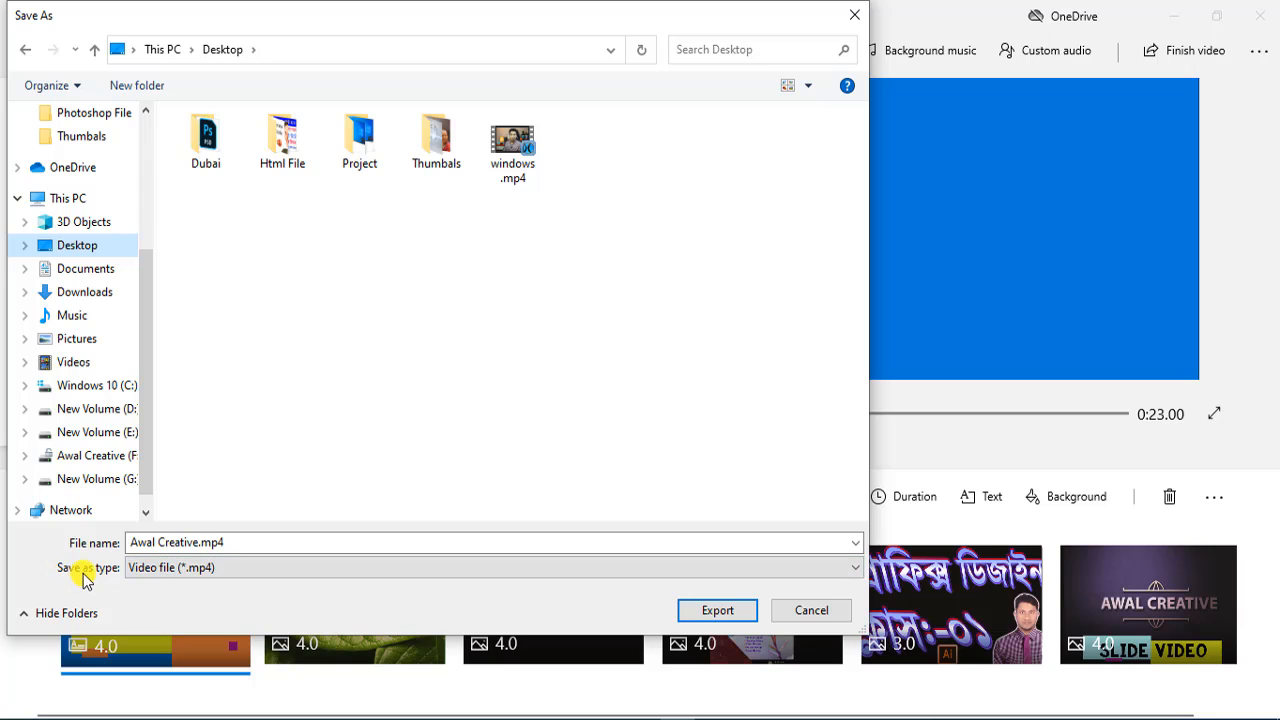
pyautogui.click(240, 569)
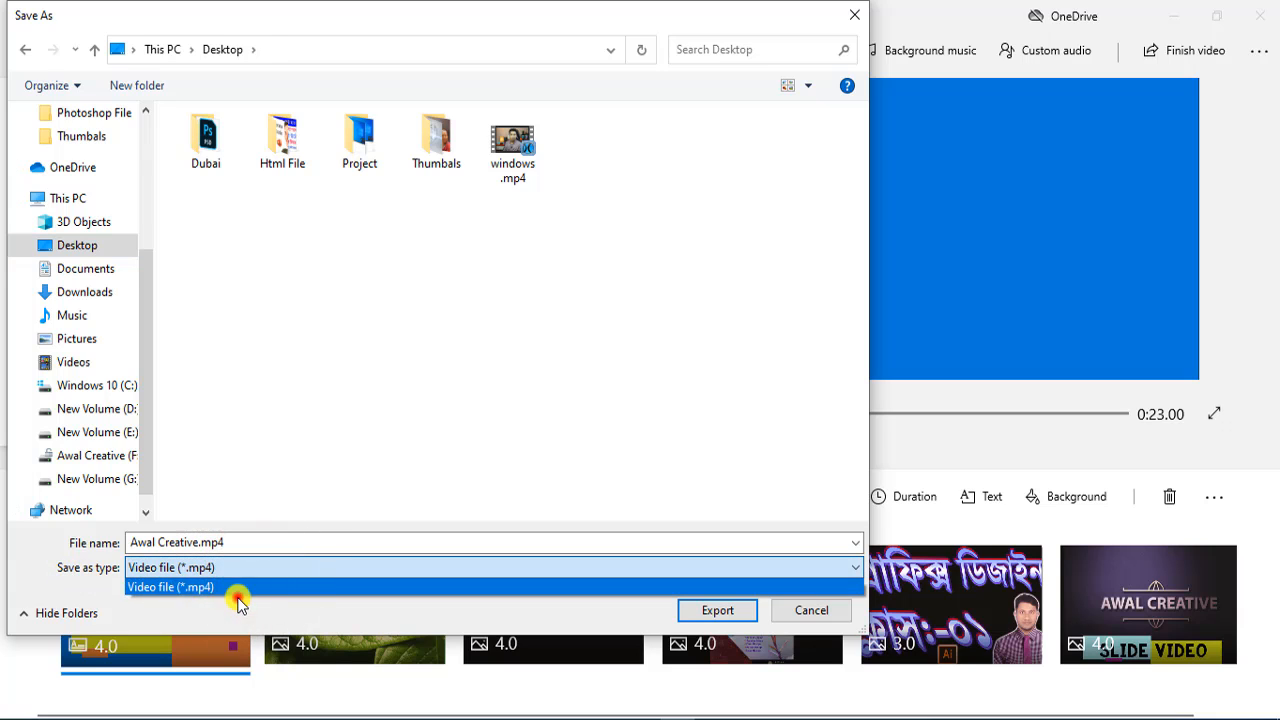
pyautogui.click(240, 600)
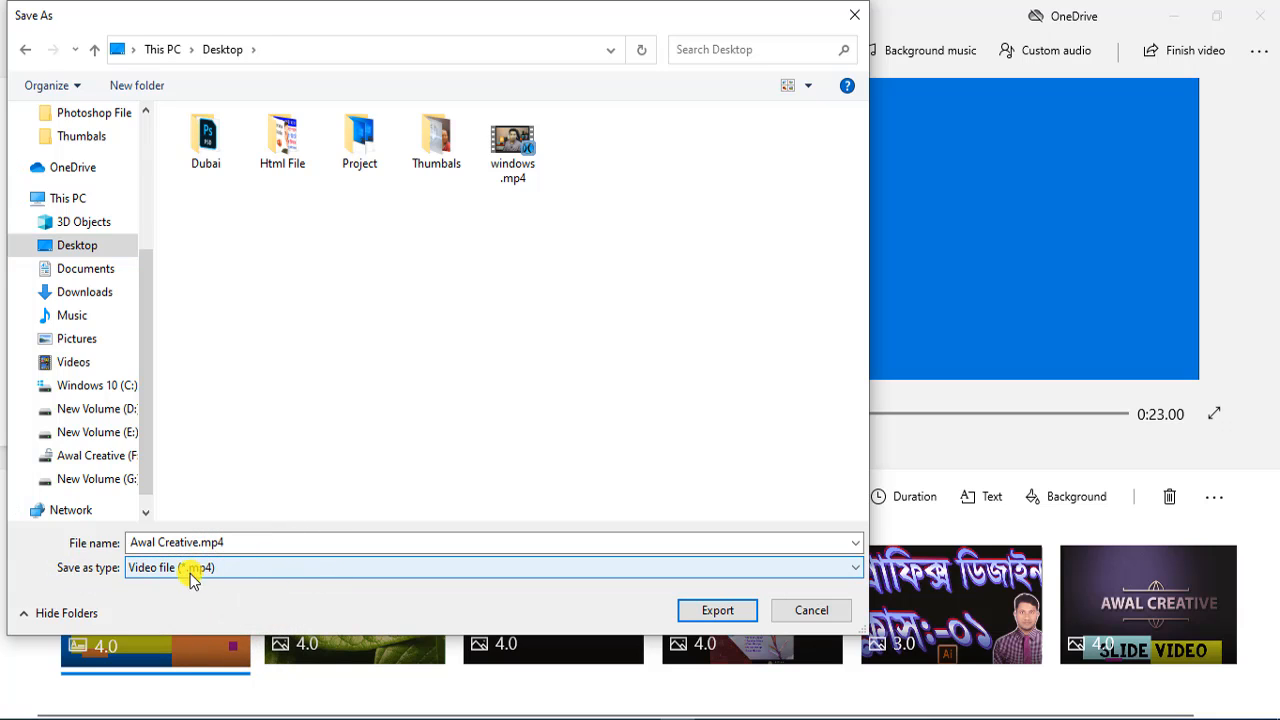
pyautogui.click(718, 610)
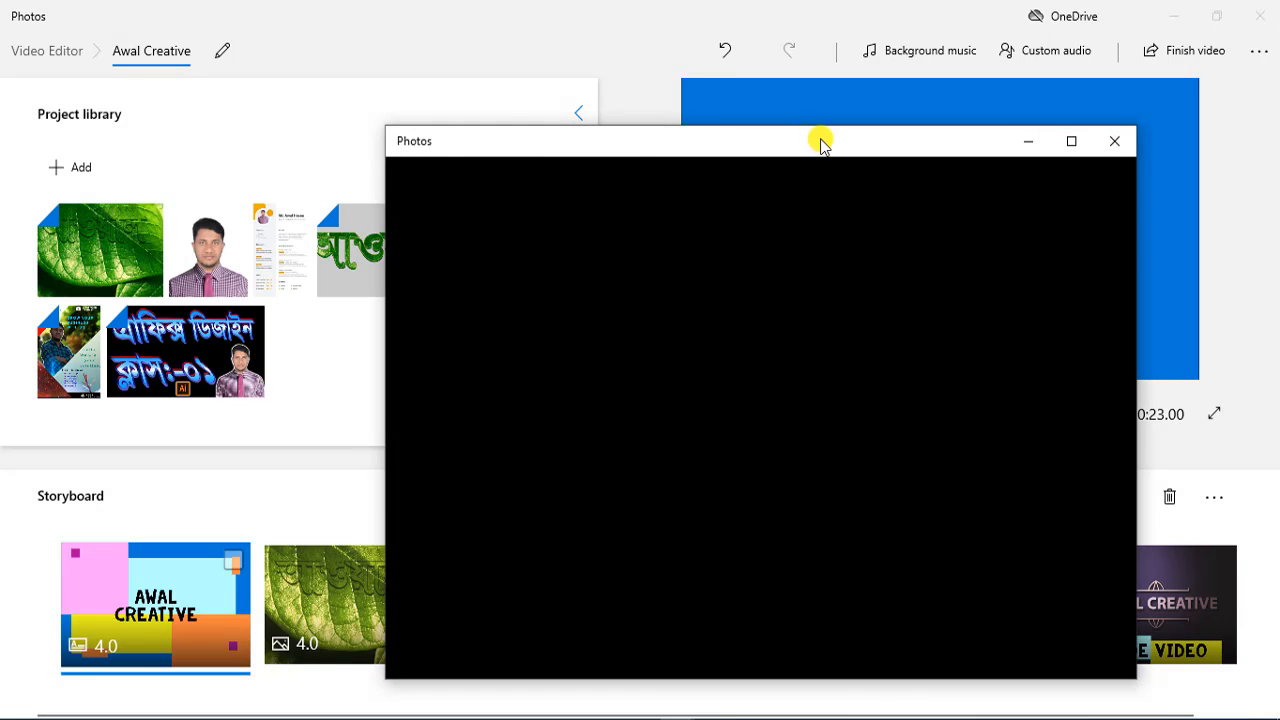
# Maximize the exported video's window, watch the playback and close the window
pyautogui.moveTo(820, 143); pyautogui.dragTo(777, 76)
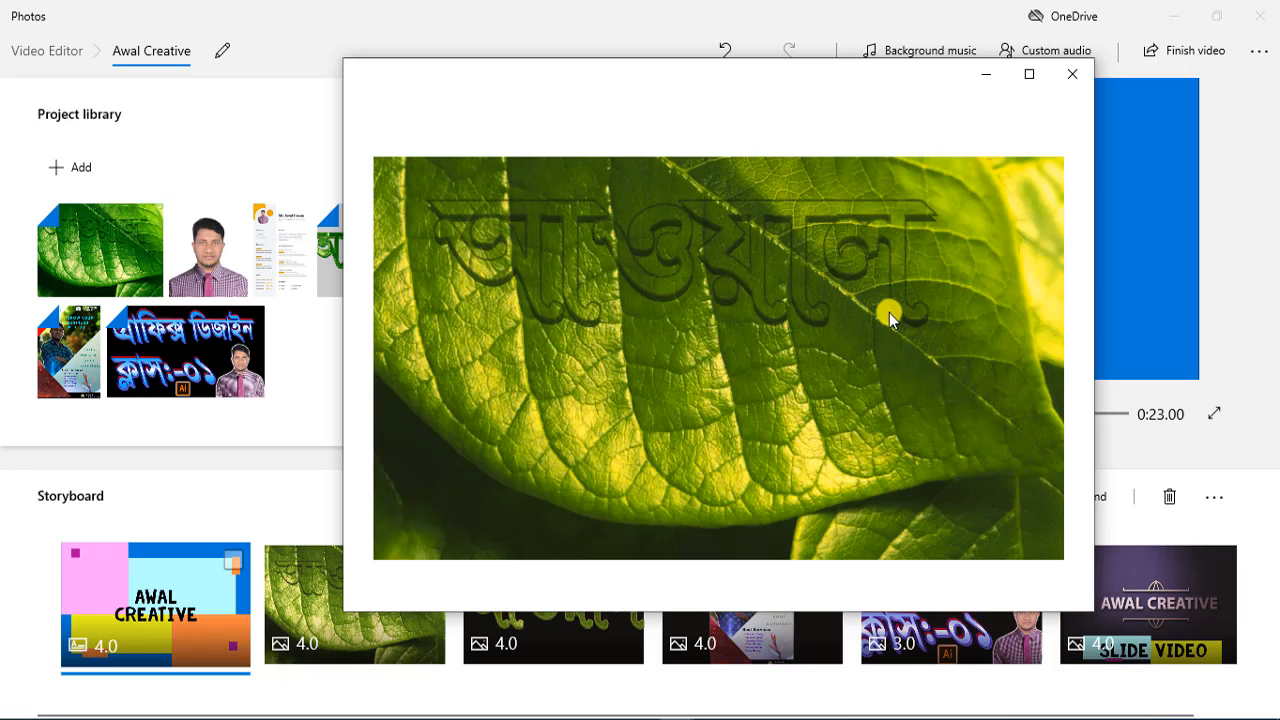
pyautogui.click(1034, 75)
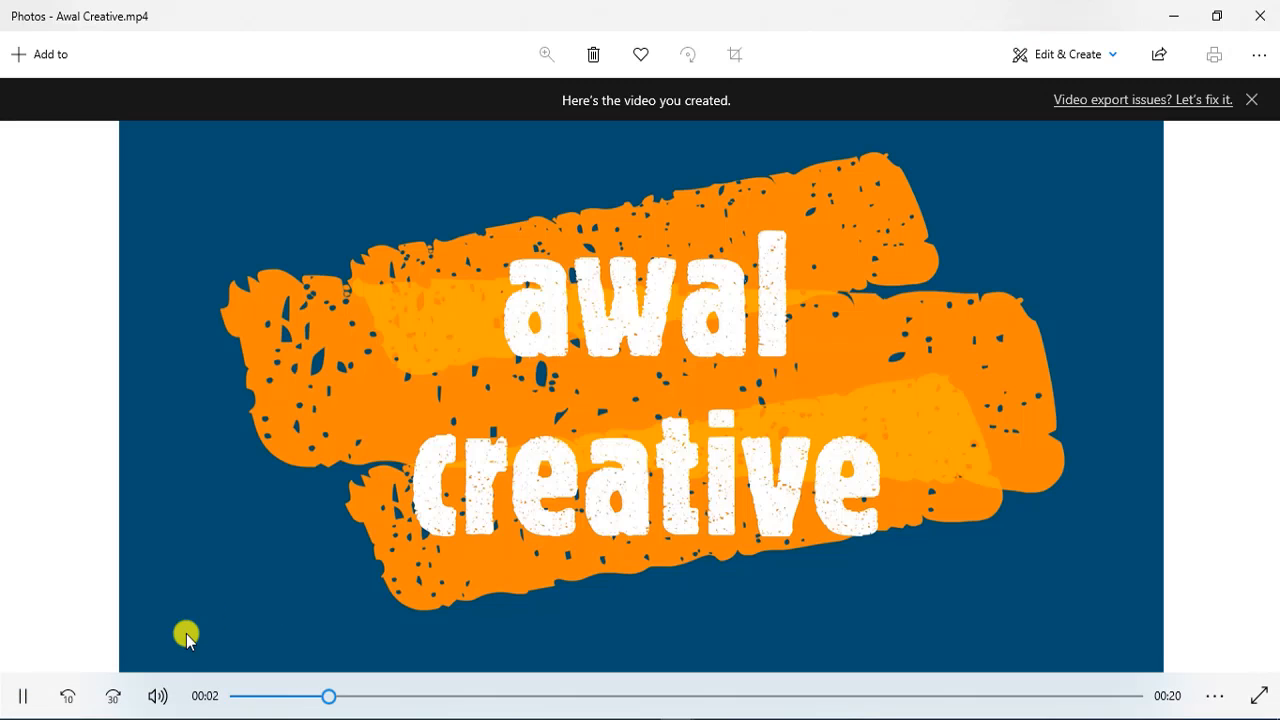
pyautogui.click(343, 695)
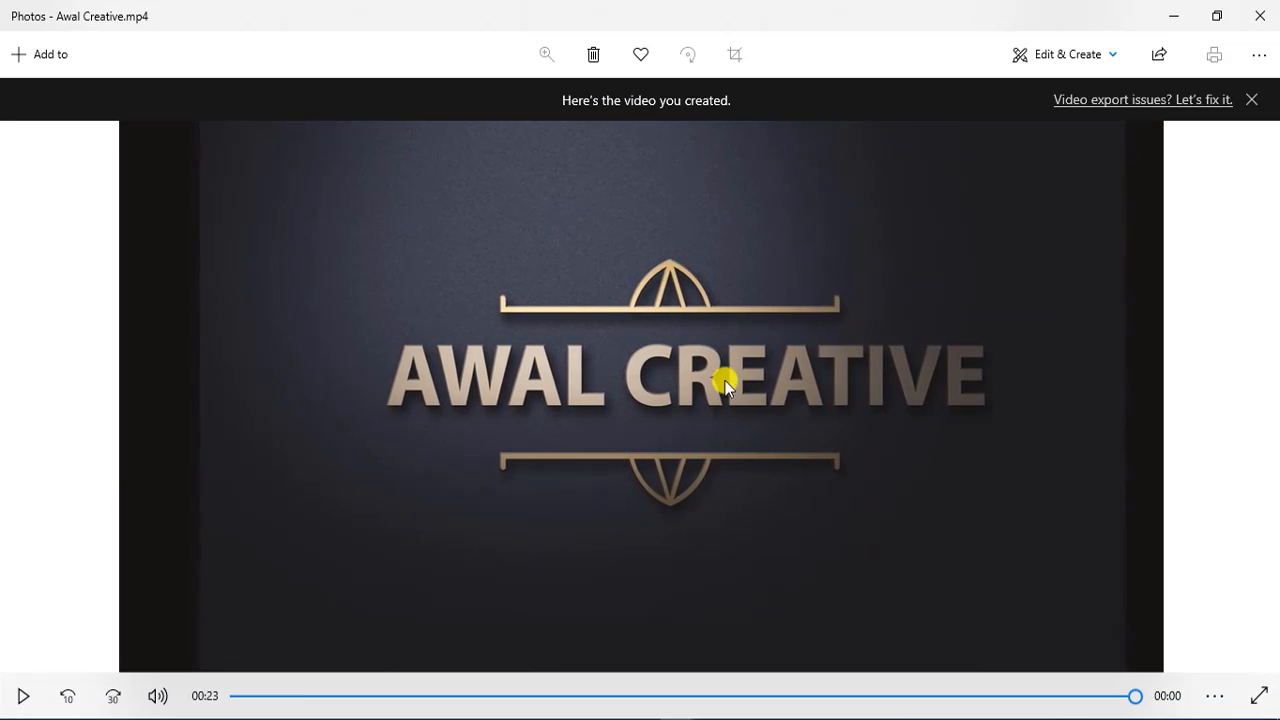
pyautogui.click(1266, 16)
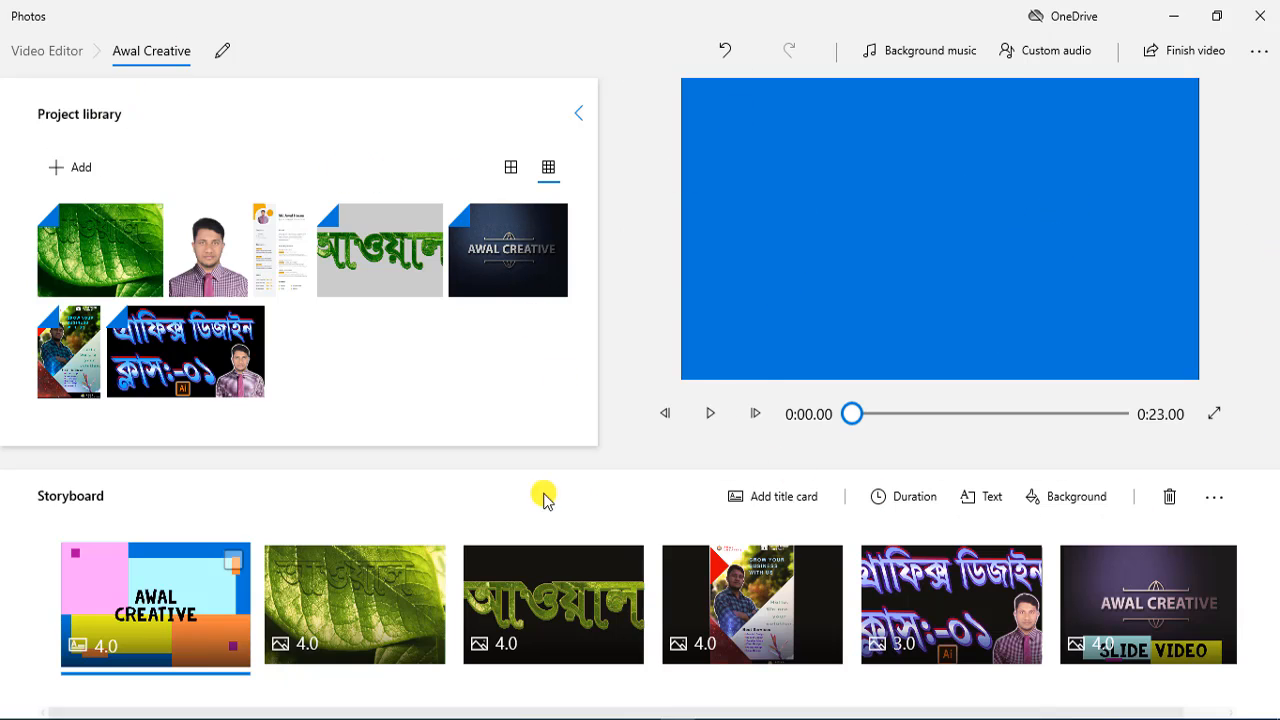
# Close the video editor and select the exported Awal Creative.mp4 file on the desktop
pyautogui.click(1259, 50)
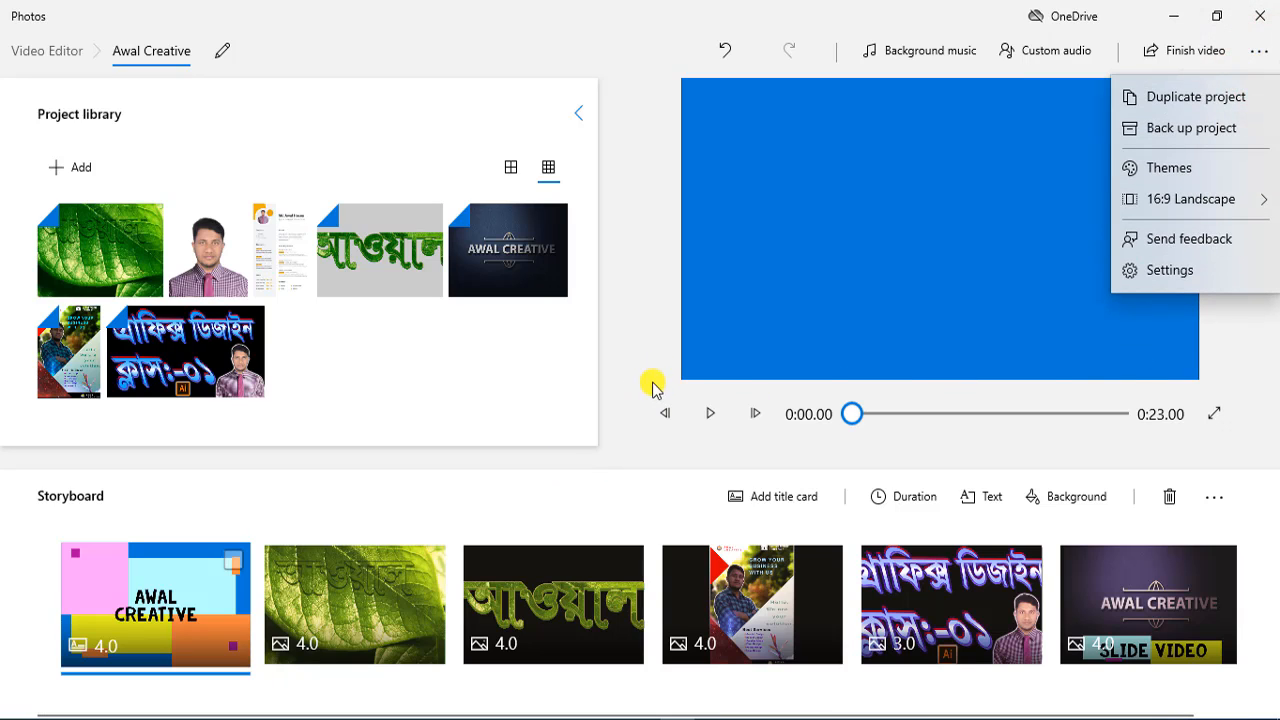
pyautogui.click(1251, 400)
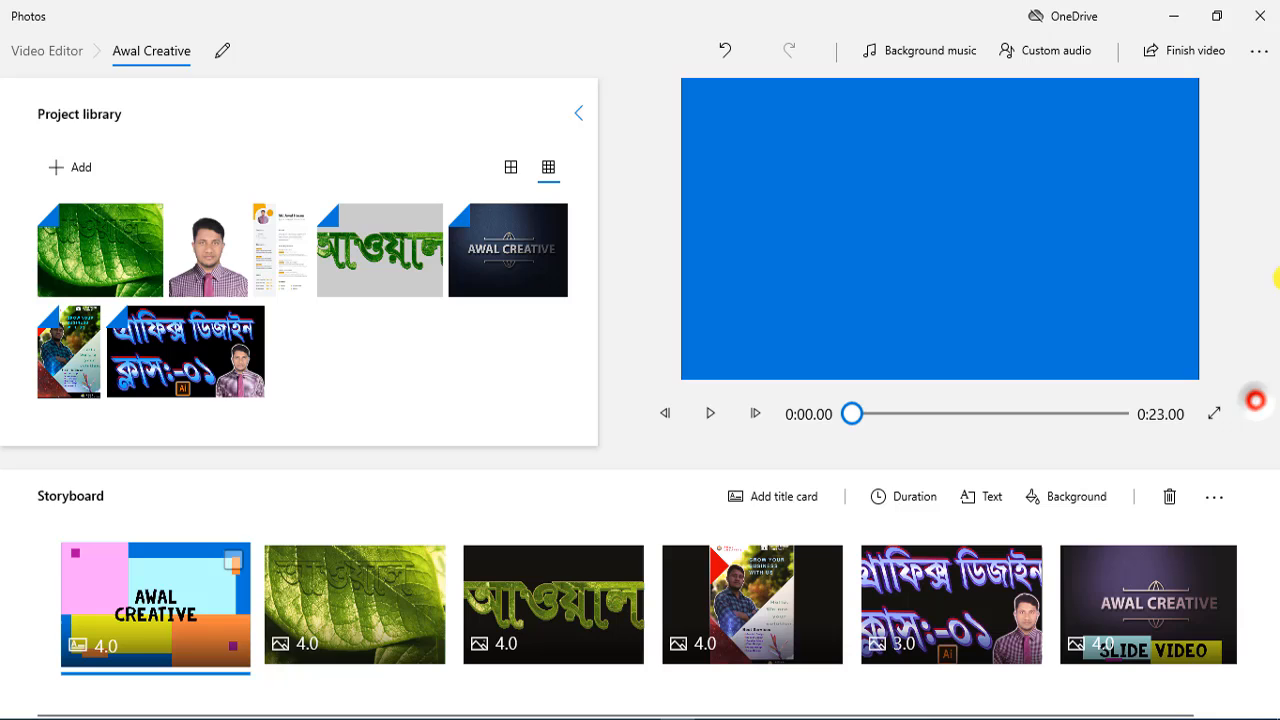
pyautogui.click(1262, 12)
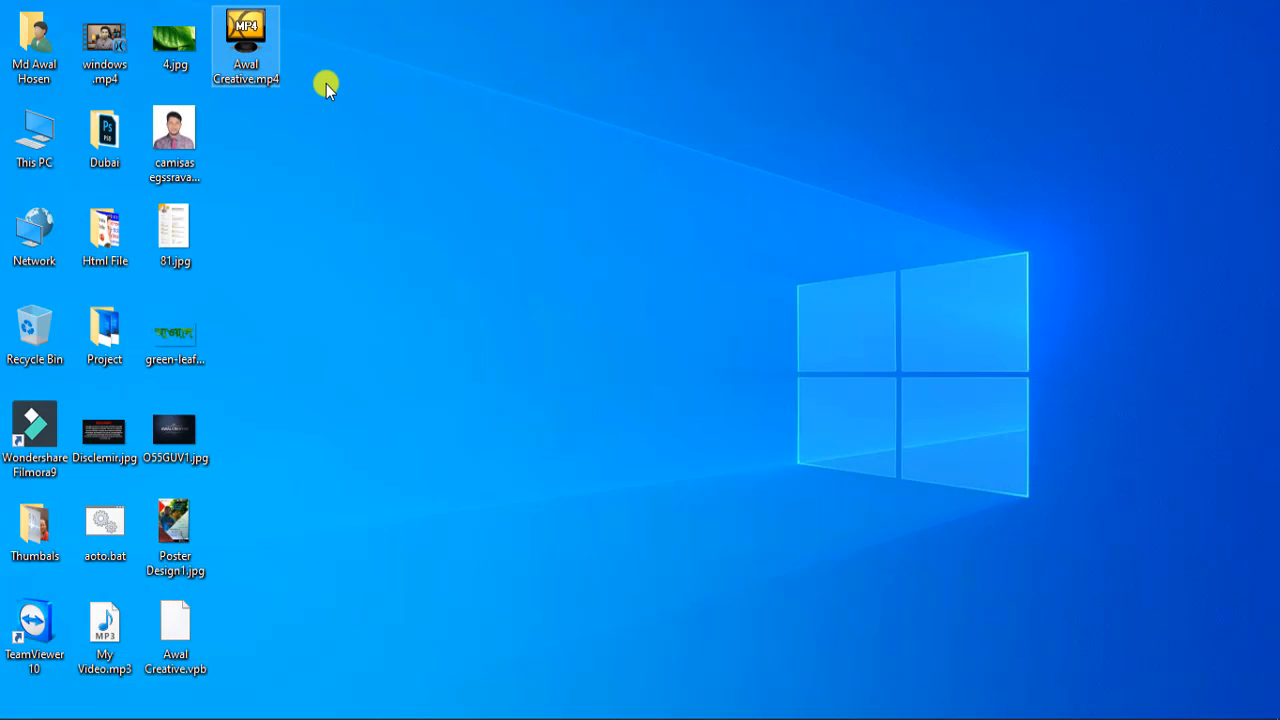
pyautogui.click(249, 47)
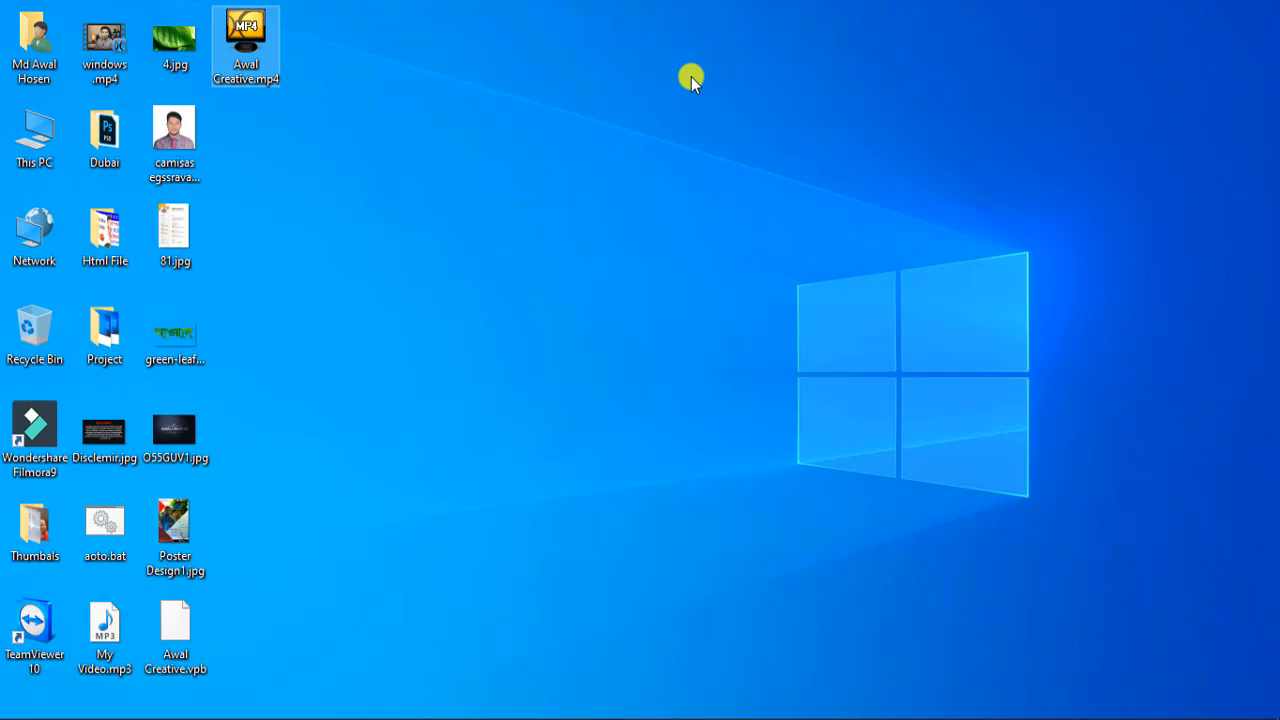